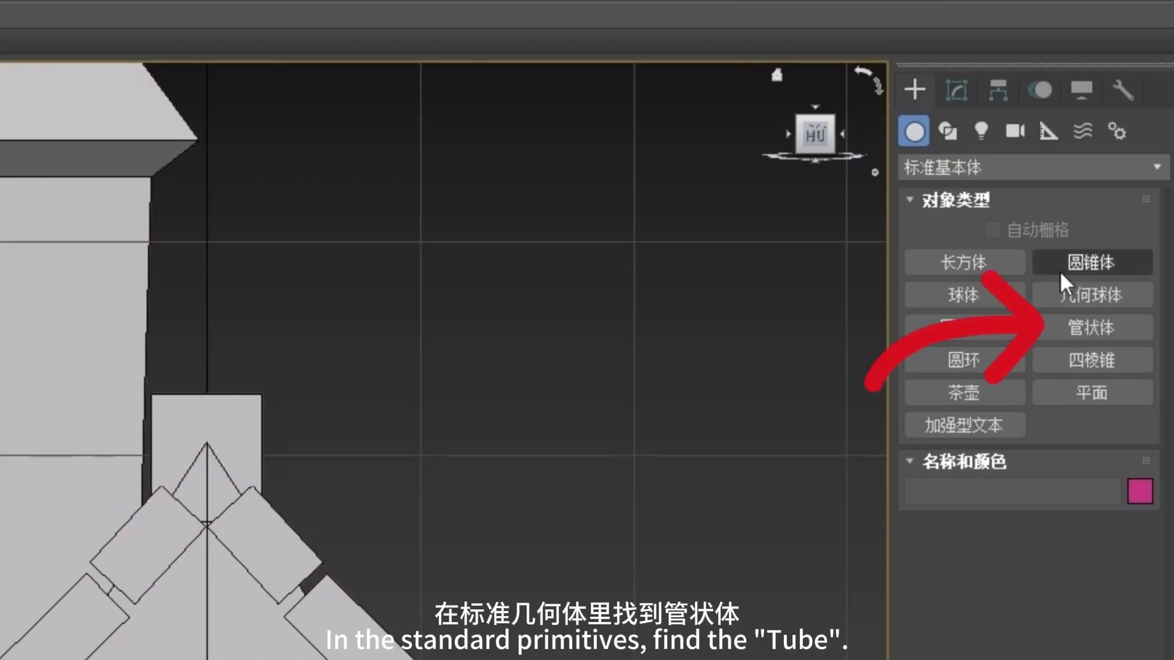
# Step: Create a tube centred on the roof peak in the front view, with radii of about 9.4 m and 2 m and a height of about 7.5 m
pyautogui.click(1079, 327)
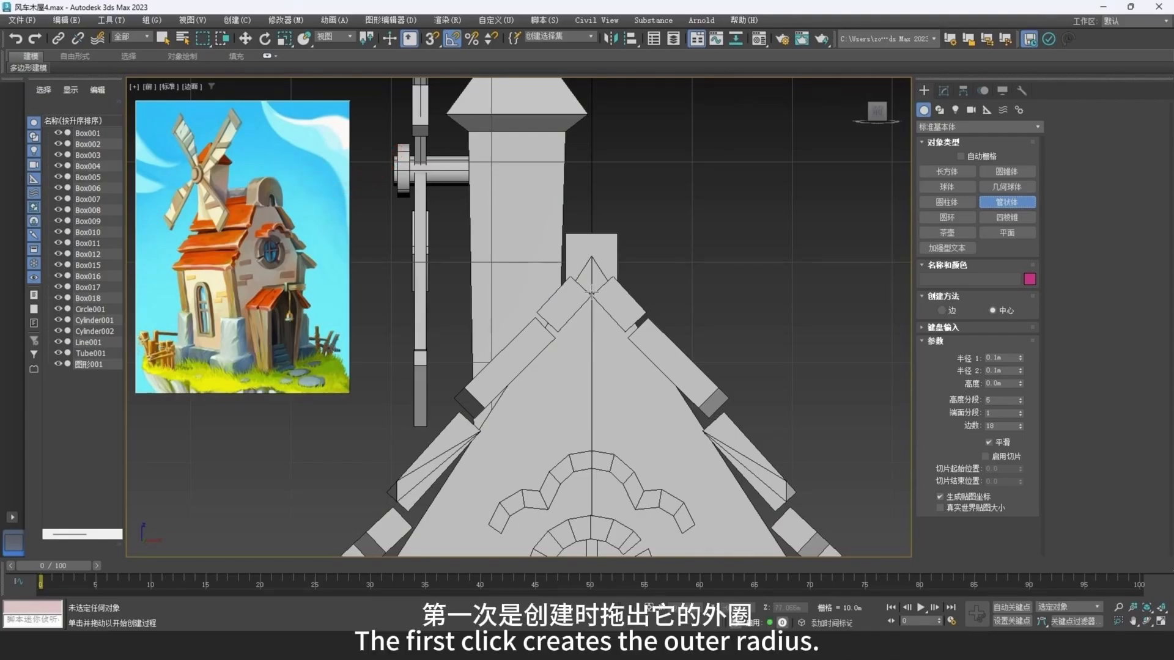
pyautogui.moveTo(590, 292); pyautogui.dragTo(582, 198)
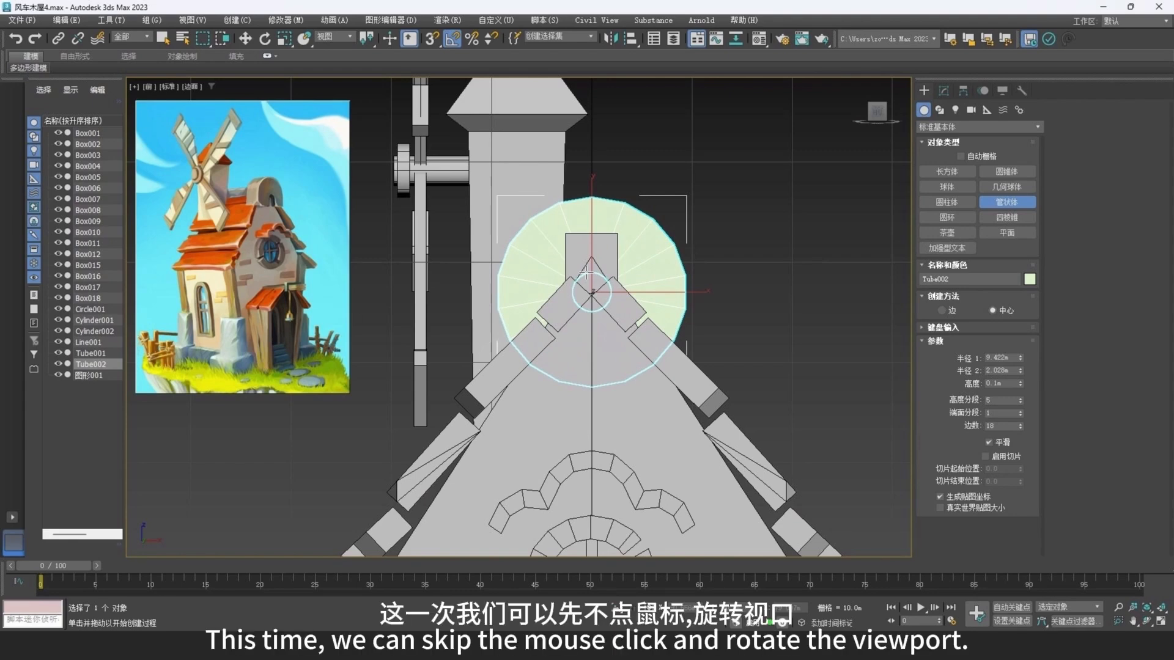
pyautogui.keyDown('alt'); pyautogui.moveTo(585, 273); pyautogui.dragTo(662, 291, button='middle'); pyautogui.keyUp('alt')
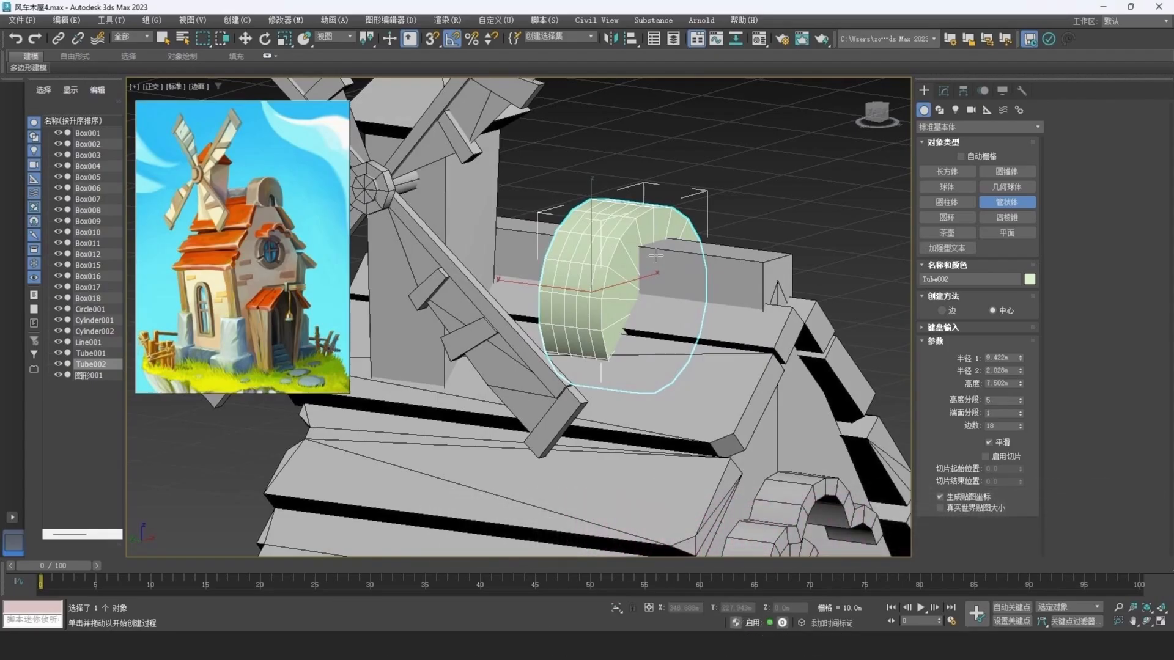
pyautogui.moveTo(656, 256); pyautogui.dragTo(626, 246, button='middle')
# Step: Set the tube's height segments to 1 and its sides to 16
pyautogui.rightClick(1020, 401)
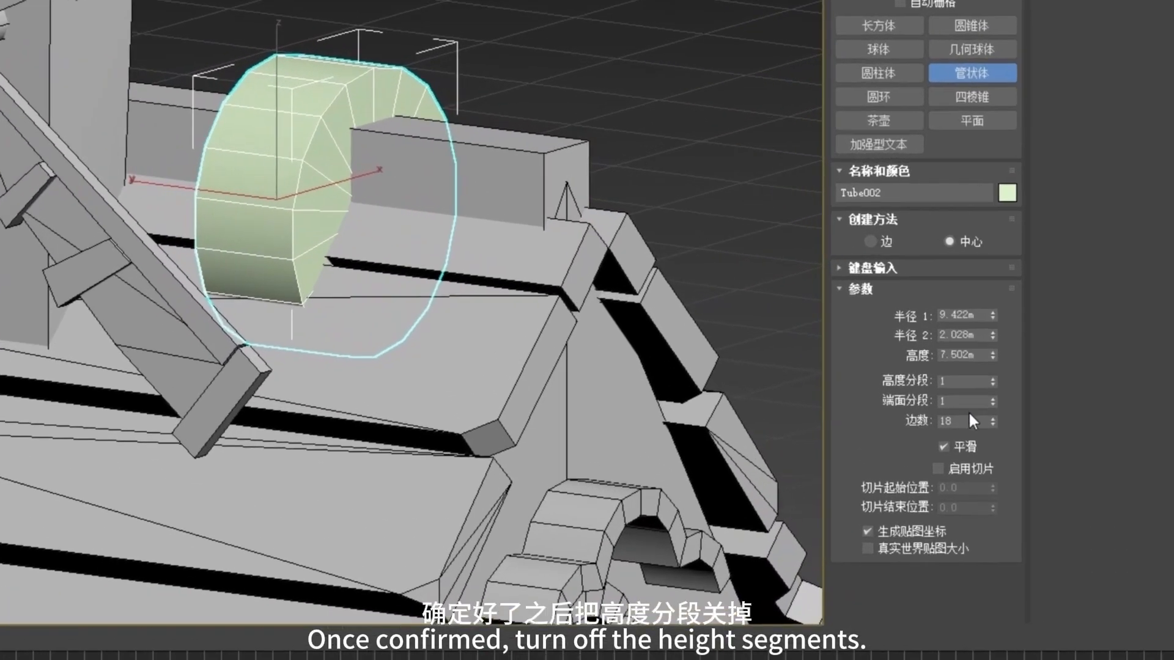
pyautogui.moveTo(1005, 426); pyautogui.dragTo(964, 425)
pyautogui.write('16')
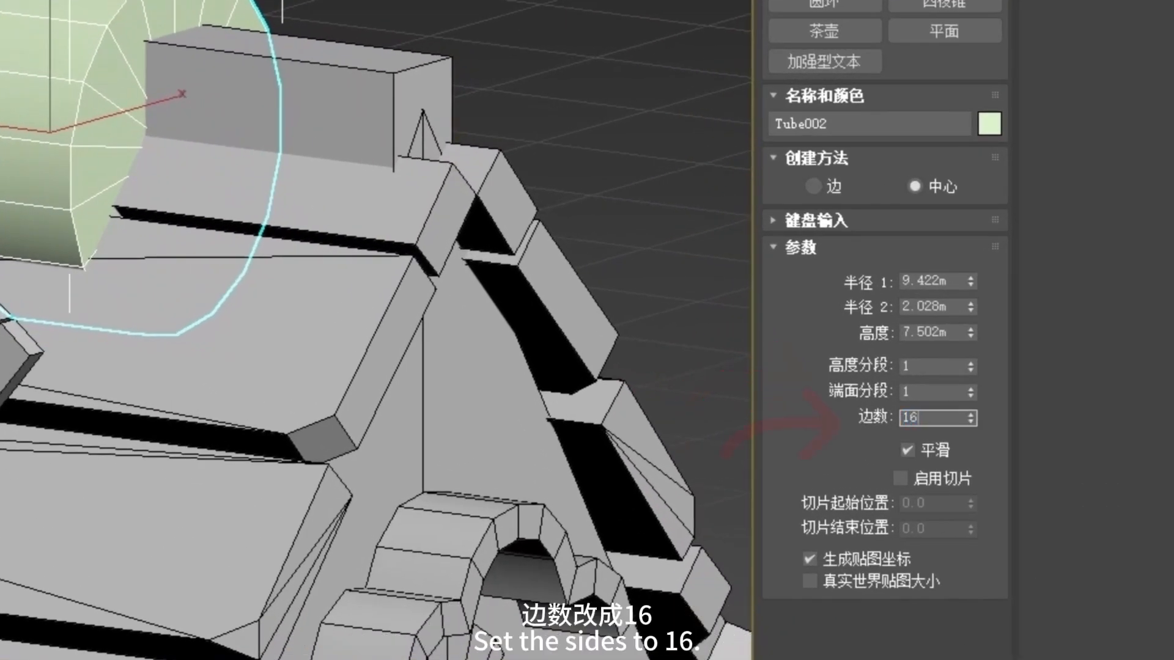
pyautogui.press('Return')
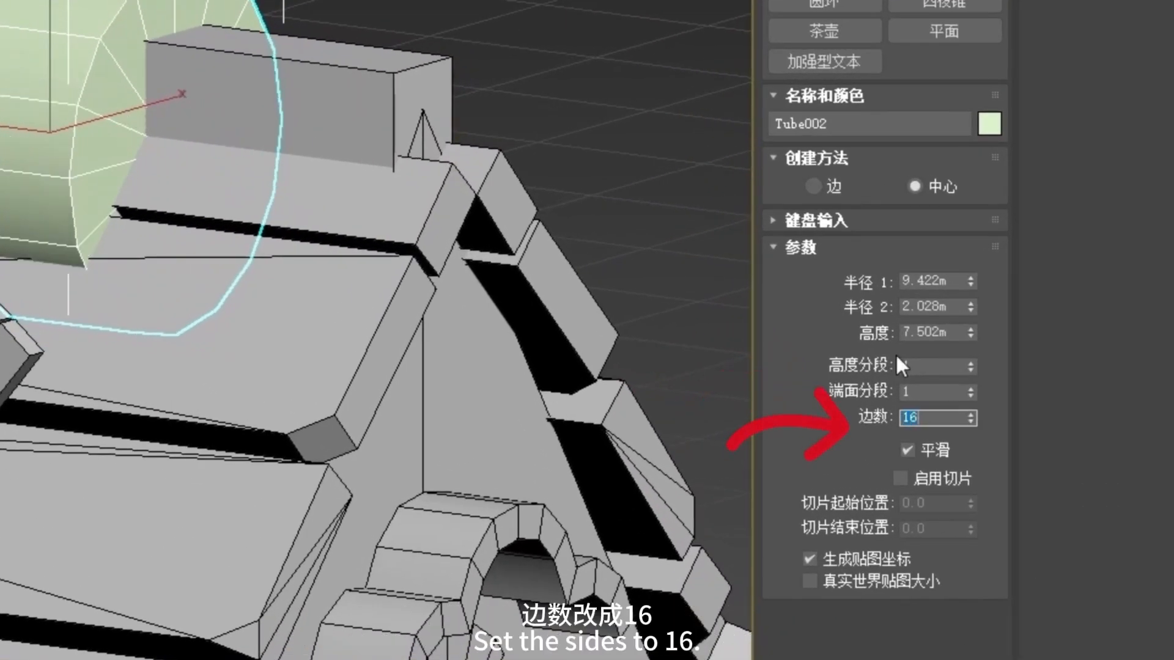
# Step: Move the tube forward along the Y axis to the front end of the roof ridge
pyautogui.rightClick(256, 251)
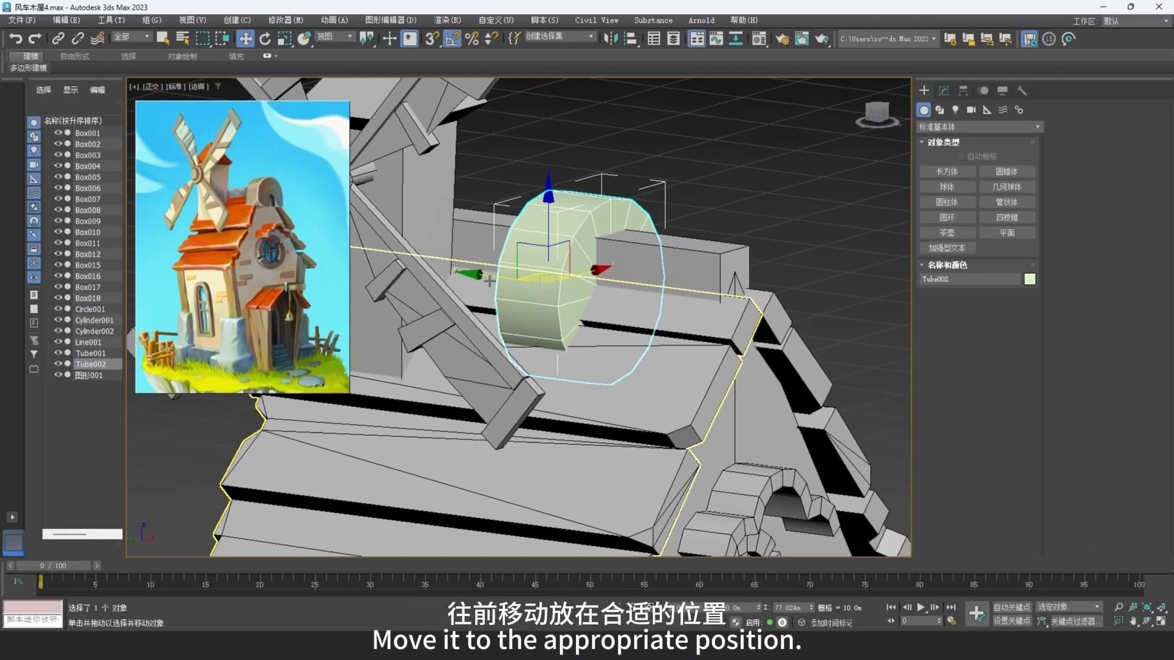
pyautogui.moveTo(489, 280); pyautogui.dragTo(656, 295)
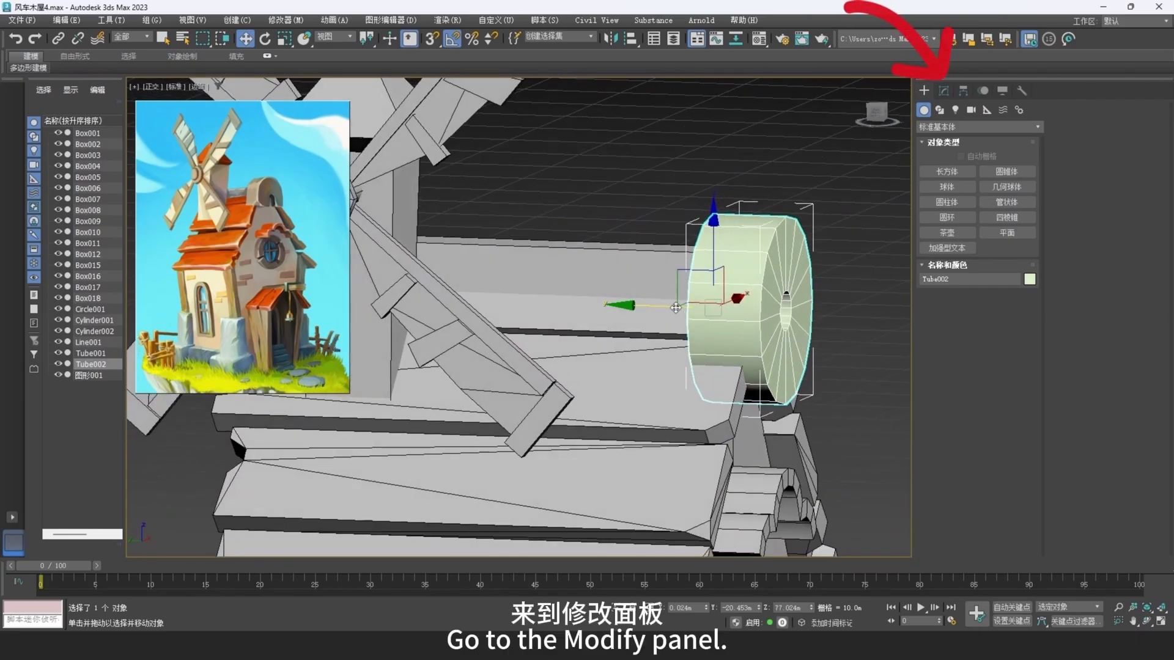
pyautogui.moveTo(659, 304); pyautogui.dragTo(667, 307)
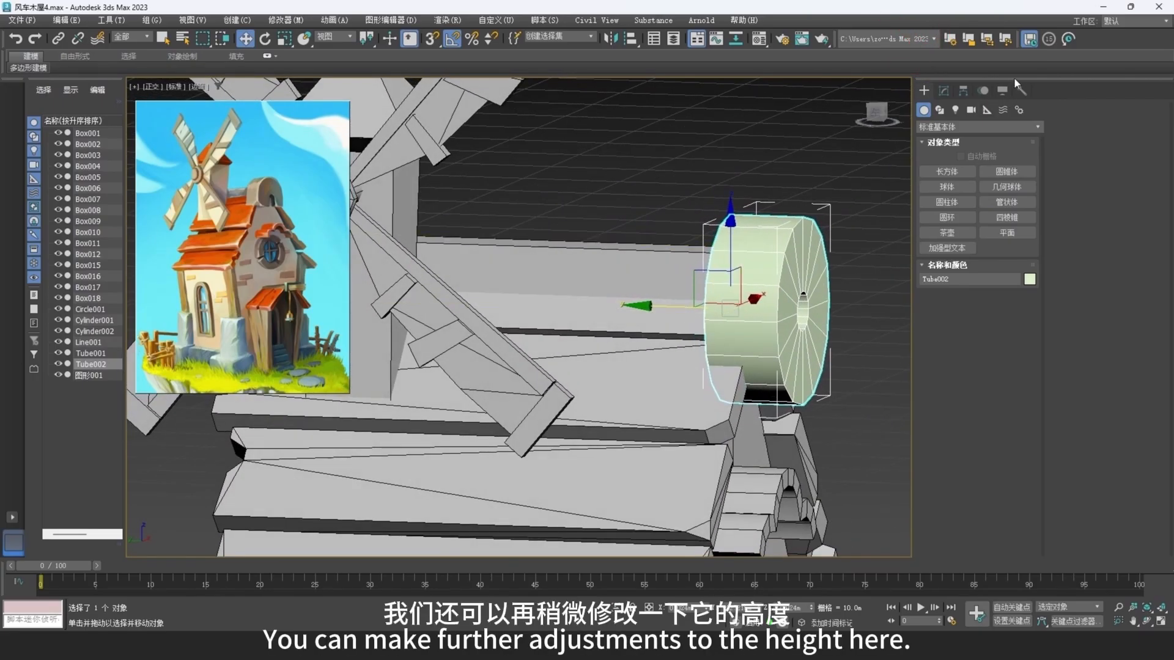
# Step: Increase the tube's height to about 8.8 m to match the concept art
pyautogui.click(943, 90)
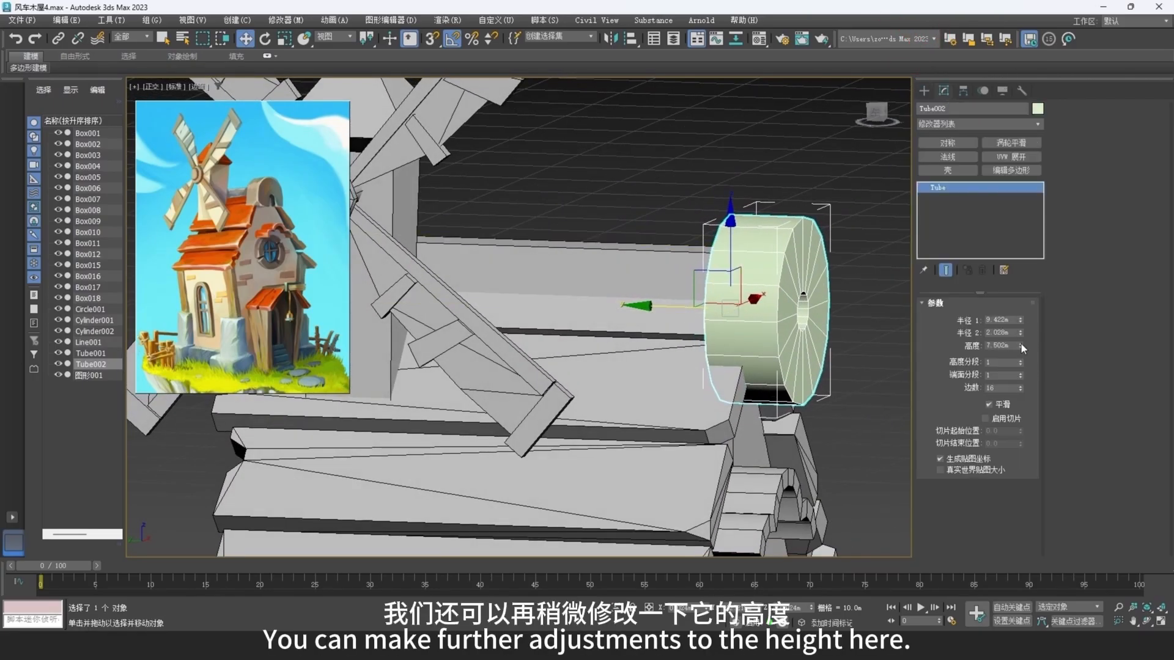
pyautogui.moveTo(1020, 344); pyautogui.dragTo(1021, 333)
pyautogui.moveTo(741, 350); pyautogui.dragTo(662, 295, button='middle')
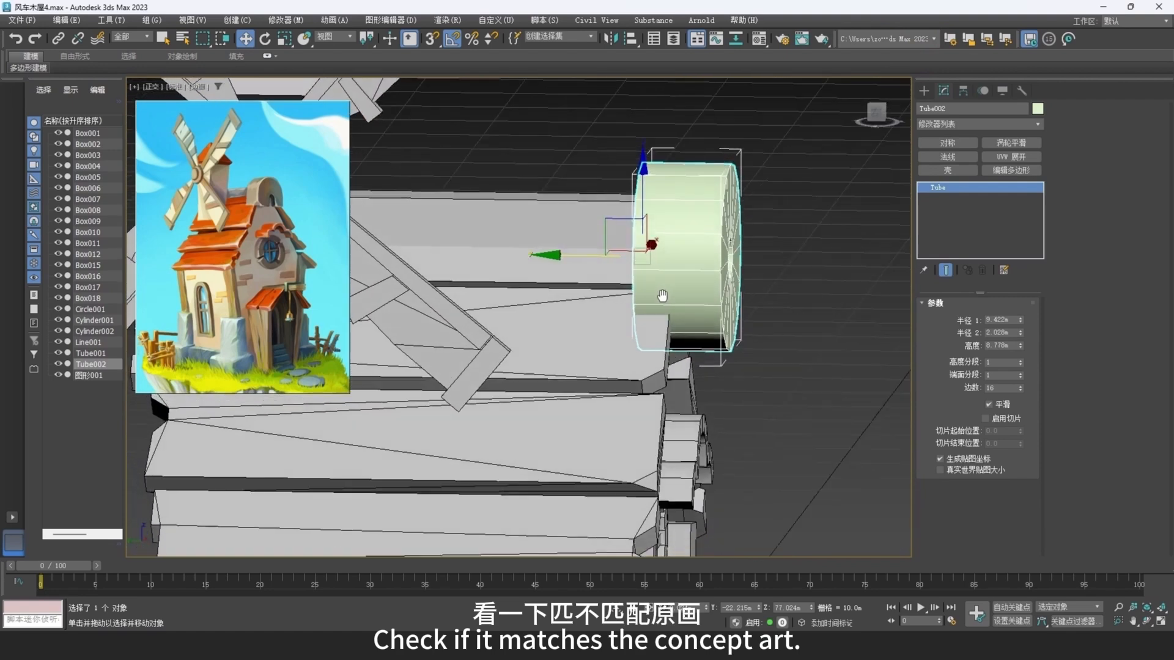
pyautogui.scroll(-5, 662, 295)
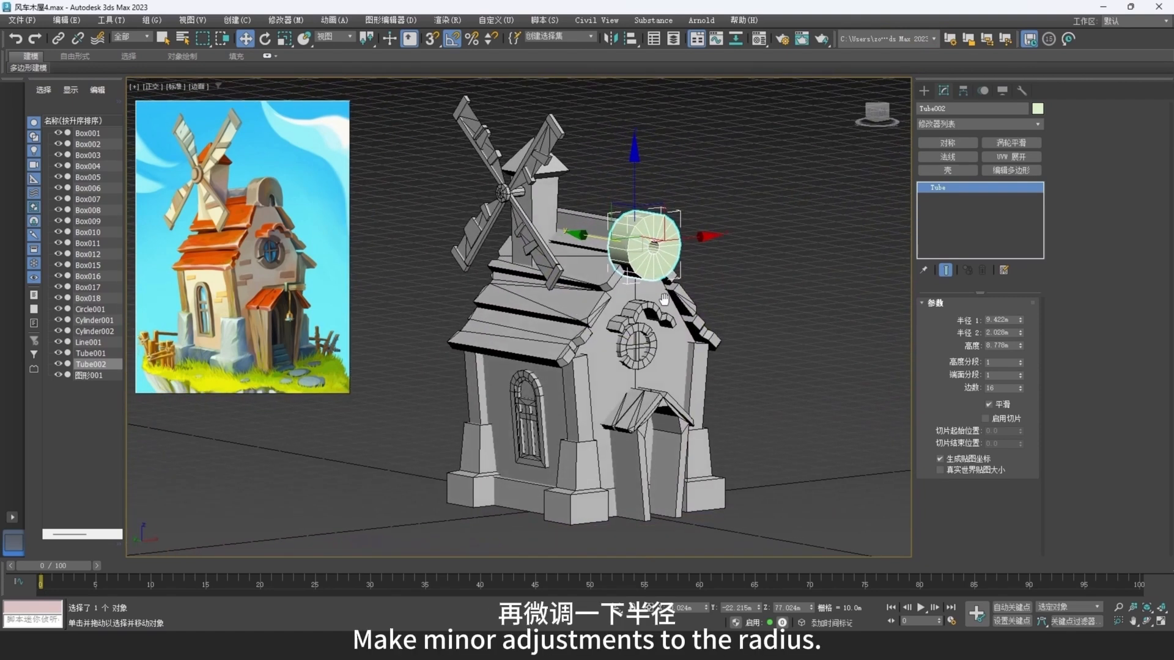
# Step: Reduce the tube's outer radius to about 9 m and its inner radius to about 1.97 m
pyautogui.press('p')
pyautogui.moveTo(692, 326); pyautogui.dragTo(641, 330, button='middle')
pyautogui.scroll(3, 697, 262)
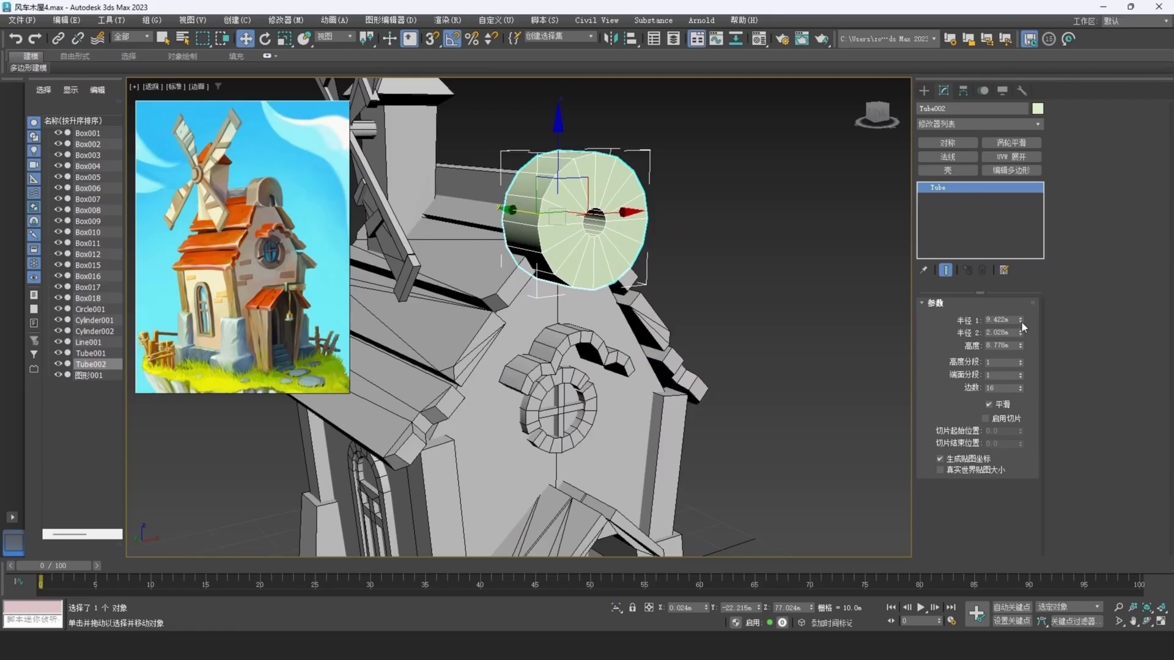
pyautogui.moveTo(1022, 321); pyautogui.dragTo(1022, 321)
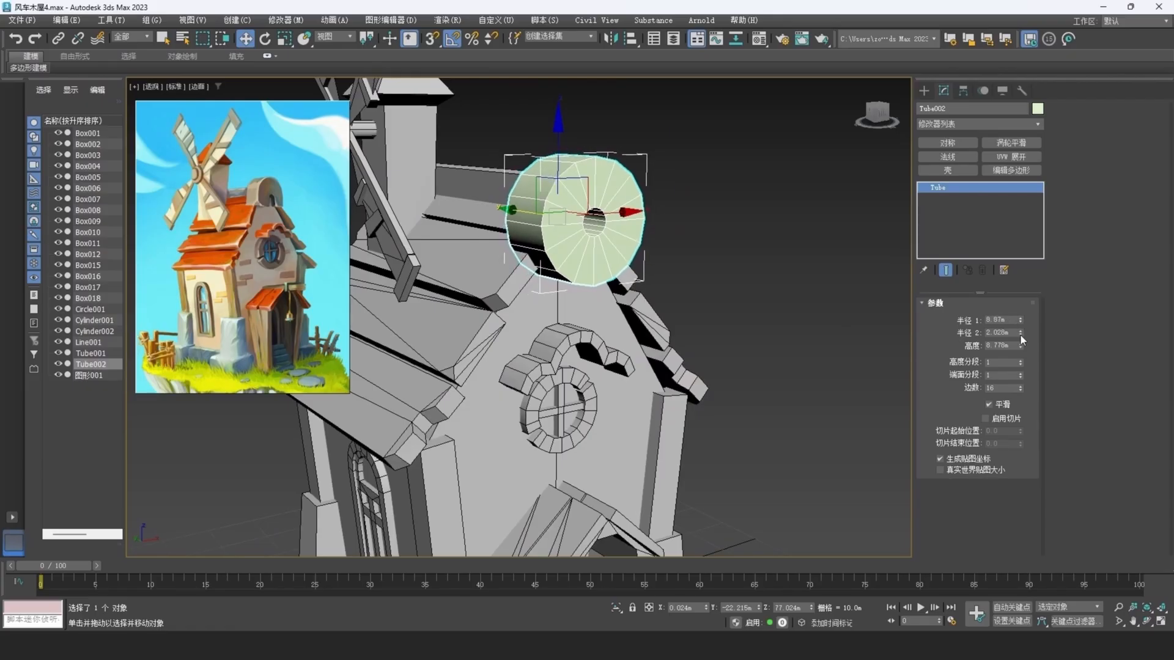
pyautogui.click(1020, 335)
pyautogui.moveTo(594, 276); pyautogui.dragTo(608, 252, button='middle')
pyautogui.scroll(-4, 593, 256)
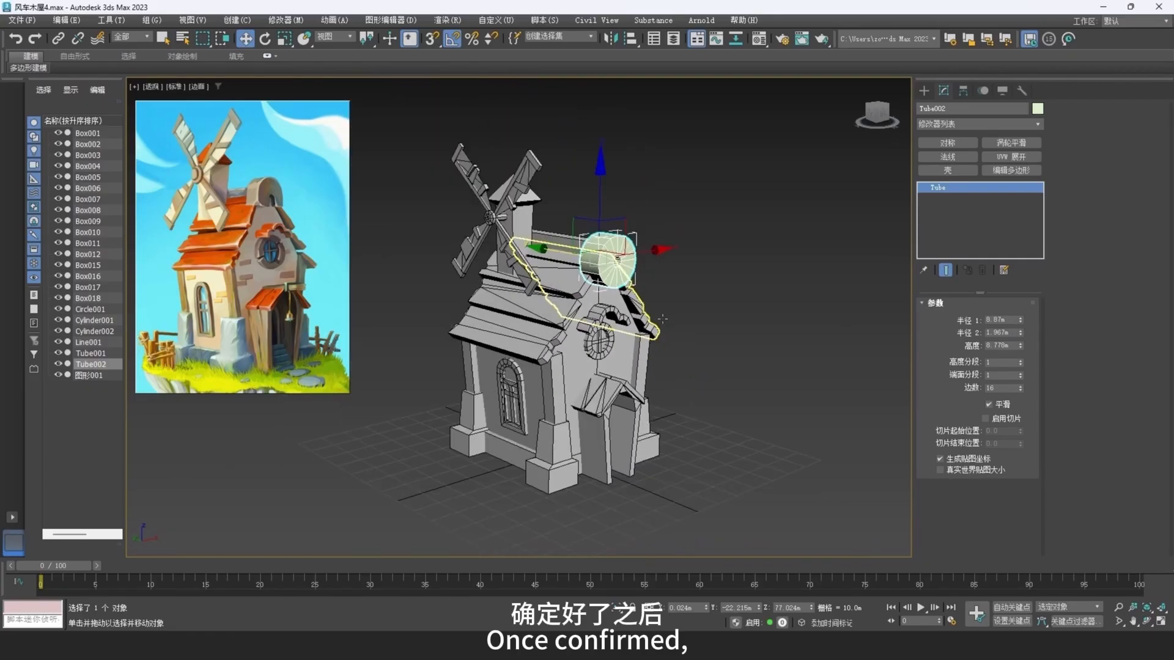
# Step: Convert the tube to an Editable Poly
pyautogui.scroll(2, 615, 291)
pyautogui.scroll(2, 615, 291)
pyautogui.rightClick(653, 264)
pyautogui.moveTo(678, 398)
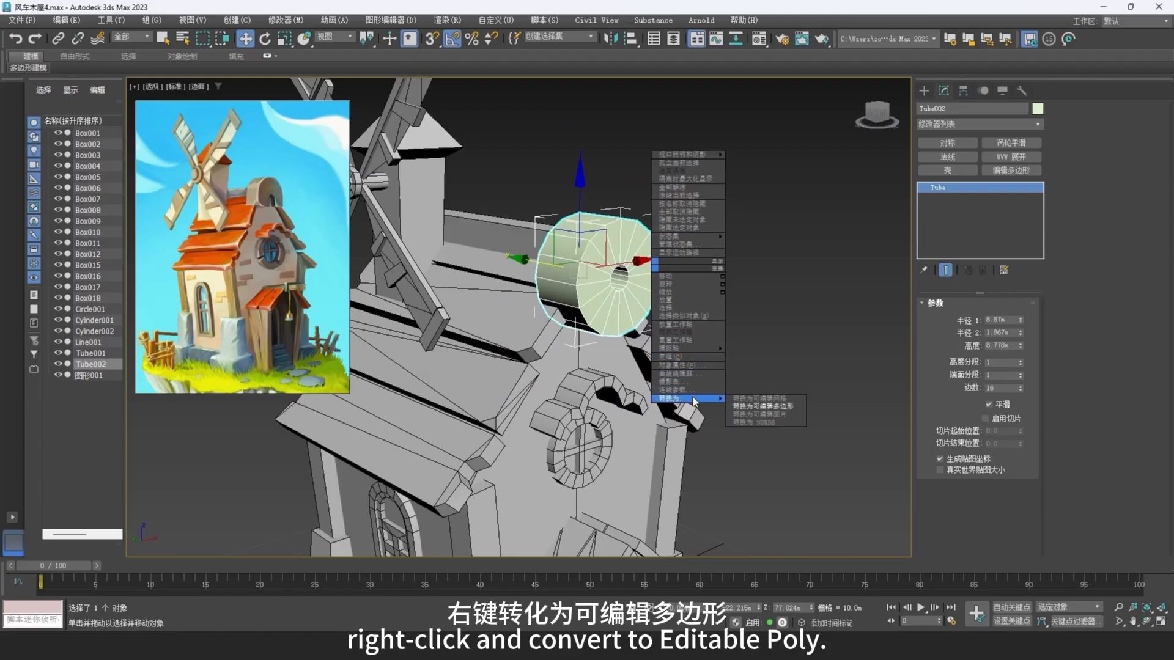
pyautogui.click(769, 407)
pyautogui.moveTo(661, 314); pyautogui.dragTo(641, 331, button='middle')
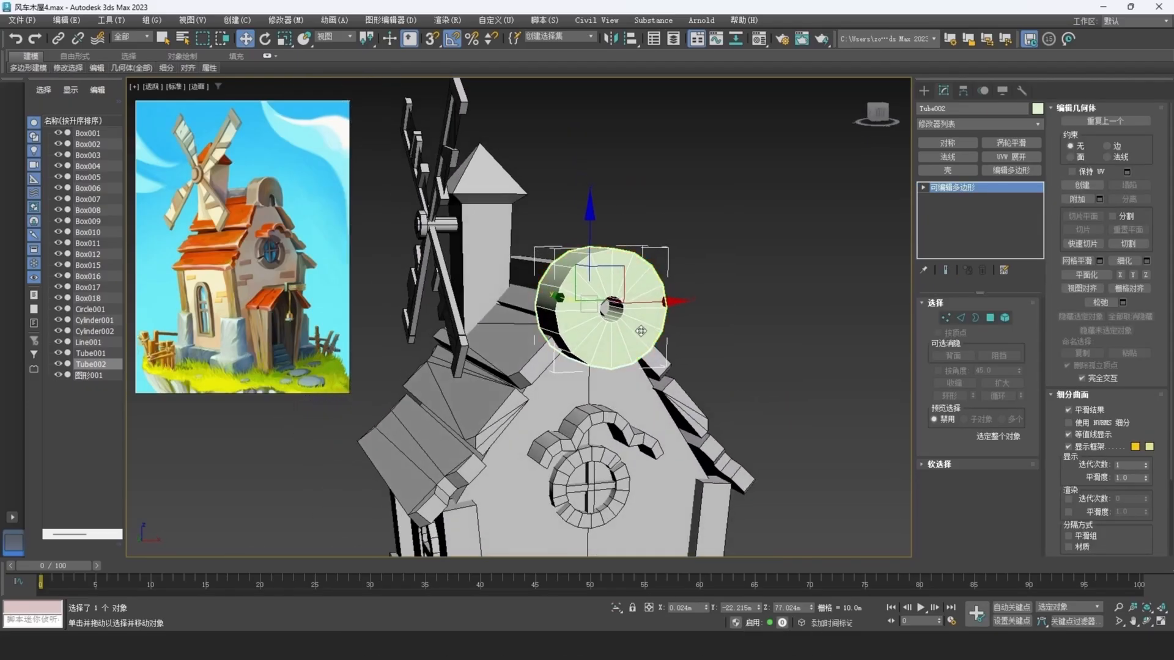
# Step: Delete all polygons in the lower half of the tube, leaving a half-ring arch
pyautogui.click(991, 319)
pyautogui.keyDown('alt'); pyautogui.moveTo(674, 378); pyautogui.dragTo(633, 369, button='middle'); pyautogui.keyUp('alt')
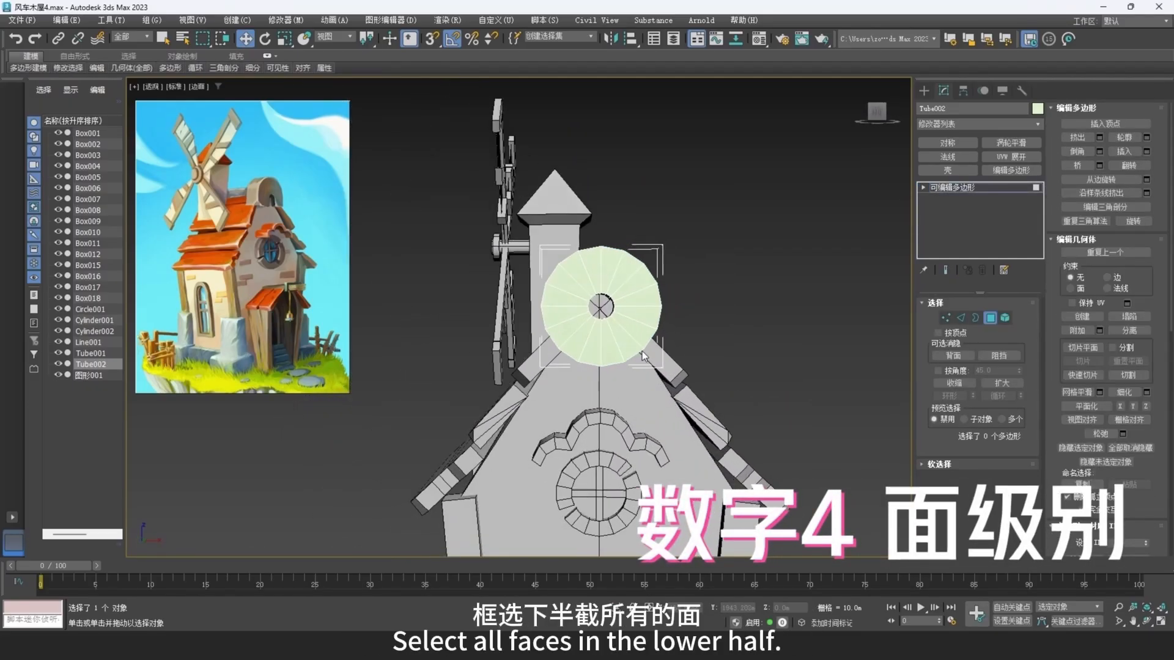
pyautogui.scroll(4, 641, 350)
pyautogui.press('F3')
pyautogui.keyDown('alt'); pyautogui.moveTo(662, 284); pyautogui.dragTo(663, 291, button='middle'); pyautogui.keyUp('alt')
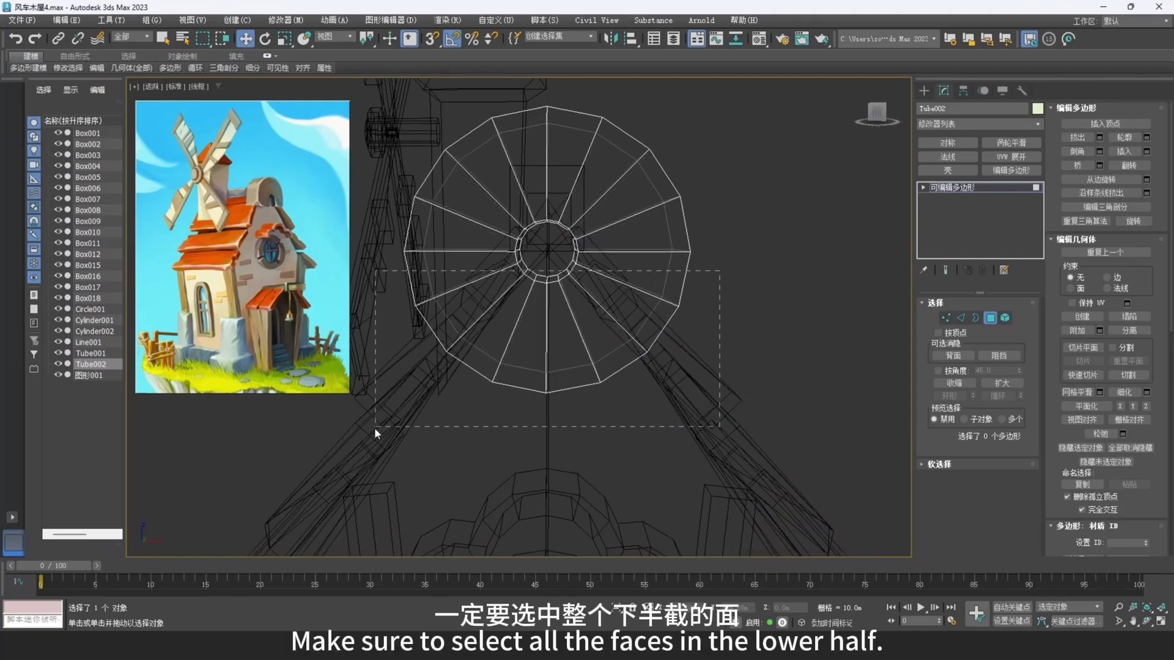
pyautogui.moveTo(374, 428); pyautogui.dragTo(374, 427)
pyautogui.keyDown('ctrl'); pyautogui.moveTo(758, 430); pyautogui.dragTo(509, 286); pyautogui.keyUp('ctrl')
pyautogui.press('Delete')
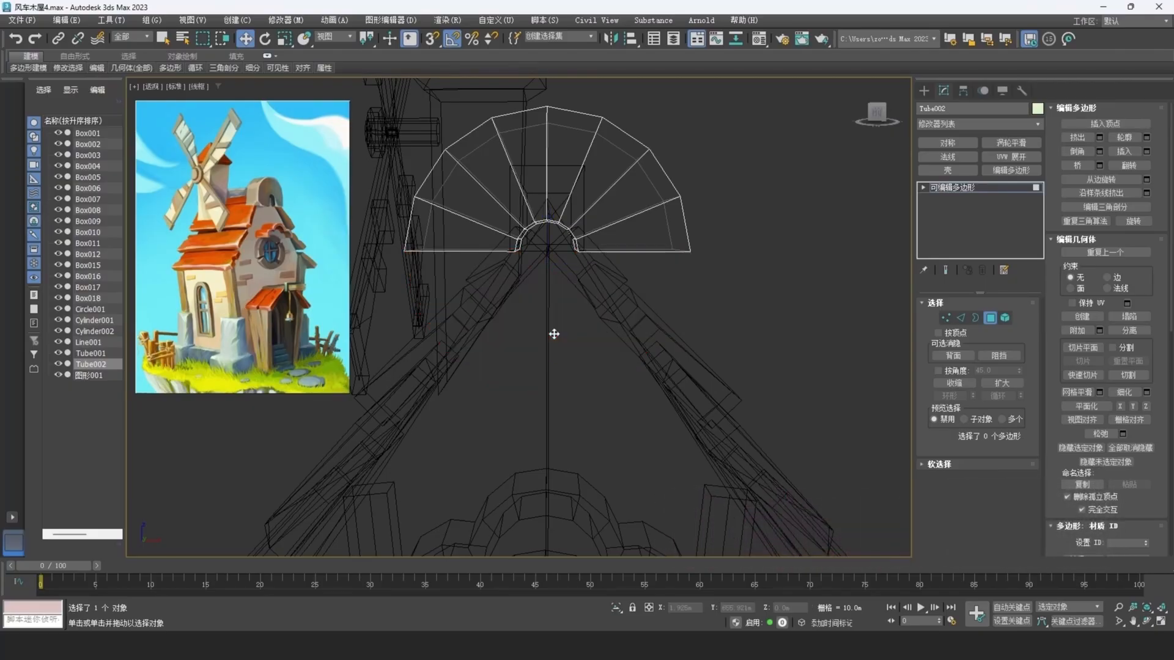
# Step: Extend the arch's two open bottom borders straight down along Z to the roof and cap both openings
pyautogui.click(975, 318)
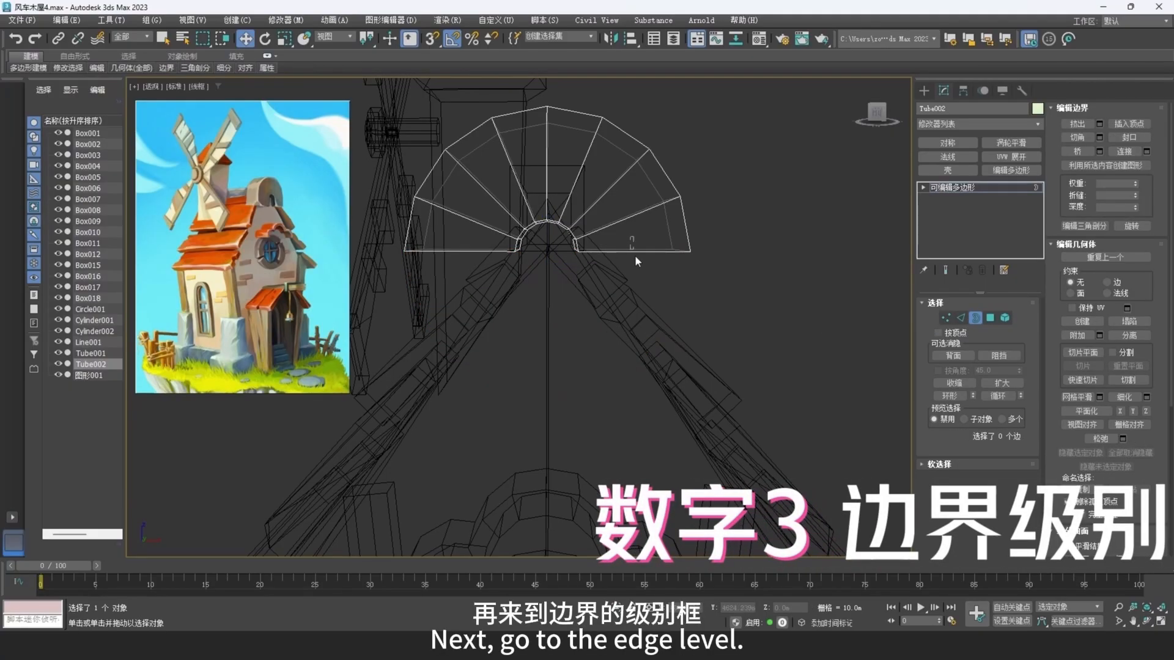
pyautogui.click(635, 254)
pyautogui.keyDown('ctrl'); pyautogui.click(463, 249); pyautogui.keyUp('ctrl')
pyautogui.keyDown('alt'); pyautogui.moveTo(571, 322); pyautogui.dragTo(593, 296, button='middle'); pyautogui.keyUp('alt')
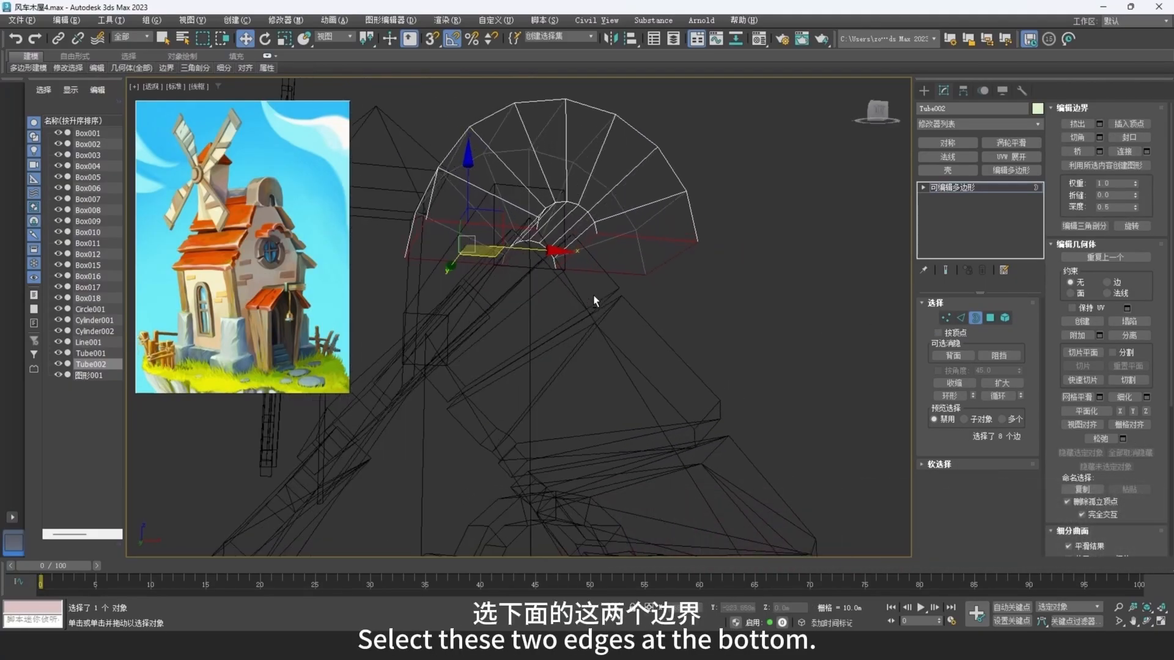
pyautogui.press('F3')
pyautogui.keyDown('shift'); pyautogui.moveTo(468, 181); pyautogui.dragTo(469, 251); pyautogui.keyUp('shift')
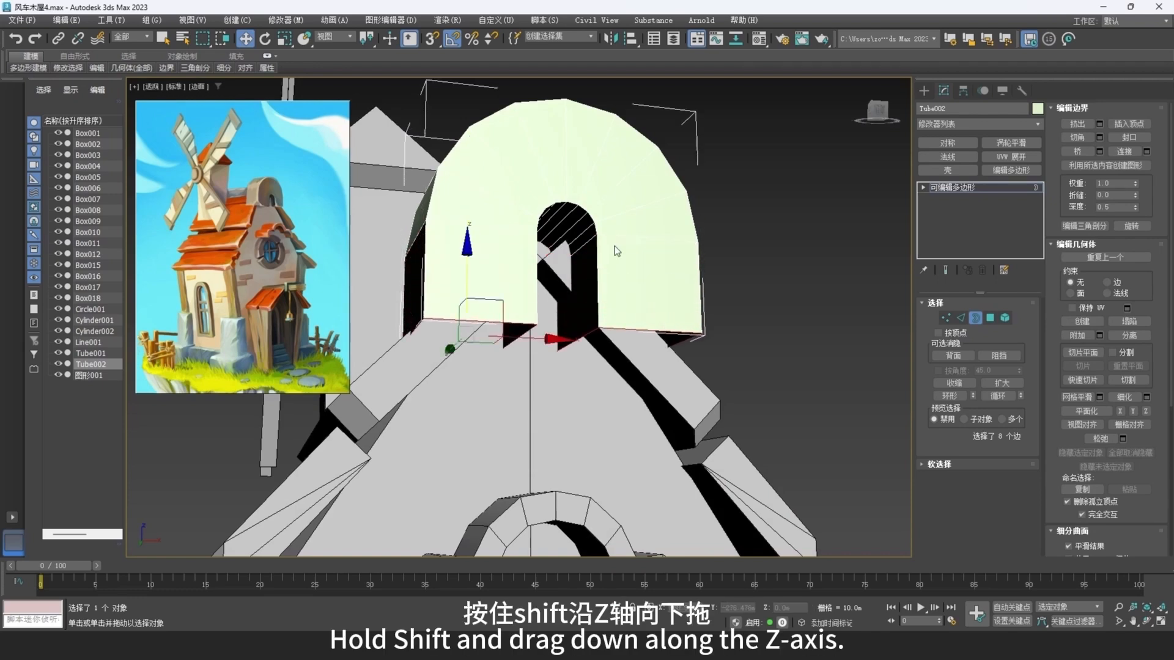
pyautogui.moveTo(614, 247)
pyautogui.keyDown('alt'); pyautogui.mouseDown(button='middle')
pyautogui.moveTo(619, 267)
pyautogui.moveTo(636, 273)
pyautogui.moveTo(633, 244)
pyautogui.mouseUp(button='middle'); pyautogui.keyUp('alt')
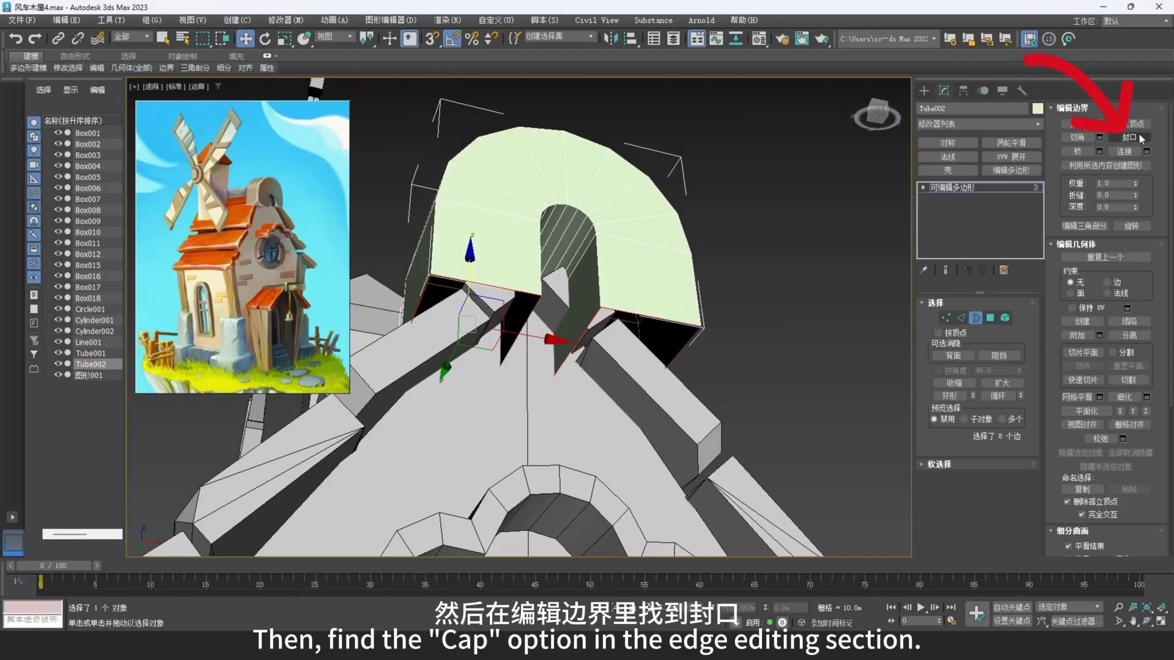
pyautogui.click(1131, 138)
pyautogui.keyDown('alt'); pyautogui.moveTo(582, 259); pyautogui.dragTo(564, 304, button='middle'); pyautogui.keyUp('alt')
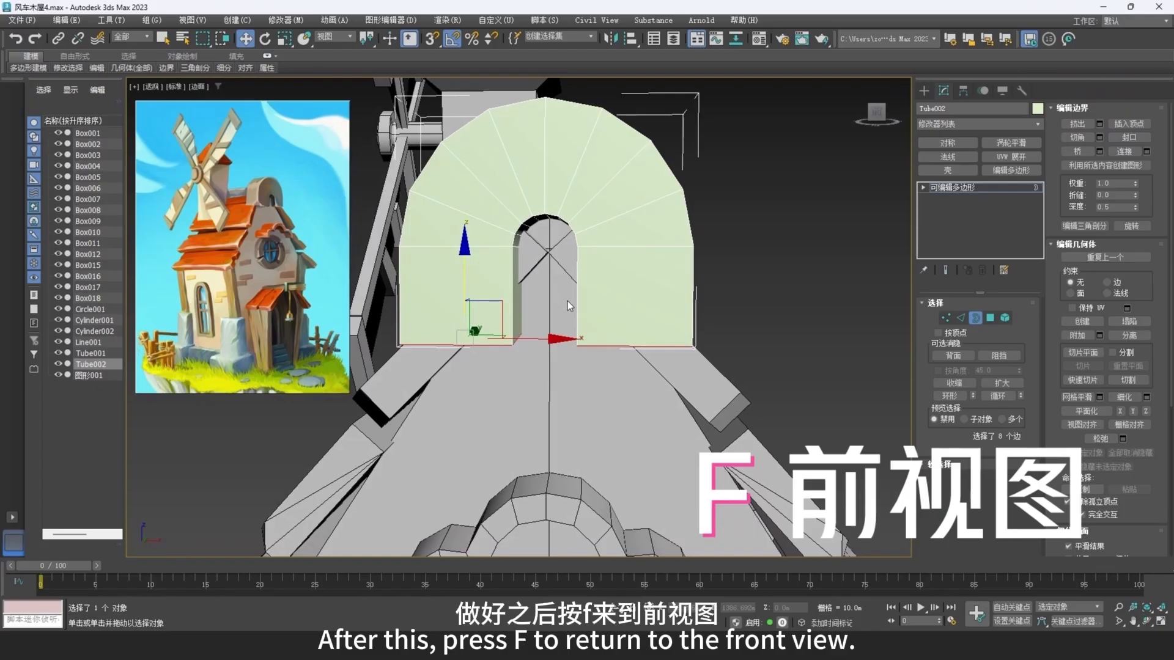
# Step: Scale down all vertices of the arch's inner opening in the front view, then stretch them slightly along Y
pyautogui.press('f')
pyautogui.scroll(5, 529, 238)
pyautogui.scroll(4, 529, 238)
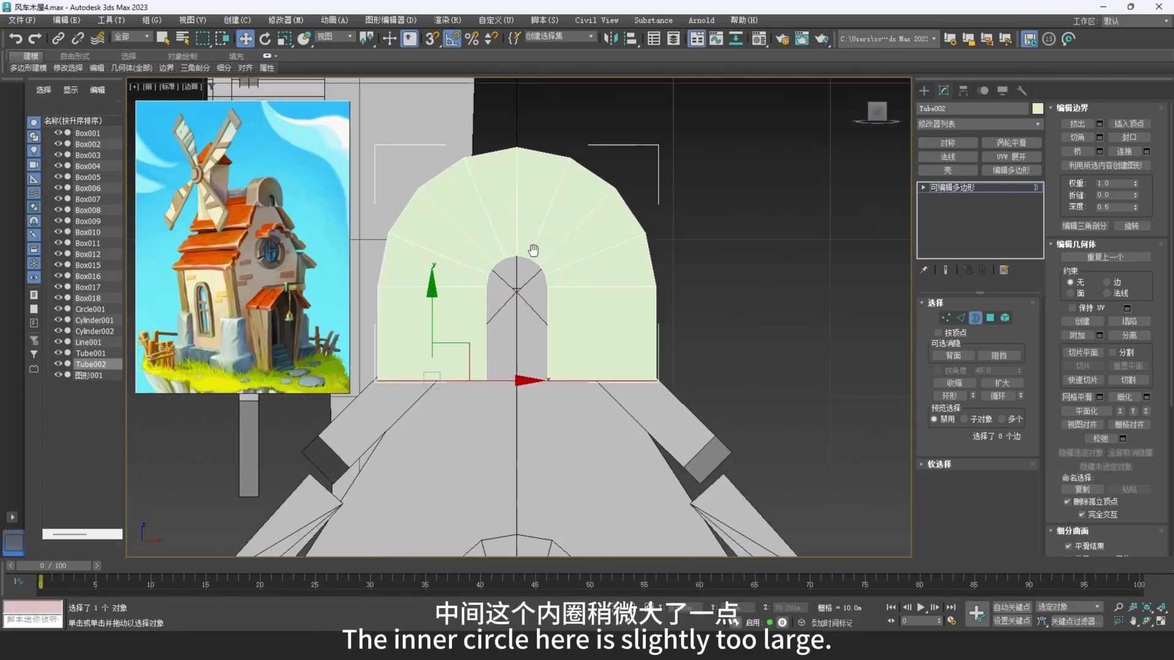
pyautogui.click(946, 317)
pyautogui.moveTo(638, 225); pyautogui.dragTo(668, 244, button='middle')
pyautogui.moveTo(562, 343); pyautogui.dragTo(537, 427)
pyautogui.press('r')
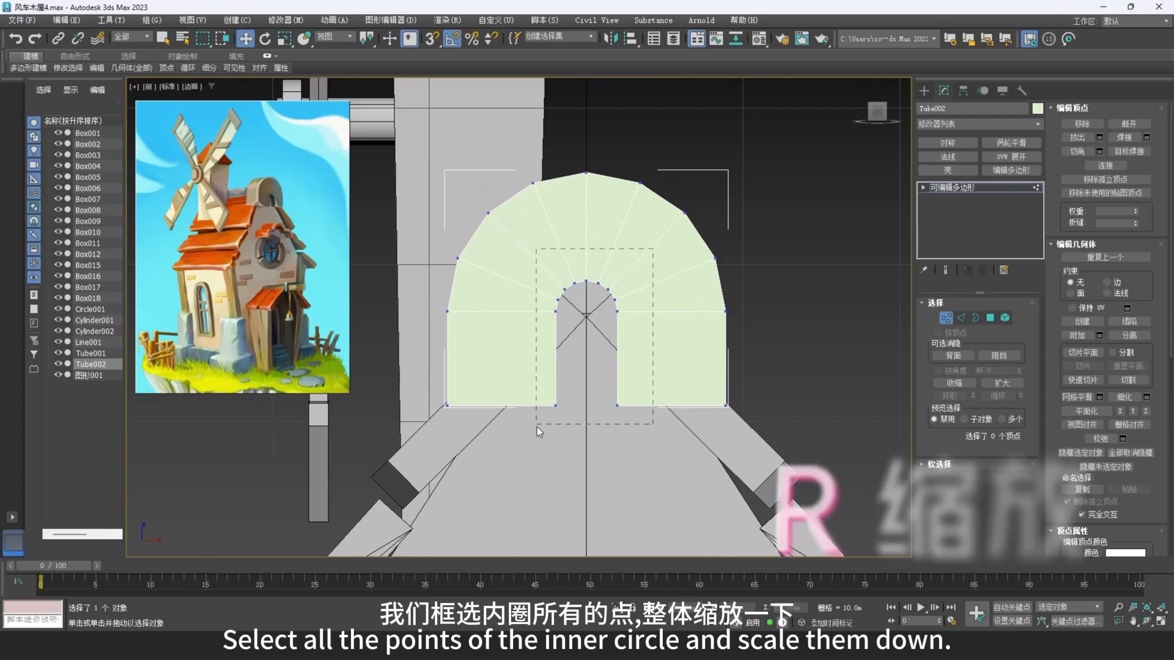
pyautogui.scroll(4, 595, 318)
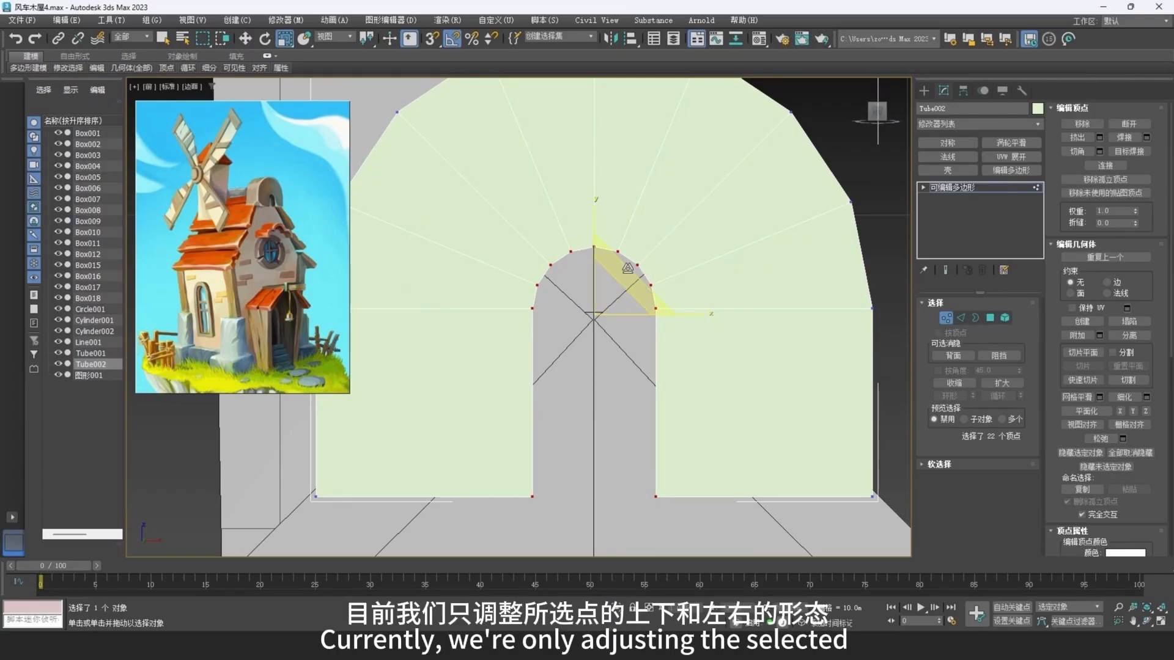
pyautogui.moveTo(648, 273); pyautogui.dragTo(622, 298)
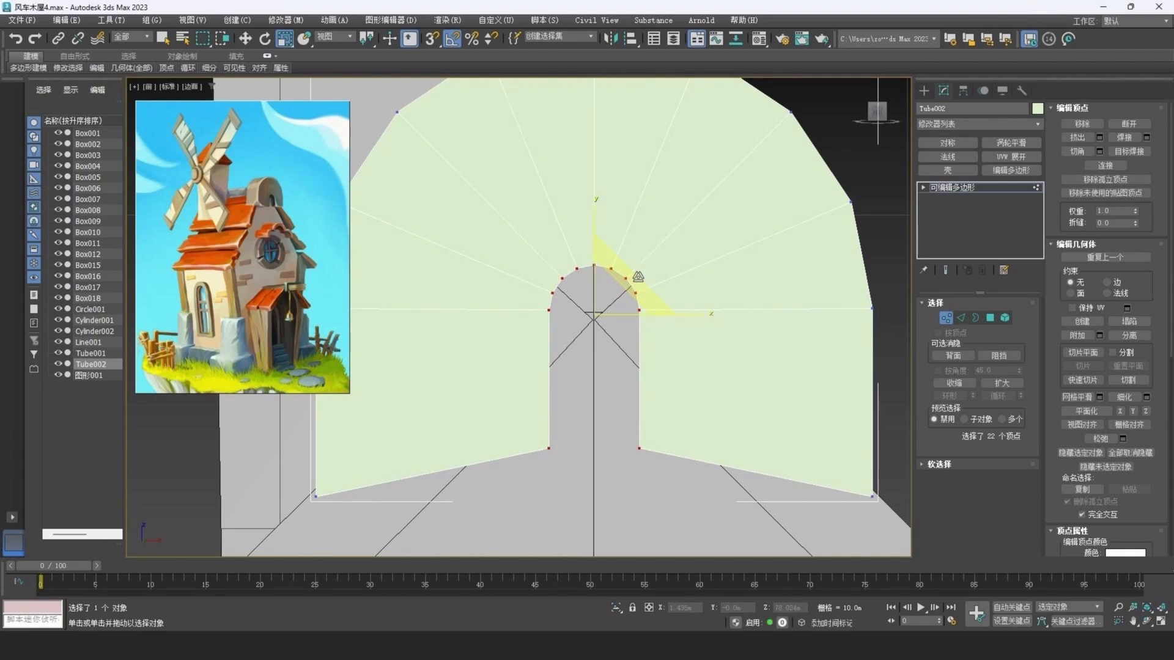
pyautogui.moveTo(637, 277); pyautogui.dragTo(602, 257)
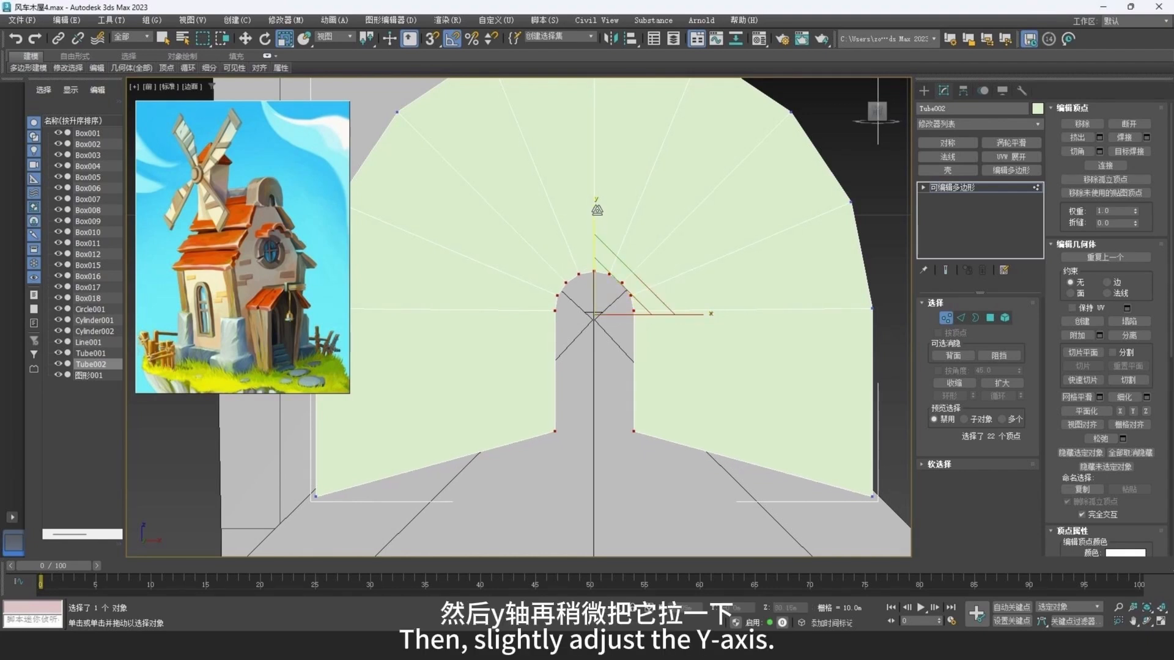
pyautogui.moveTo(598, 210); pyautogui.dragTo(597, 197)
# Step: Flatten the arch's bottom vertices into a straight horizontal line by scaling them along Y
pyautogui.scroll(-3, 607, 223)
pyautogui.moveTo(613, 237); pyautogui.dragTo(619, 222, button='middle')
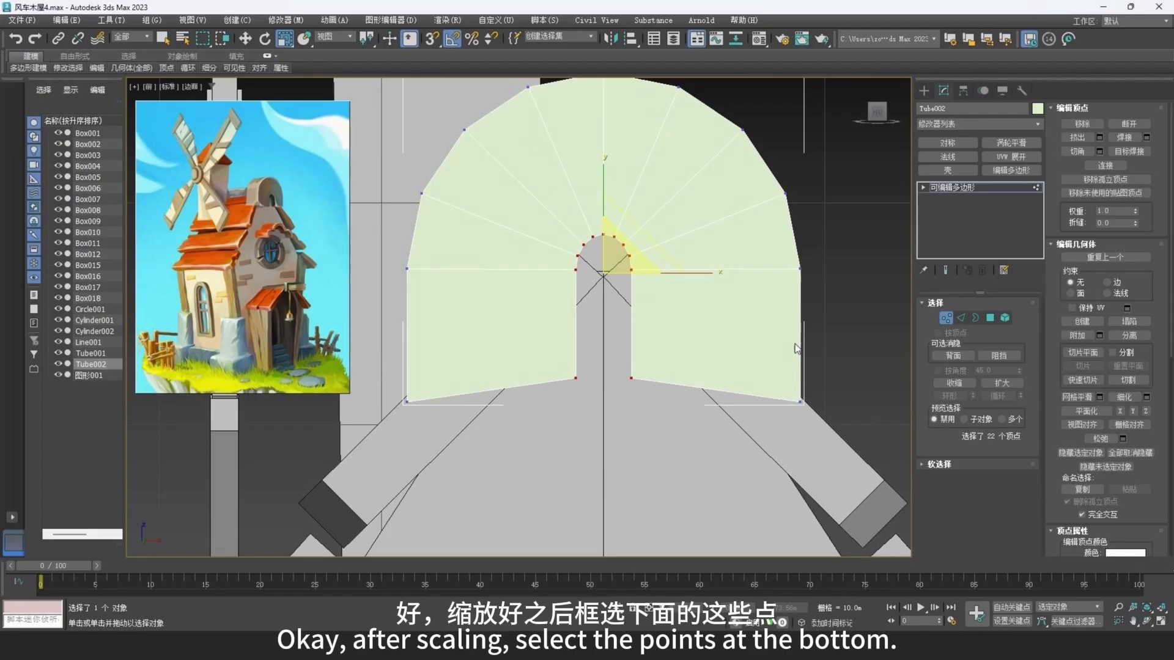
pyautogui.moveTo(830, 338); pyautogui.dragTo(239, 512)
pyautogui.moveTo(603, 289); pyautogui.dragTo(604, 355)
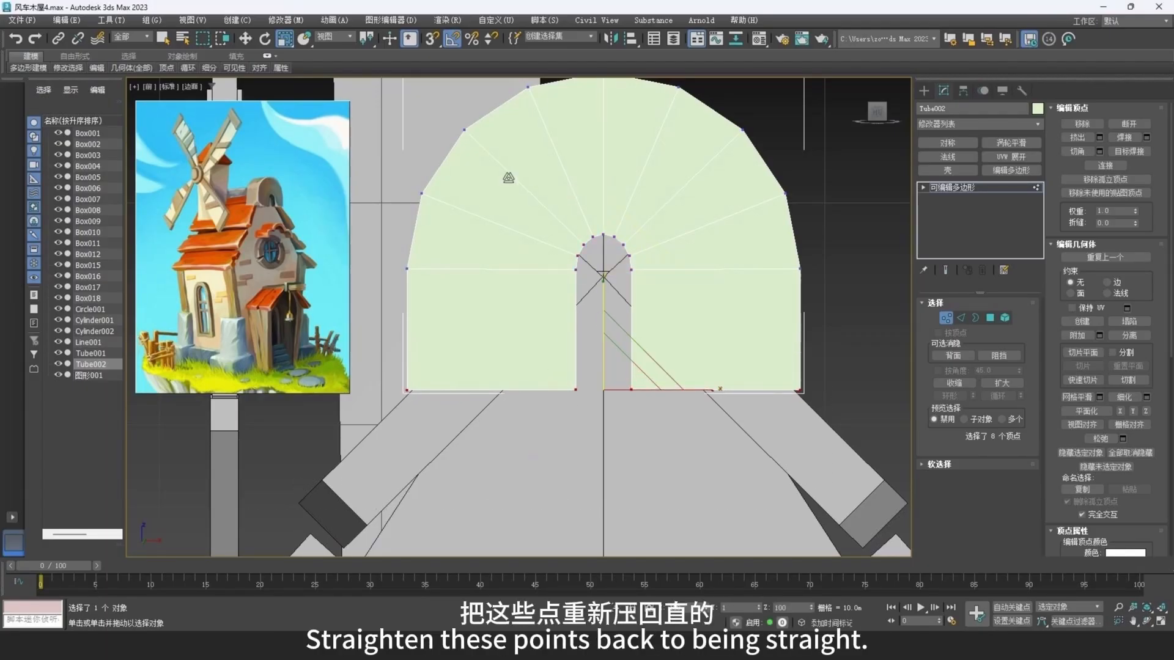
# Step: Examine the arch's shape and proportions on the whole house in perspective against the concept art
pyautogui.keyDown('alt'); pyautogui.moveTo(472, 359); pyautogui.dragTo(603, 284, button='middle'); pyautogui.keyUp('alt')
pyautogui.scroll(3, 621, 299)
pyautogui.scroll(-4, 577, 293)
pyautogui.scroll(-2, 604, 286)
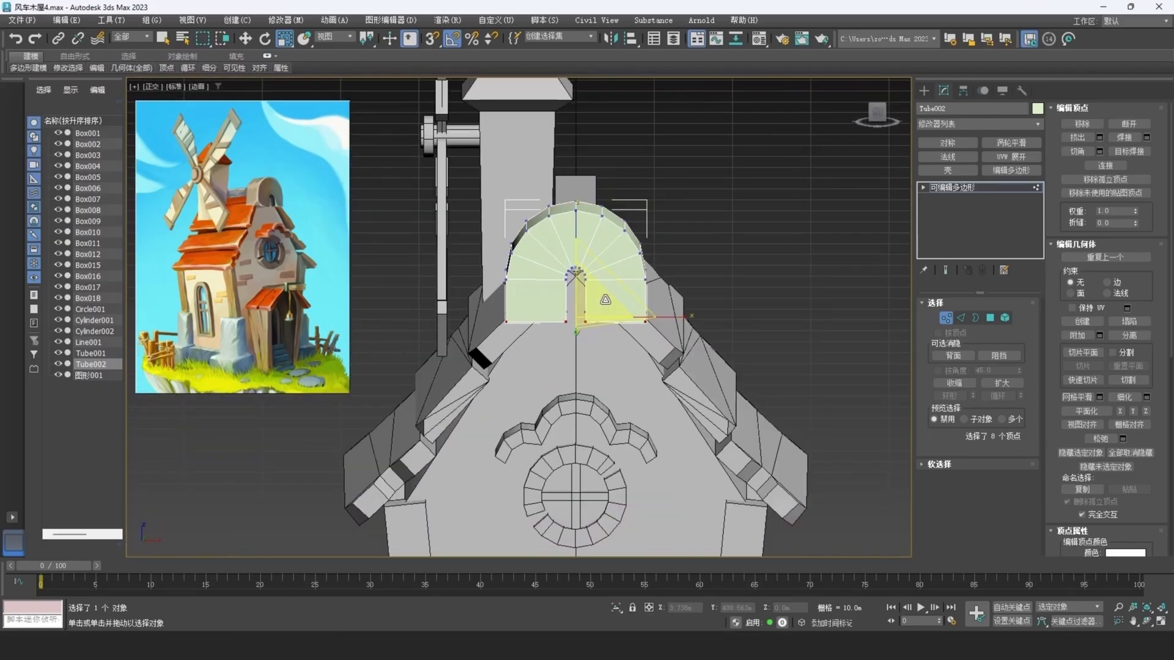
pyautogui.press('p')
pyautogui.scroll(-5, 617, 330)
pyautogui.moveTo(617, 330); pyautogui.dragTo(689, 303, button='middle')
pyautogui.scroll(-2, 670, 287)
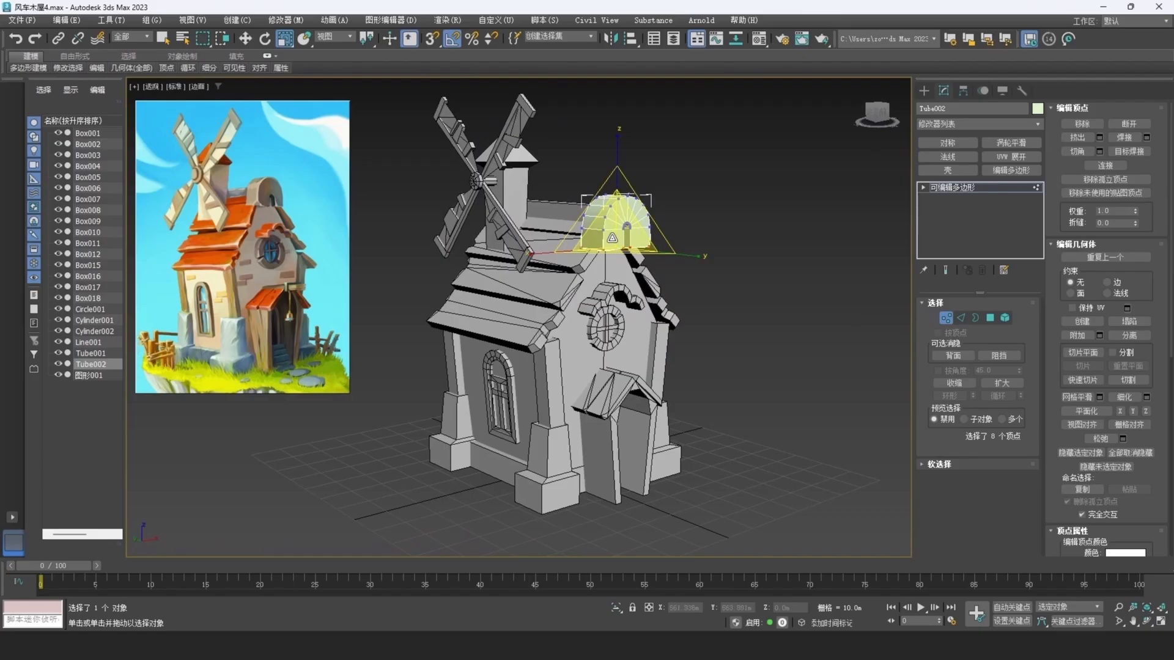
# Step: Chamfer the arch's bottom front corner vertex by about 1.8 m with 0 segments
pyautogui.scroll(6, 612, 238)
pyautogui.click(565, 302)
pyautogui.scroll(5, 565, 302)
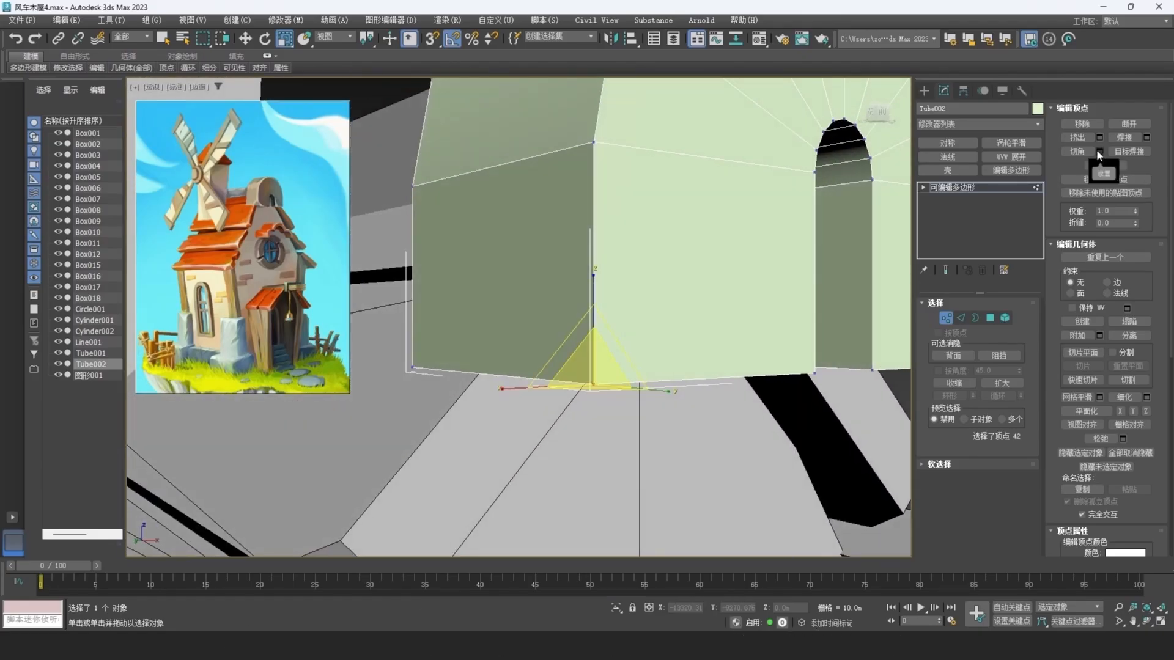
pyautogui.click(1099, 151)
pyautogui.moveTo(536, 331); pyautogui.dragTo(528, 308)
pyautogui.click(528, 345)
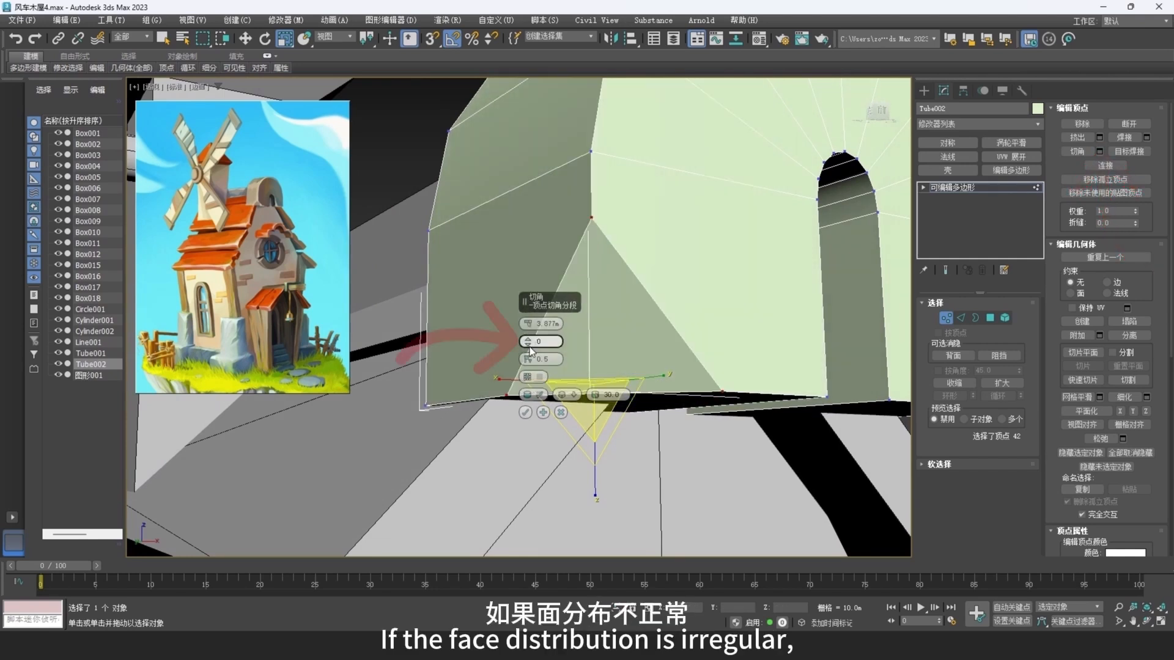
pyautogui.moveTo(531, 334); pyautogui.dragTo(530, 336)
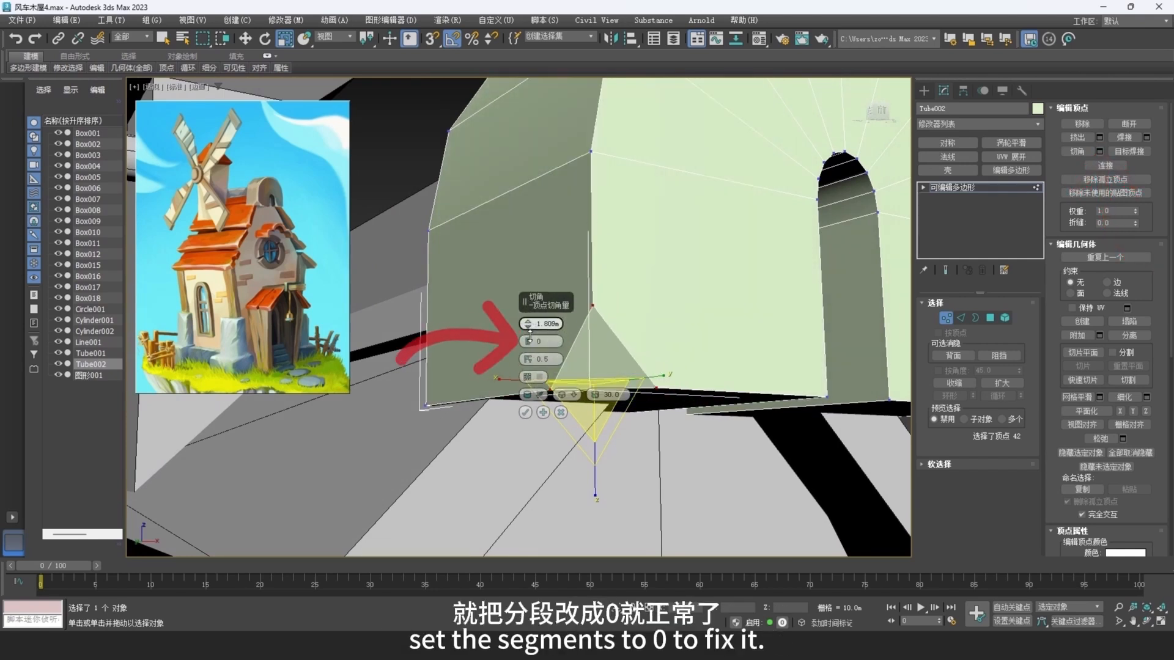
pyautogui.click(524, 412)
# Step: Connect the chamfer's three vertices to the diagonally opposite vertices on the arch's front, side and underside faces
pyautogui.keyDown('ctrl'); pyautogui.click(428, 230); pyautogui.keyUp('ctrl')
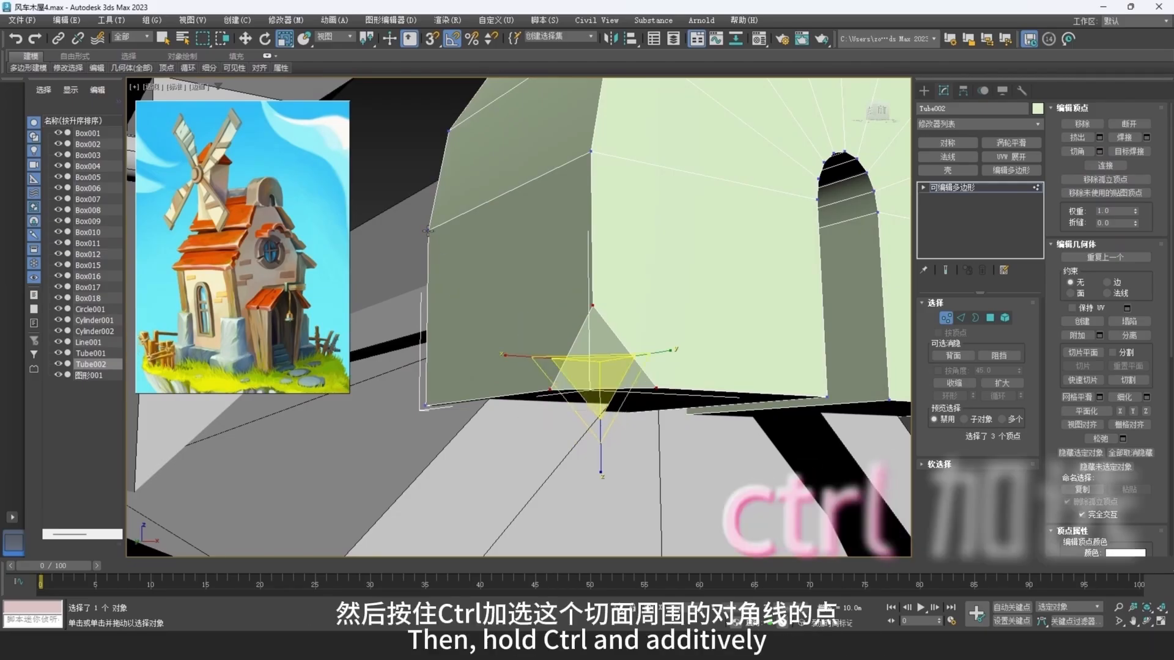
pyautogui.keyDown('ctrl'); pyautogui.click(814, 198); pyautogui.keyUp('ctrl')
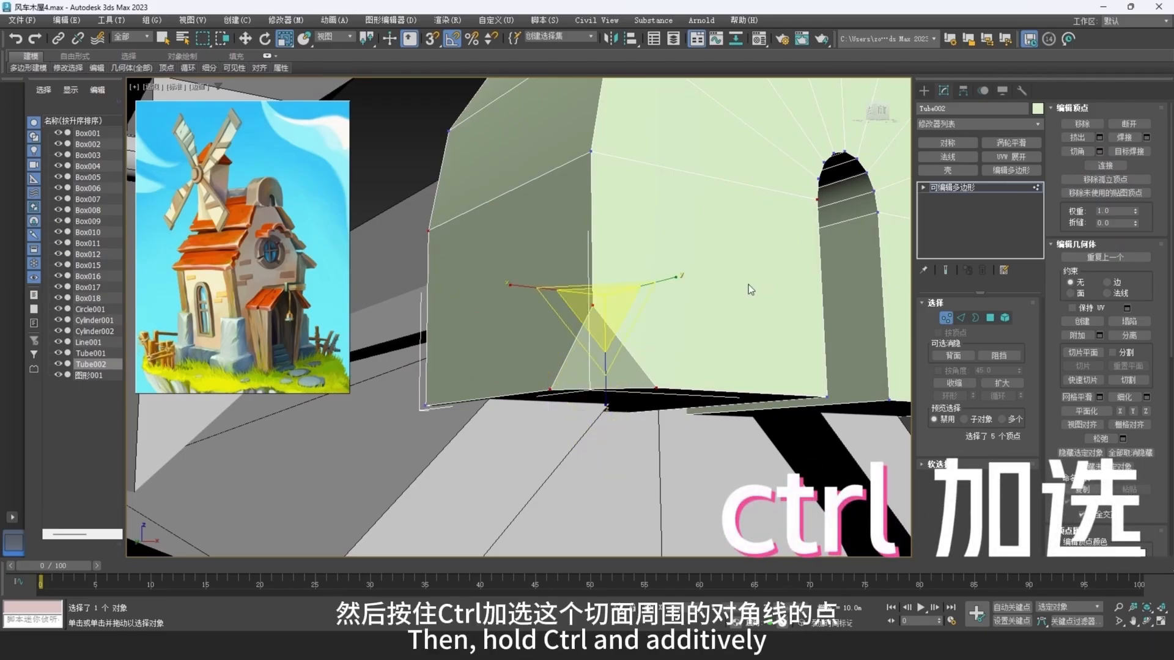
pyautogui.hotkey('alt', 'q')
pyautogui.keyDown('alt'); pyautogui.moveTo(639, 375); pyautogui.dragTo(638, 308, button='middle'); pyautogui.keyUp('alt')
pyautogui.keyDown('ctrl'); pyautogui.click(645, 532); pyautogui.keyUp('ctrl')
pyautogui.keyDown('alt'); pyautogui.moveTo(645, 530); pyautogui.dragTo(643, 452, button='middle'); pyautogui.keyUp('alt')
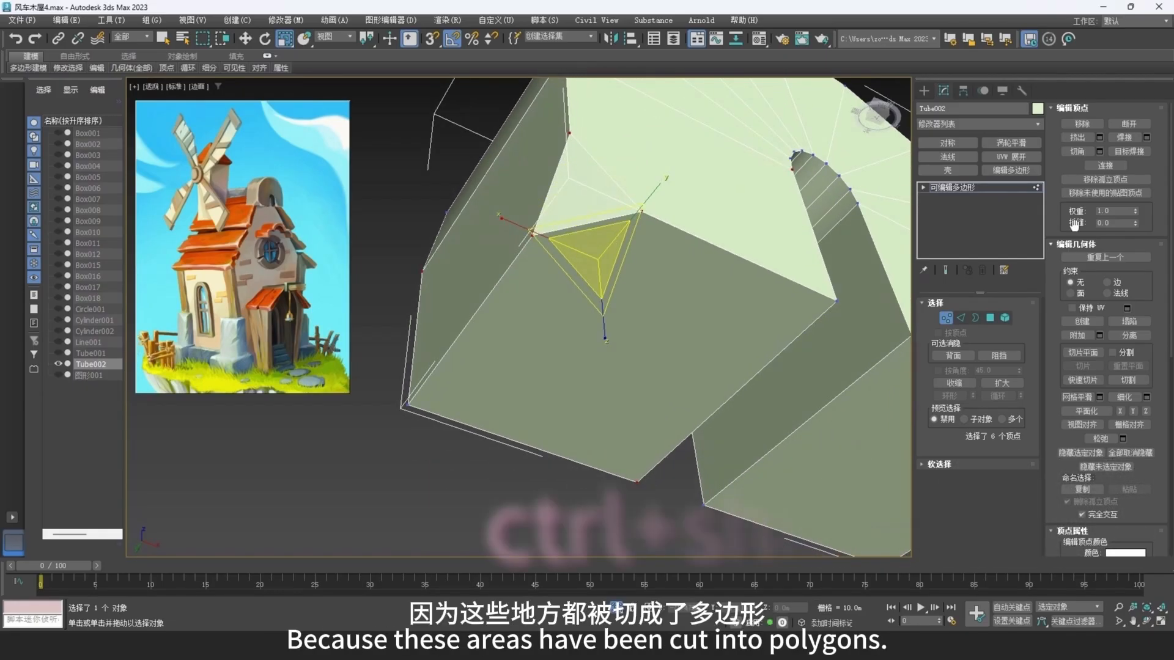
pyautogui.hotkey('ctrl', 'shift', 'e')
pyautogui.moveTo(631, 239); pyautogui.dragTo(628, 289, button='middle')
pyautogui.scroll(-3, 612, 224)
pyautogui.click(946, 317)
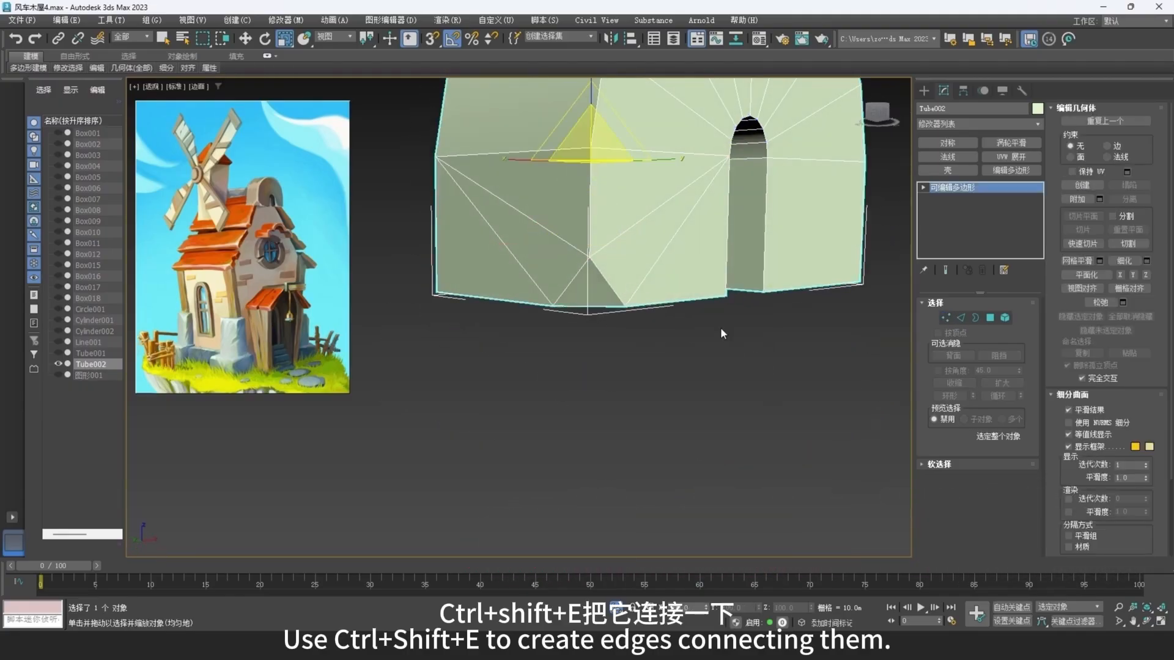
pyautogui.scroll(-5, 703, 328)
pyautogui.hotkey('alt', 'q')
# Step: Align only the arch's pivot to the house body's pivot point on the X, Y and Z positions
pyautogui.moveTo(708, 480); pyautogui.dragTo(687, 426, button='middle')
pyautogui.scroll(-6, 660, 351)
pyautogui.scroll(3, 662, 366)
pyautogui.scroll(-3, 658, 434)
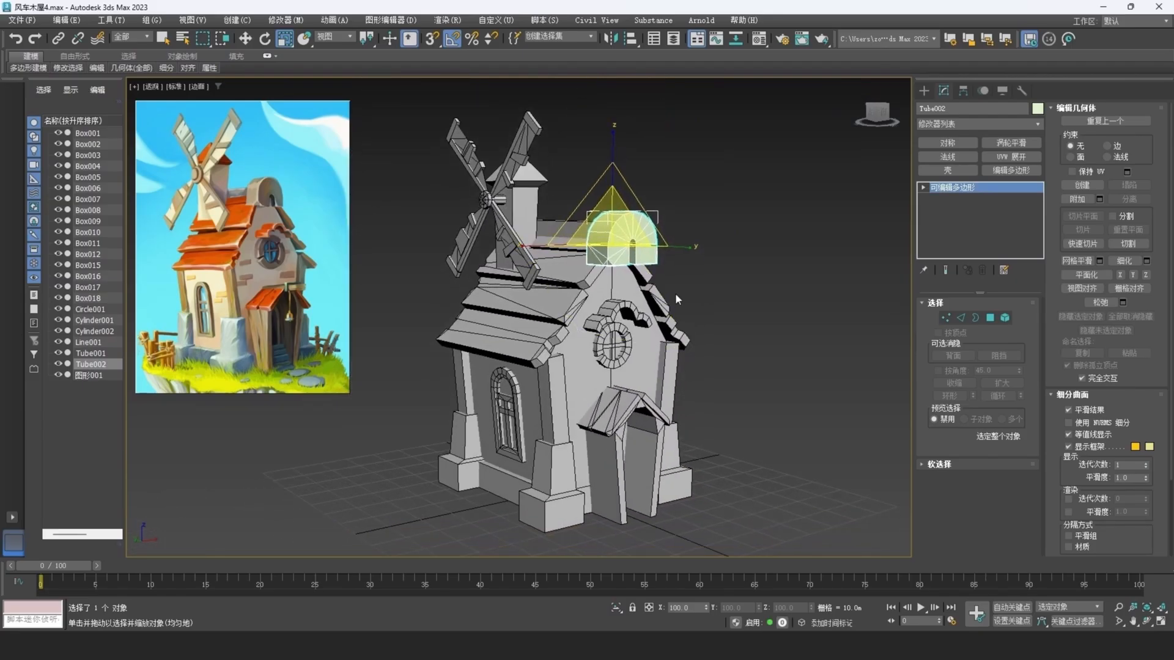
pyautogui.press('w')
pyautogui.keyDown('alt'); pyautogui.moveTo(675, 292); pyautogui.dragTo(508, 313, button='middle'); pyautogui.keyUp('alt')
pyautogui.moveTo(508, 313); pyautogui.dragTo(412, 288, button='middle')
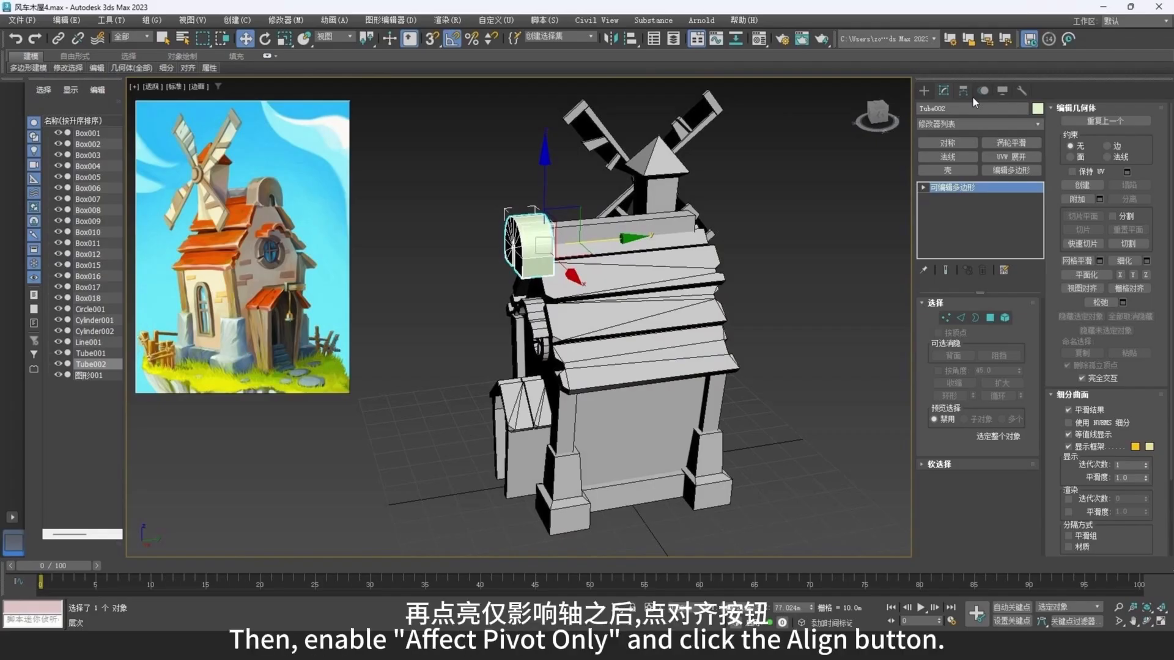
pyautogui.click(963, 91)
pyautogui.click(999, 175)
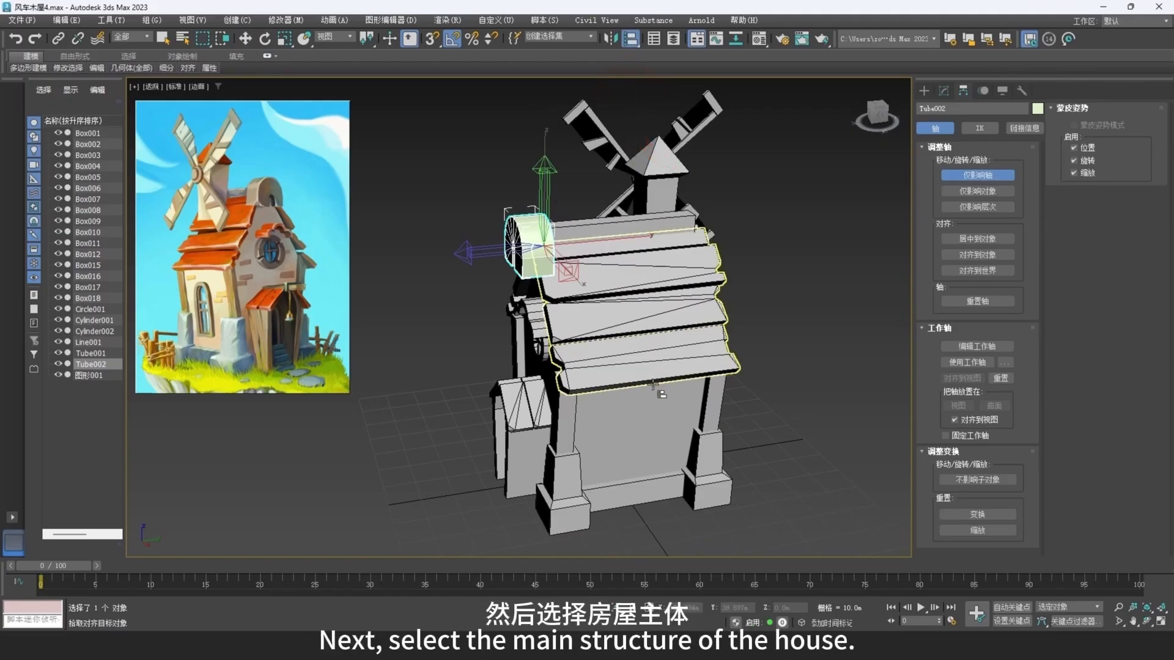
pyautogui.click(667, 430)
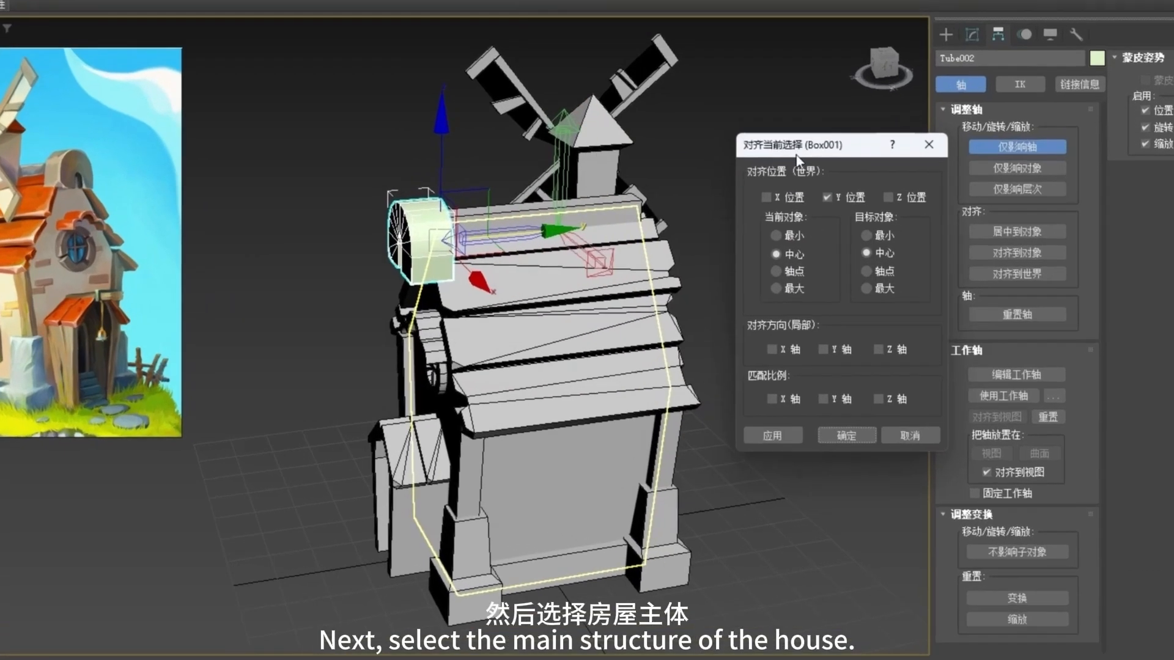
pyautogui.click(531, 242)
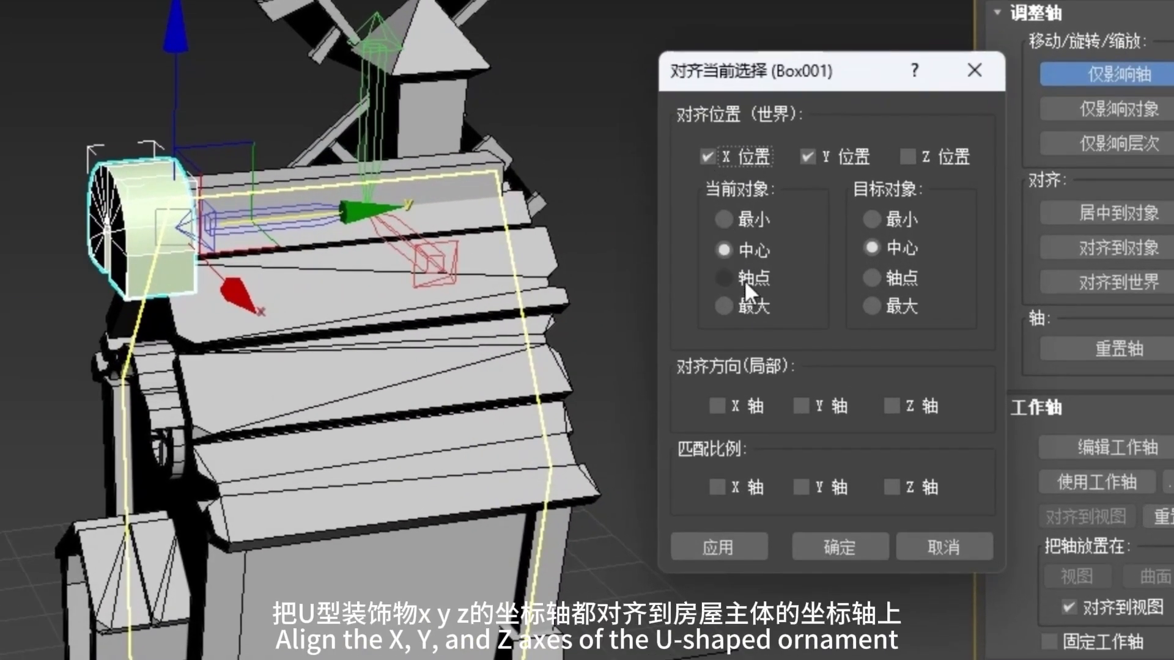
pyautogui.click(744, 278)
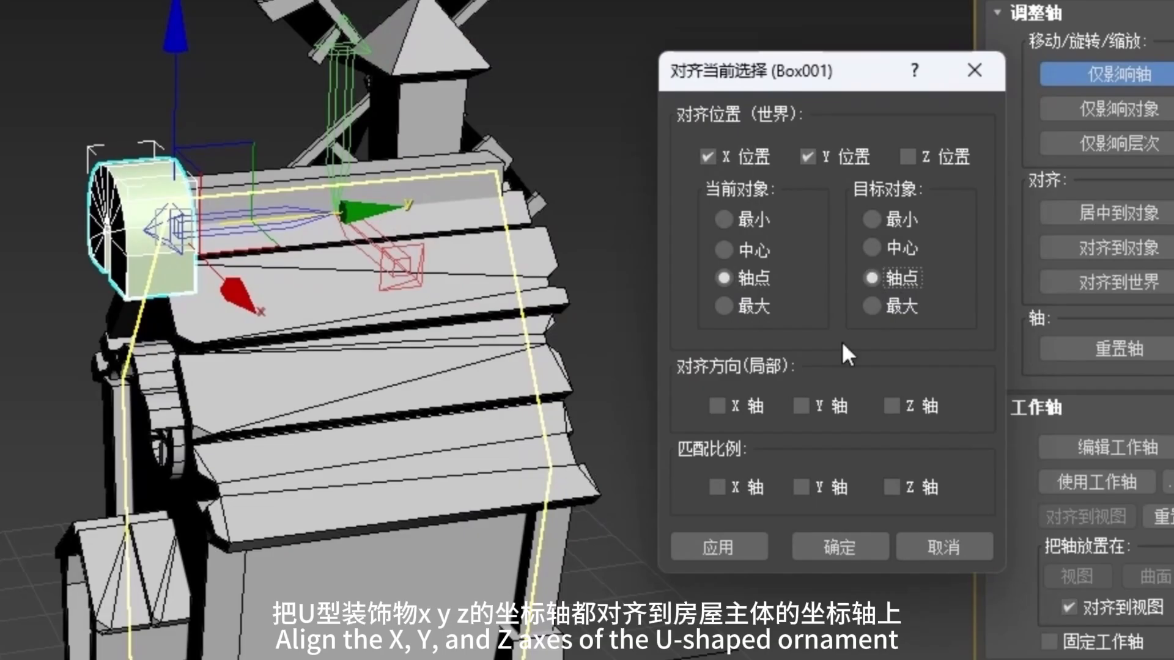
pyautogui.click(907, 156)
pyautogui.click(871, 555)
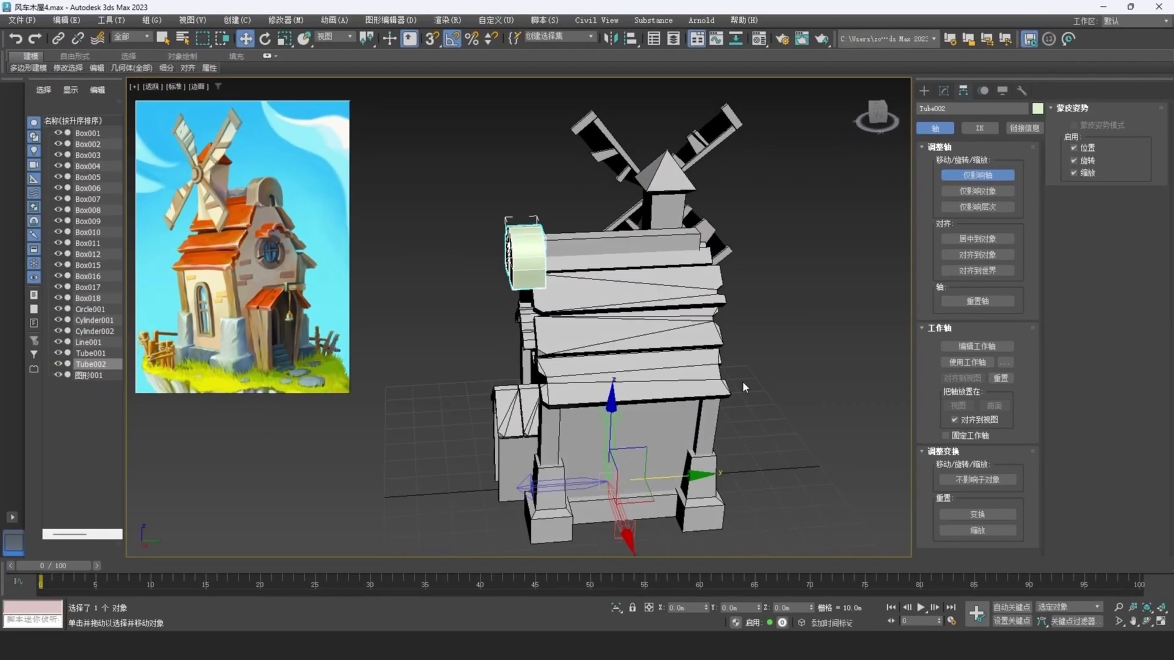
# Step: Mirror the arch along the Y axis as an instance onto the opposite end of the roof ridge
pyautogui.click(611, 39)
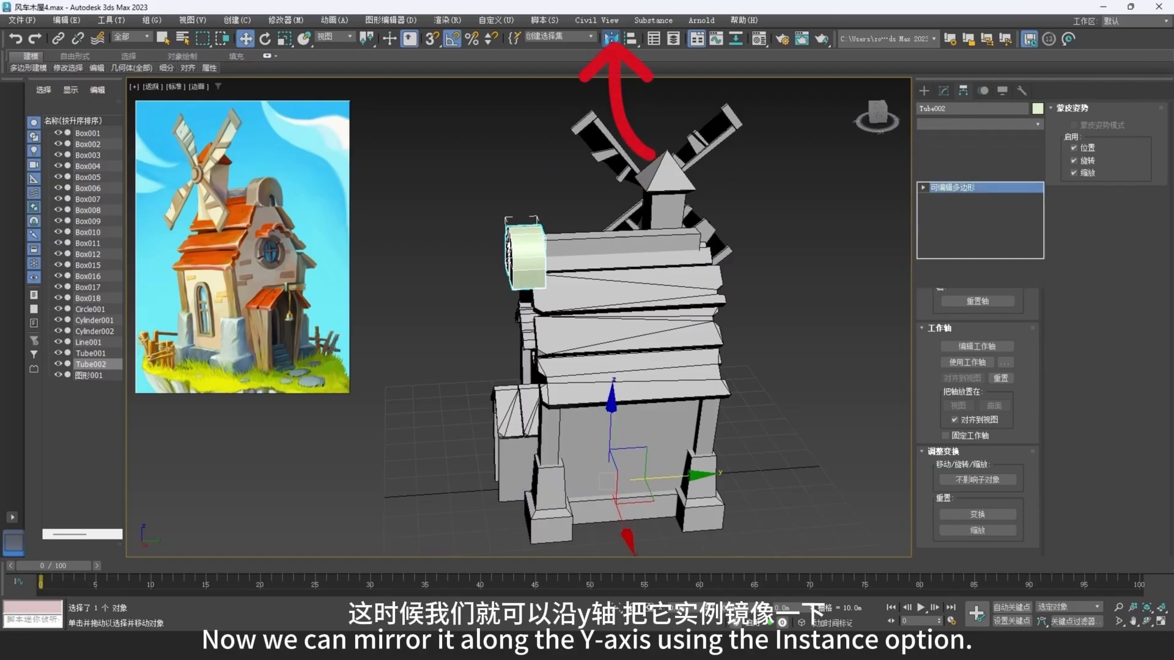
pyautogui.click(564, 272)
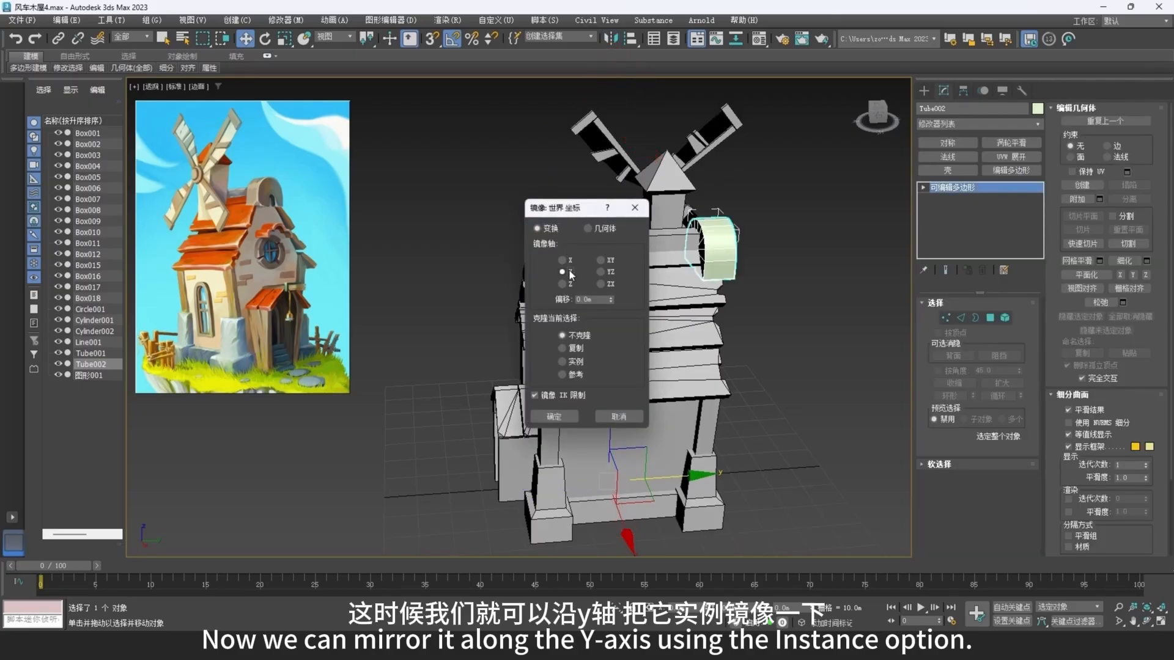
pyautogui.moveTo(567, 213); pyautogui.dragTo(884, 202)
pyautogui.click(878, 351)
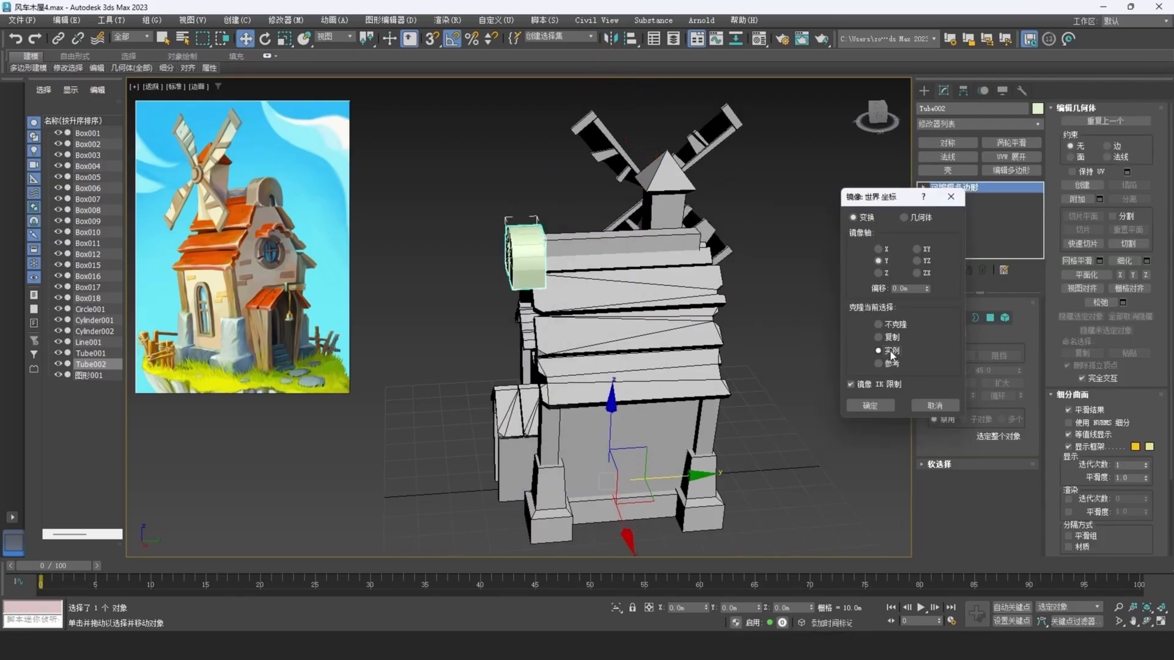
pyautogui.click(870, 405)
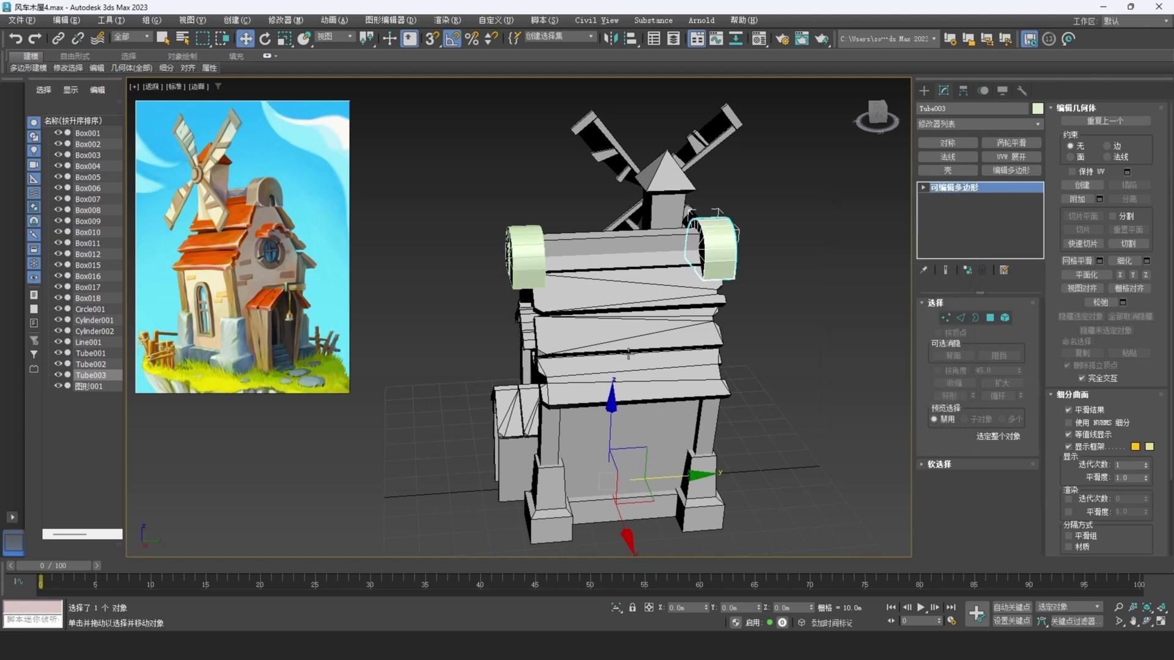
# Step: With AutoGrid on, draw a box beam about 3 by 7.2 m and 24 m deep at the door canopy's peak in the front view
pyautogui.keyDown('alt'); pyautogui.moveTo(764, 317); pyautogui.dragTo(621, 331, button='middle'); pyautogui.keyUp('alt')
pyautogui.press('f')
pyautogui.scroll(5, 526, 318)
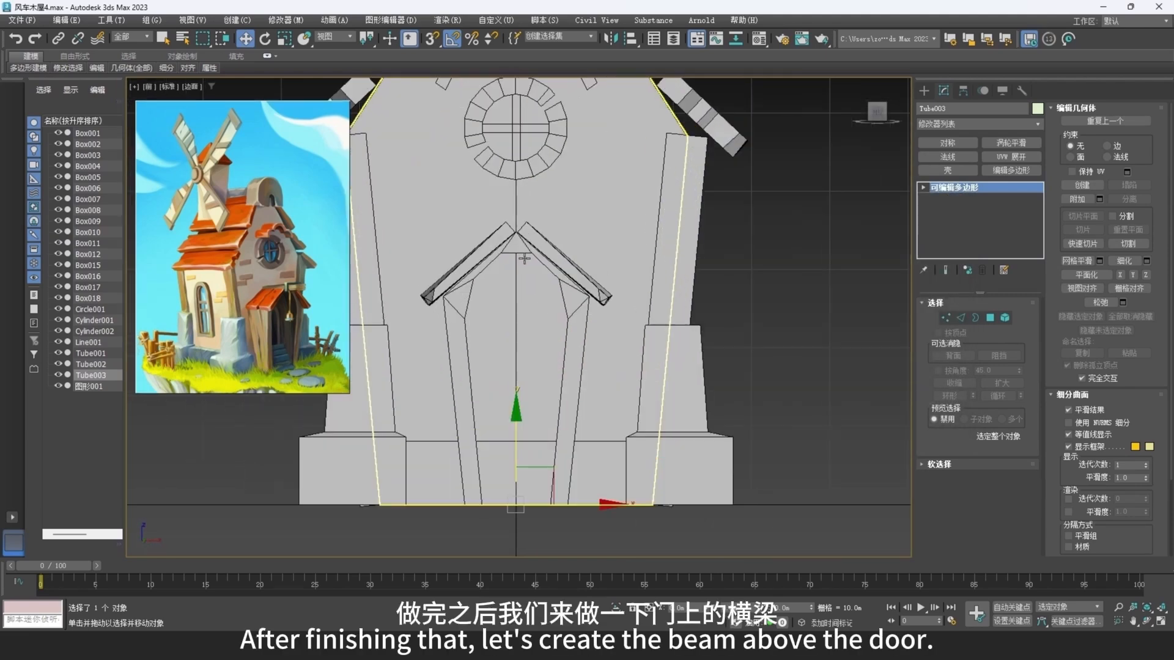
pyautogui.click(924, 90)
pyautogui.click(963, 171)
pyautogui.click(960, 157)
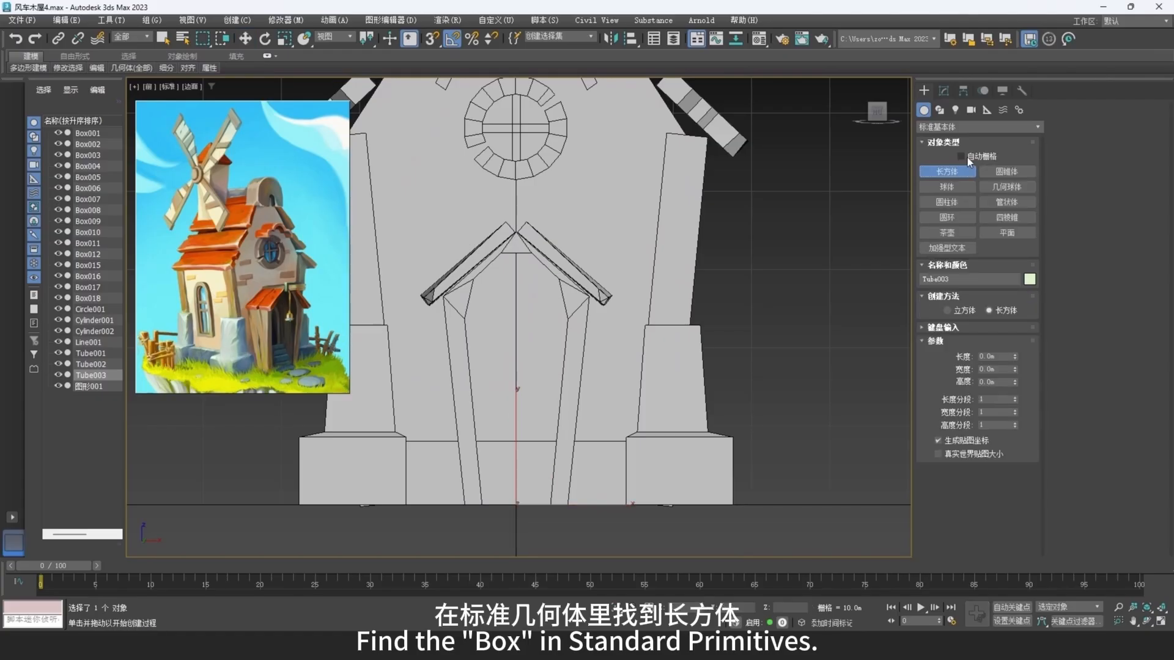
pyautogui.scroll(4, 525, 254)
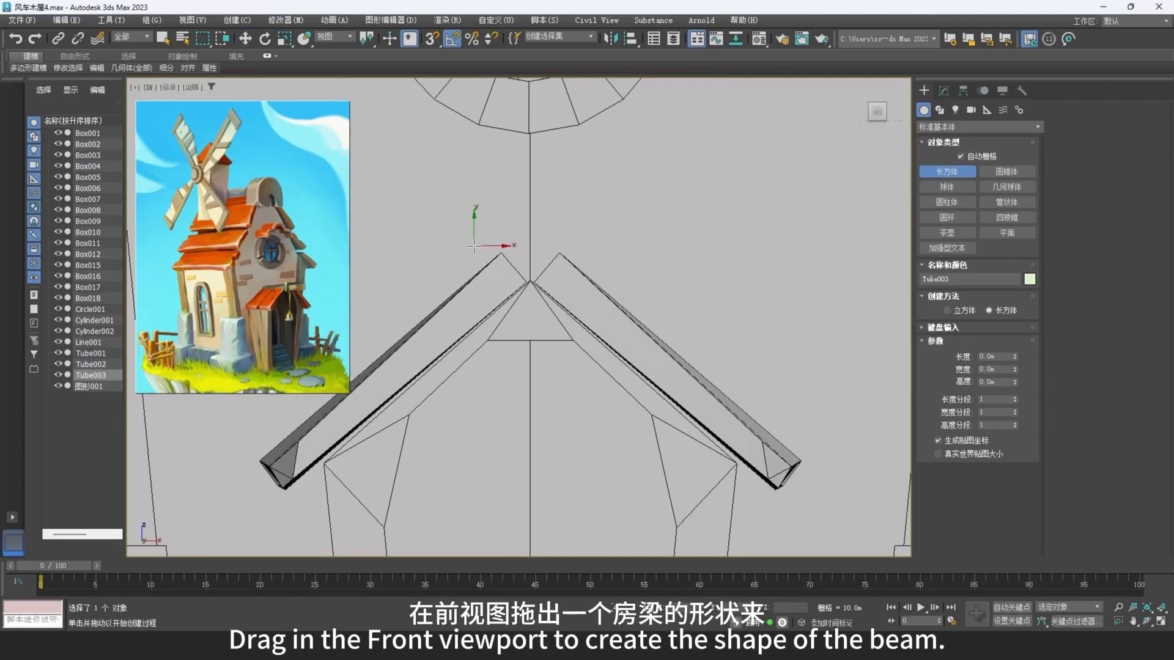
pyautogui.moveTo(473, 246); pyautogui.dragTo(496, 259)
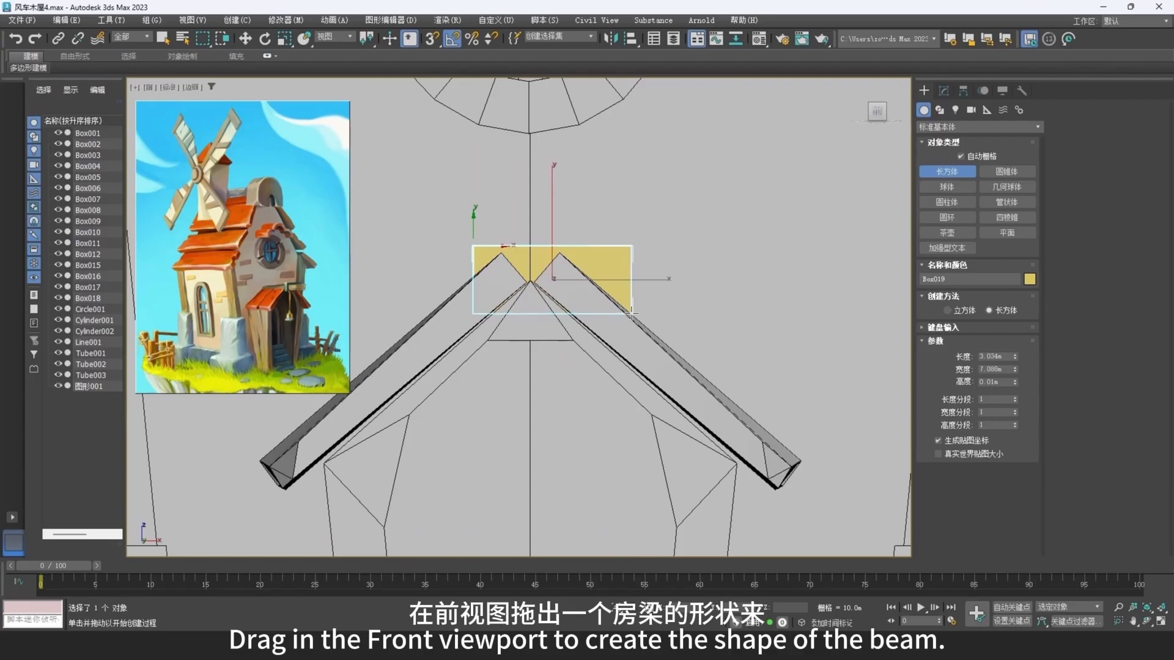
pyautogui.moveTo(632, 313); pyautogui.dragTo(635, 313)
pyautogui.scroll(-5, 636, 314)
pyautogui.keyDown('alt'); pyautogui.moveTo(635, 314); pyautogui.dragTo(683, 331, button='middle'); pyautogui.keyUp('alt')
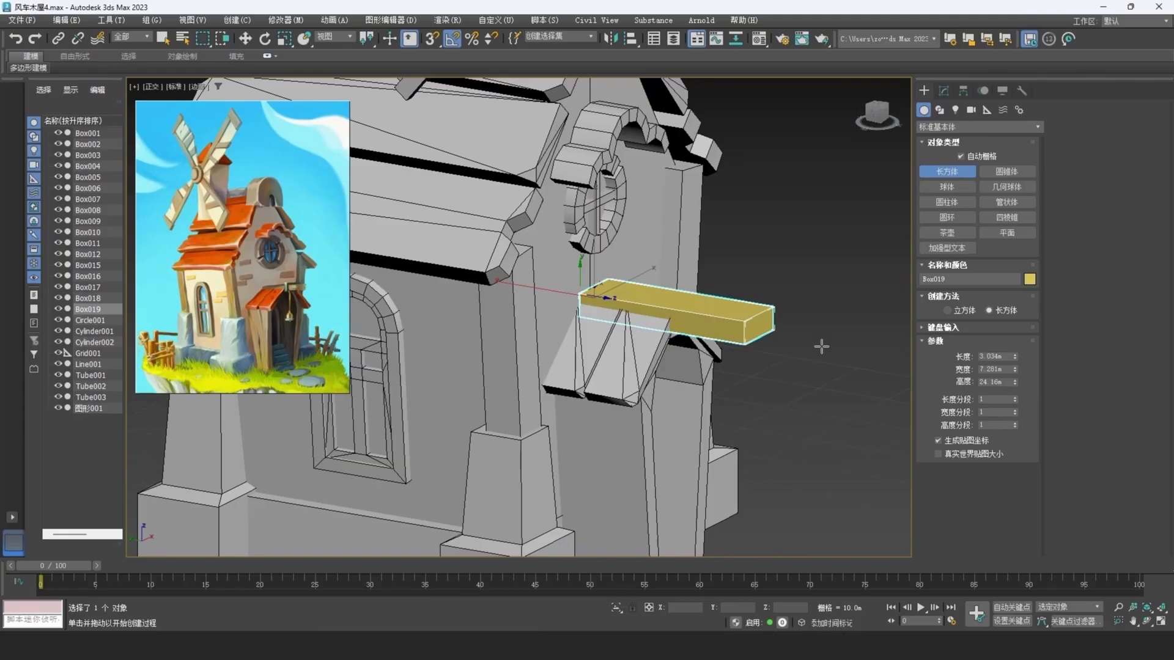
# Step: Finish creating the beam box above the door and convert it to an Editable Poly
pyautogui.scroll(2, 719, 306)
pyautogui.click(717, 293)
pyautogui.rightClick(717, 299)
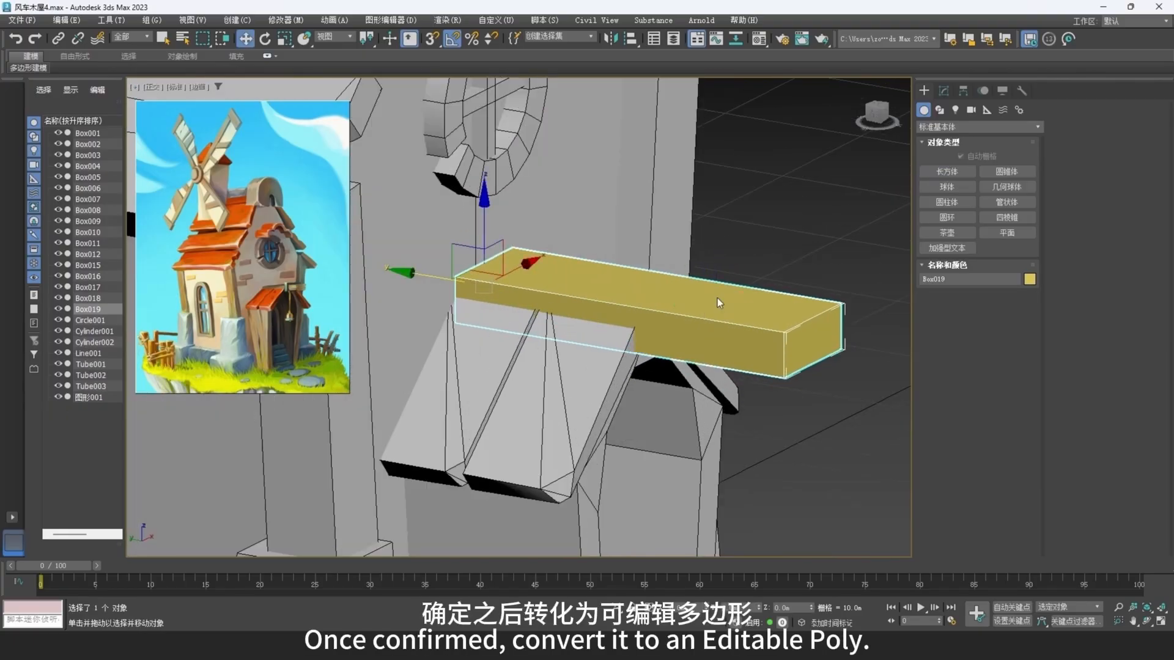
pyautogui.rightClick(717, 296)
pyautogui.moveTo(758, 428)
pyautogui.click(824, 436)
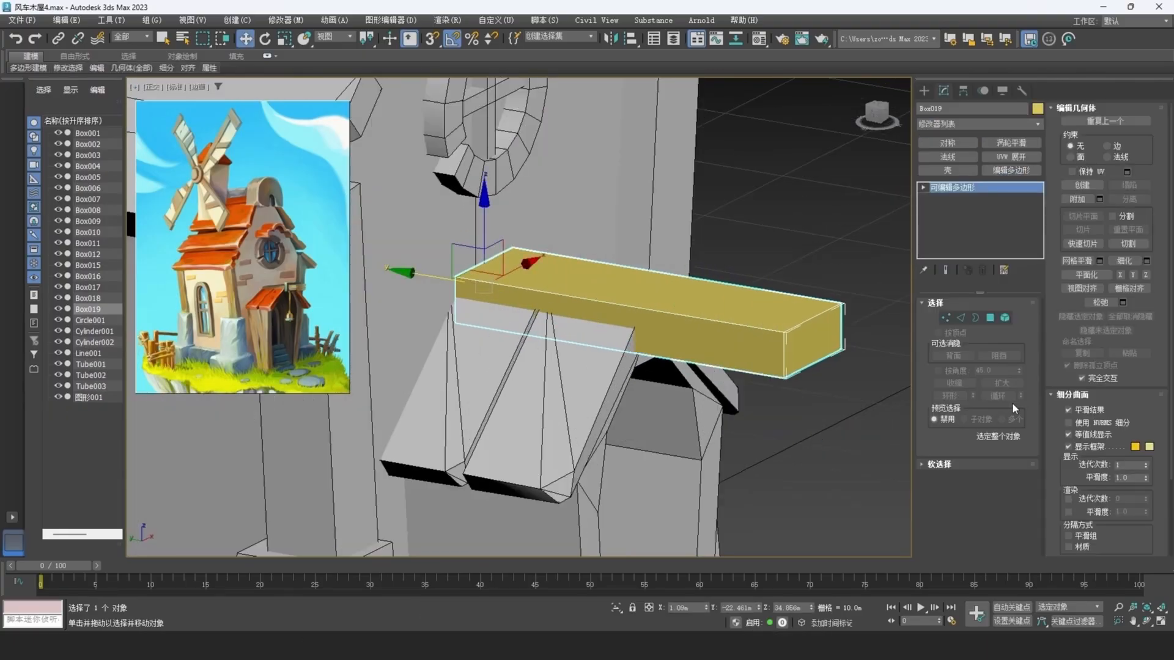
# Step: Select the beam's four back vertices and move them inward into the house wall
pyautogui.press('1')
pyautogui.moveTo(533, 260); pyautogui.dragTo(564, 287, button='middle')
pyautogui.scroll(2, 563, 285)
pyautogui.press('F3')
pyautogui.moveTo(582, 243); pyautogui.dragTo(432, 383)
pyautogui.press('F3')
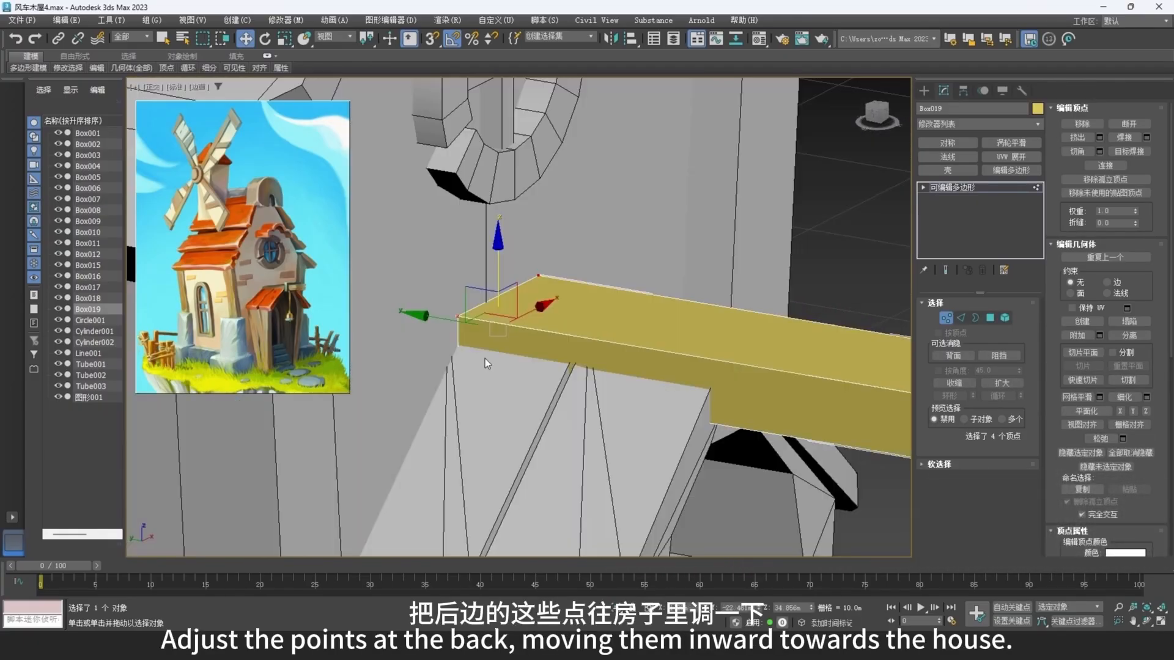
# Step: Isolate the beam, select its back face hidden inside the house, restore the other objects and delete that face
pyautogui.keyDown('alt'); pyautogui.moveTo(677, 323); pyautogui.dragTo(642, 346, button='middle'); pyautogui.keyUp('alt')
pyautogui.hotkey('alt', 'q')
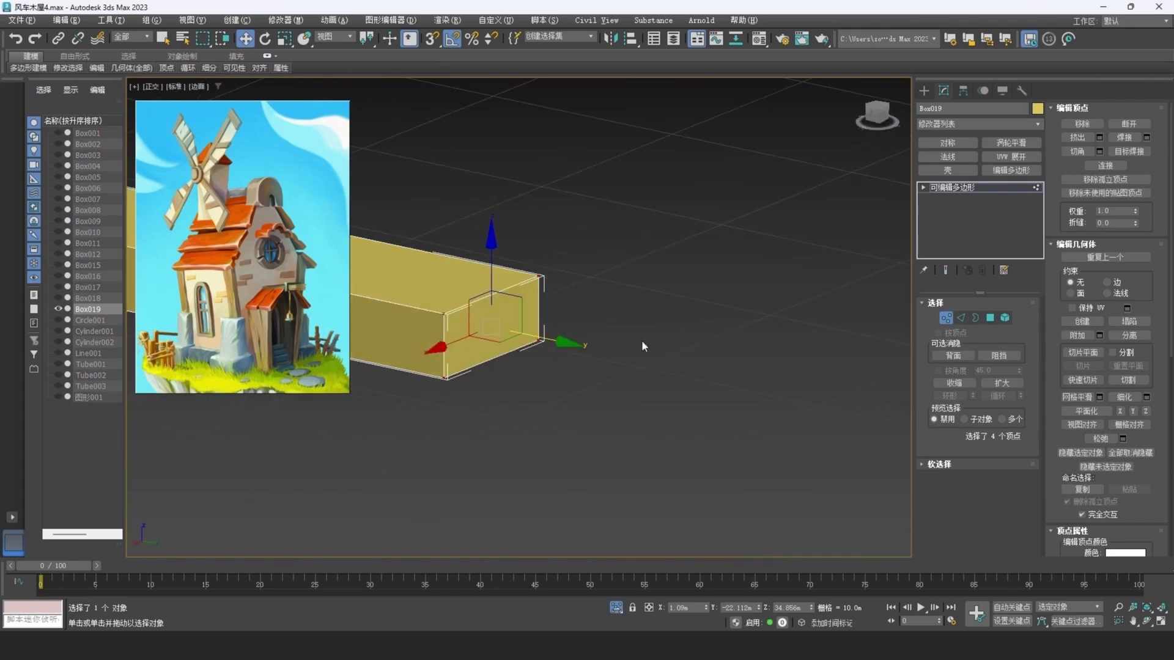
pyautogui.click(988, 318)
pyautogui.click(470, 329)
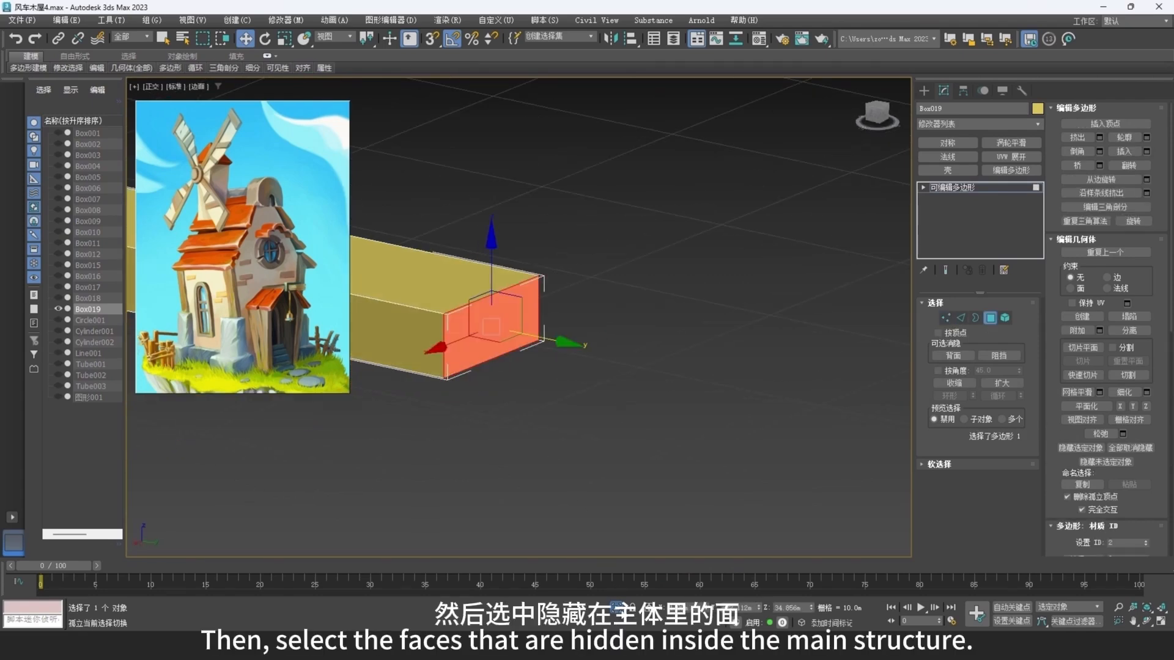
pyautogui.click(617, 607)
pyautogui.moveTo(526, 350)
pyautogui.keyDown('alt'); pyautogui.mouseDown(button='middle')
pyautogui.moveTo(615, 350)
pyautogui.moveTo(724, 325)
pyautogui.moveTo(699, 315)
pyautogui.moveTo(542, 413)
pyautogui.moveTo(541, 365)
pyautogui.mouseUp(button='middle'); pyautogui.keyUp('alt')
pyautogui.press('F3')
pyautogui.press('Delete')
pyautogui.press('F3')
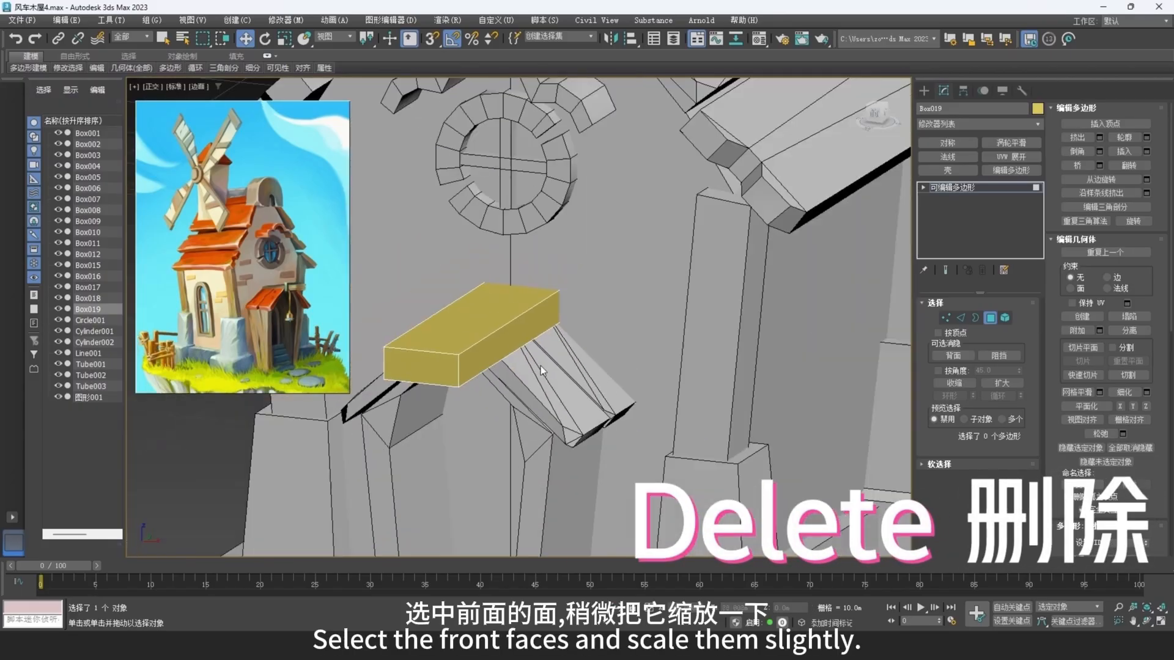
# Step: Scale the beam's front face up slightly so the front end is thicker, as in the concept art
pyautogui.keyDown('alt'); pyautogui.moveTo(540, 366); pyautogui.dragTo(602, 361); pyautogui.keyUp('alt')
pyautogui.click(506, 354)
pyautogui.scroll(3, 515, 350)
pyautogui.keyDown('alt'); pyautogui.moveTo(515, 351); pyautogui.dragTo(529, 367, button='middle'); pyautogui.keyUp('alt')
pyautogui.press('r')
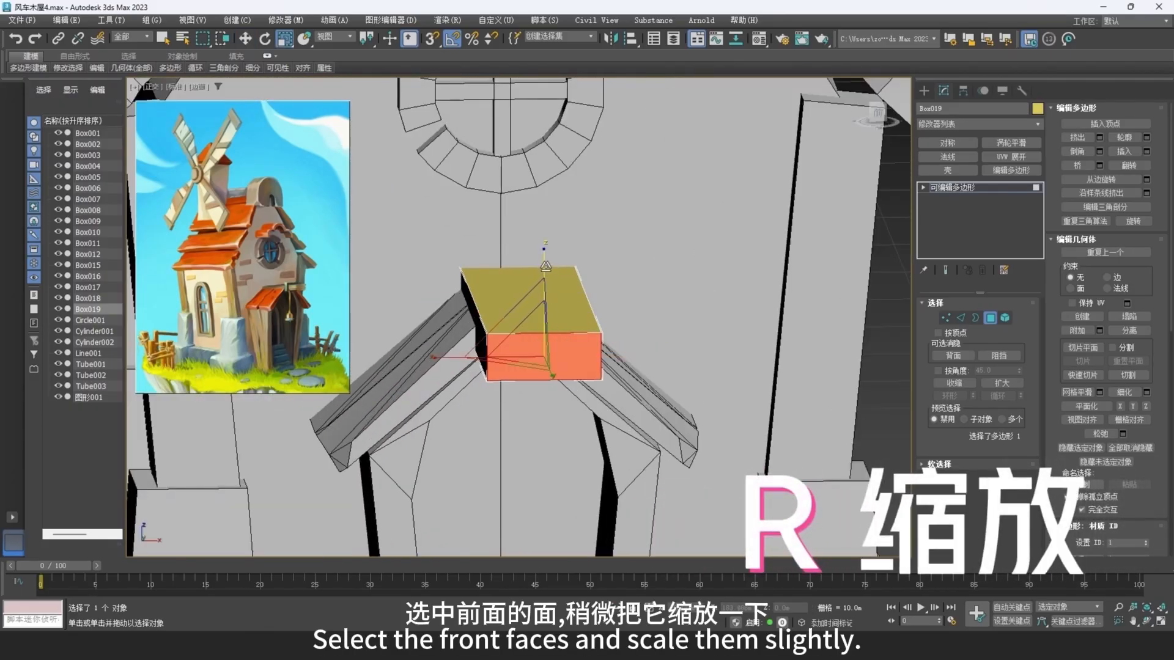
pyautogui.keyDown('alt'); pyautogui.moveTo(545, 266); pyautogui.dragTo(548, 320, button='middle'); pyautogui.keyUp('alt')
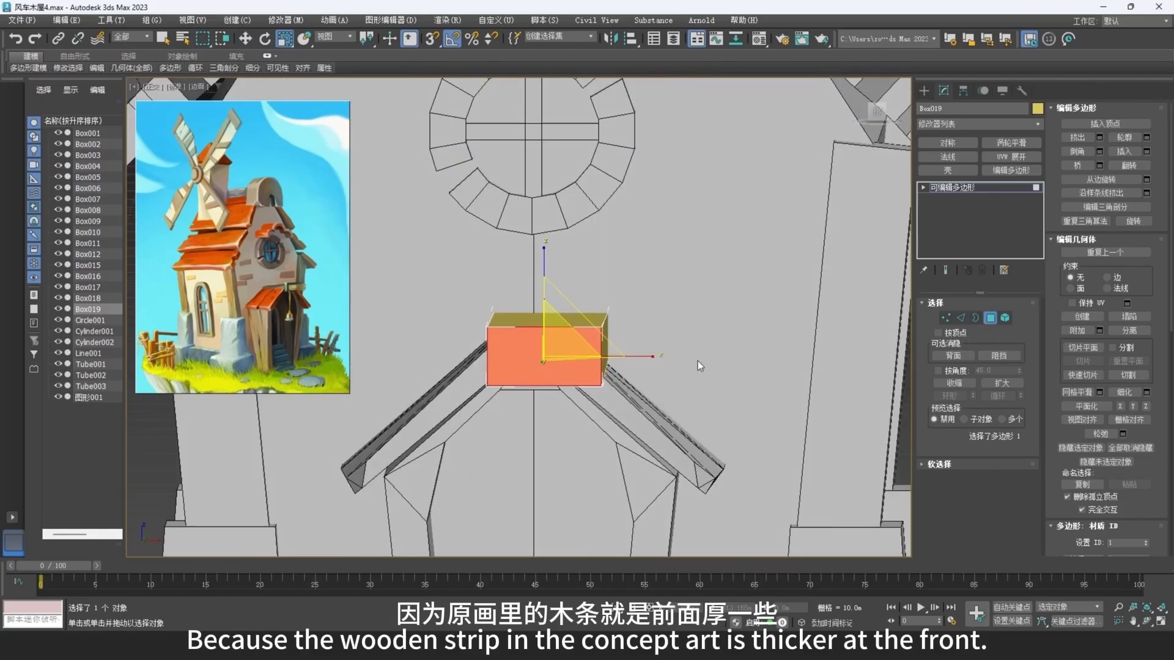
pyautogui.keyDown('alt'); pyautogui.moveTo(698, 361); pyautogui.dragTo(758, 364, button='middle'); pyautogui.keyUp('alt')
pyautogui.click(989, 320)
# Step: Reset the whole beam's X position to 0 so it is centred over the door
pyautogui.keyDown('alt'); pyautogui.moveTo(574, 313); pyautogui.dragTo(646, 379, button='middle'); pyautogui.keyUp('alt')
pyautogui.scroll(-2, 614, 342)
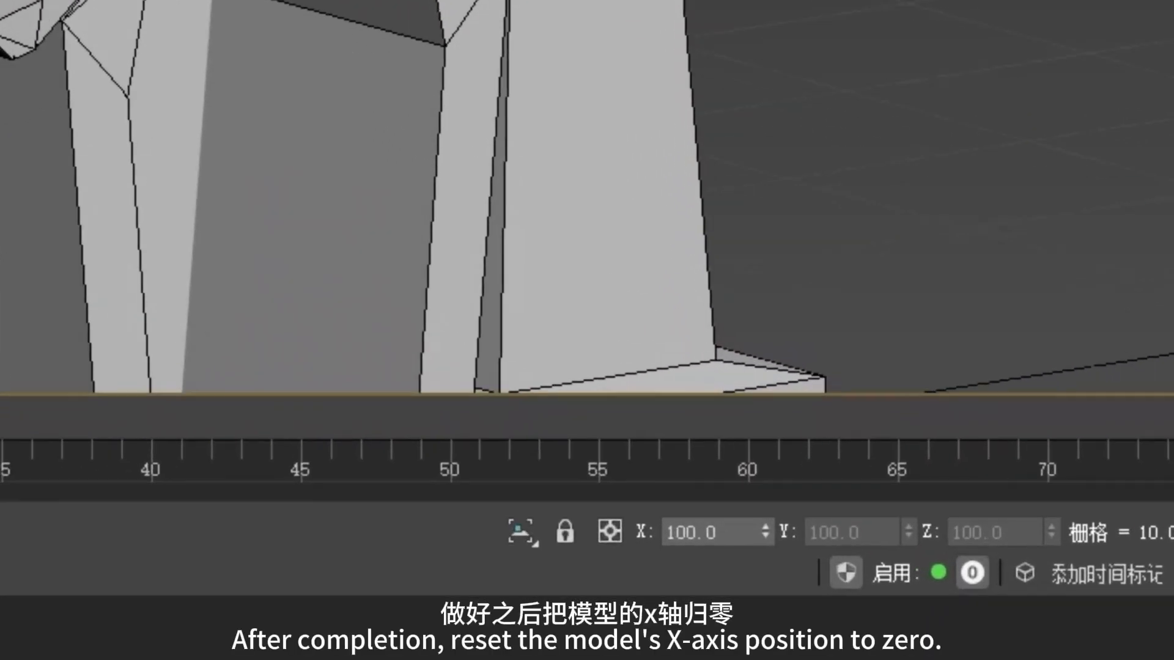
pyautogui.press('w')
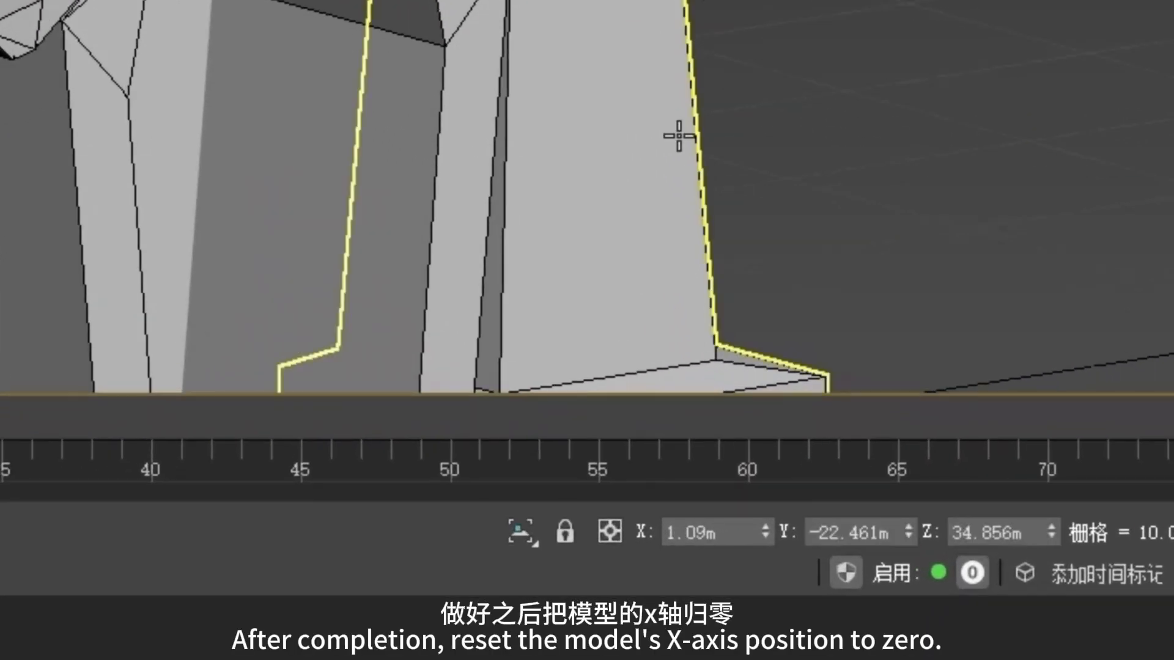
pyautogui.rightClick(764, 531)
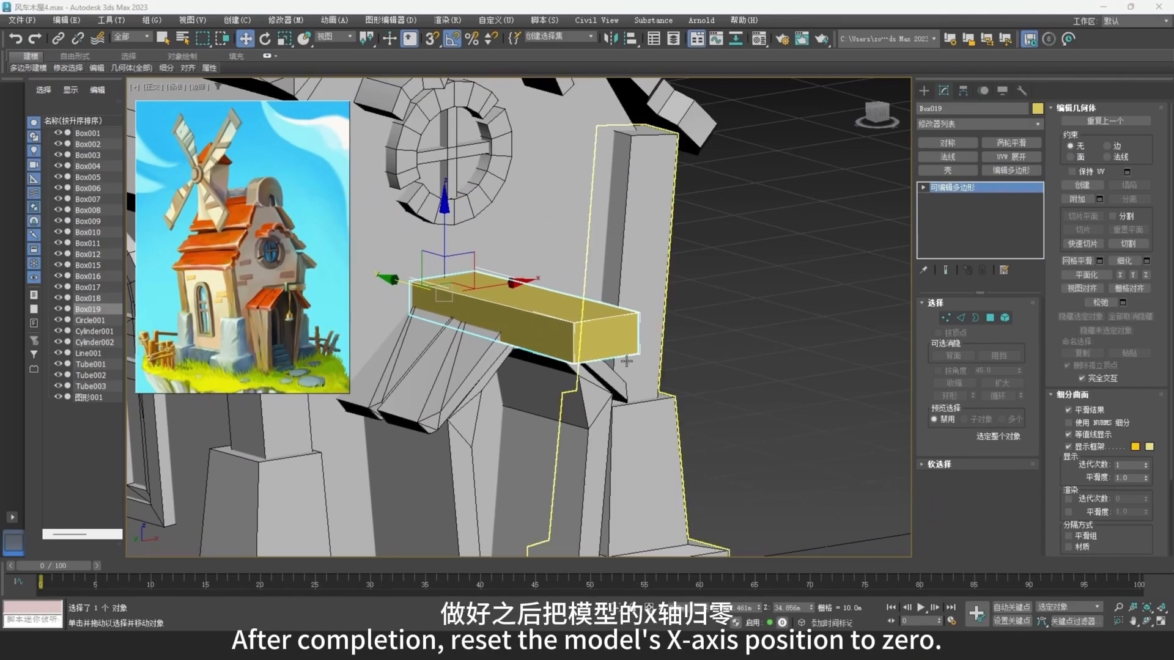
# Step: Select the beam's top faces and move them slightly along Z to adjust the beam's thickness
pyautogui.moveTo(607, 329)
pyautogui.keyDown('alt'); pyautogui.mouseDown(button='middle')
pyautogui.moveTo(582, 347)
pyautogui.moveTo(623, 329)
pyautogui.mouseUp(button='middle'); pyautogui.keyUp('alt')
pyautogui.click(990, 318)
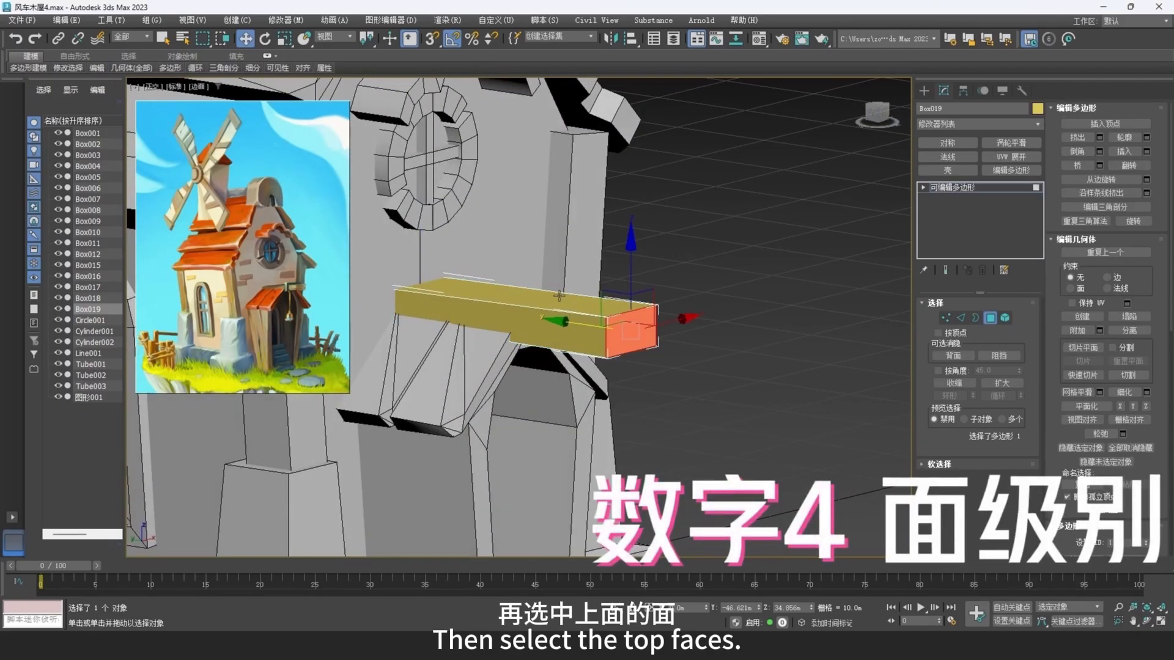
pyautogui.click(526, 297)
pyautogui.moveTo(526, 209); pyautogui.dragTo(529, 212)
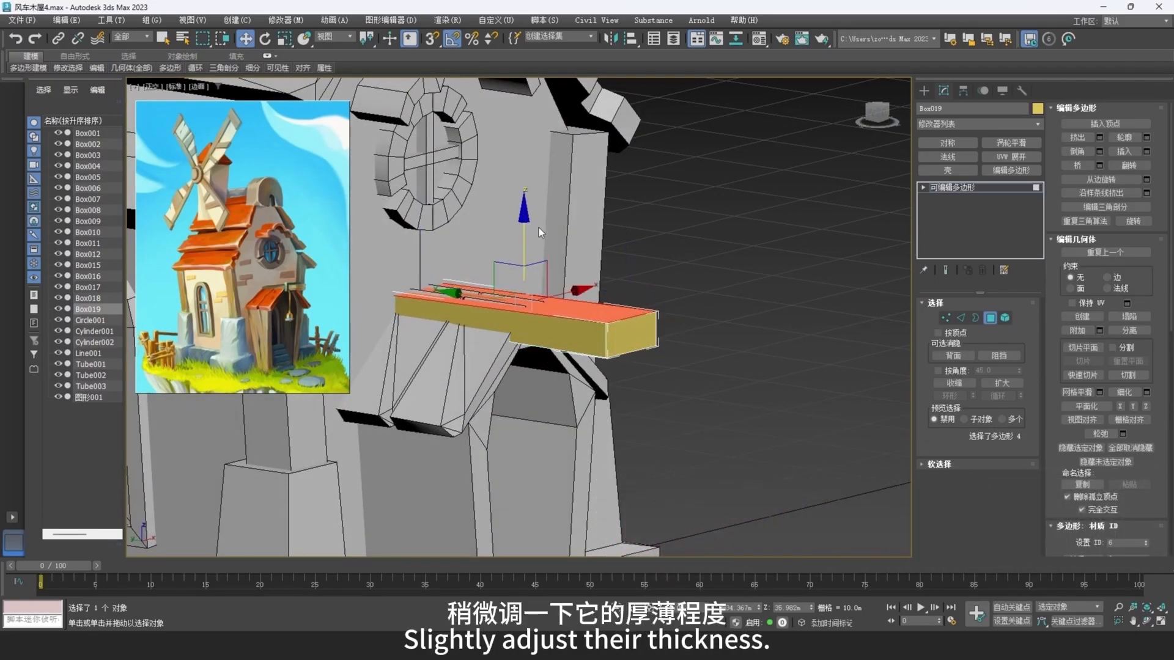
# Step: Connect the beam's four long edges with 2 segments and pinch -52, sliding the new loops toward the front end
pyautogui.keyDown('alt'); pyautogui.moveTo(538, 228); pyautogui.dragTo(795, 318, button='middle'); pyautogui.keyUp('alt')
pyautogui.press('2')
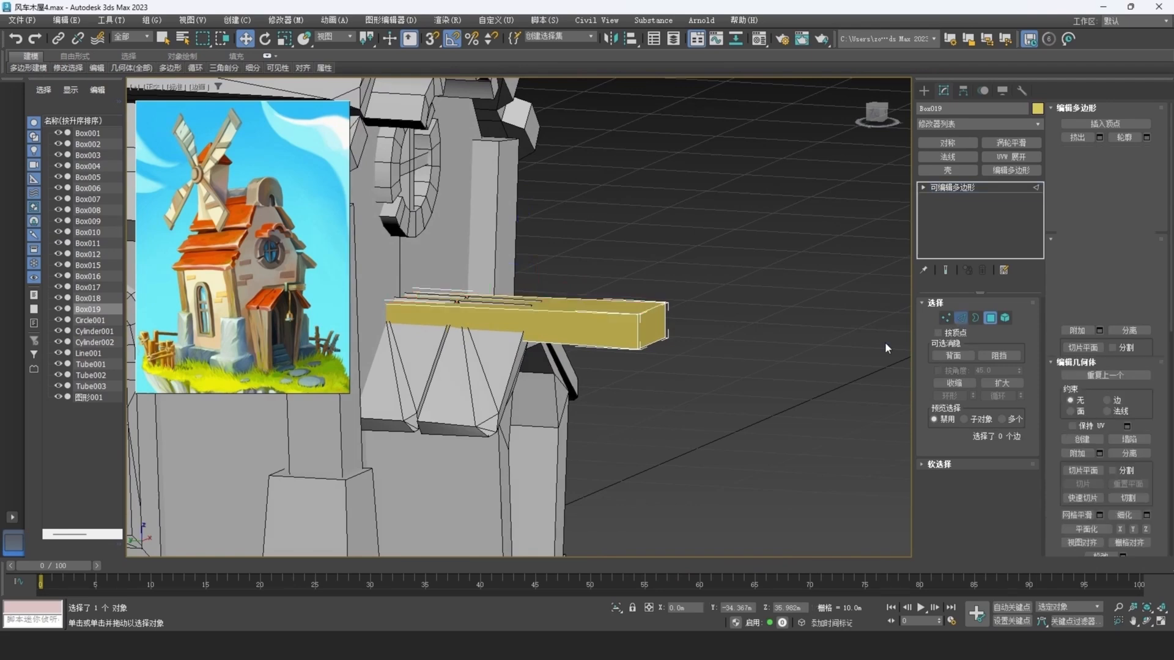
pyautogui.keyDown('alt'); pyautogui.moveTo(885, 344); pyautogui.dragTo(592, 295, button='middle'); pyautogui.keyUp('alt')
pyautogui.scroll(2, 614, 323)
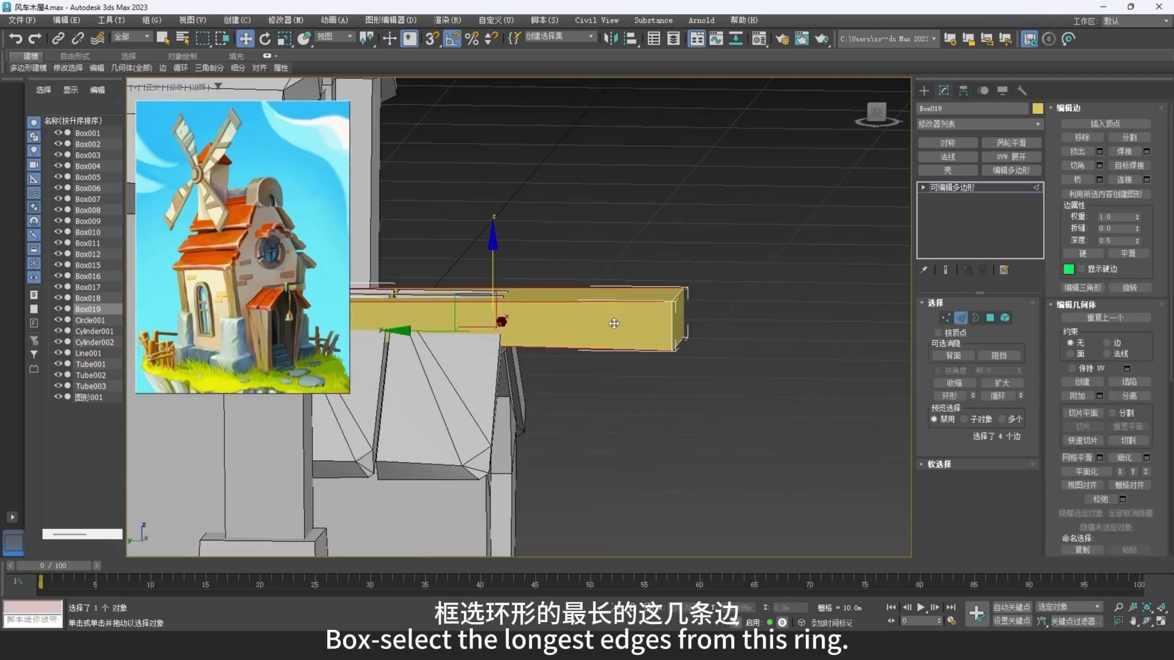
pyautogui.rightClick(614, 323)
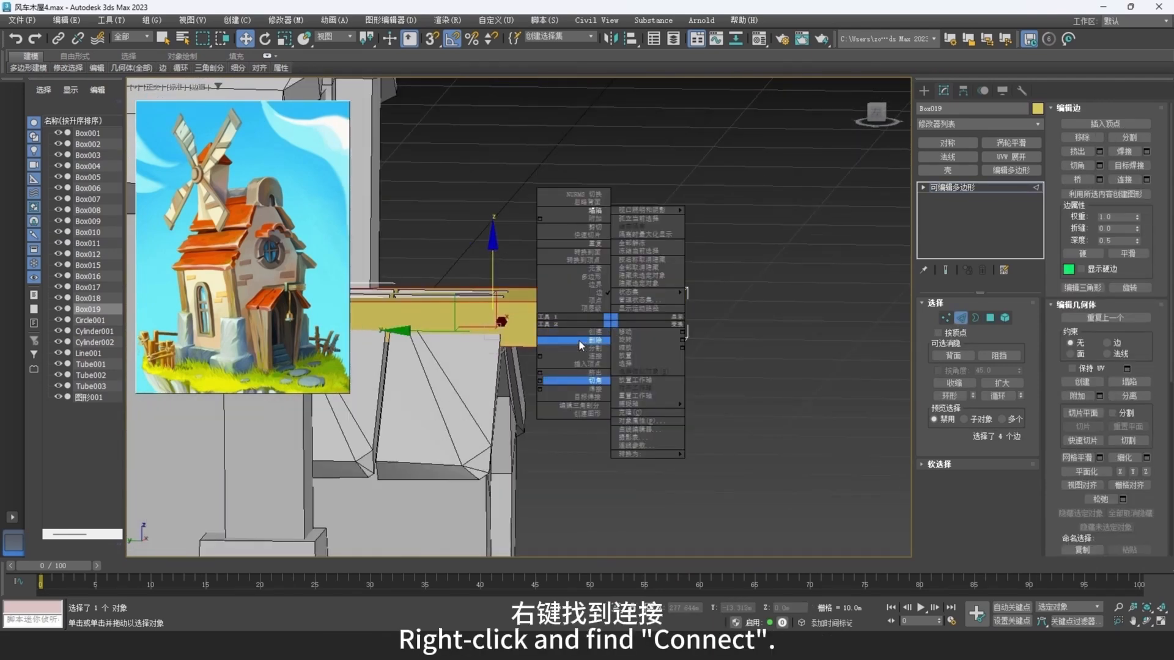
pyautogui.click(545, 354)
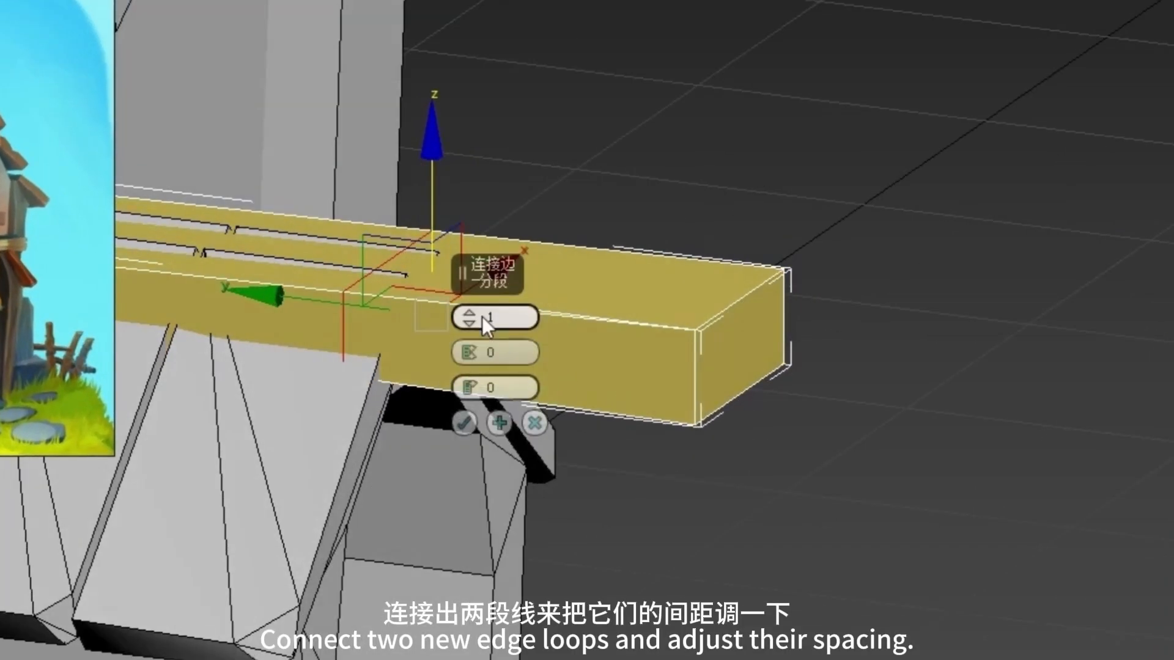
pyautogui.click(475, 311)
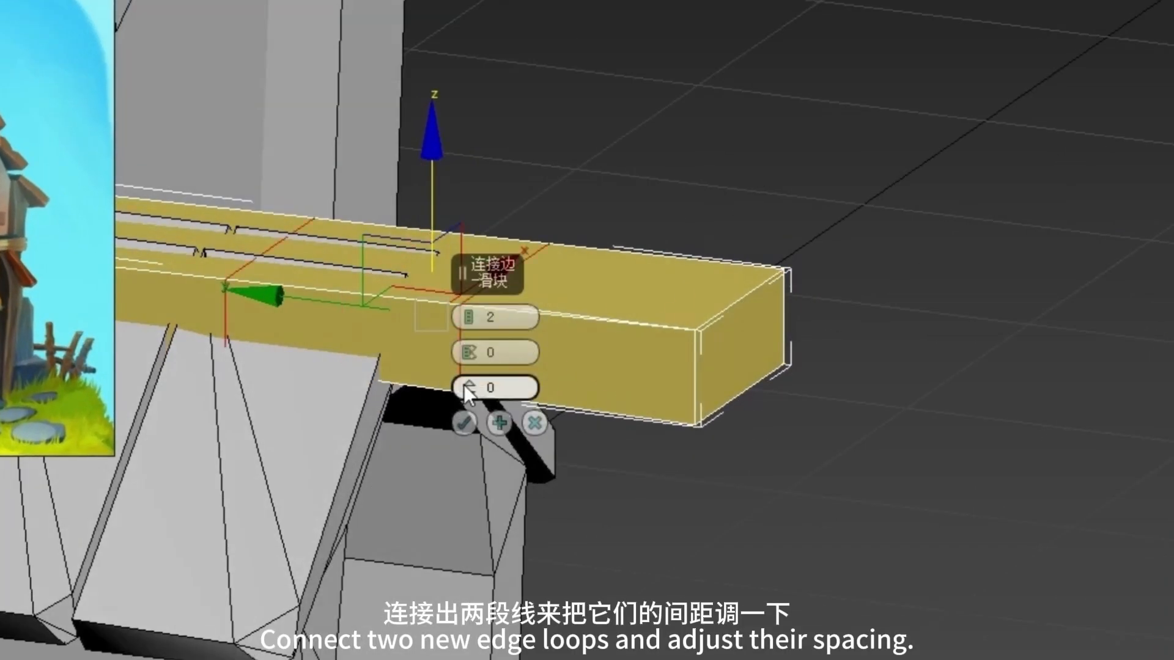
pyautogui.moveTo(467, 359); pyautogui.dragTo(467, 613)
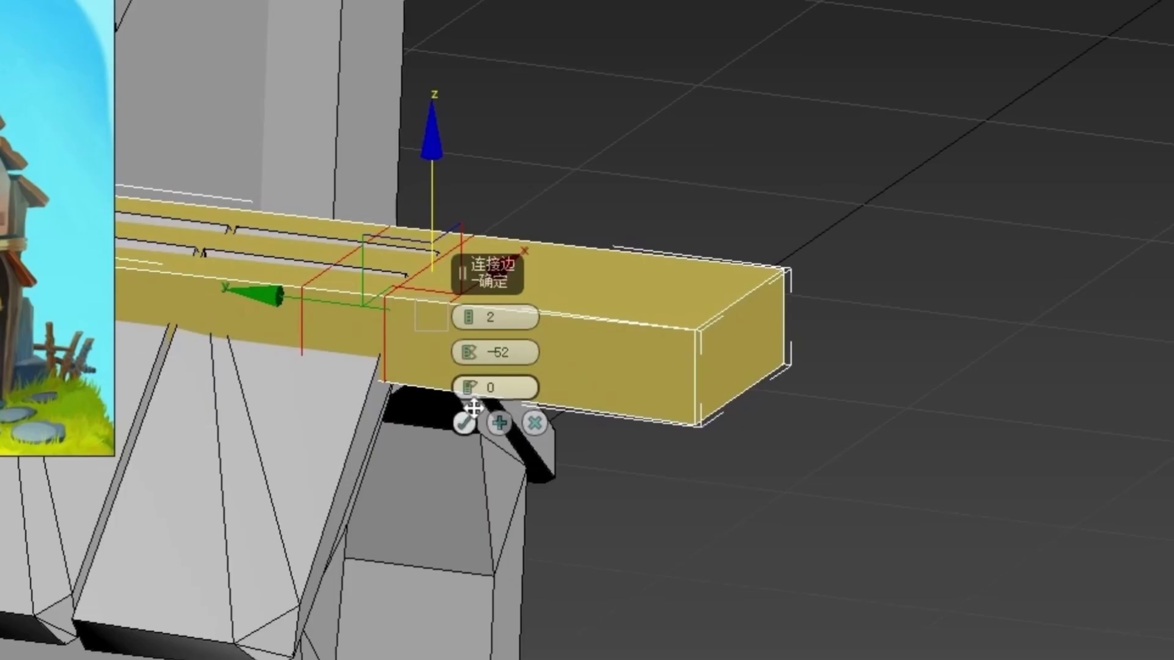
pyautogui.moveTo(474, 390)
pyautogui.mouseDown()
pyautogui.moveTo(511, 79)
pyautogui.moveTo(513, 367)
pyautogui.moveTo(512, 315)
pyautogui.mouseUp()
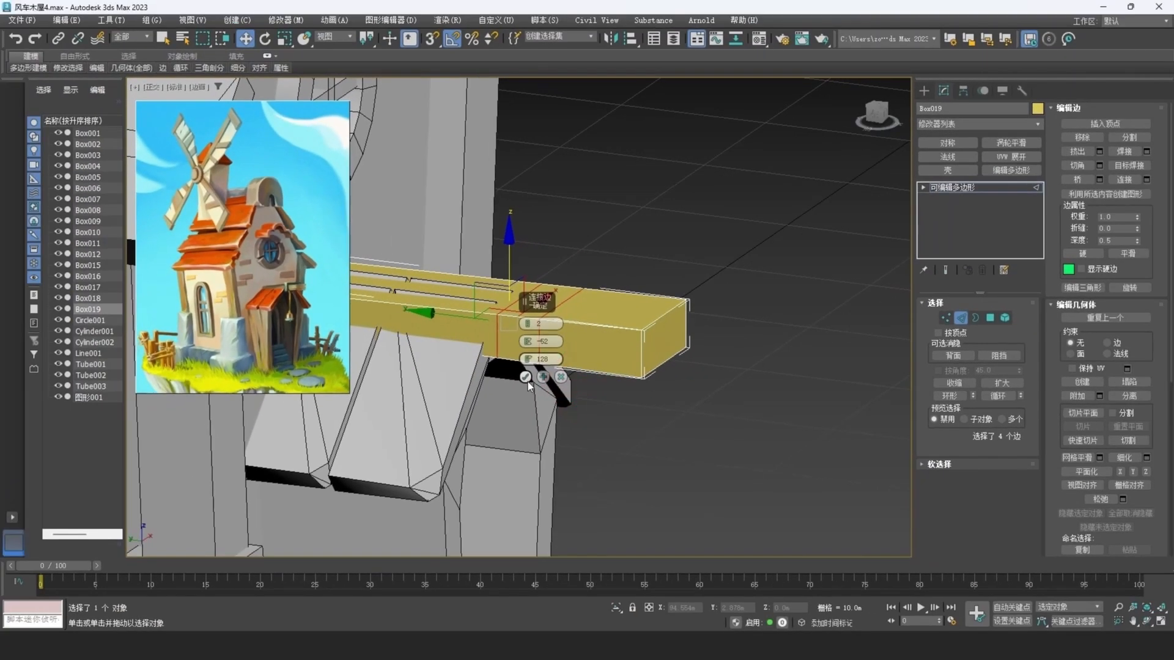
pyautogui.click(464, 422)
# Step: Select the loop of four faces between the two new edge loops around the beam
pyautogui.click(991, 319)
pyautogui.keyDown('alt'); pyautogui.moveTo(509, 334); pyautogui.dragTo(540, 328, button='middle'); pyautogui.keyUp('alt')
pyautogui.press('F3')
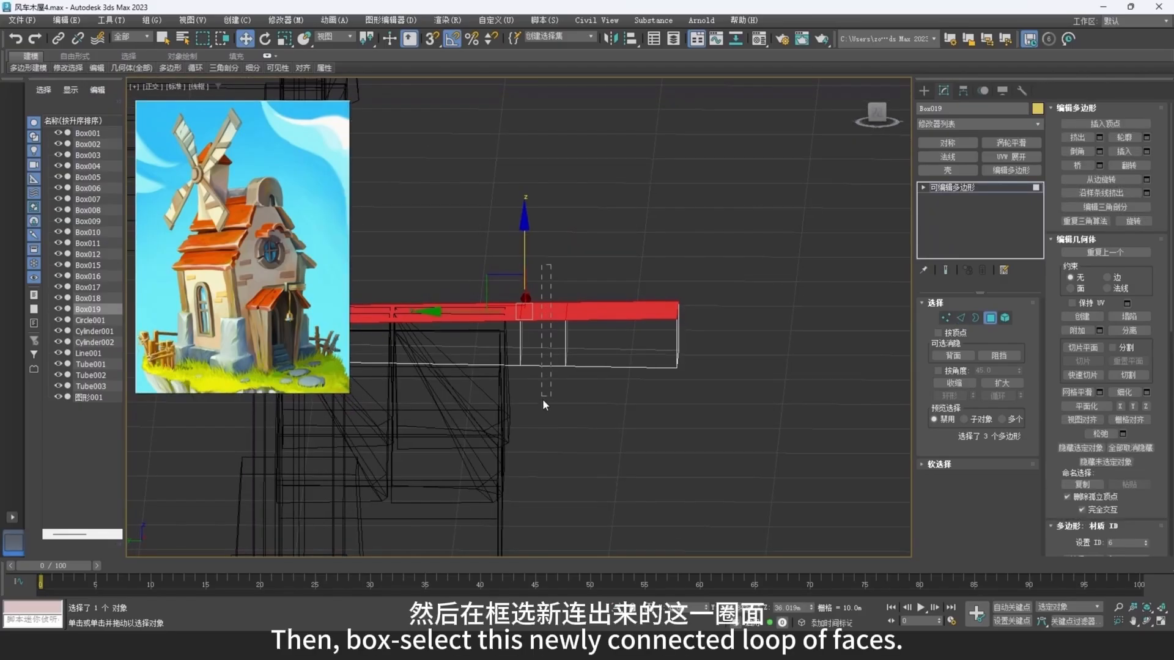
pyautogui.moveTo(543, 402); pyautogui.dragTo(544, 400)
pyautogui.keyDown('alt'); pyautogui.moveTo(599, 366); pyautogui.dragTo(556, 376, button='middle'); pyautogui.keyUp('alt')
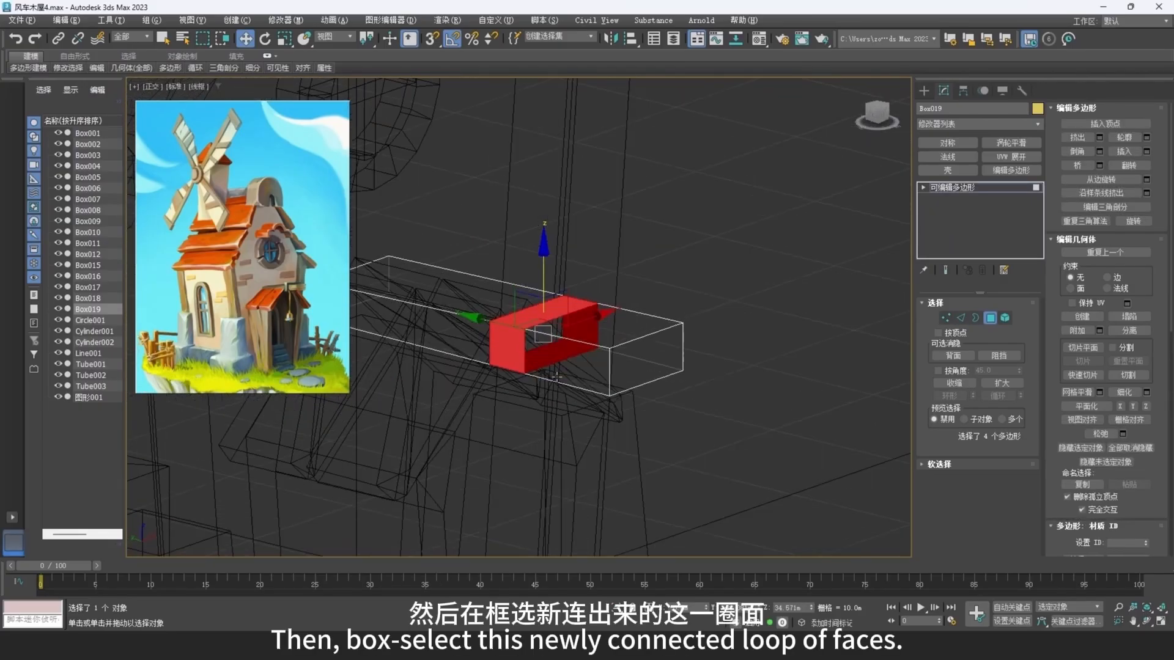
pyautogui.press('F3')
# Step: Bevel the selected face loop by Local Normal with a height of about 1.07 m and an outline of -0.22 m
pyautogui.rightClick(541, 310)
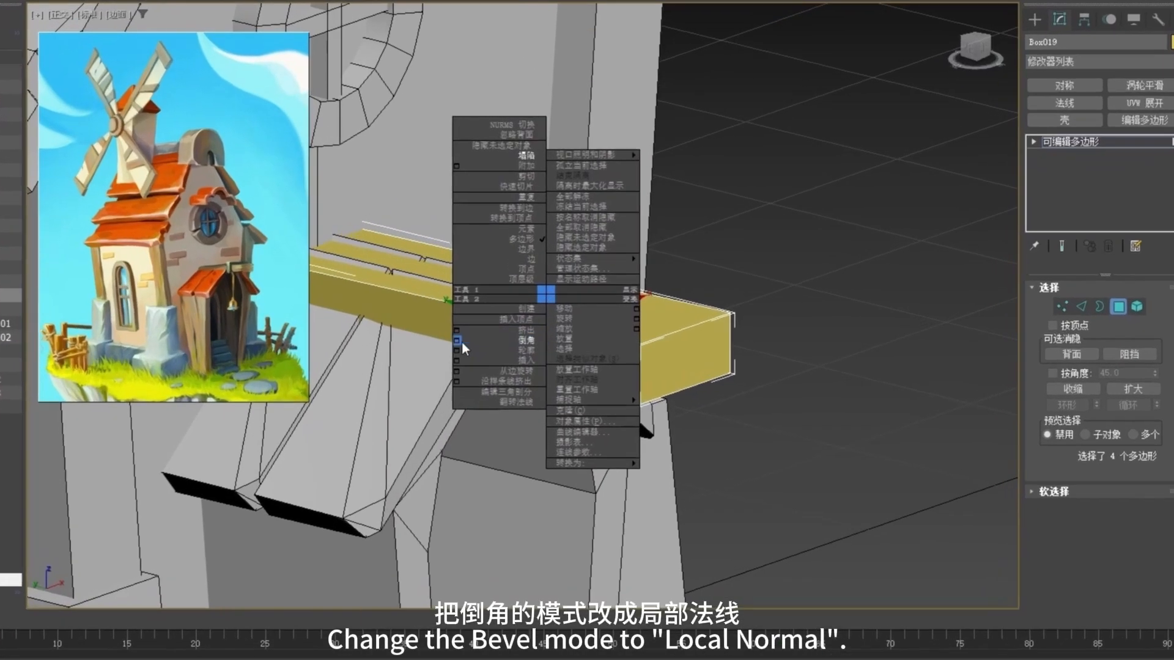
pyautogui.click(474, 335)
pyautogui.click(578, 283)
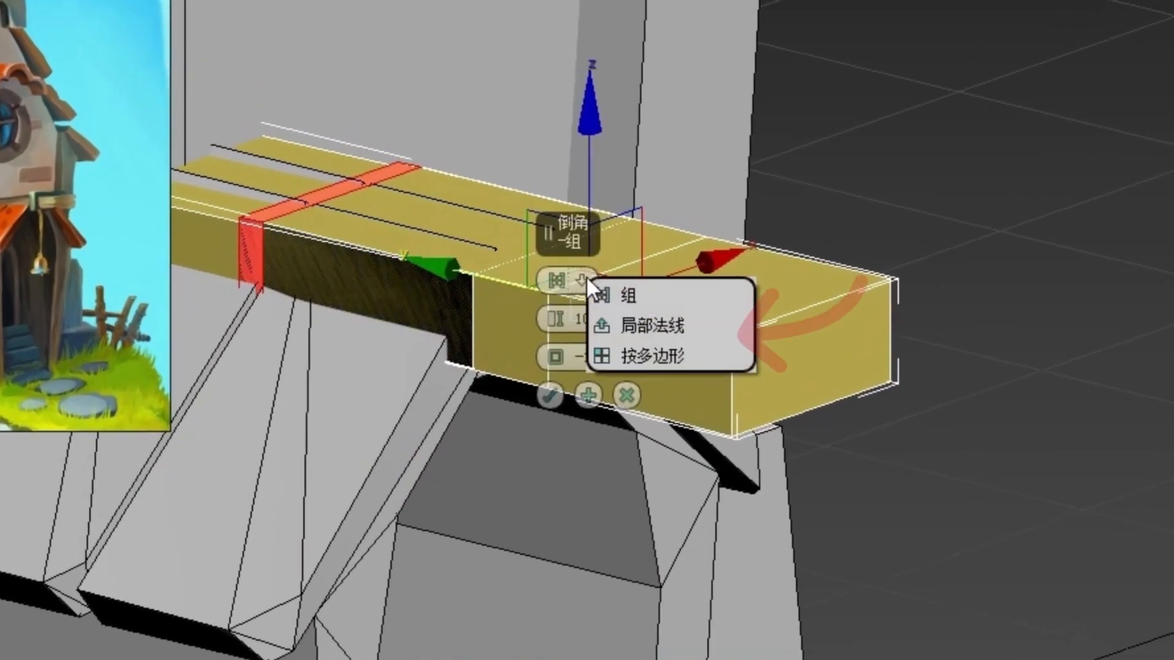
pyautogui.click(614, 325)
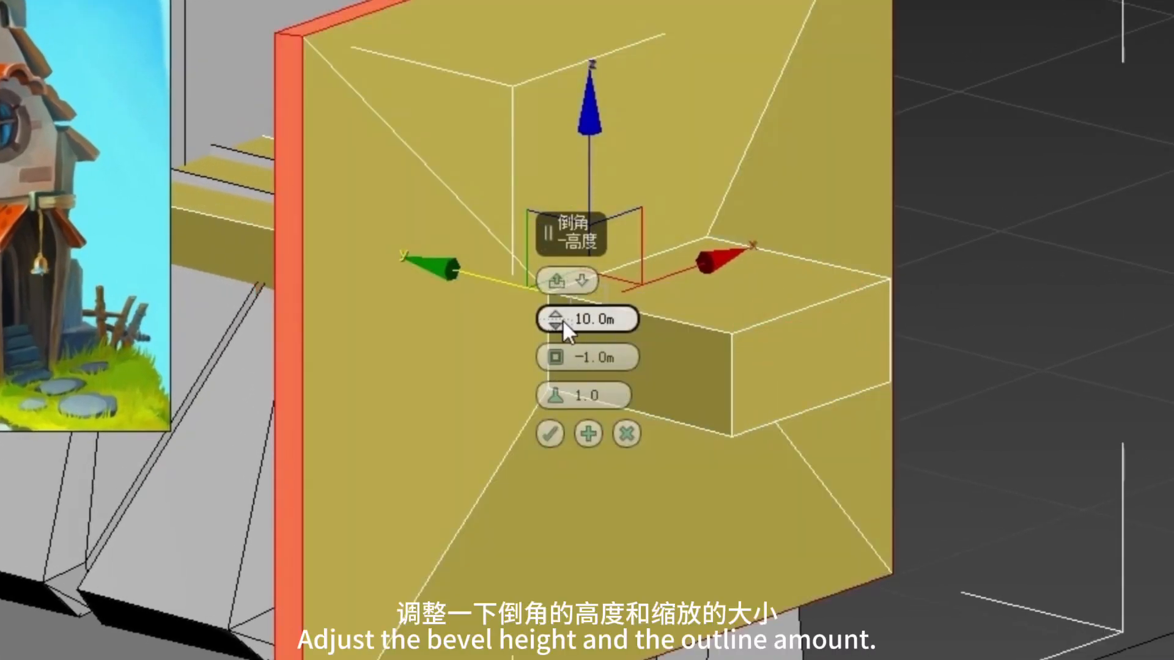
pyautogui.moveTo(562, 319); pyautogui.dragTo(583, 537)
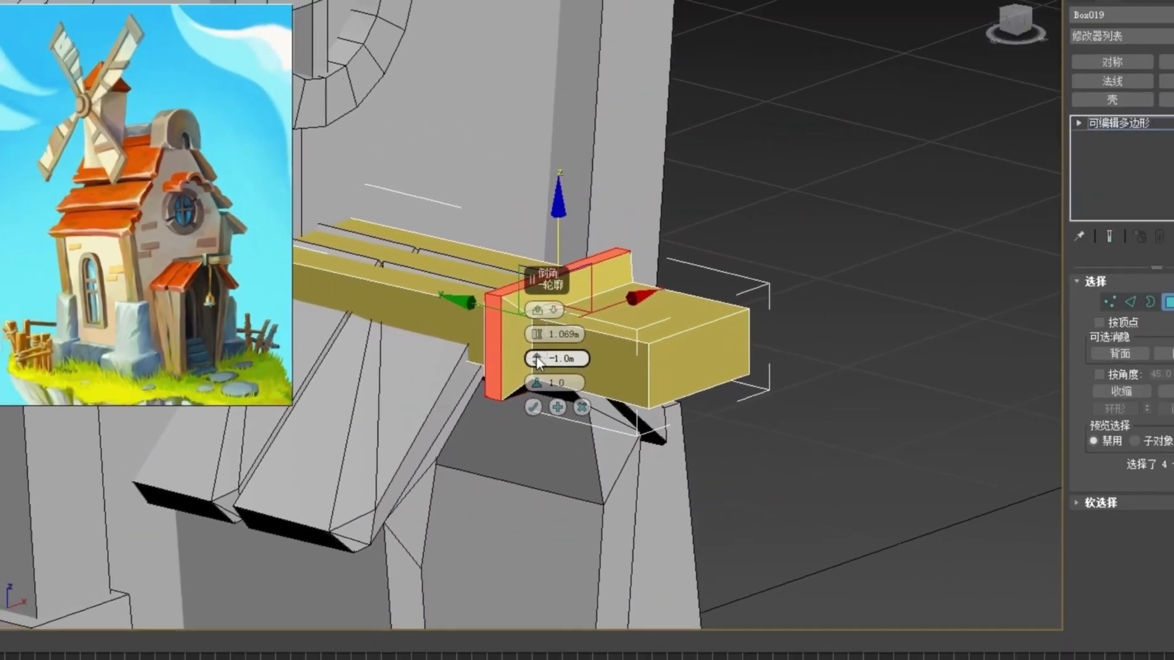
pyautogui.moveTo(555, 357); pyautogui.dragTo(553, 327)
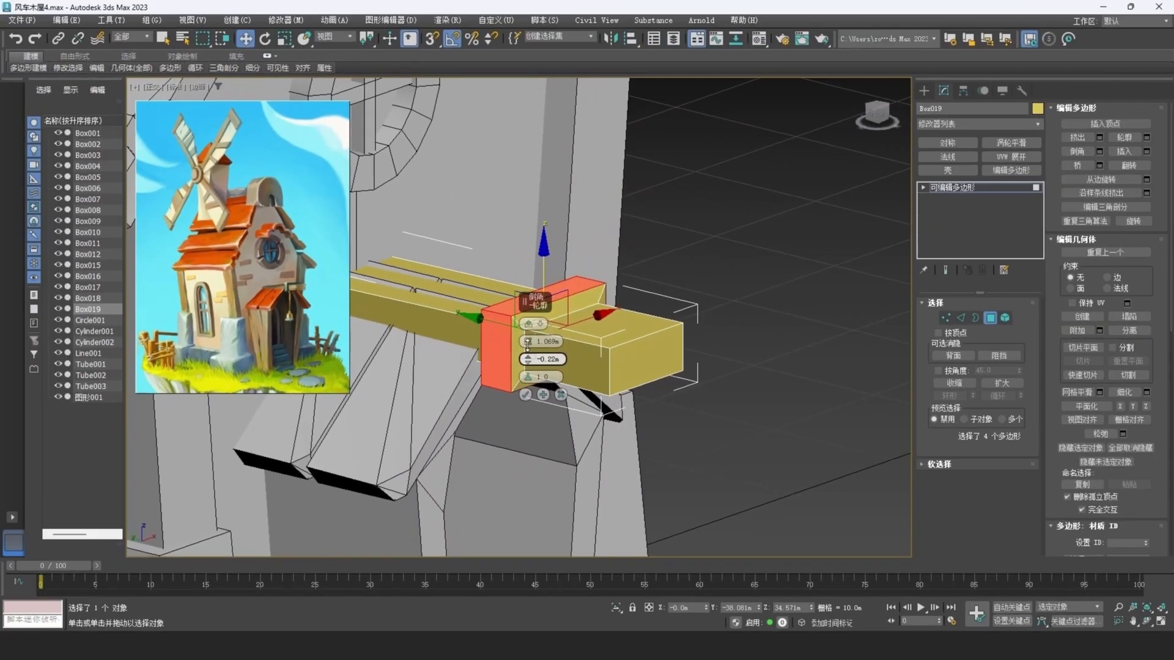
pyautogui.keyDown('alt'); pyautogui.moveTo(604, 252); pyautogui.dragTo(574, 331, button='middle'); pyautogui.keyUp('alt')
pyautogui.click(526, 395)
# Step: Select the vertices on the front side of the beam's raised band and move them along Y to adjust its width
pyautogui.keyDown('alt'); pyautogui.moveTo(619, 289); pyautogui.dragTo(603, 309, button='middle'); pyautogui.keyUp('alt')
pyautogui.press('1')
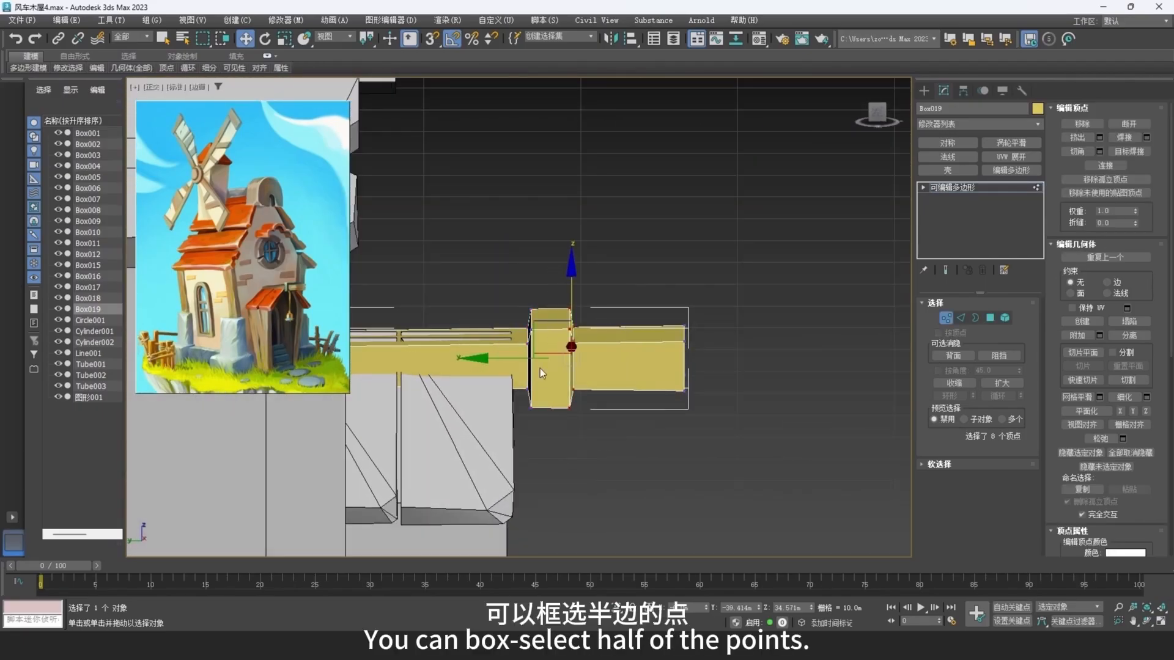
pyautogui.press('F3')
pyautogui.press('F3')
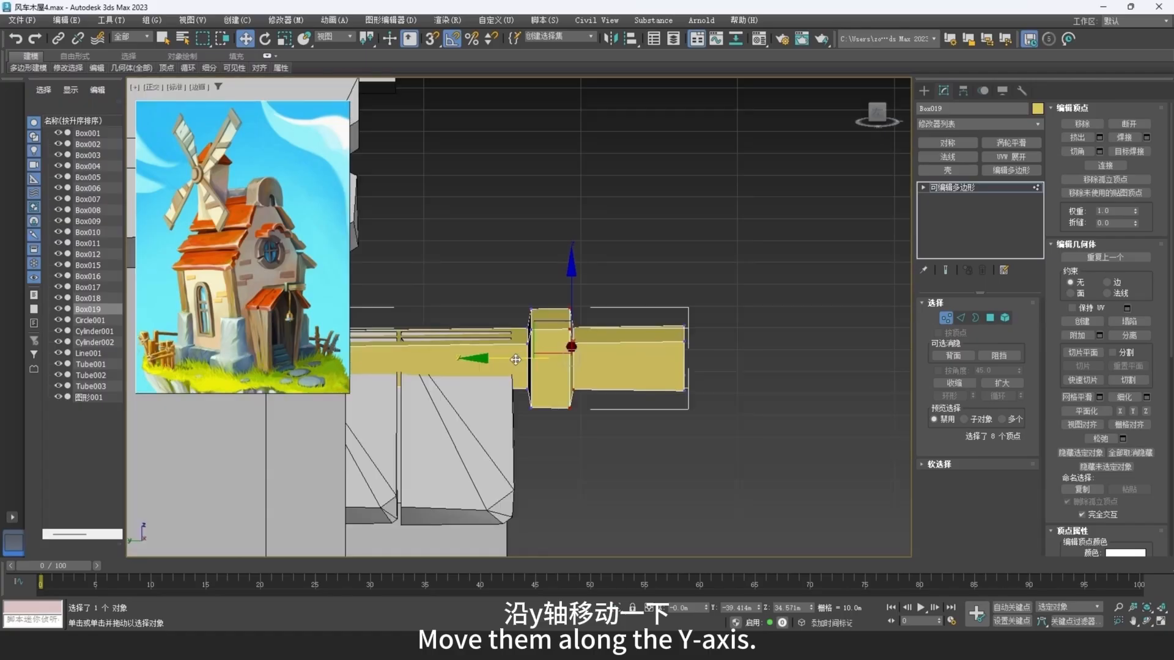
pyautogui.keyDown('alt'); pyautogui.moveTo(623, 381); pyautogui.dragTo(553, 401, button='middle'); pyautogui.keyUp('alt')
pyautogui.click(945, 319)
# Step: Move the whole beam up slightly along the Z axis
pyautogui.moveTo(620, 322); pyautogui.dragTo(752, 331, button='middle')
pyautogui.moveTo(453, 249); pyautogui.dragTo(453, 237)
pyautogui.scroll(-4, 457, 241)
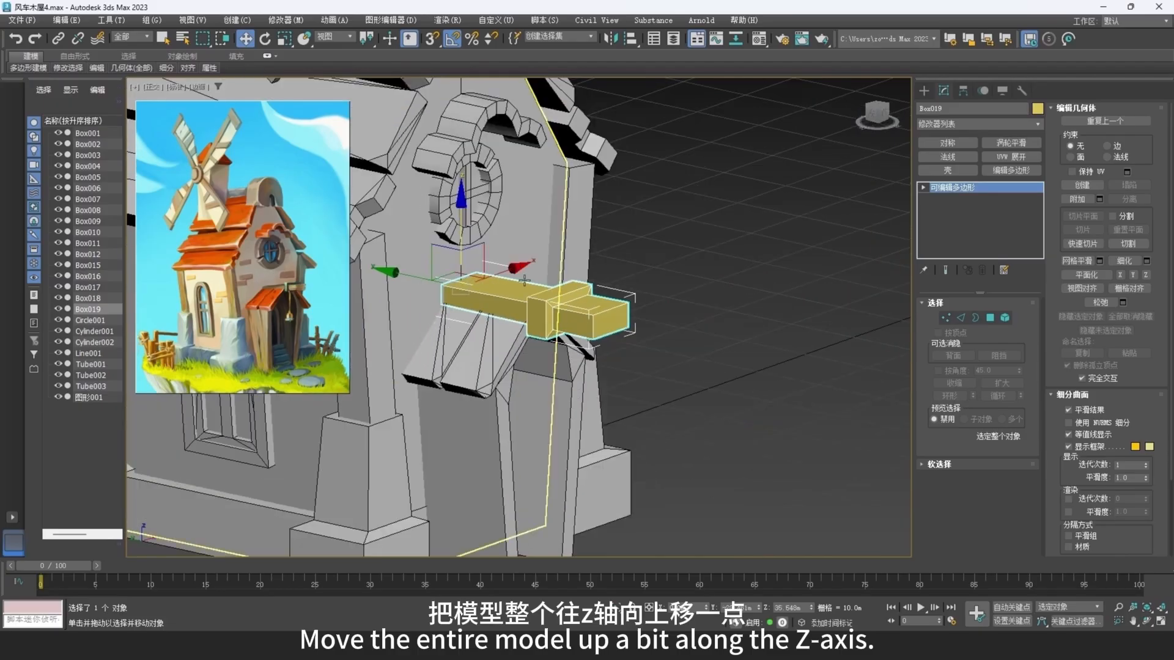
# Step: Create a bell-sized cylinder about 2 m tall on the ground in front of the door, with AutoGrid disabled
pyautogui.keyDown('alt'); pyautogui.moveTo(602, 339); pyautogui.dragTo(639, 235, button='middle'); pyautogui.keyUp('alt')
pyautogui.press('p')
pyautogui.scroll(-3, 540, 345)
pyautogui.scroll(3, 540, 344)
pyautogui.click(924, 89)
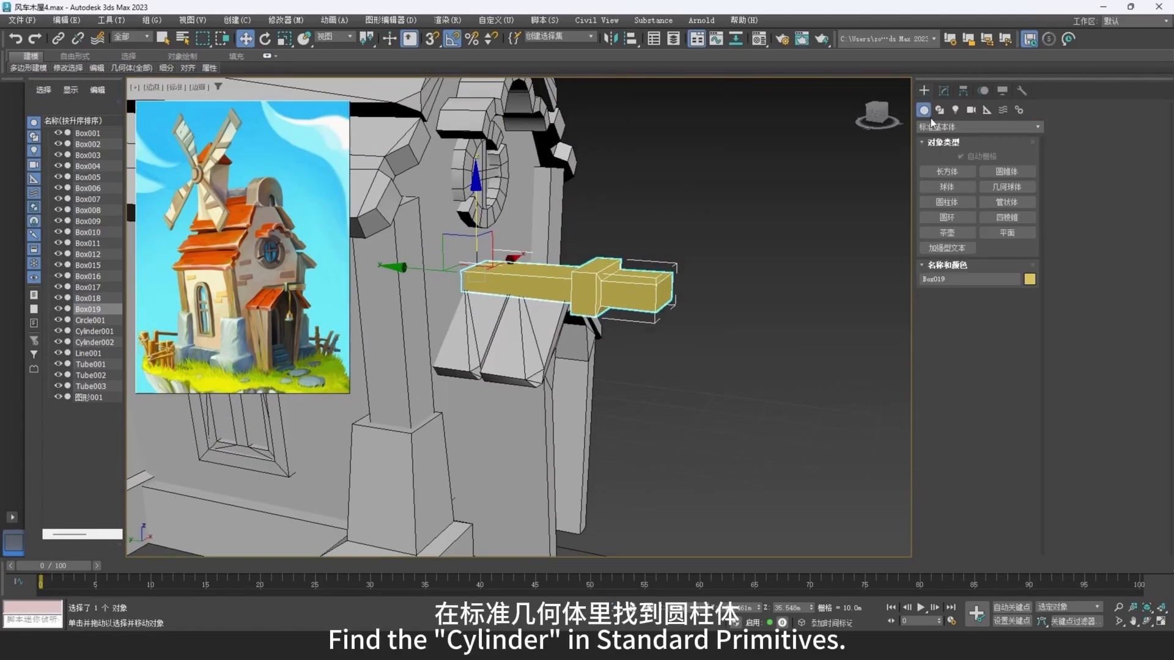
pyautogui.click(946, 201)
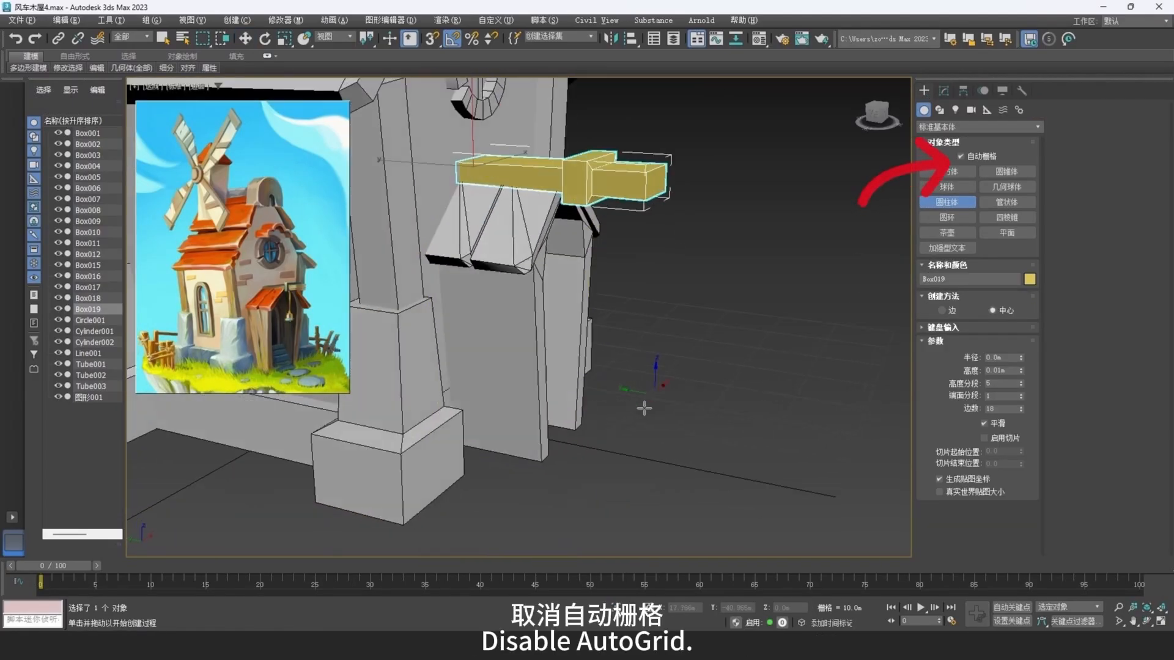
pyautogui.click(960, 156)
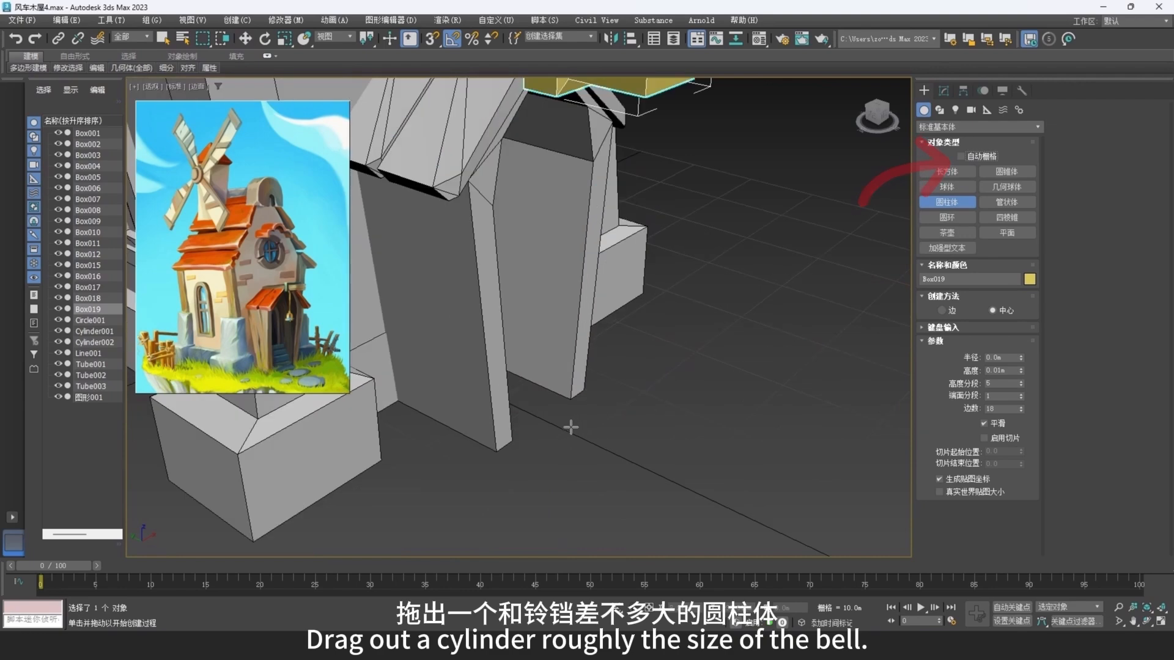
pyautogui.moveTo(570, 426); pyautogui.dragTo(569, 428)
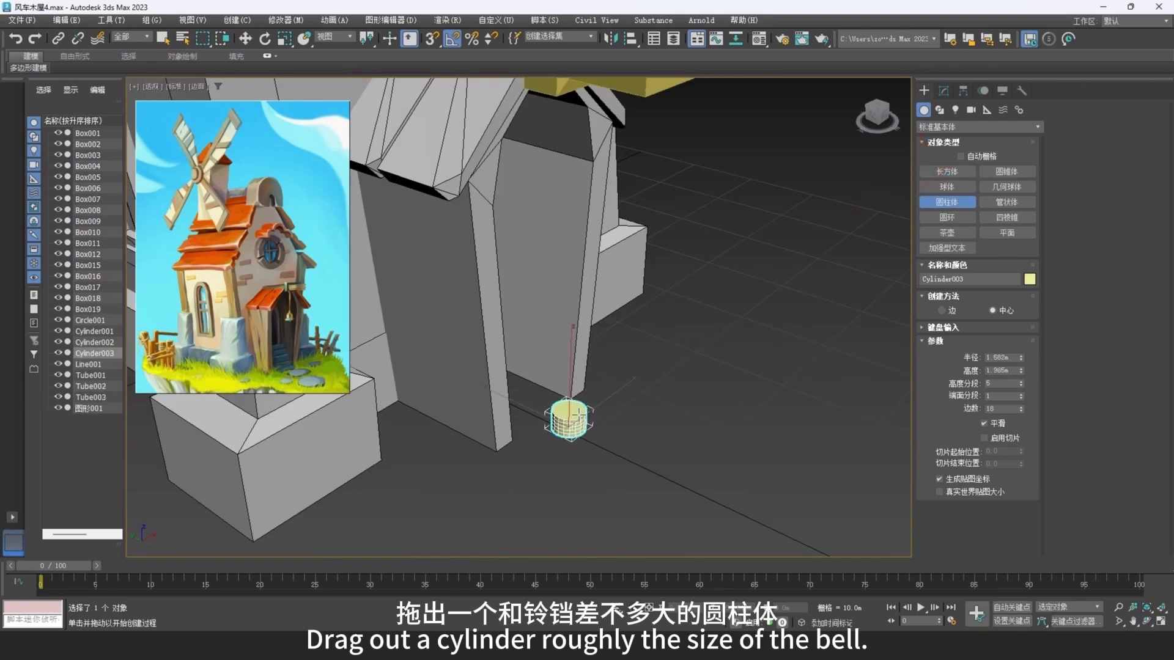
pyautogui.click(579, 404)
pyautogui.keyDown('alt'); pyautogui.moveTo(569, 480); pyautogui.dragTo(599, 450, button='middle'); pyautogui.keyUp('alt')
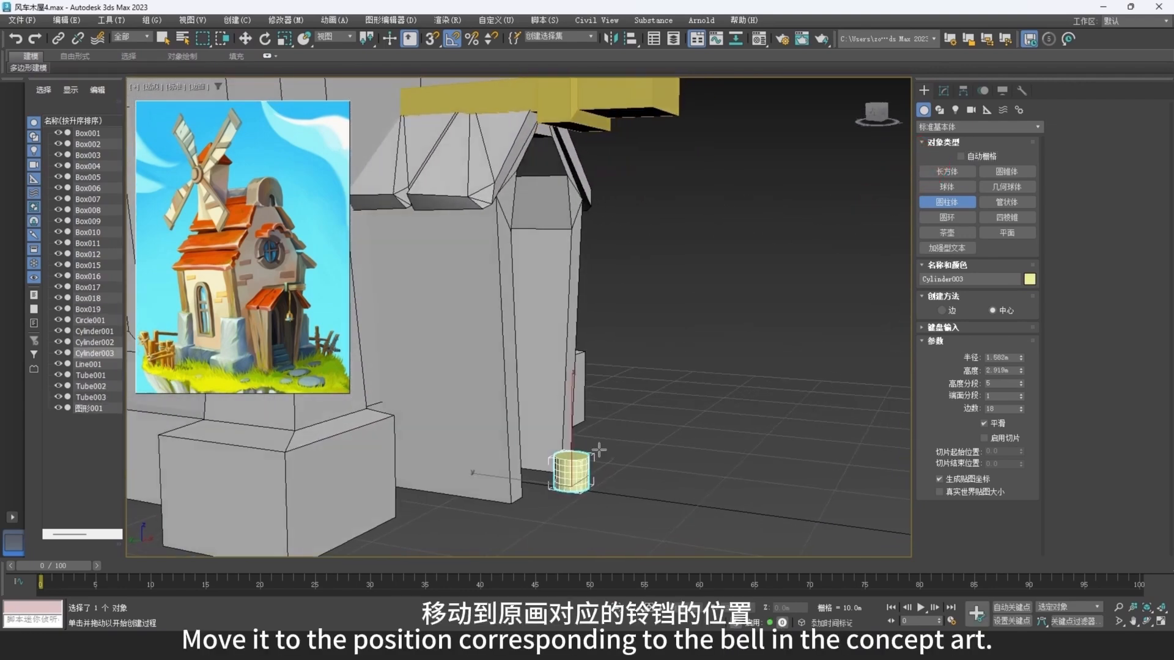
# Step: Raise the cylinder to the bell's position below the beam's raised band and set its X position to 0
pyautogui.press('w')
pyautogui.moveTo(572, 422); pyautogui.dragTo(591, 151)
pyautogui.moveTo(604, 190); pyautogui.dragTo(590, 294, button='middle')
pyautogui.moveTo(579, 243); pyautogui.dragTo(582, 281)
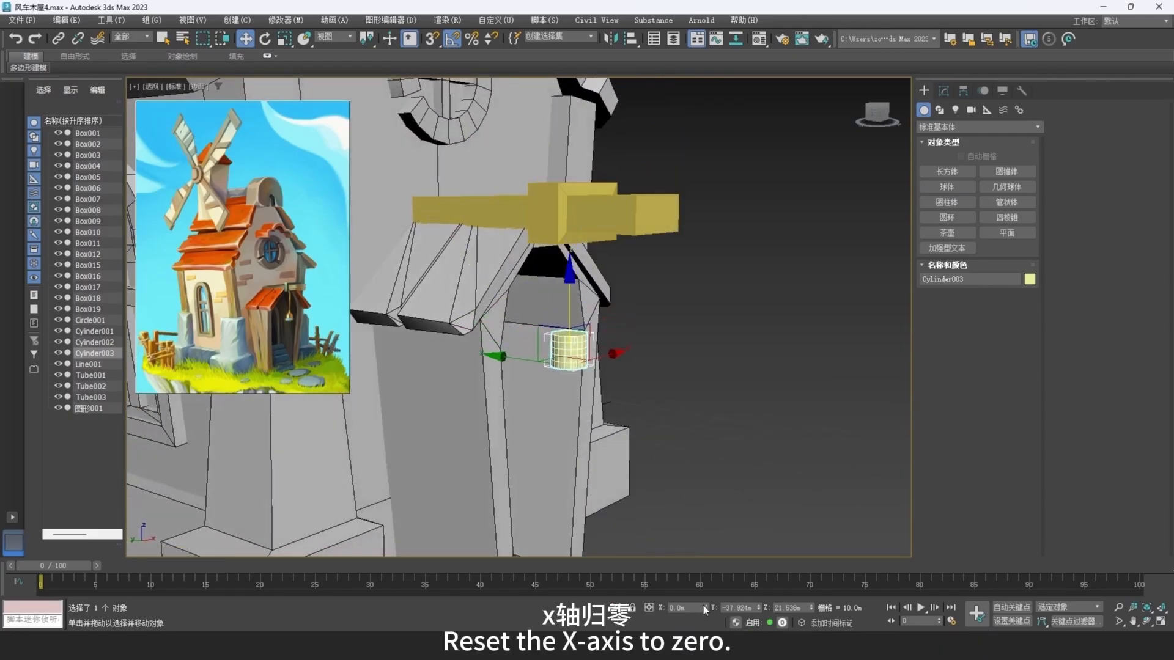
# Step: In the Top view, align the cylinder along Y with the beam's raised band
pyautogui.press('t')
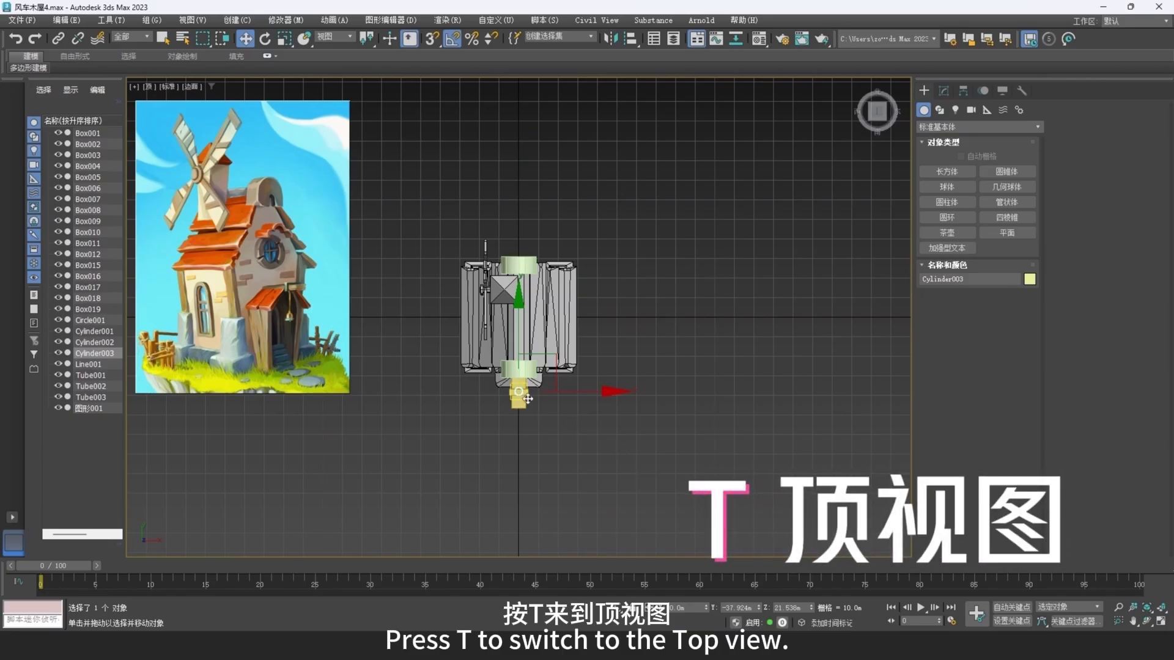
pyautogui.scroll(8, 538, 389)
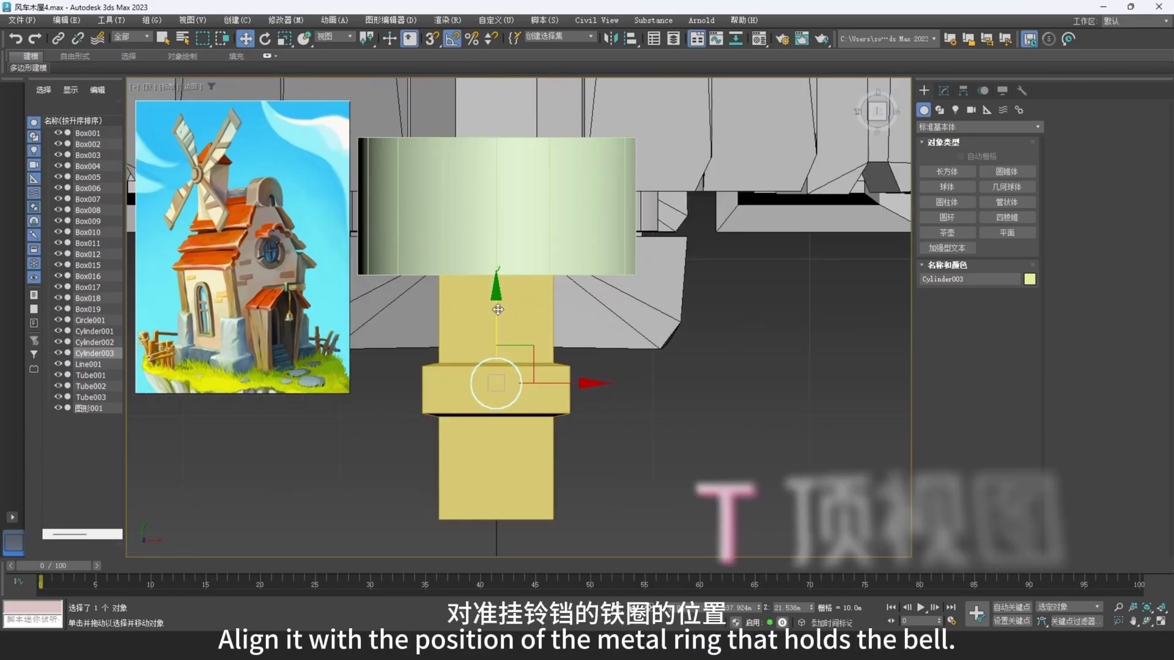
pyautogui.moveTo(500, 310); pyautogui.dragTo(500, 316)
pyautogui.scroll(-4, 523, 398)
pyautogui.keyDown('alt'); pyautogui.moveTo(533, 415); pyautogui.dragTo(565, 398, button='middle'); pyautogui.keyUp('alt')
# Step: Convert the cylinder to an Editable Poly and scale its top face down to a very small circle
pyautogui.scroll(8, 544, 370)
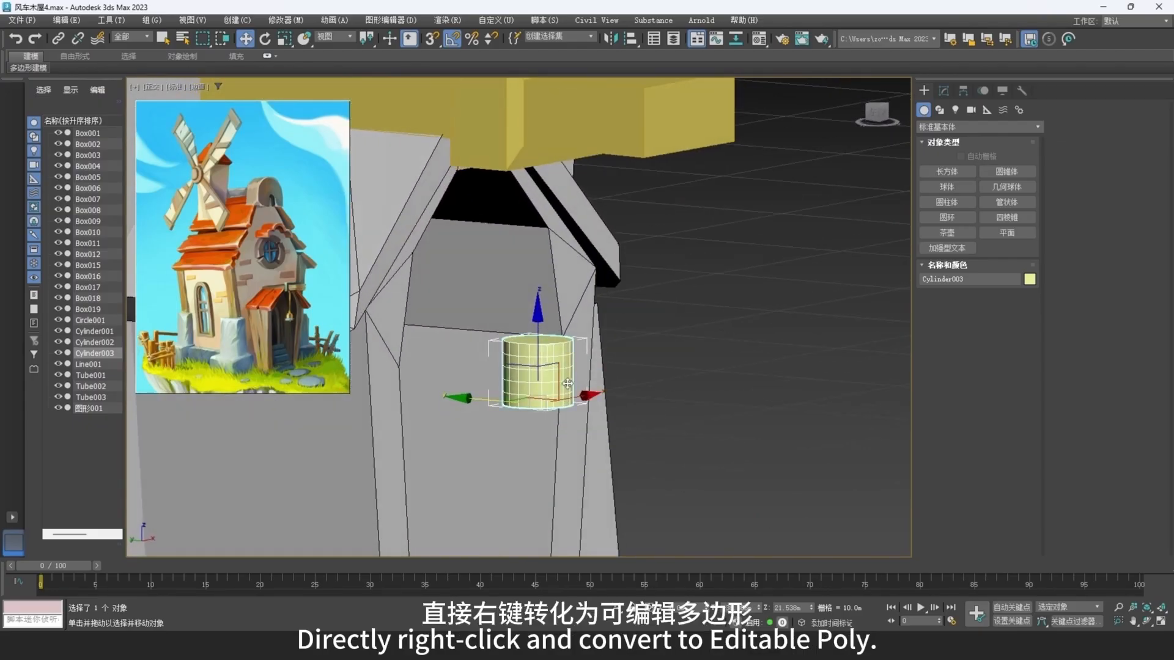
pyautogui.rightClick(567, 336)
pyautogui.click(691, 479)
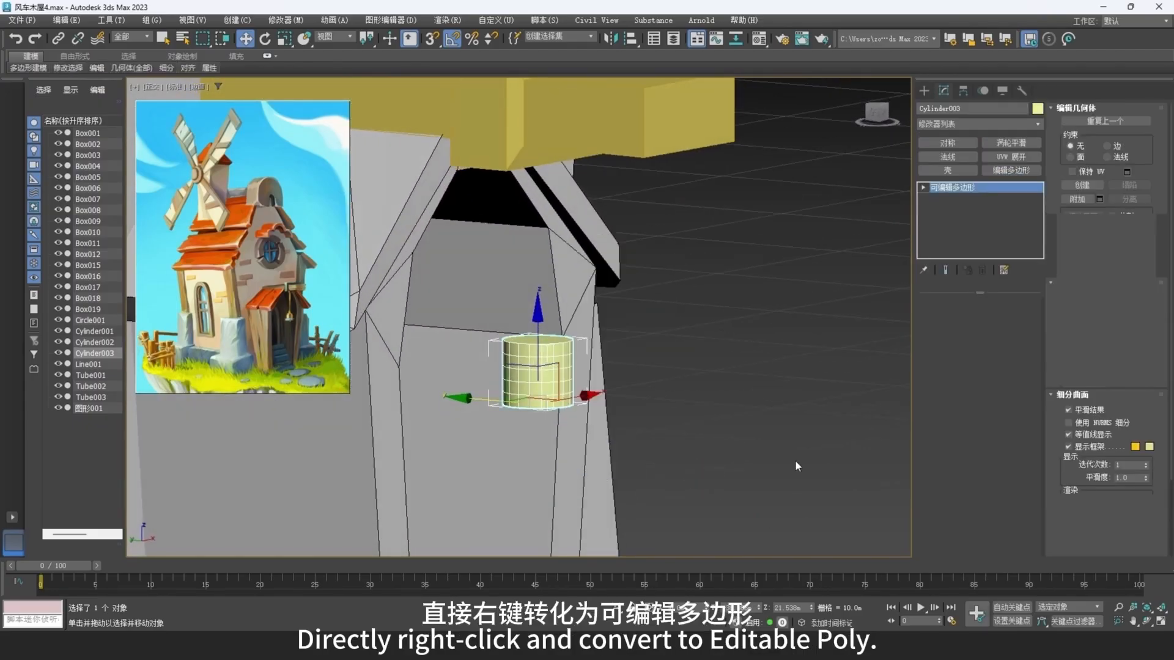
pyautogui.click(990, 318)
pyautogui.keyDown('alt'); pyautogui.moveTo(567, 323); pyautogui.dragTo(524, 350, button='middle'); pyautogui.keyUp('alt')
pyautogui.click(524, 350)
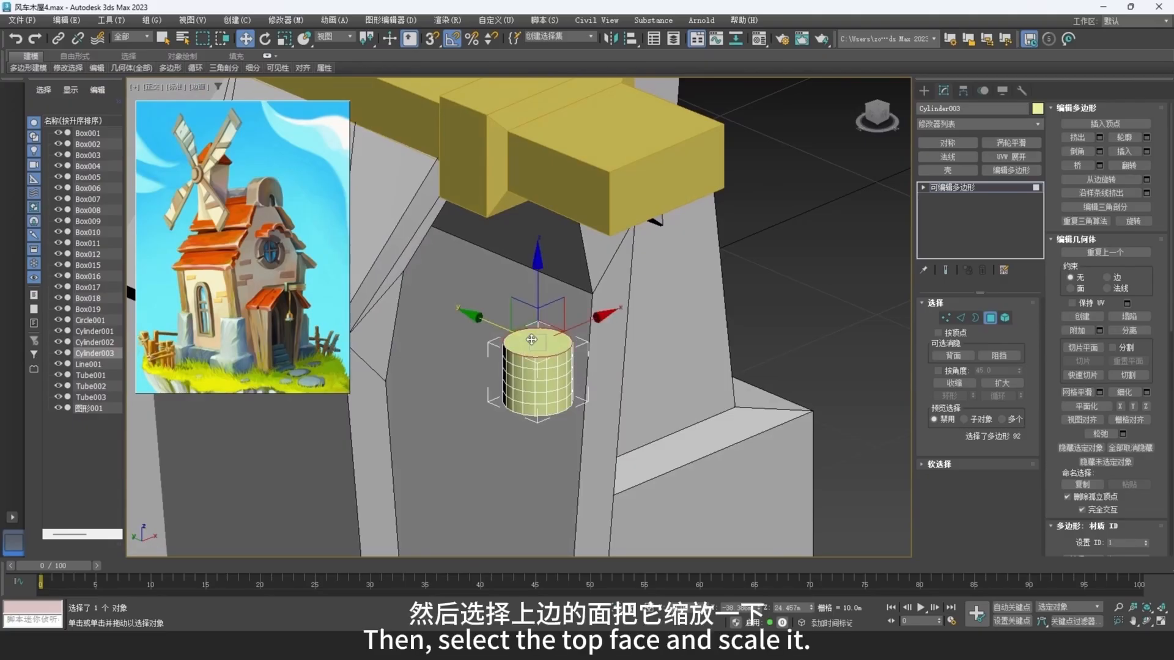
pyautogui.scroll(5, 524, 350)
pyautogui.press('r')
pyautogui.moveTo(551, 315); pyautogui.dragTo(538, 483)
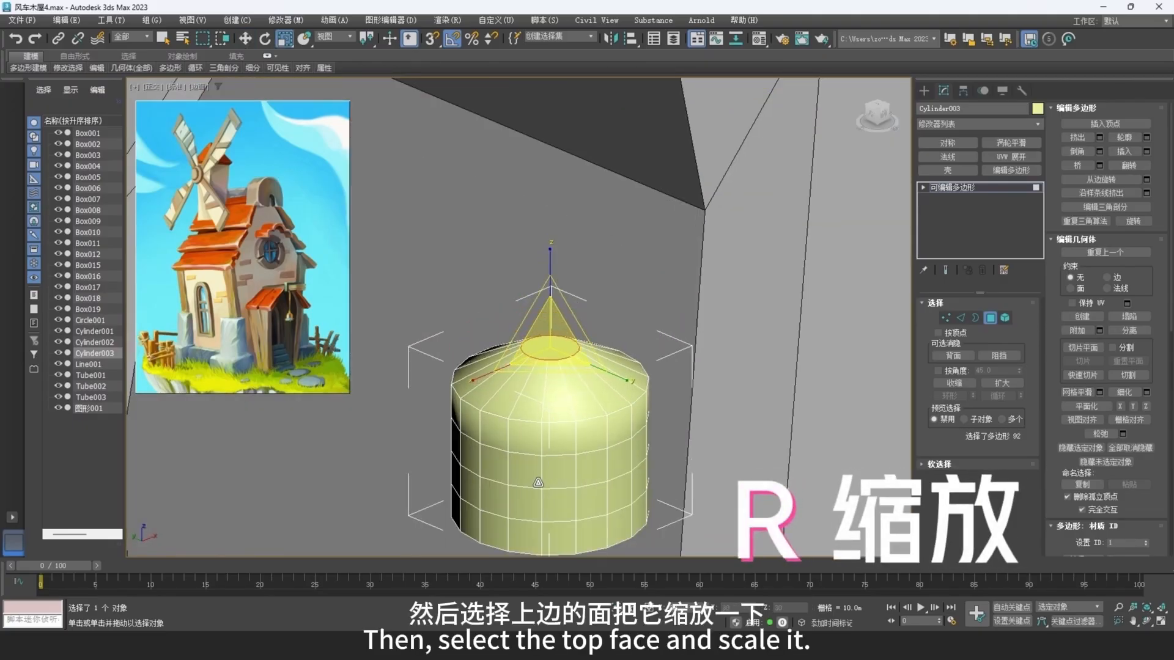
pyautogui.scroll(6, 557, 358)
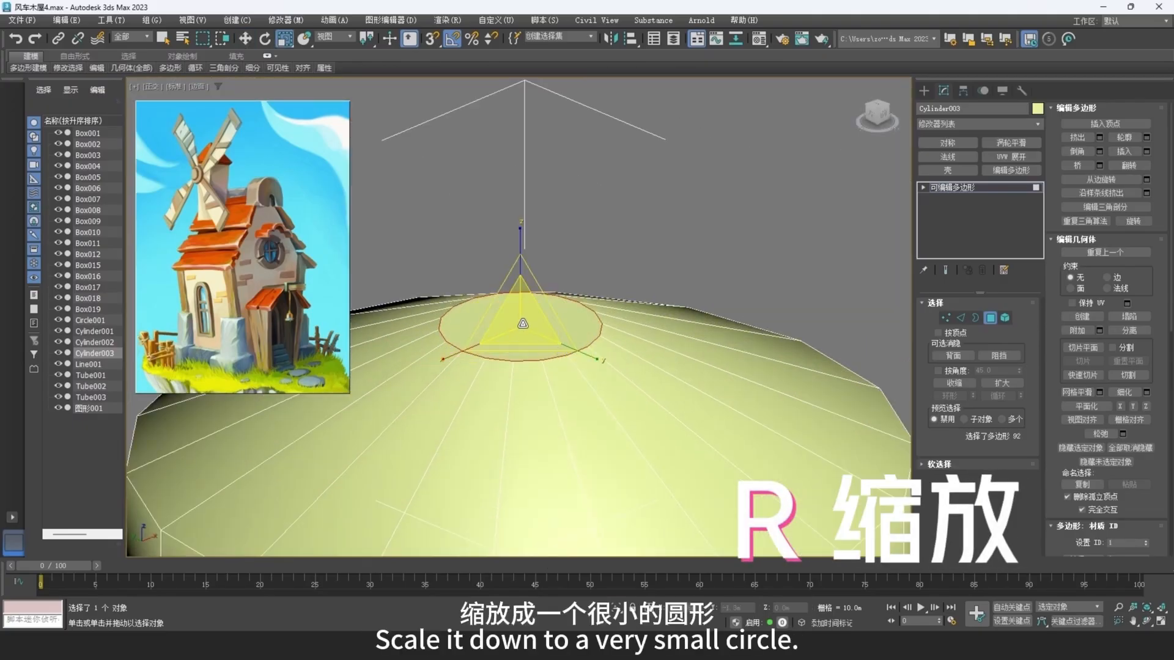
pyautogui.moveTo(523, 328); pyautogui.dragTo(521, 340)
# Step: Extrude the bell's small top circle upward into a thin rod that just reaches inside the beam's raised band
pyautogui.scroll(-5, 520, 342)
pyautogui.rightClick(577, 345)
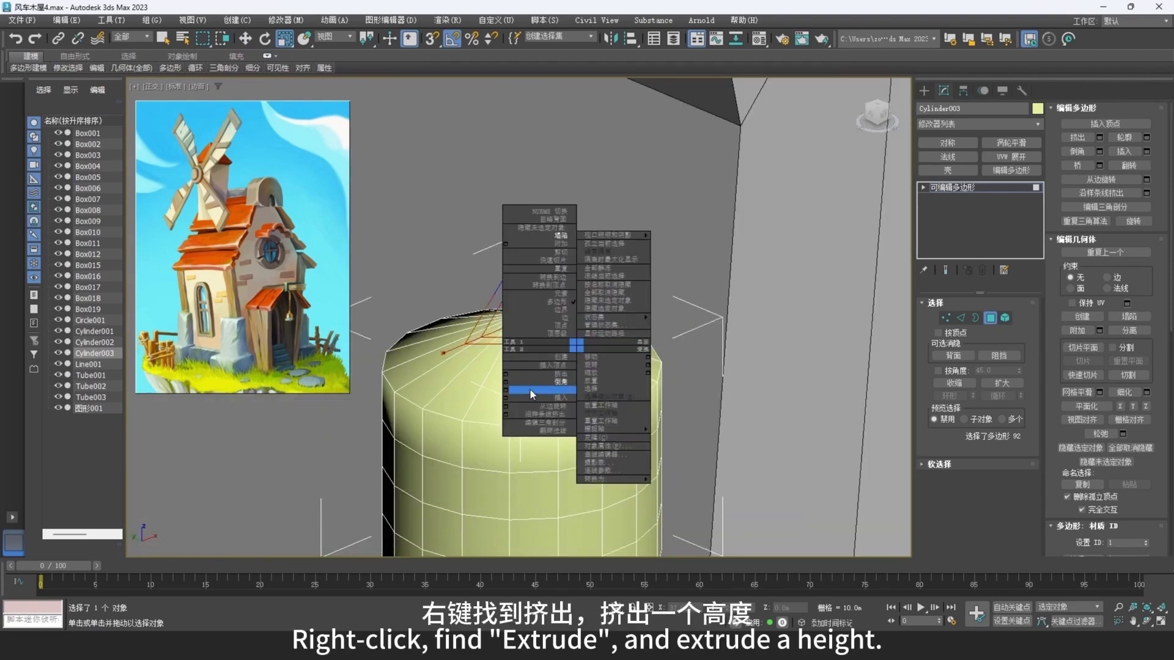
pyautogui.click(508, 375)
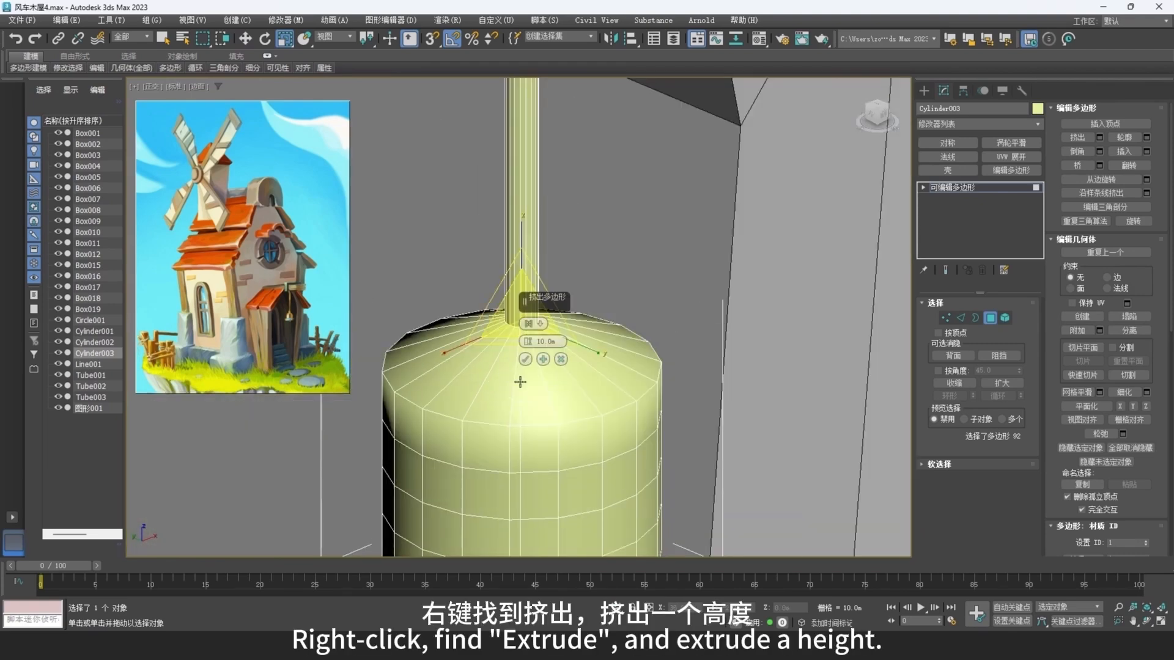
pyautogui.scroll(-3, 566, 219)
pyautogui.scroll(-4, 566, 219)
pyautogui.moveTo(566, 219); pyautogui.dragTo(607, 273, button='middle')
pyautogui.press('F3')
pyautogui.scroll(-4, 607, 273)
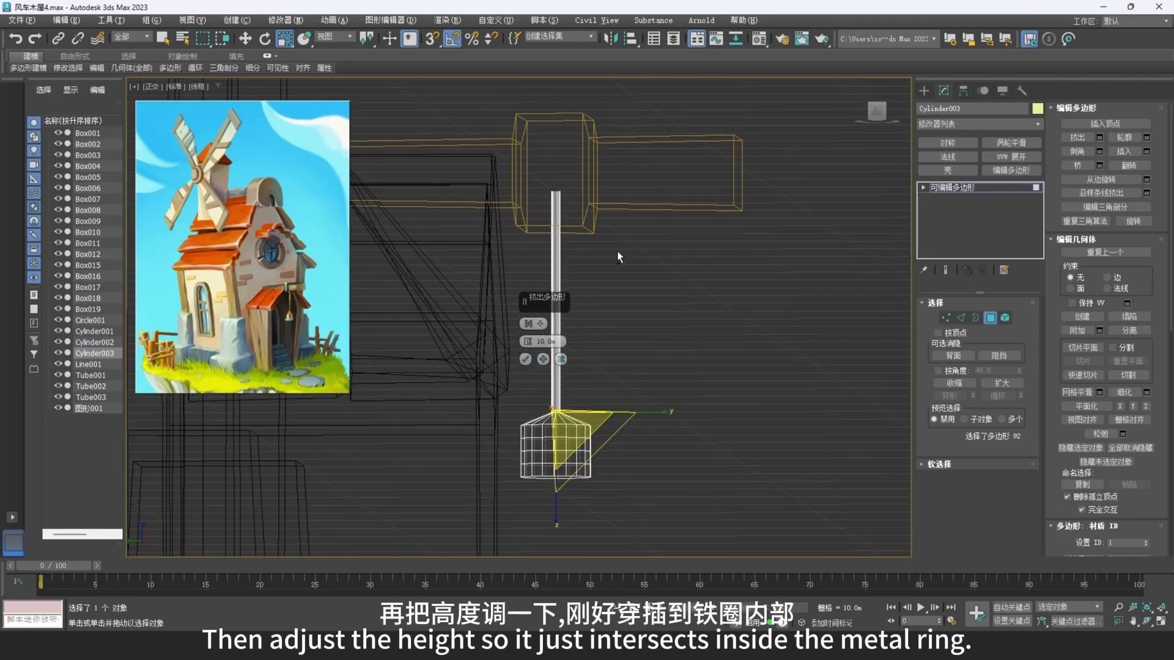
pyautogui.moveTo(584, 294)
pyautogui.keyDown('alt'); pyautogui.mouseDown(button='middle')
pyautogui.moveTo(592, 284)
pyautogui.moveTo(569, 304)
pyautogui.moveTo(566, 279)
pyautogui.mouseUp(button='middle'); pyautogui.keyUp('alt')
pyautogui.click(524, 363)
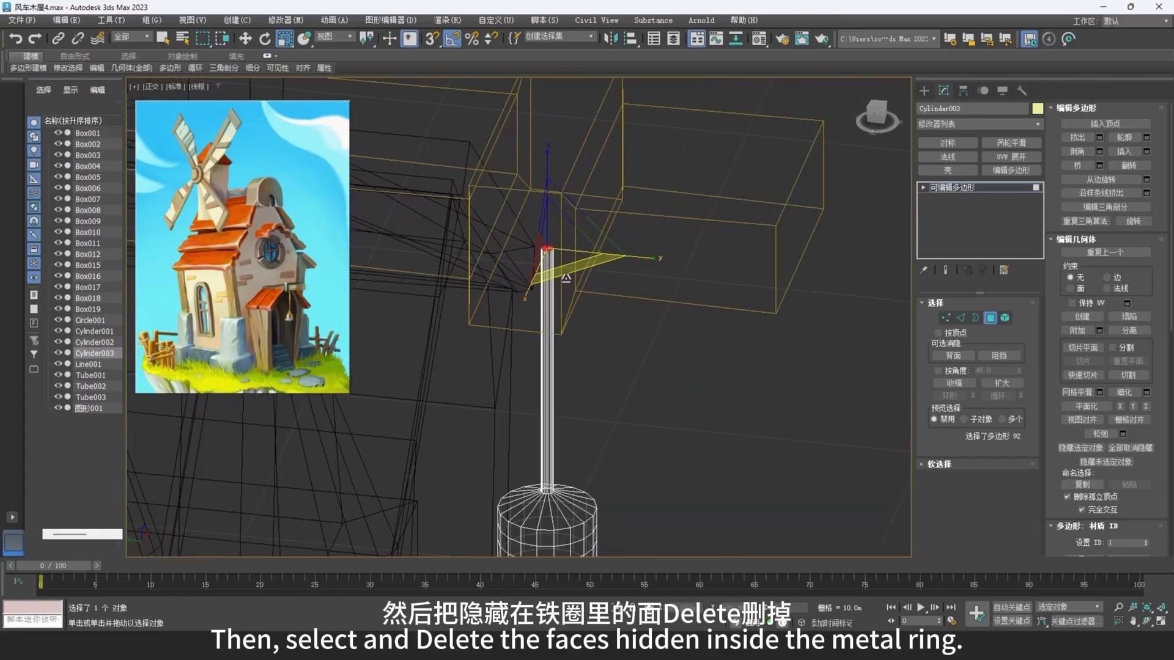
# Step: Scale the bell's two uppermost horizontal edge loops below the rod inward, the higher one more, to form rounded shoulders
pyautogui.moveTo(566, 352); pyautogui.dragTo(587, 226, button='middle')
pyautogui.scroll(6, 570, 367)
pyautogui.press('2')
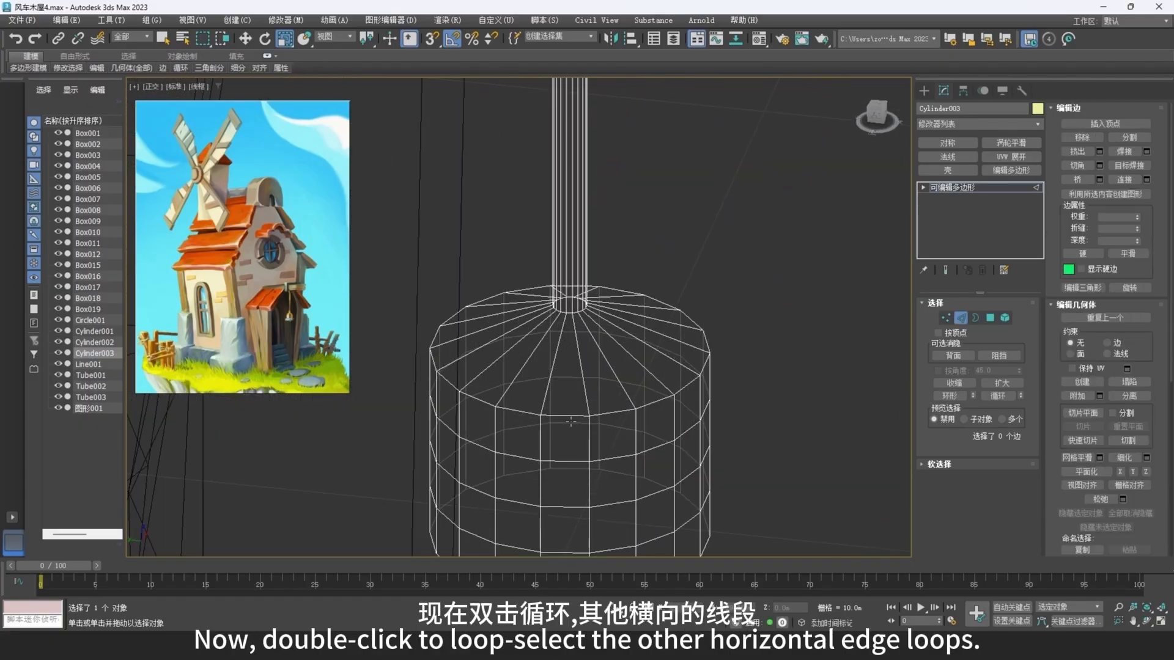
pyautogui.click(567, 414)
pyautogui.doubleClick(567, 414)
pyautogui.keyDown('alt'); pyautogui.moveTo(567, 414); pyautogui.dragTo(584, 347, button='middle'); pyautogui.keyUp('alt')
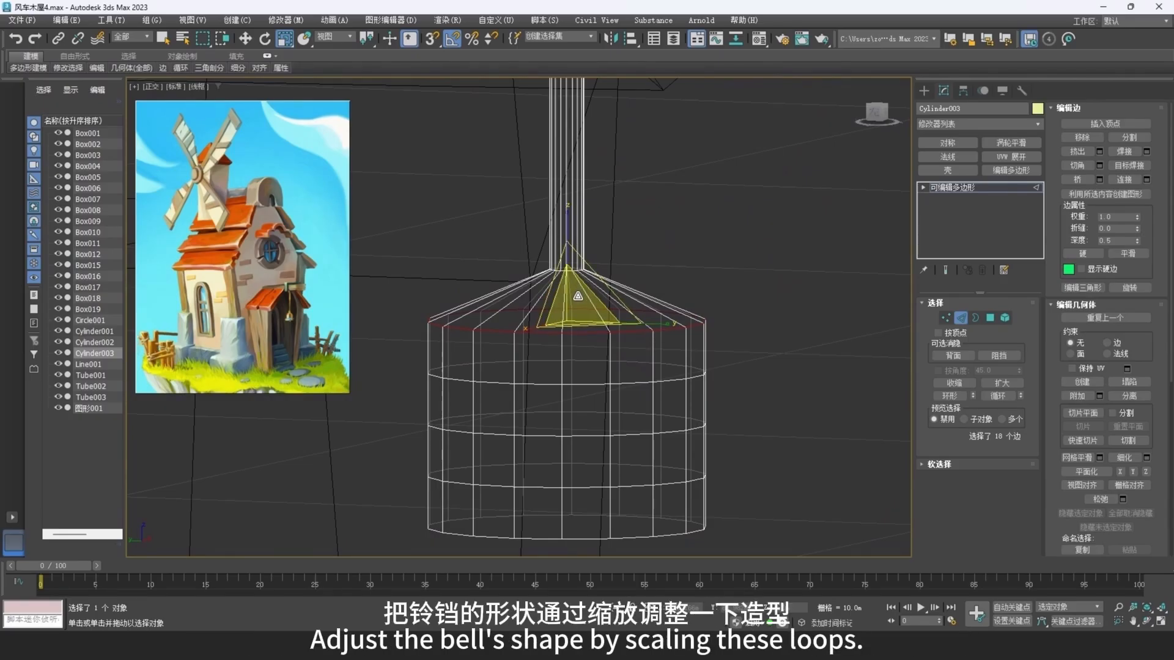
pyautogui.moveTo(577, 296); pyautogui.dragTo(580, 305)
pyautogui.moveTo(586, 329); pyautogui.dragTo(587, 274, button='middle')
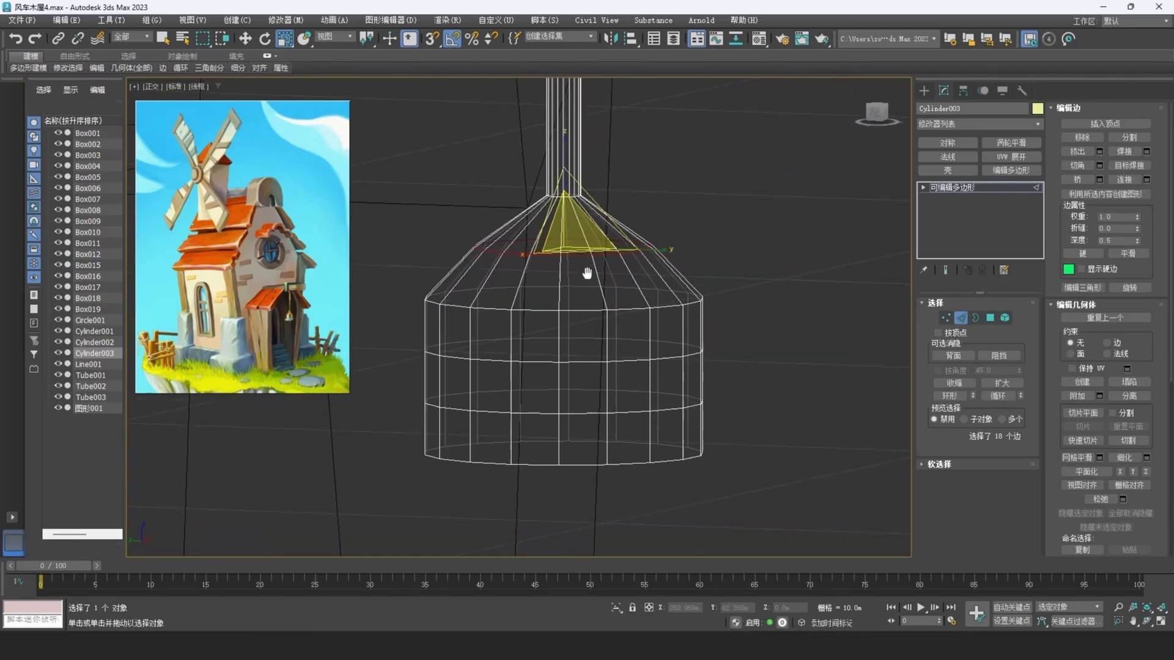
pyautogui.click(587, 313)
pyautogui.doubleClick(588, 305)
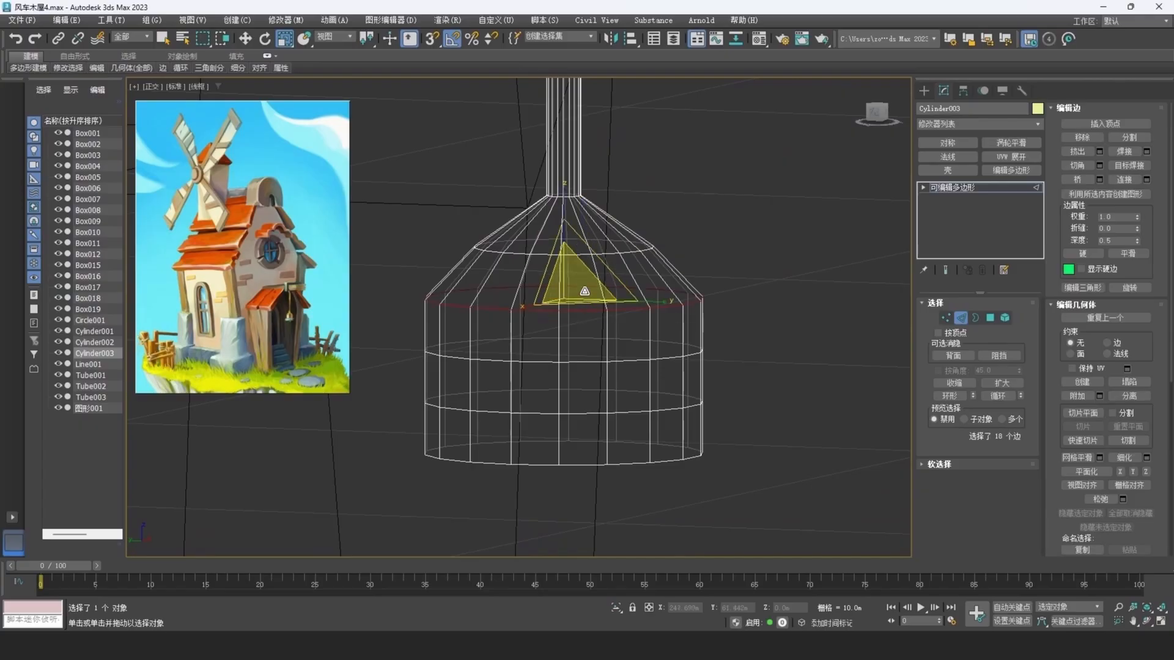
pyautogui.moveTo(588, 305); pyautogui.dragTo(581, 291)
pyautogui.moveTo(583, 340); pyautogui.dragTo(575, 291, button='middle')
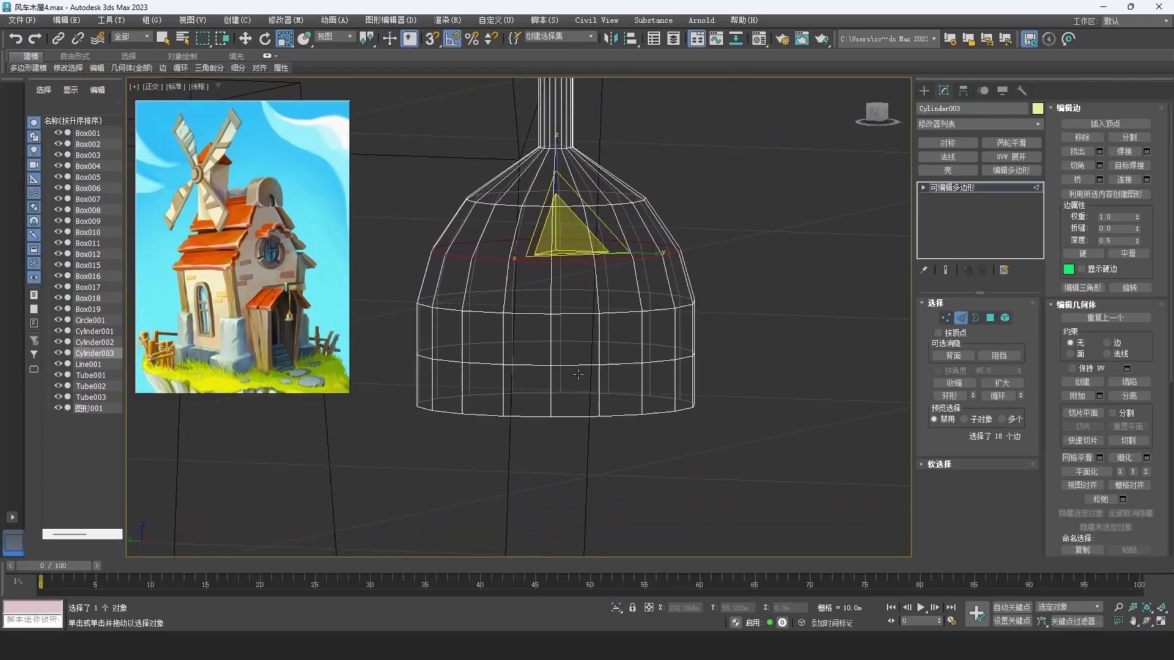
# Step: Bevel the bell's bottom polygon with height 0 m and outline -1 m, and collapse the resulting inner face to a single point
pyautogui.keyDown('alt'); pyautogui.moveTo(566, 417); pyautogui.dragTo(580, 333, button='middle'); pyautogui.keyUp('alt')
pyautogui.doubleClick(566, 410)
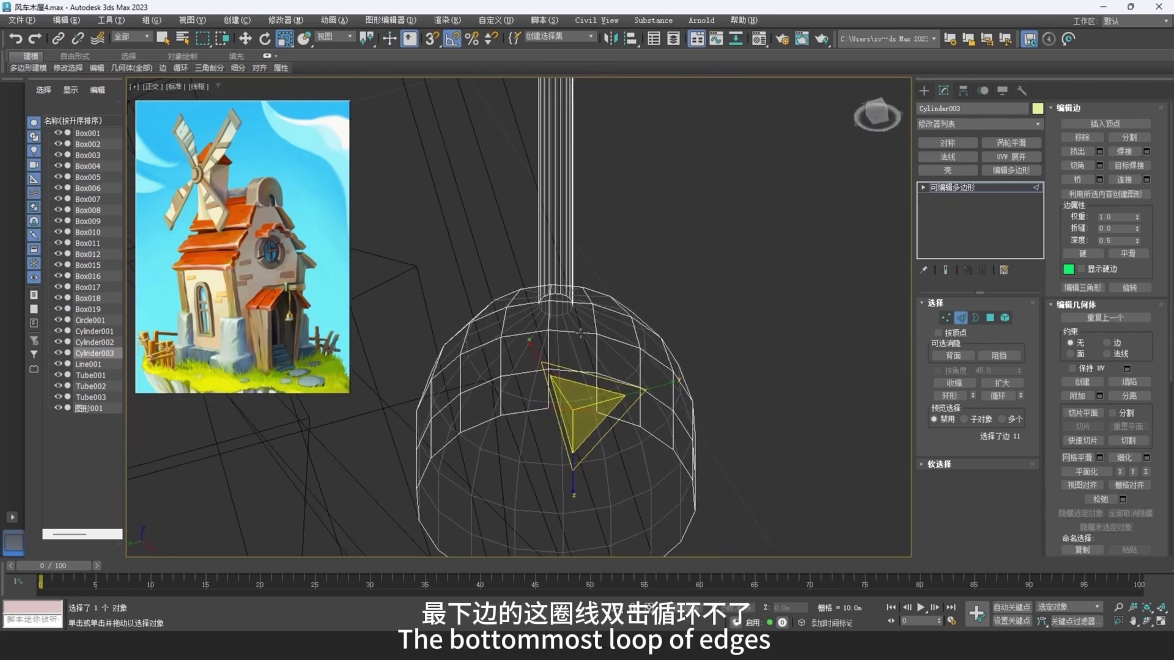
pyautogui.click(990, 317)
pyautogui.press('F3')
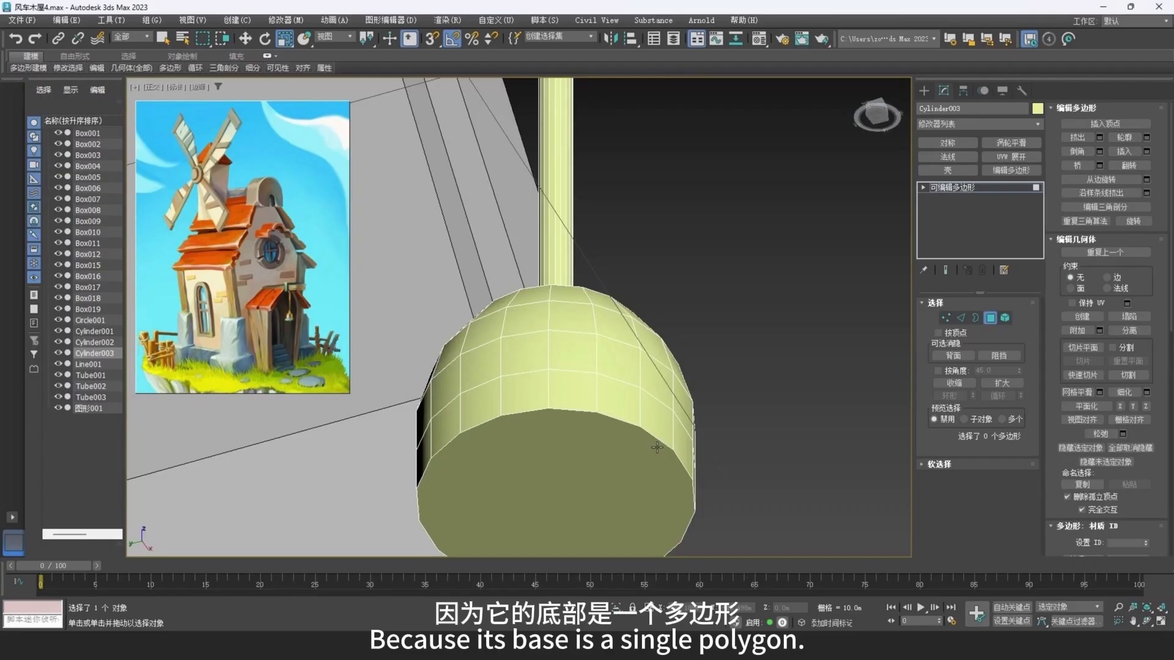
pyautogui.keyDown('alt'); pyautogui.moveTo(656, 448); pyautogui.dragTo(639, 422, button='middle'); pyautogui.keyUp('alt')
pyautogui.click(596, 391)
pyautogui.rightClick(601, 366)
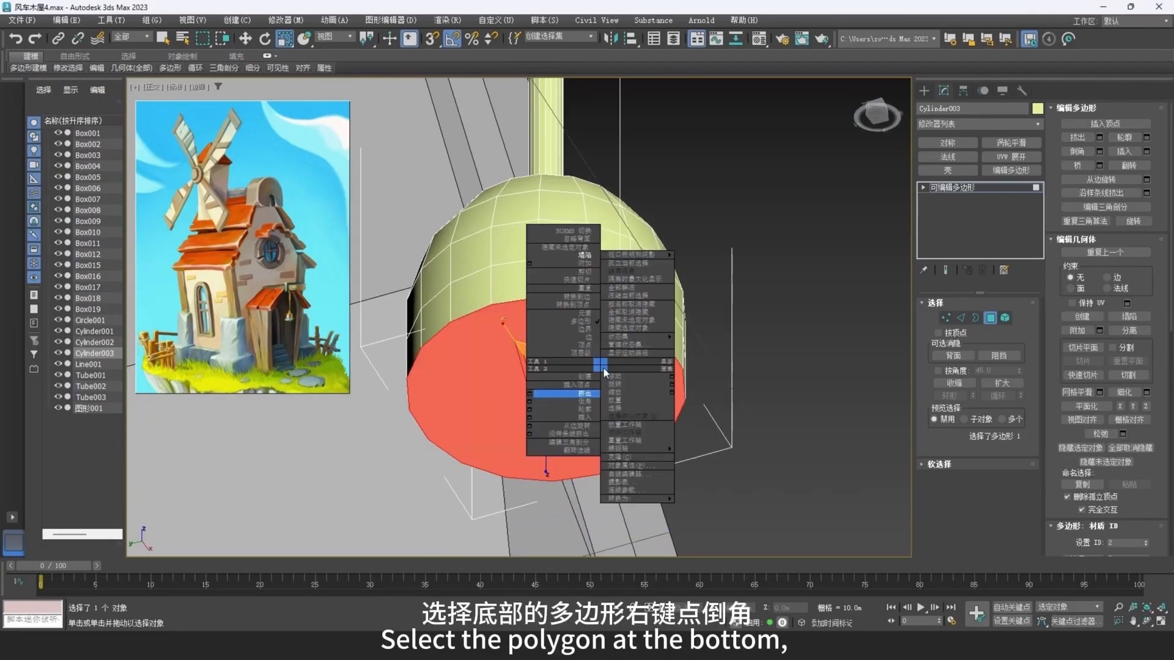
pyautogui.click(584, 401)
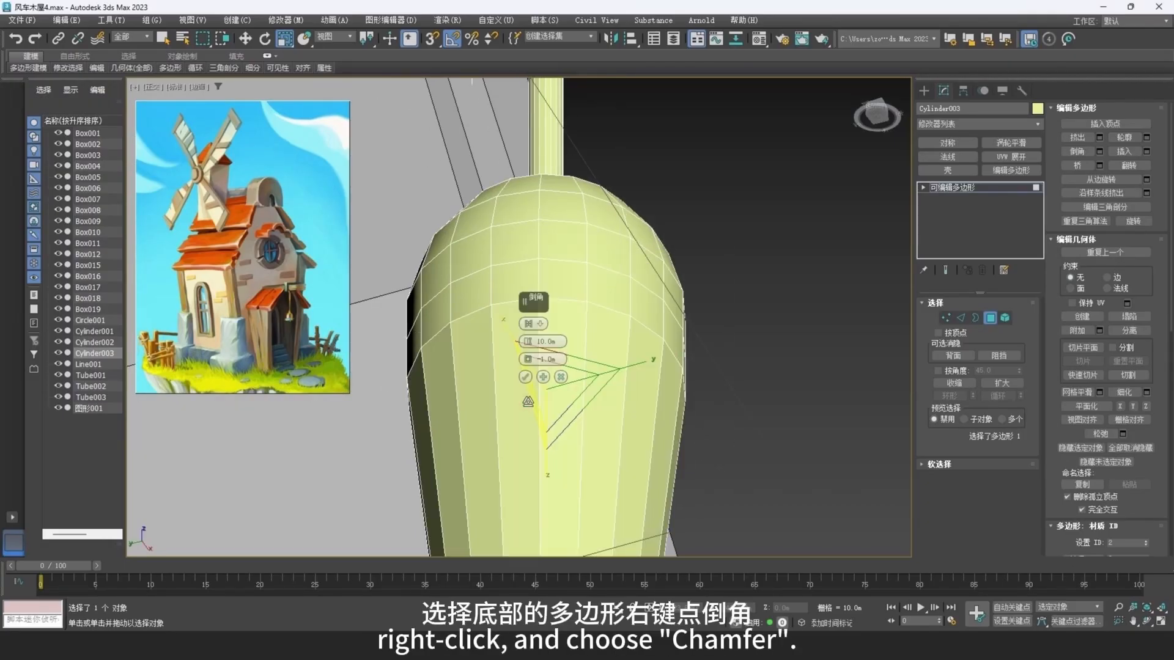
pyautogui.rightClick(530, 345)
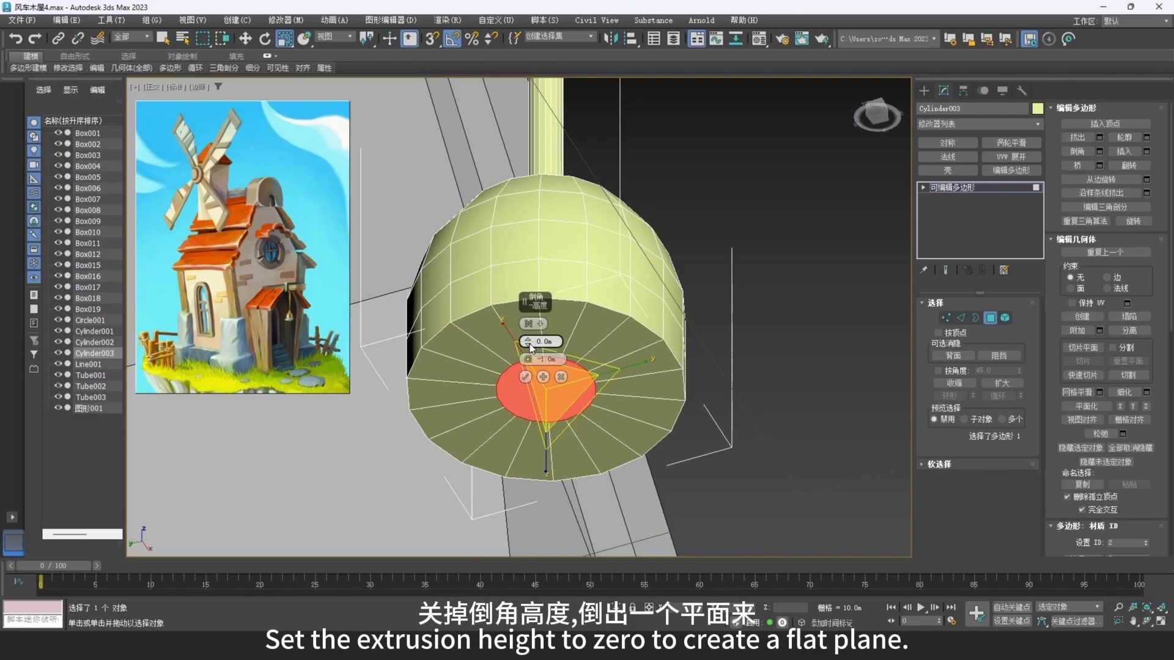
pyautogui.click(525, 376)
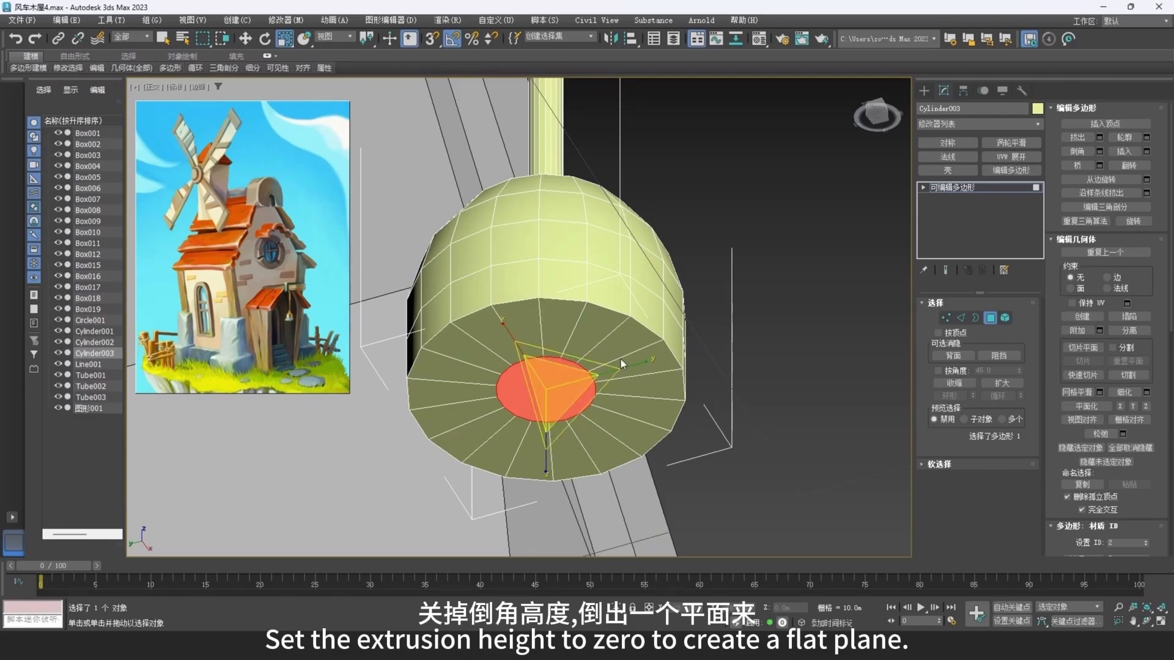
pyautogui.rightClick(621, 359)
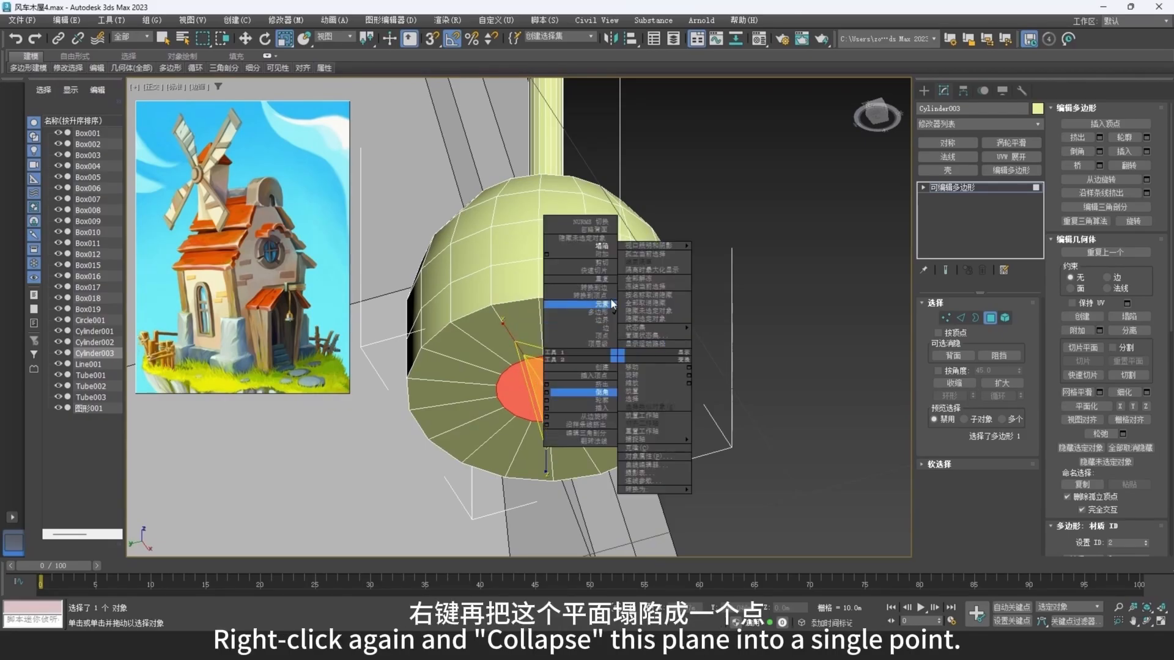
pyautogui.click(610, 250)
# Step: Scale the bell's bottommost edge loop outward to form a flared rim
pyautogui.click(961, 317)
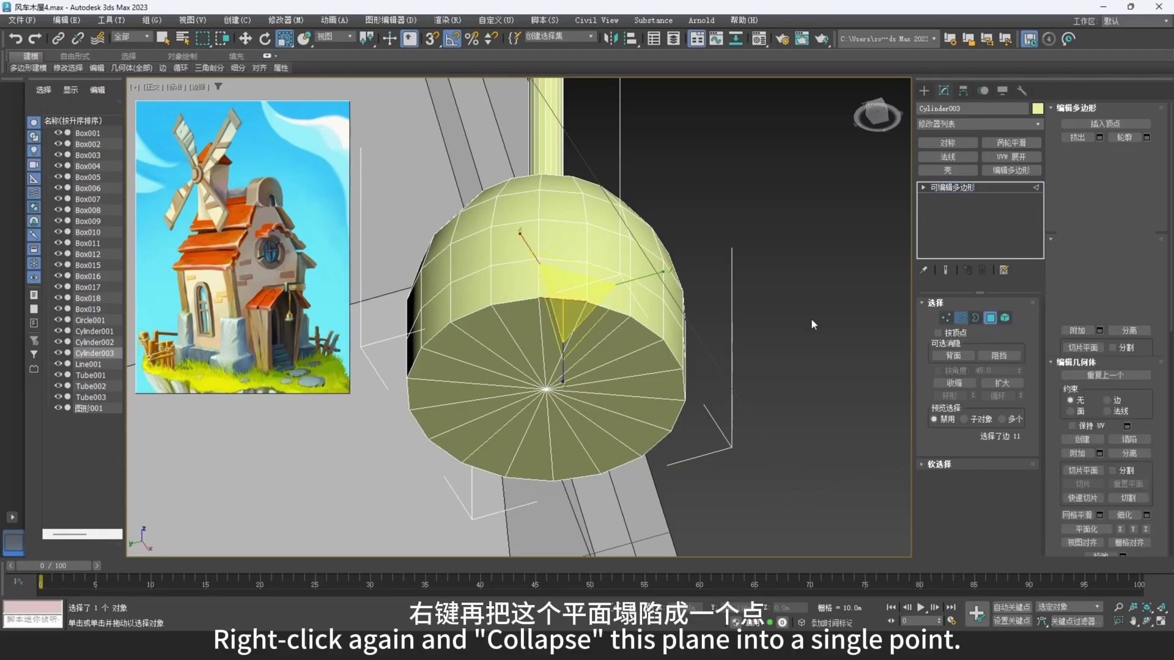
pyautogui.doubleClick(564, 299)
pyautogui.keyDown('alt'); pyautogui.moveTo(565, 298); pyautogui.dragTo(549, 379, button='middle'); pyautogui.keyUp('alt')
pyautogui.moveTo(549, 379); pyautogui.dragTo(541, 366)
pyautogui.scroll(-3, 554, 359)
pyautogui.keyDown('alt'); pyautogui.moveTo(583, 355); pyautogui.dragTo(577, 322, button='middle'); pyautogui.keyUp('alt')
pyautogui.scroll(3, 562, 267)
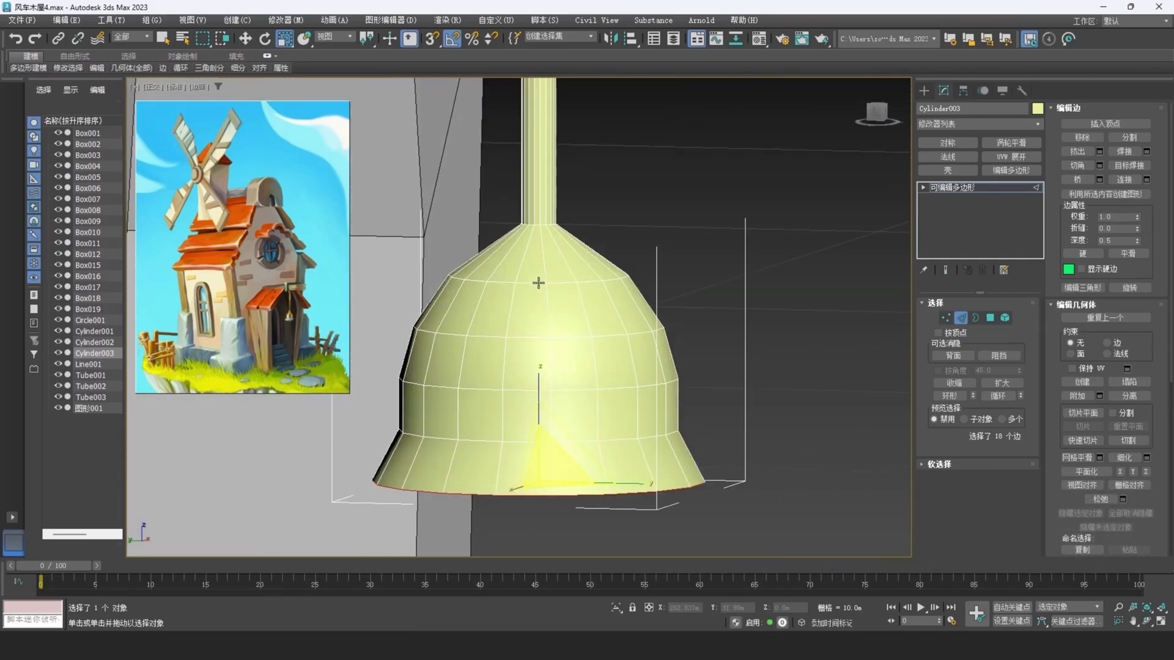
# Step: Raise the bell's upper three horizontal edge loops to give the dome a fuller bell profile
pyautogui.doubleClick(550, 264)
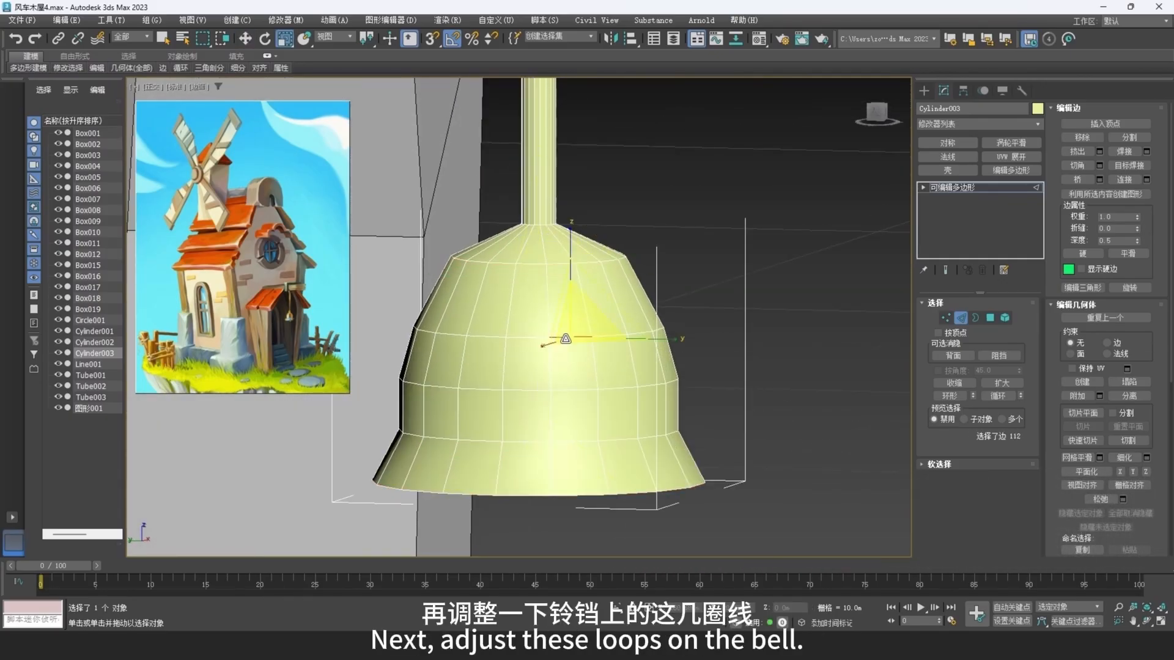
pyautogui.doubleClick(566, 338)
pyautogui.press('w')
pyautogui.moveTo(540, 290); pyautogui.dragTo(539, 266)
pyautogui.press('r')
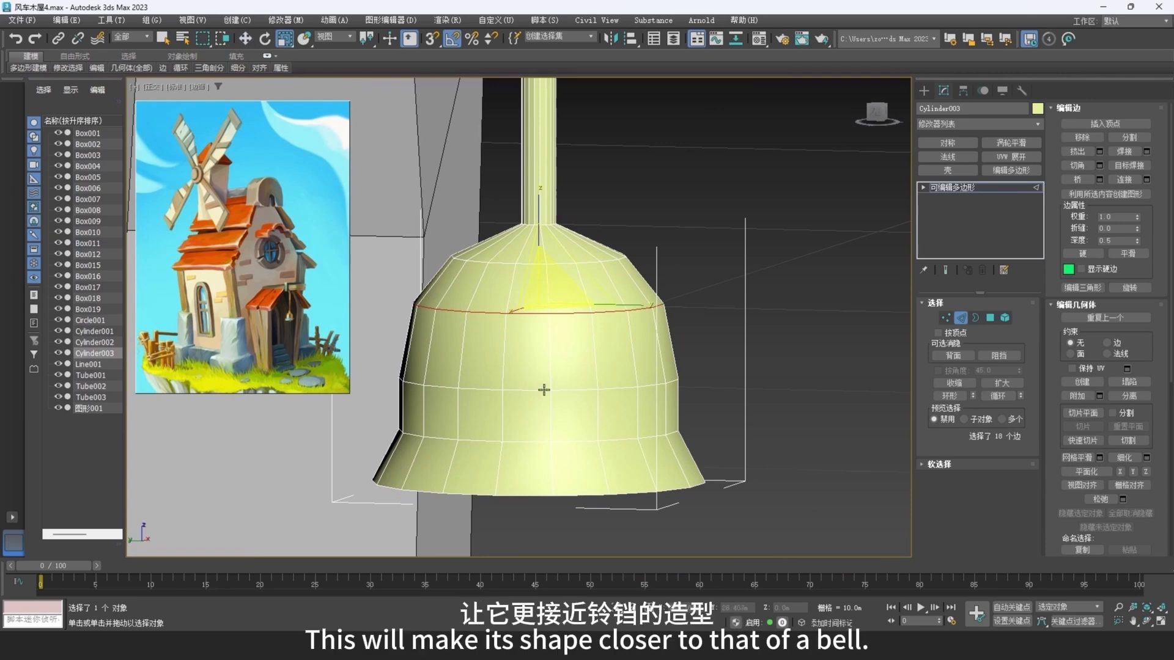
pyautogui.press('w')
# Step: Raise the bell's top edge loop slightly and lower the third loop slightly to refine the profile
pyautogui.doubleClick(527, 263)
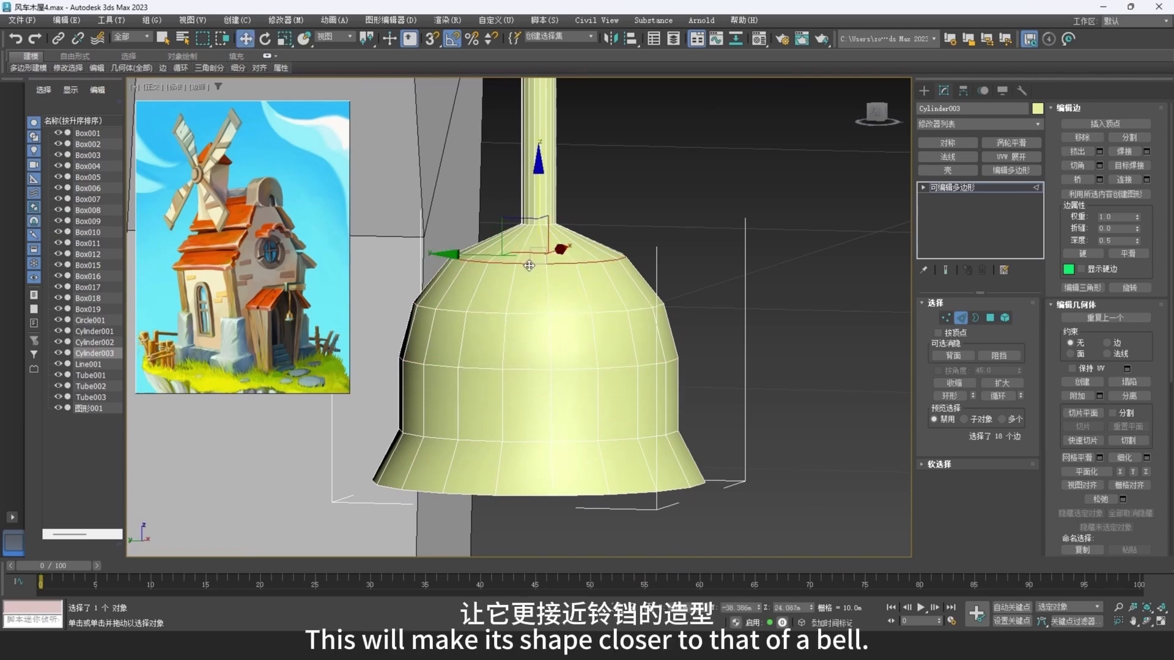
pyautogui.moveTo(538, 191); pyautogui.dragTo(538, 182)
pyautogui.scroll(-2, 581, 250)
pyautogui.keyDown('alt'); pyautogui.moveTo(583, 249); pyautogui.dragTo(577, 305, button='middle'); pyautogui.keyUp('alt')
pyautogui.doubleClick(576, 305)
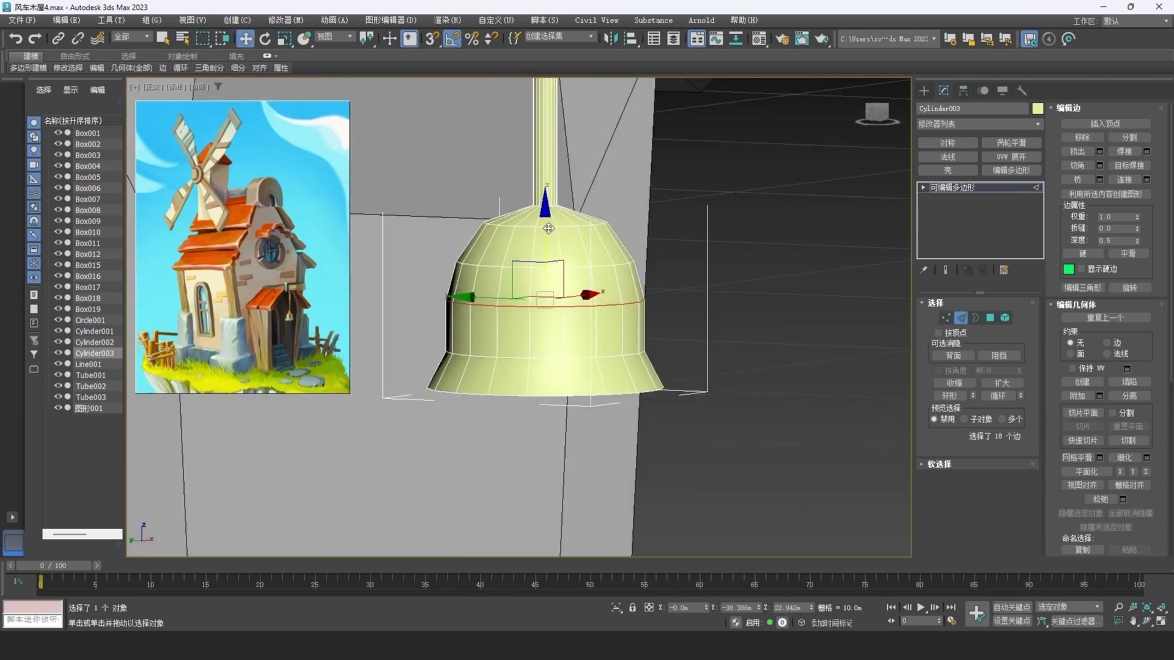
pyautogui.moveTo(554, 239); pyautogui.dragTo(553, 240)
pyautogui.scroll(-3, 564, 261)
pyautogui.keyDown('alt'); pyautogui.moveTo(608, 287); pyautogui.dragTo(598, 325, button='middle'); pyautogui.keyUp('alt')
pyautogui.scroll(3, 563, 265)
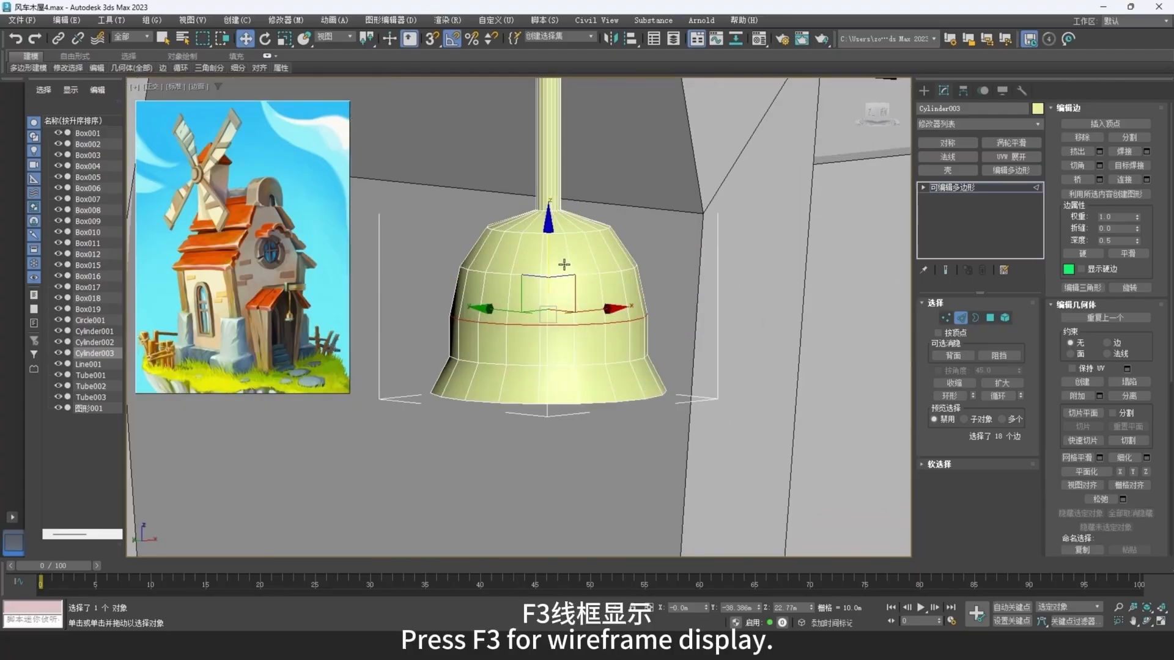
# Step: Select all vertices of the bell body below the rod in wireframe display and scale them down uniformly
pyautogui.press('F3')
pyautogui.press('1')
pyautogui.moveTo(602, 277); pyautogui.dragTo(612, 326, button='middle')
pyautogui.moveTo(742, 482); pyautogui.dragTo(351, 281)
pyautogui.keyDown('alt'); pyautogui.moveTo(563, 360); pyautogui.dragTo(582, 379, button='middle'); pyautogui.keyUp('alt')
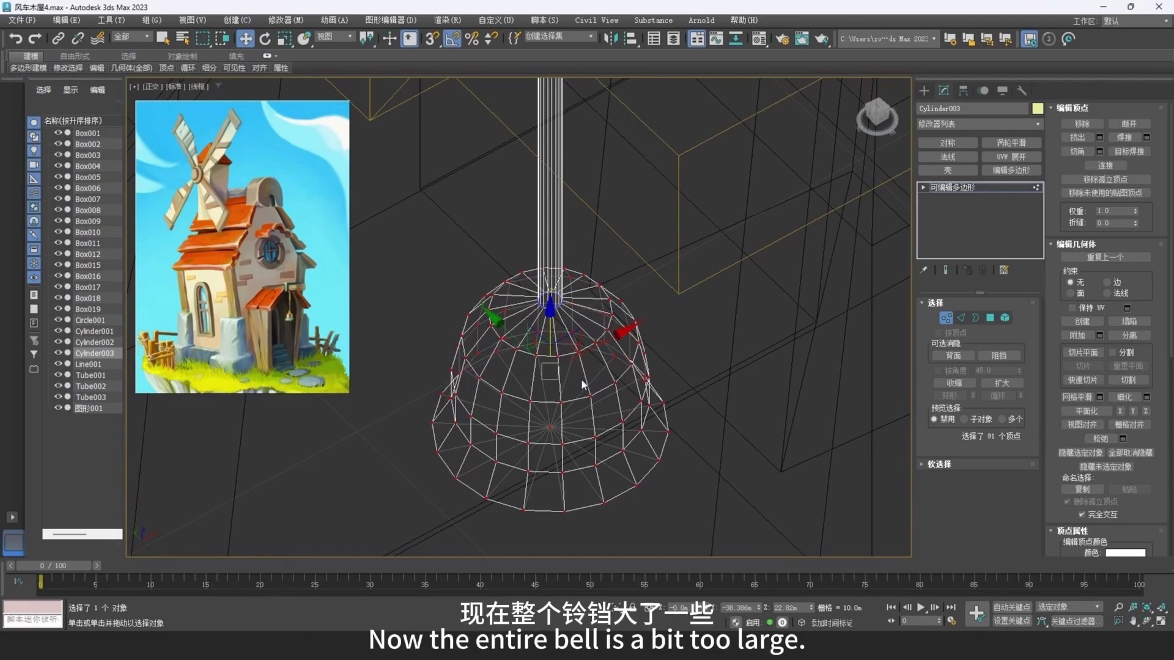
pyautogui.press('r')
pyautogui.moveTo(551, 411); pyautogui.dragTo(552, 414)
pyautogui.press('F3')
pyautogui.moveTo(638, 411)
pyautogui.keyDown('alt'); pyautogui.mouseDown(button='middle')
pyautogui.moveTo(637, 342)
pyautogui.moveTo(676, 345)
pyautogui.moveTo(641, 395)
pyautogui.mouseUp(button='middle'); pyautogui.keyUp('alt')
pyautogui.scroll(-3, 638, 343)
pyautogui.scroll(-6, 676, 317)
pyautogui.scroll(4, 733, 358)
pyautogui.scroll(4, 689, 342)
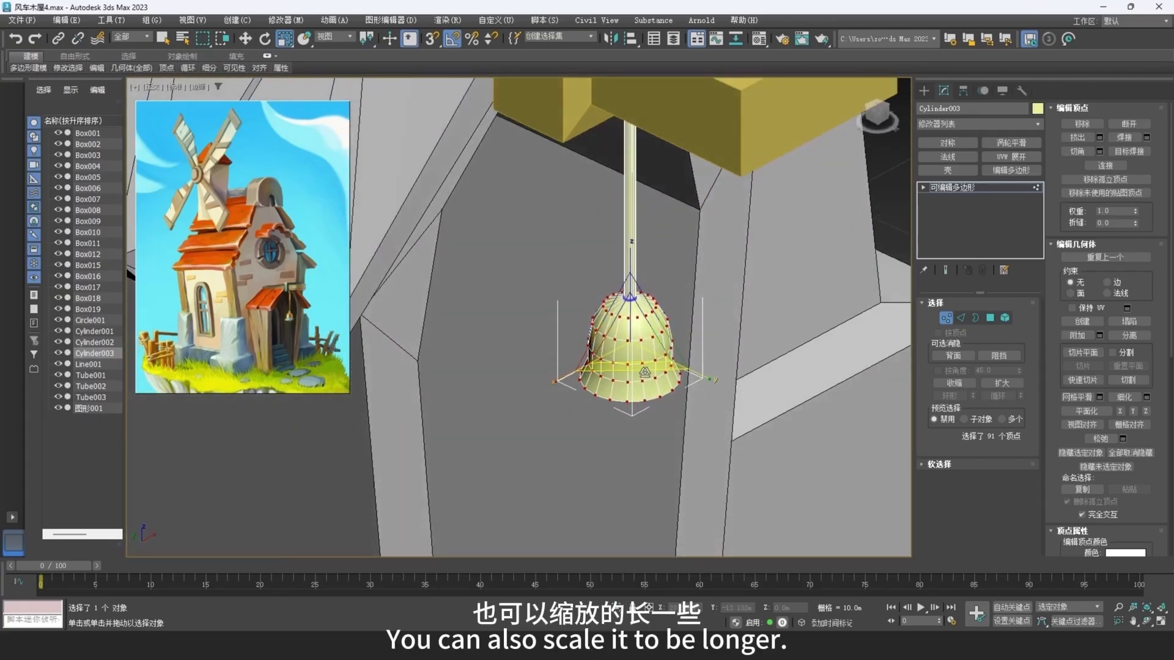
# Step: Scale the bell body slightly smaller and stretch it vertically to match the proportions in the concept art
pyautogui.moveTo(643, 369); pyautogui.dragTo(642, 378)
pyautogui.keyDown('alt'); pyautogui.moveTo(643, 378); pyautogui.dragTo(641, 346, button='middle'); pyautogui.keyUp('alt')
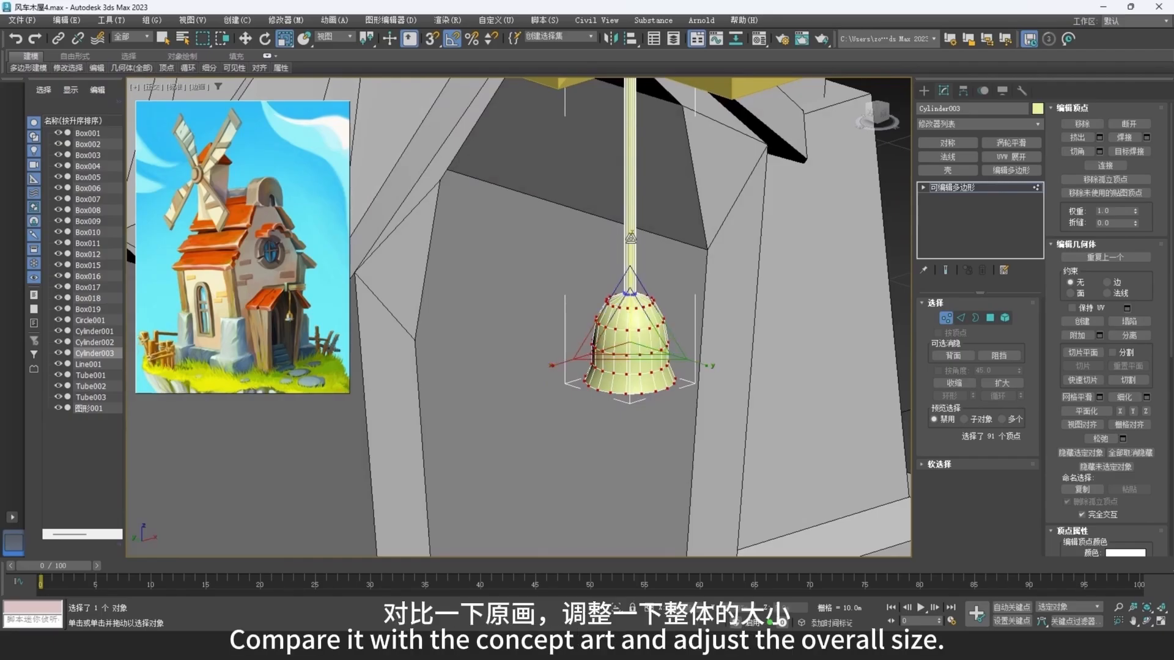
pyautogui.scroll(4, 636, 245)
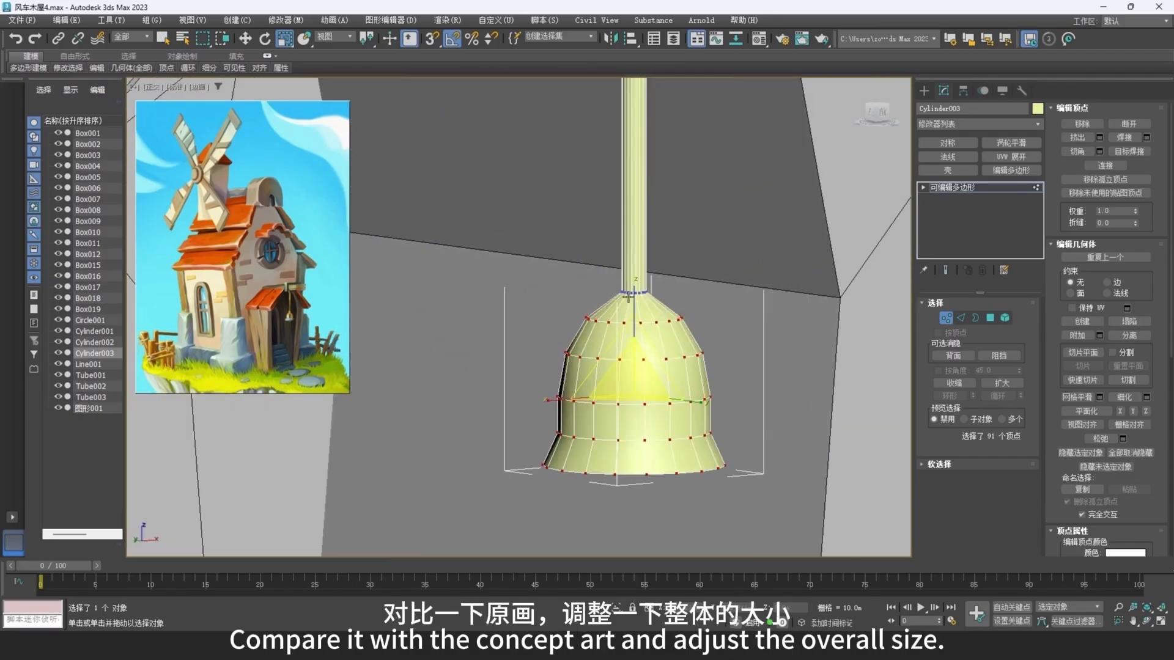
pyautogui.press('w')
pyautogui.scroll(-10, 634, 307)
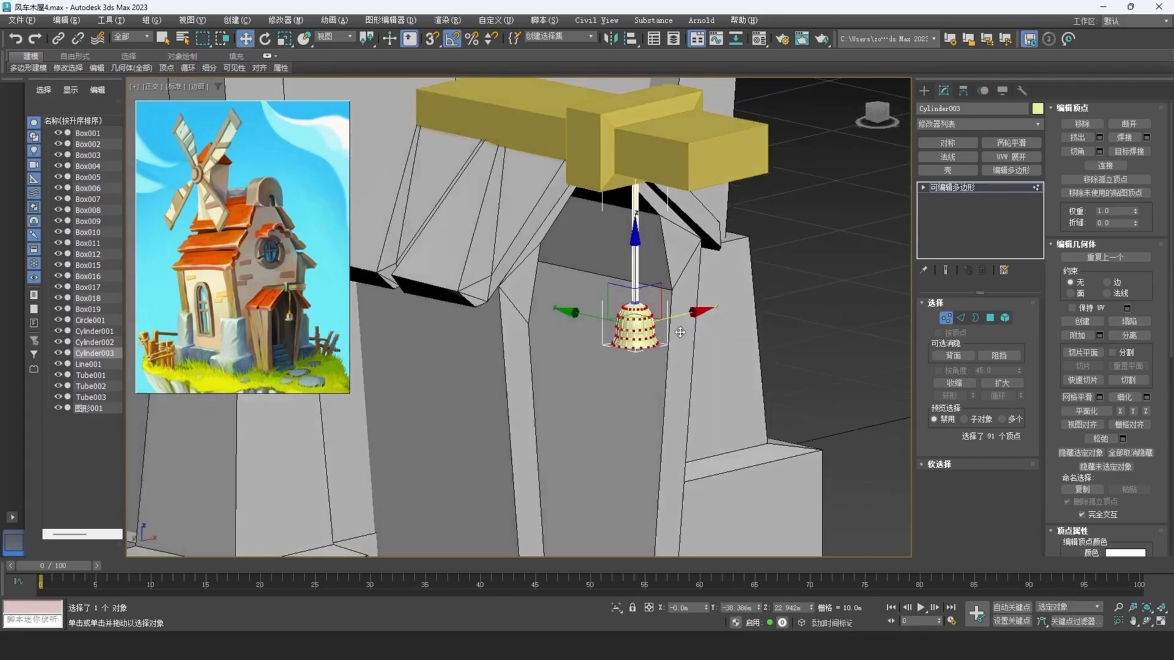
pyautogui.scroll(4, 678, 324)
pyautogui.press('r')
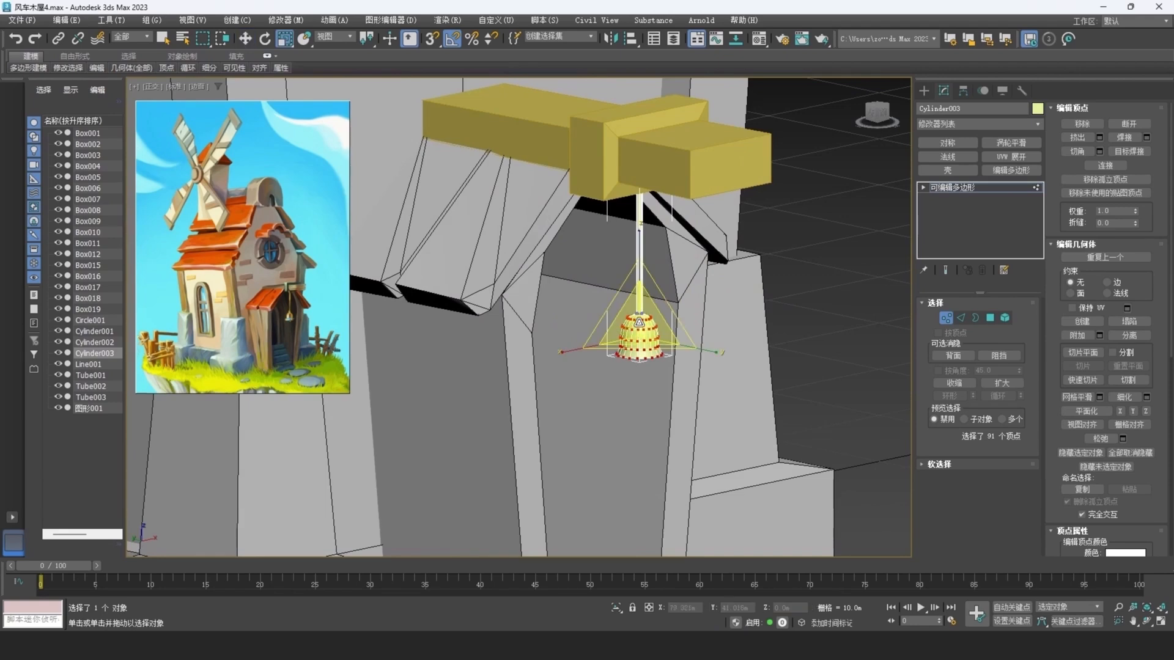
pyautogui.scroll(10, 648, 337)
# Step: Raise the bell body's vertices to about Z 23.24 m, leave vertex editing and deselect the bell
pyautogui.press('w')
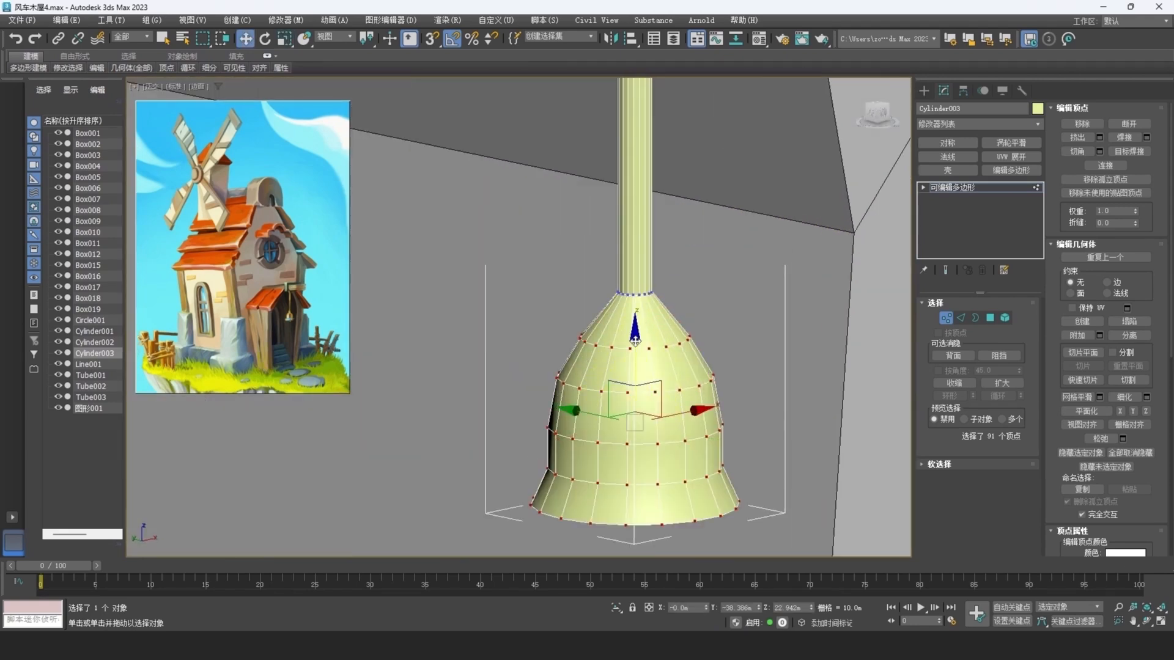
pyautogui.moveTo(634, 318); pyautogui.dragTo(634, 293)
pyautogui.scroll(-11, 702, 355)
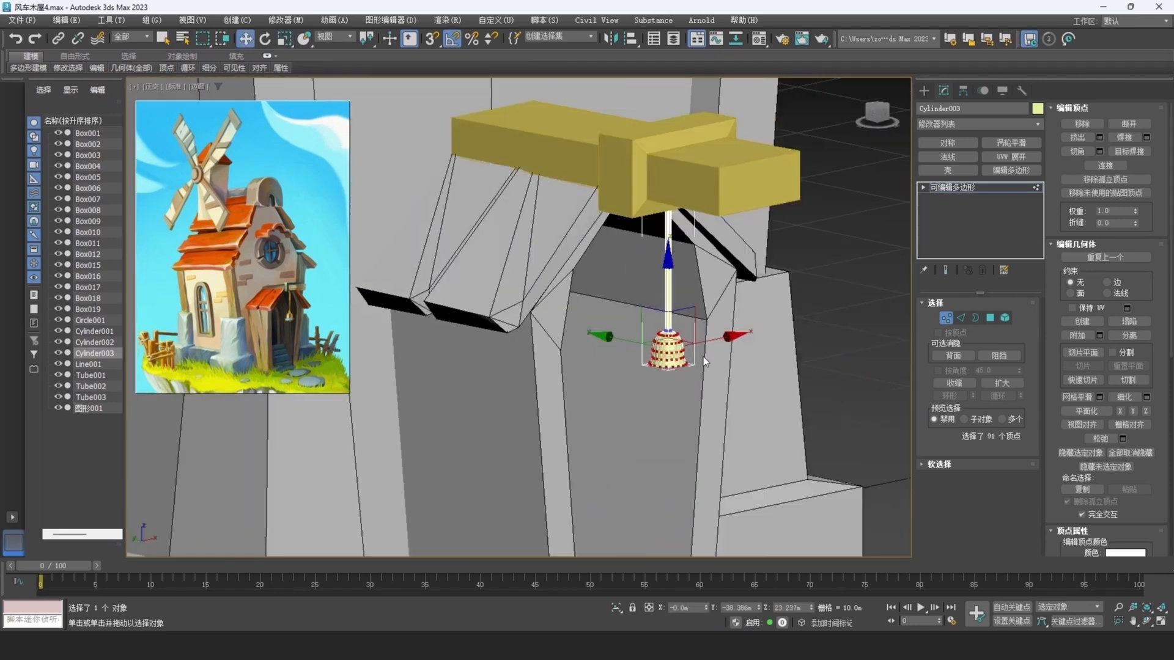
pyautogui.keyDown('alt'); pyautogui.moveTo(717, 367); pyautogui.dragTo(741, 366, button='middle'); pyautogui.keyUp('alt')
pyautogui.click(944, 319)
pyautogui.keyDown('alt'); pyautogui.moveTo(741, 366); pyautogui.dragTo(734, 392, button='middle'); pyautogui.keyUp('alt')
pyautogui.click(766, 394)
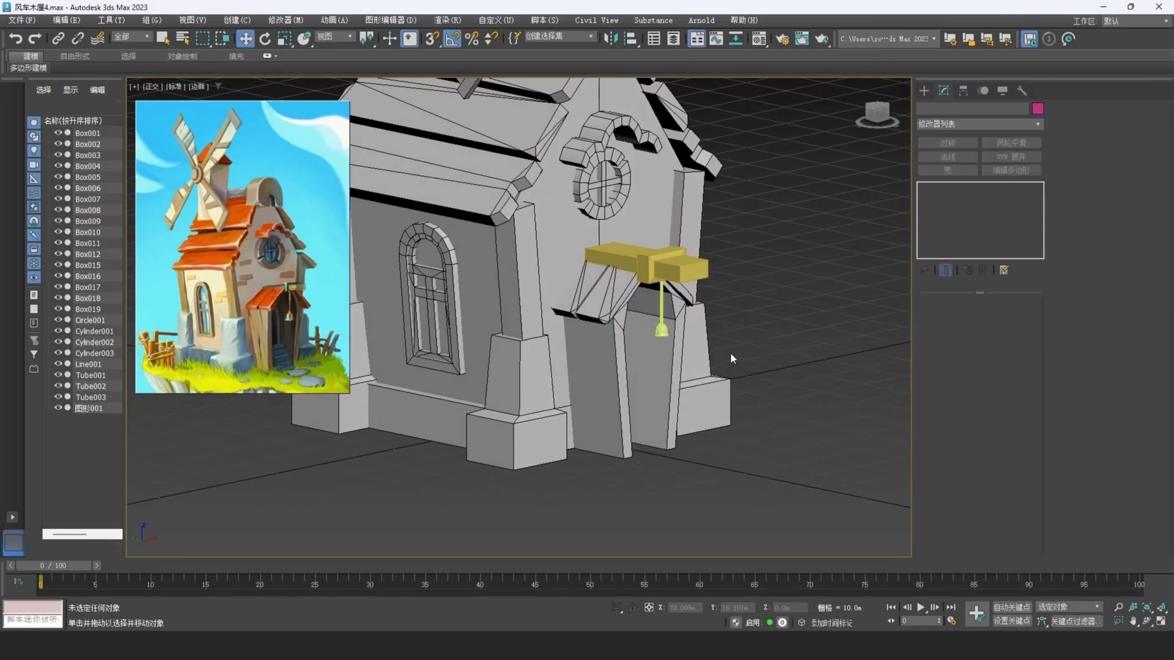
# Step: Select all of the windmill house's models and assign them the gray 01 - Default material
pyautogui.scroll(-8, 730, 352)
pyautogui.moveTo(435, 77); pyautogui.dragTo(436, 79)
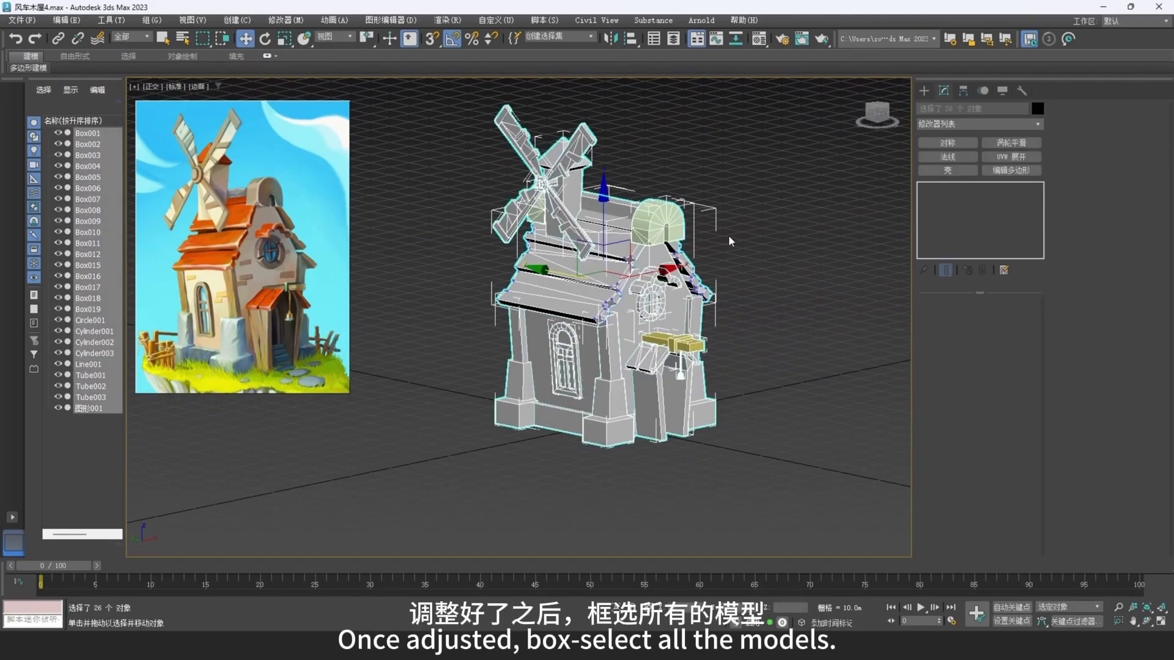
pyautogui.press('m')
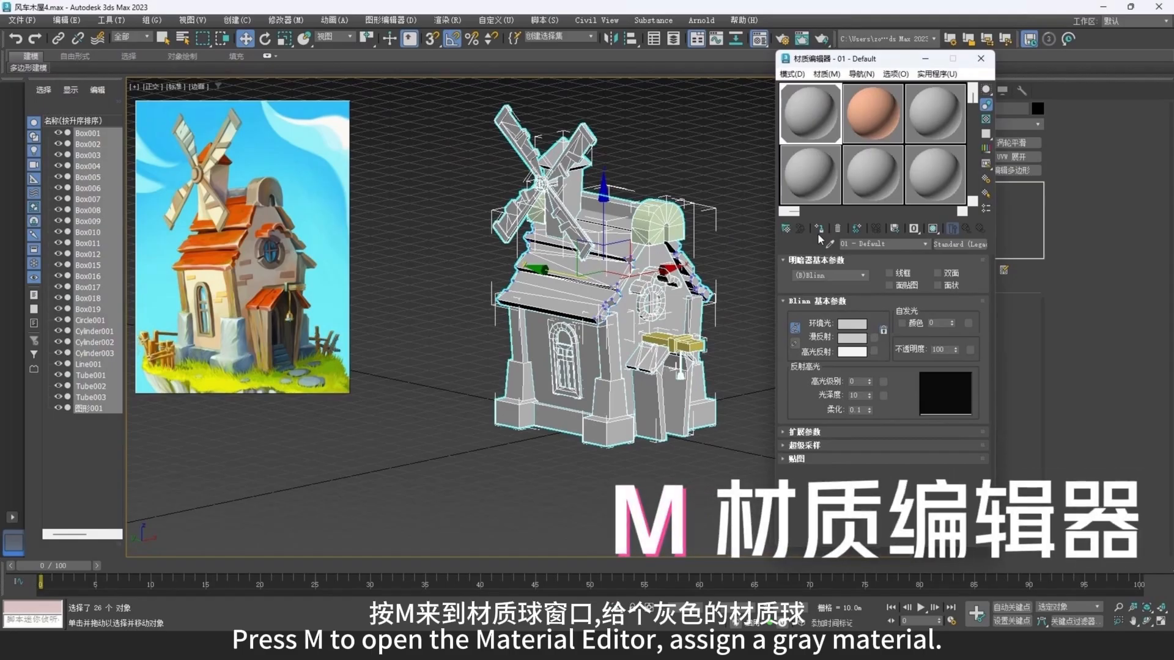
pyautogui.click(818, 228)
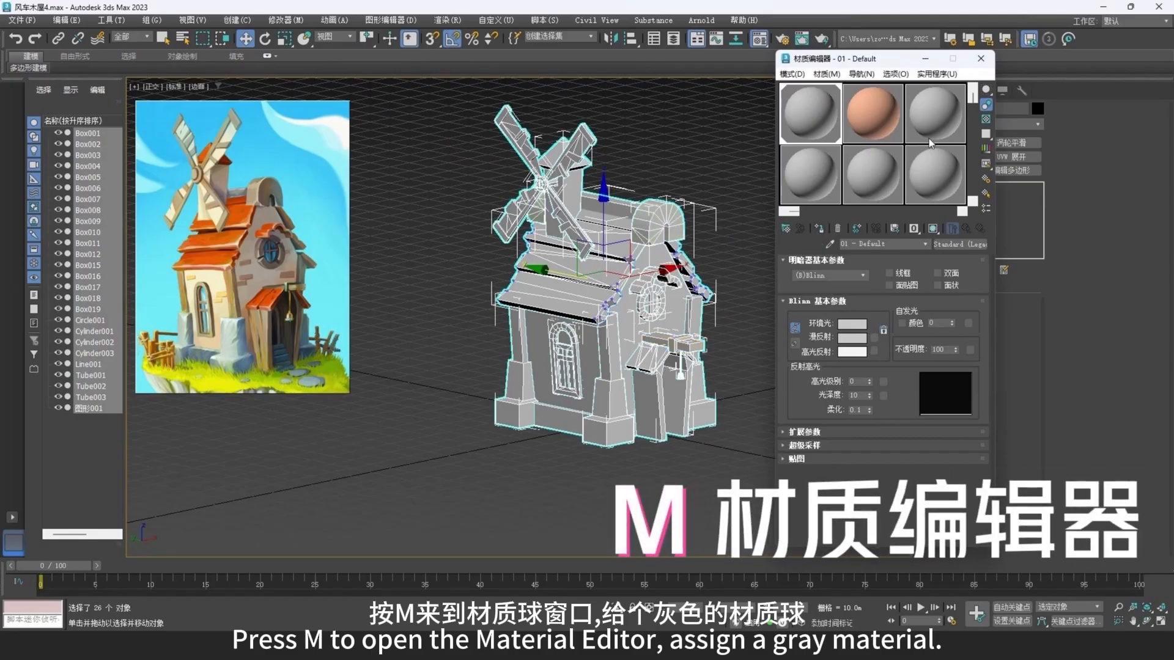
# Step: Close the material editor and set the wireframe color of all selected models to black
pyautogui.click(981, 58)
pyautogui.click(1037, 110)
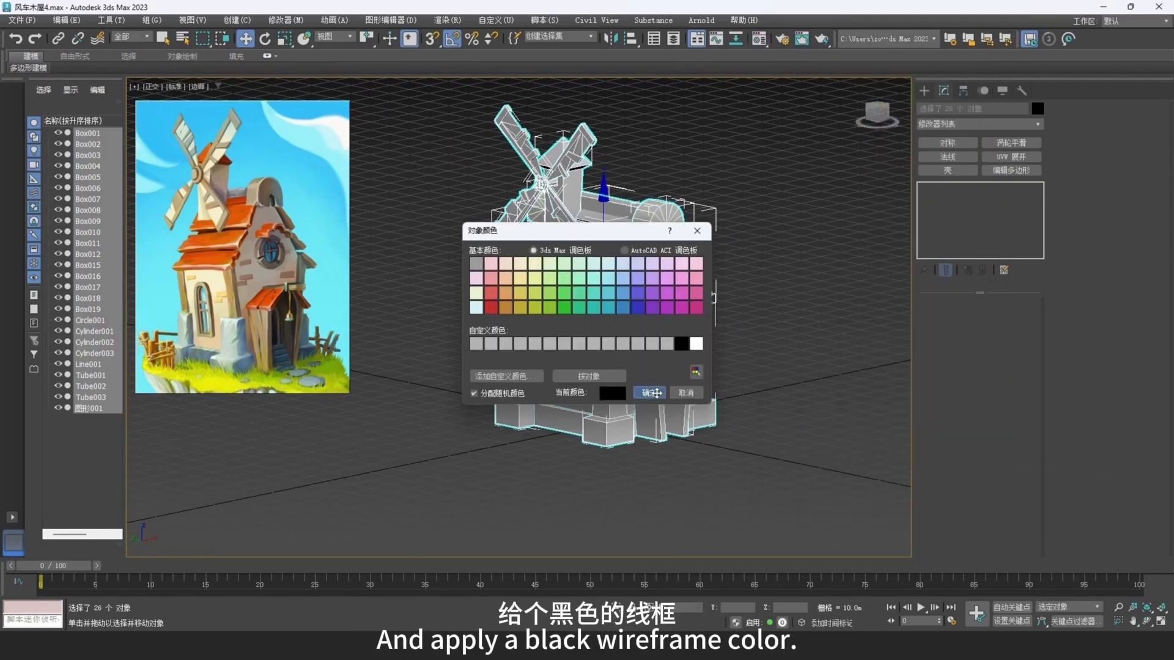
pyautogui.click(653, 393)
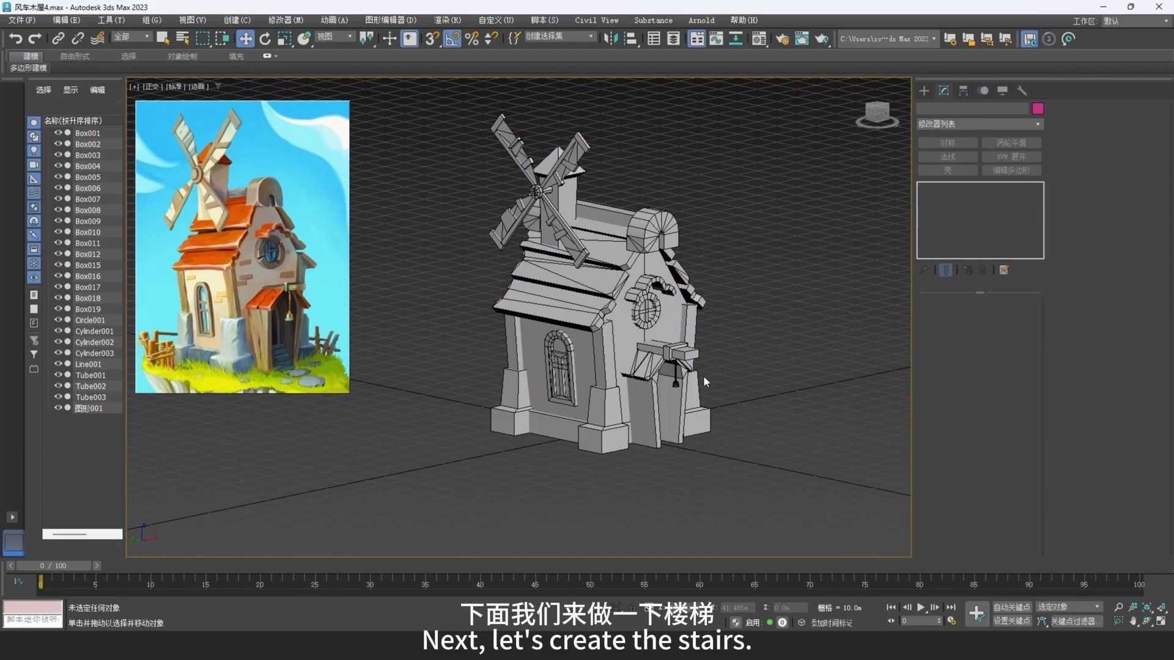
# Step: Create a box in the doorway as the first stair, about 13.7 m long, 9.2 m wide and 2.4 m high
pyautogui.scroll(3, 702, 379)
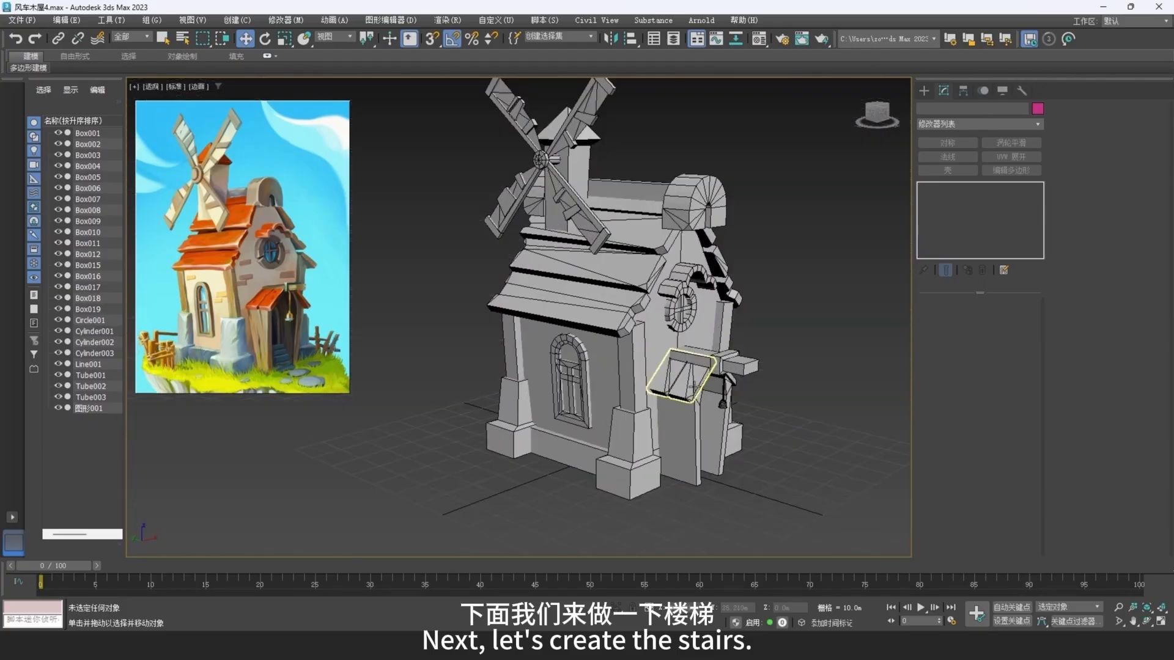
pyautogui.moveTo(693, 387); pyautogui.dragTo(627, 367, button='middle')
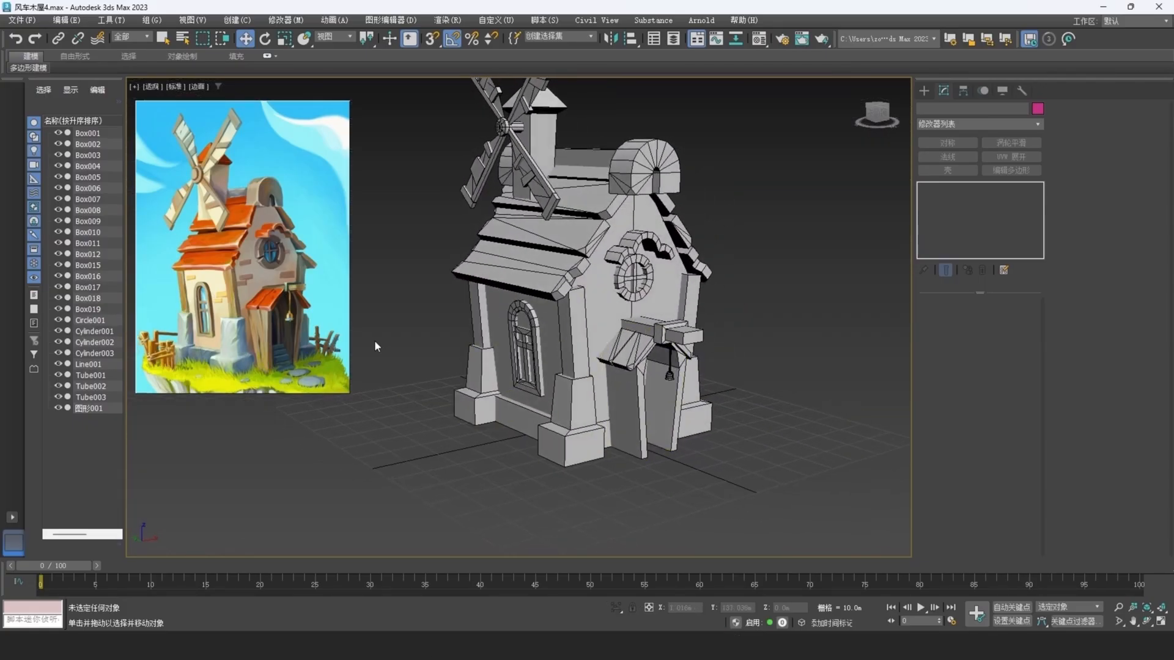
pyautogui.click(922, 91)
pyautogui.click(947, 172)
pyautogui.keyDown('alt'); pyautogui.moveTo(612, 397); pyautogui.dragTo(647, 438, button='middle'); pyautogui.keyUp('alt')
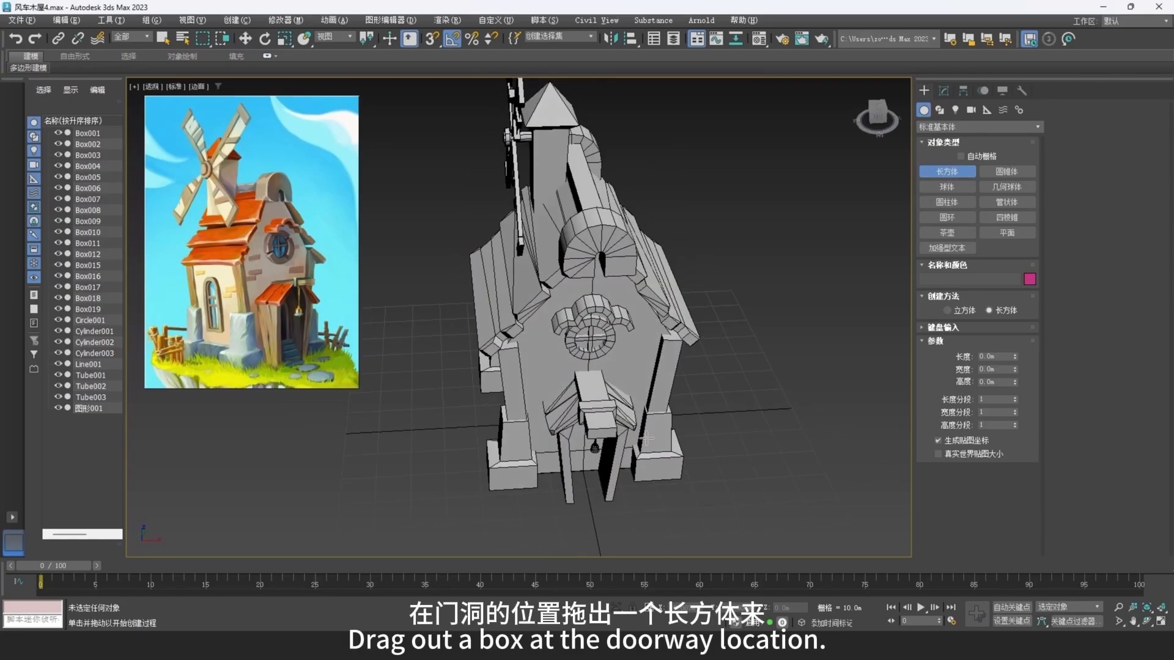
pyautogui.scroll(10, 568, 410)
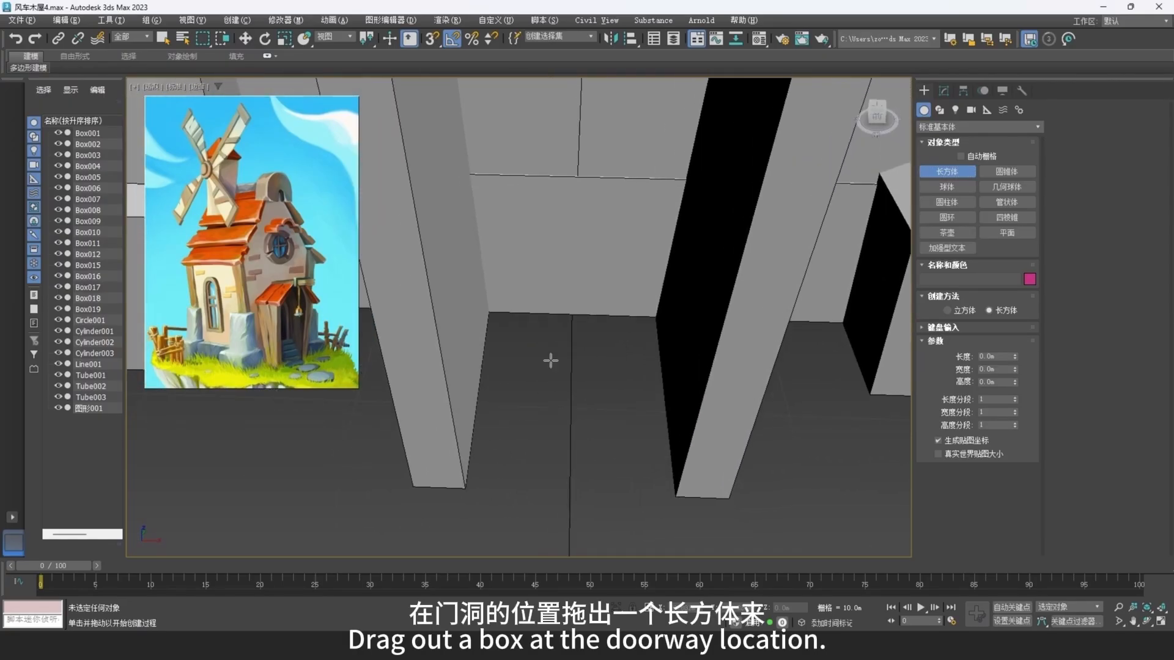
pyautogui.moveTo(507, 373); pyautogui.dragTo(683, 513)
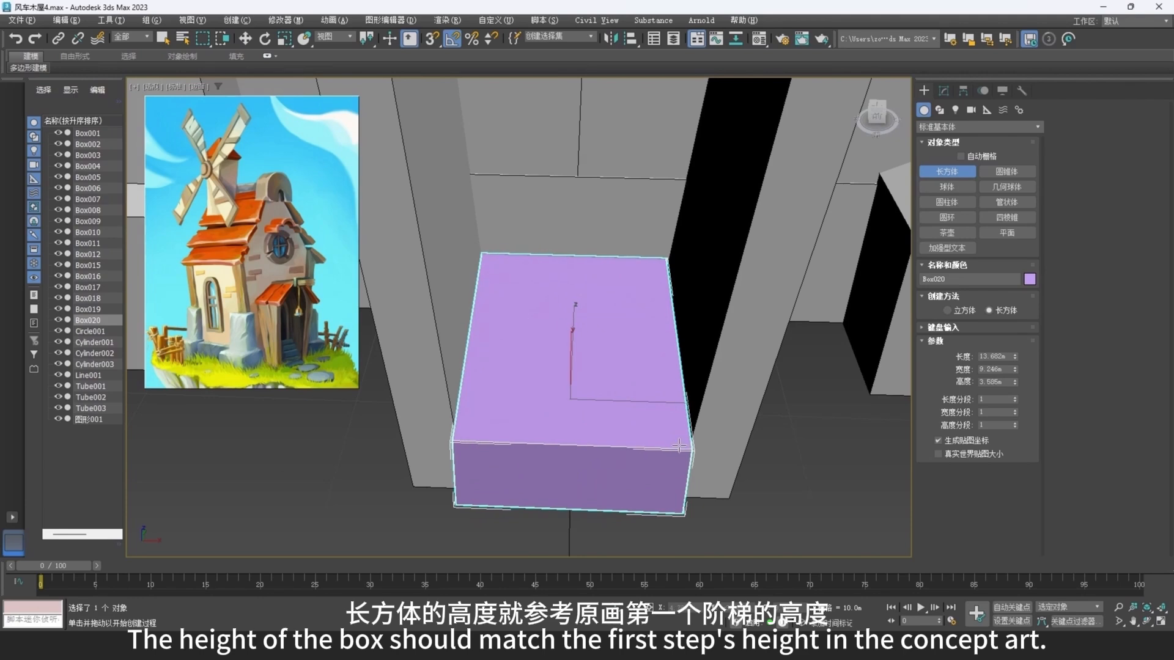
pyautogui.keyDown('alt'); pyautogui.moveTo(567, 391); pyautogui.dragTo(622, 371, button='middle'); pyautogui.keyUp('alt')
pyautogui.press('w')
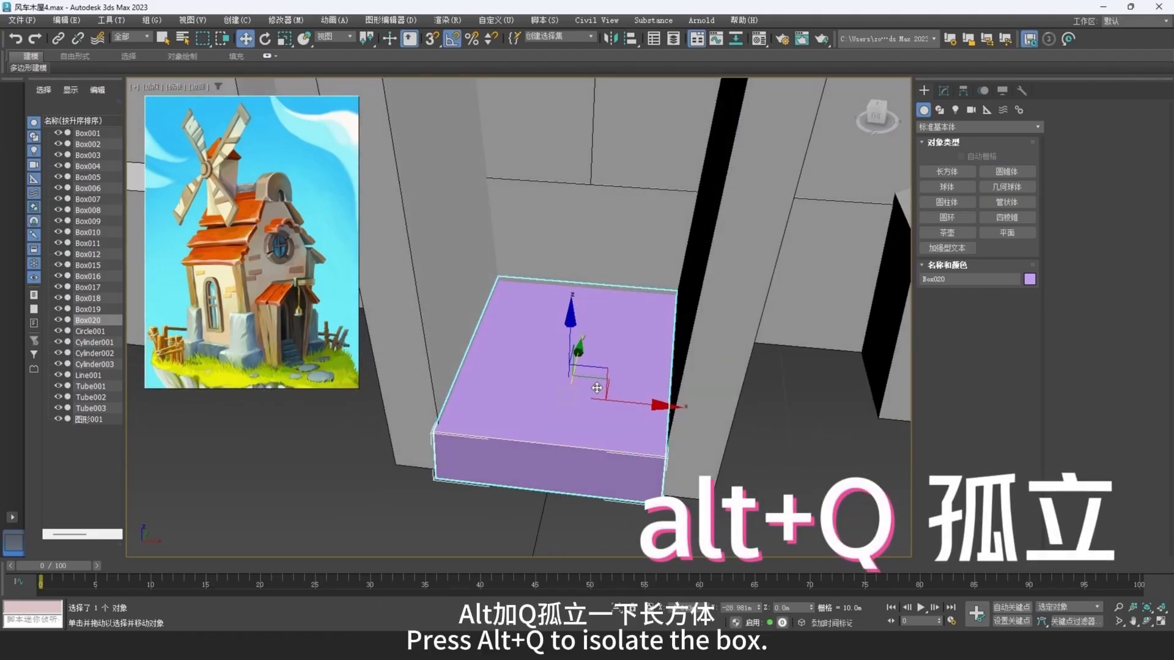
# Step: Isolate the new doorway box and convert it to an editable poly
pyautogui.hotkey('alt', 'q')
pyautogui.keyDown('alt'); pyautogui.moveTo(533, 357); pyautogui.dragTo(651, 300, button='middle'); pyautogui.keyUp('alt')
pyautogui.rightClick(719, 292)
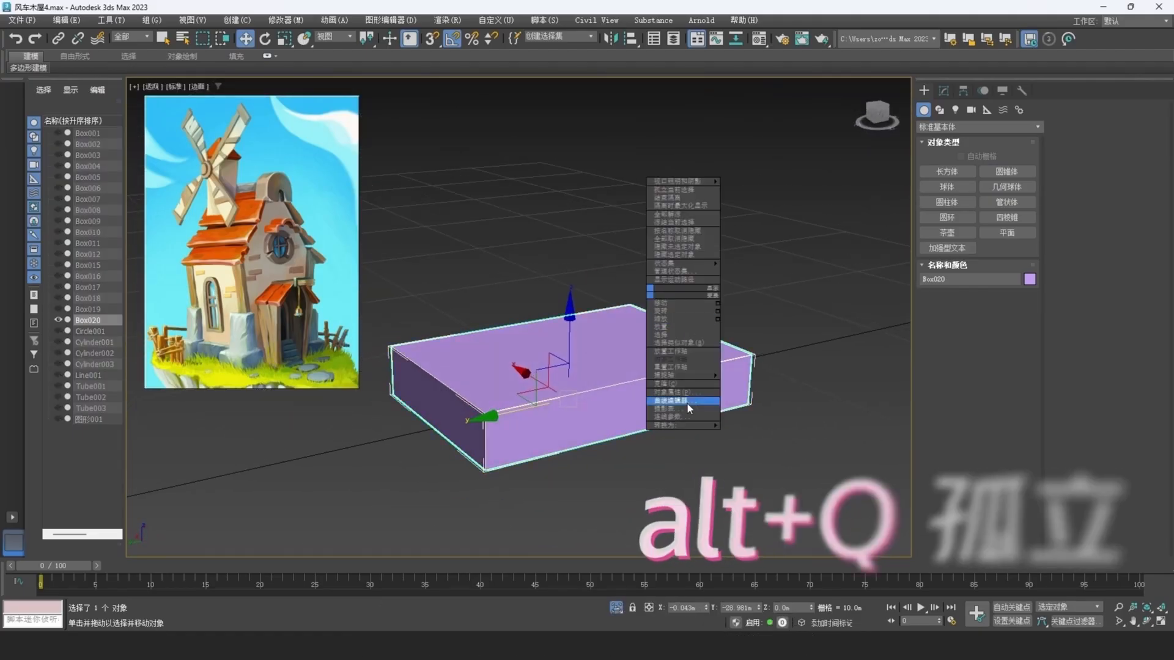
pyautogui.moveTo(682, 424)
pyautogui.click(777, 433)
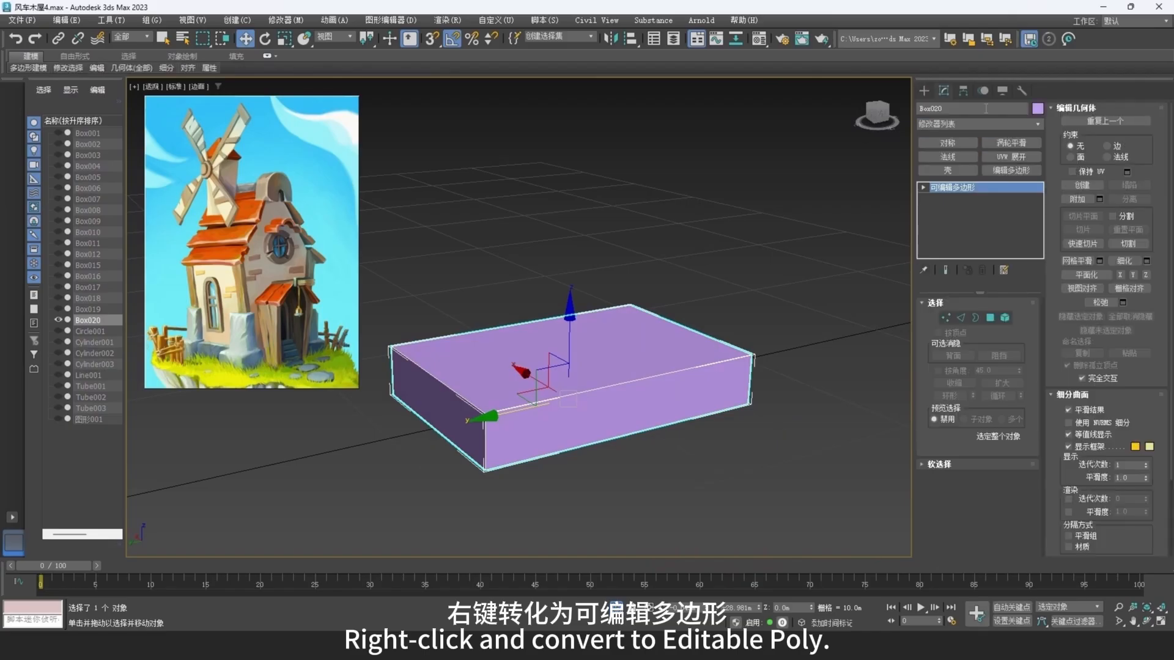
# Step: Delete the doorway box's hidden back and bottom faces and bring the rest of the house back into view
pyautogui.click(990, 318)
pyautogui.click(428, 398)
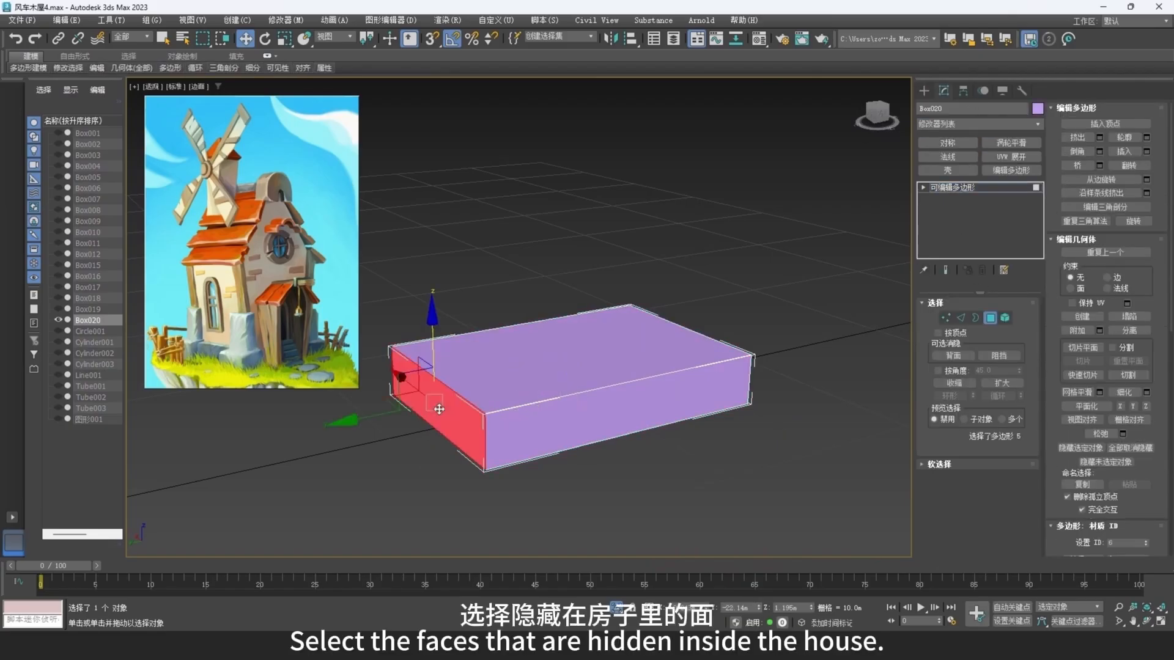
pyautogui.keyDown('alt'); pyautogui.moveTo(428, 398); pyautogui.dragTo(520, 386, button='middle'); pyautogui.keyUp('alt')
pyautogui.keyDown('ctrl'); pyautogui.click(522, 412); pyautogui.keyUp('ctrl')
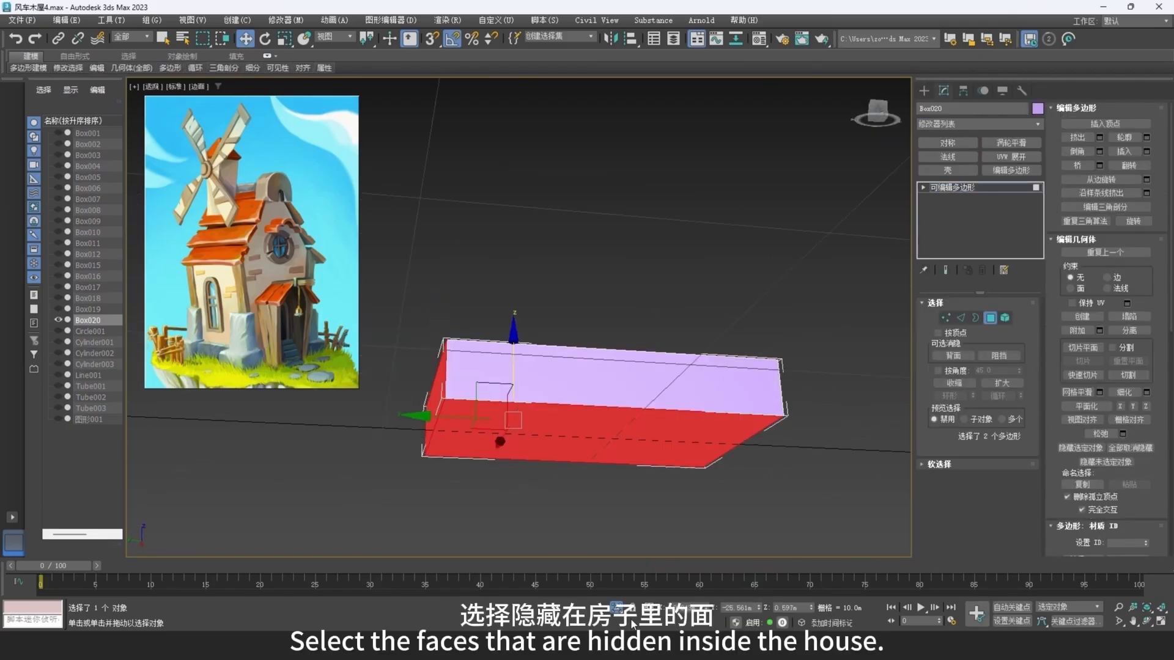
pyautogui.click(617, 607)
pyautogui.keyDown('alt'); pyautogui.moveTo(706, 361); pyautogui.dragTo(631, 365, button='middle'); pyautogui.keyUp('alt')
pyautogui.scroll(-4, 599, 366)
pyautogui.press('Delete')
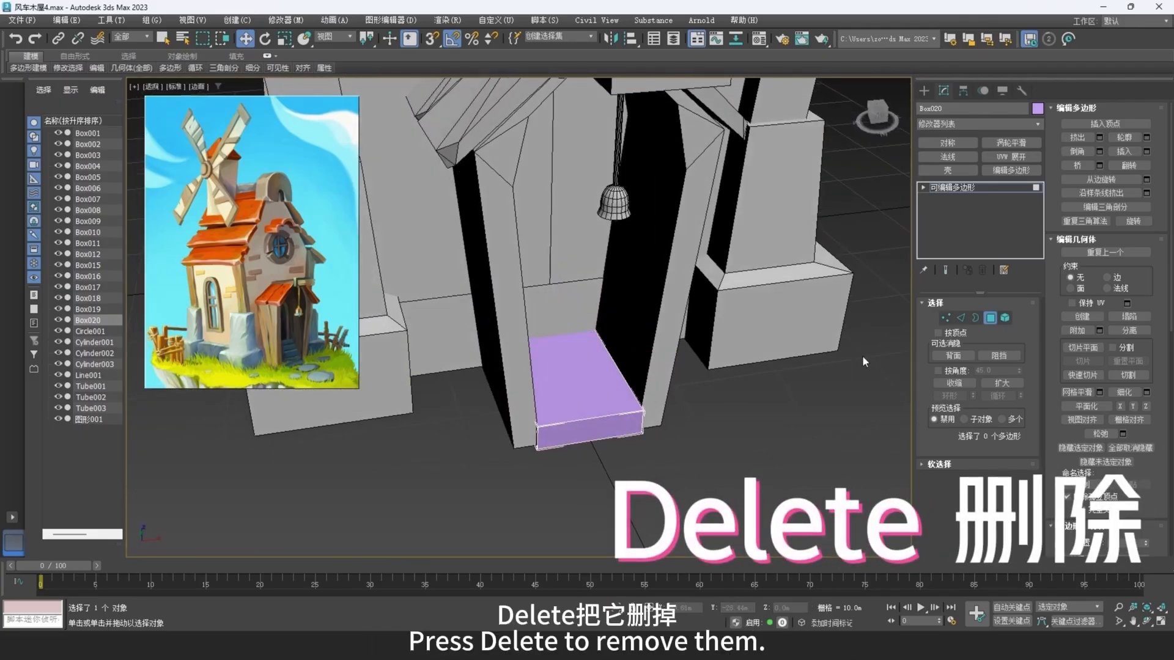
# Step: Connect the box's four lengthwise edges with 3 segments to divide its top into four treads
pyautogui.press('2')
pyautogui.press('F3')
pyautogui.keyDown('alt'); pyautogui.moveTo(623, 342); pyautogui.dragTo(627, 395, button='middle'); pyautogui.keyUp('alt')
pyautogui.moveTo(716, 371); pyautogui.dragTo(464, 407)
pyautogui.scroll(4, 537, 395)
pyautogui.press('F3')
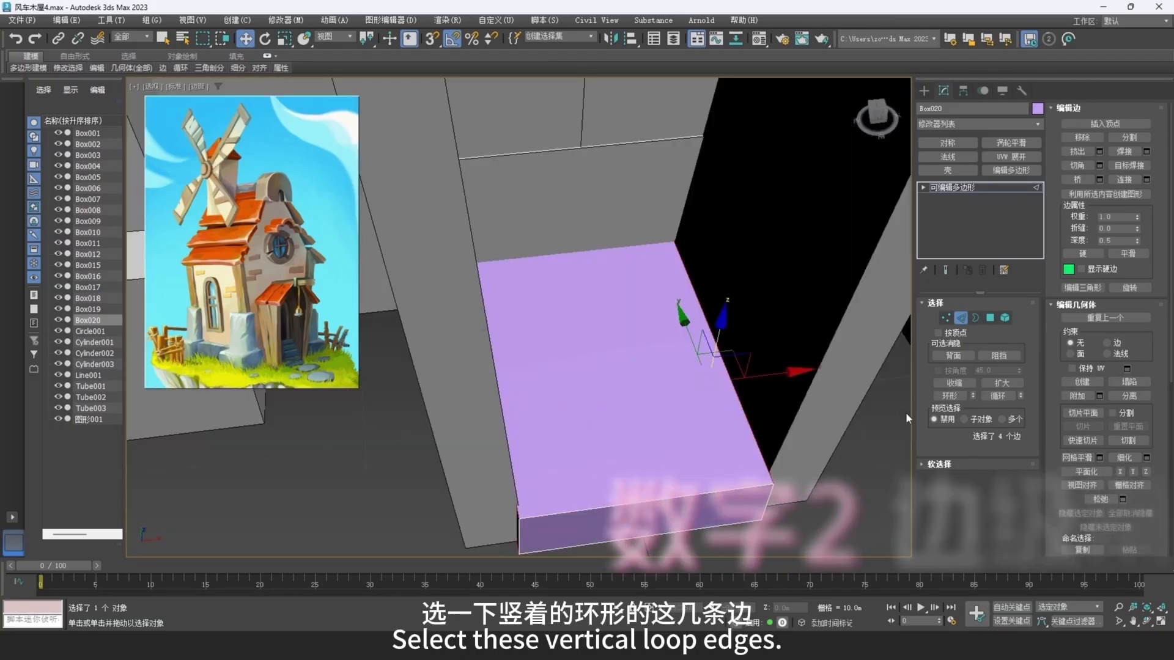
pyautogui.click(1146, 179)
pyautogui.keyDown('alt'); pyautogui.moveTo(644, 391); pyautogui.dragTo(540, 326, button='middle'); pyautogui.keyUp('alt')
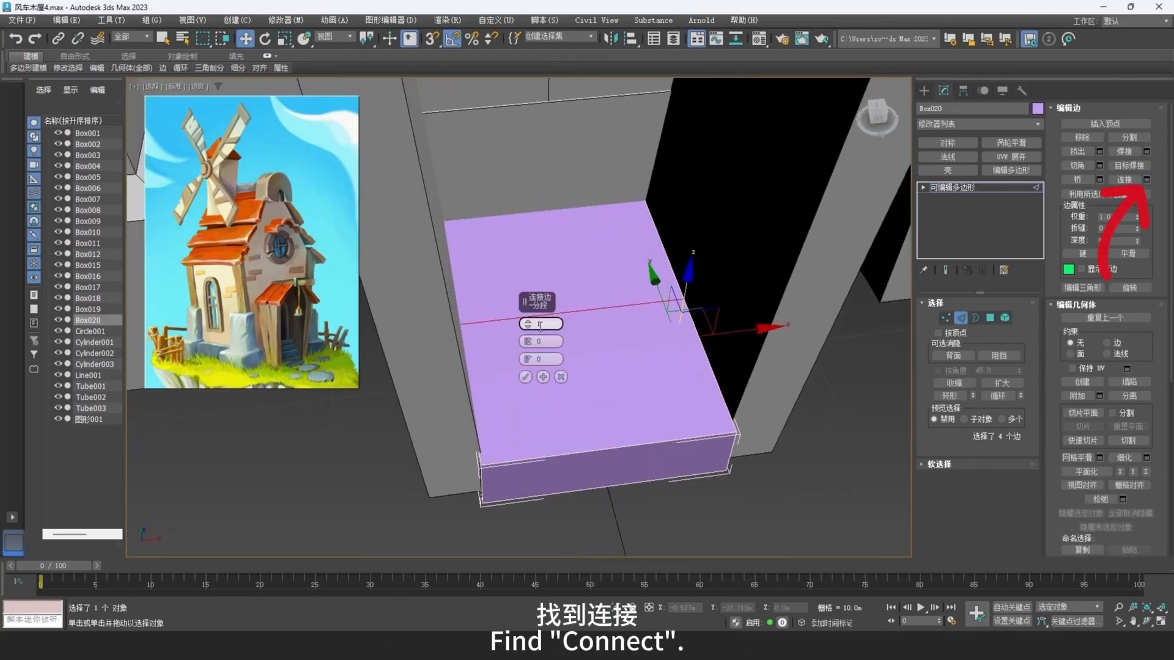
pyautogui.click(529, 322)
pyautogui.click(530, 322)
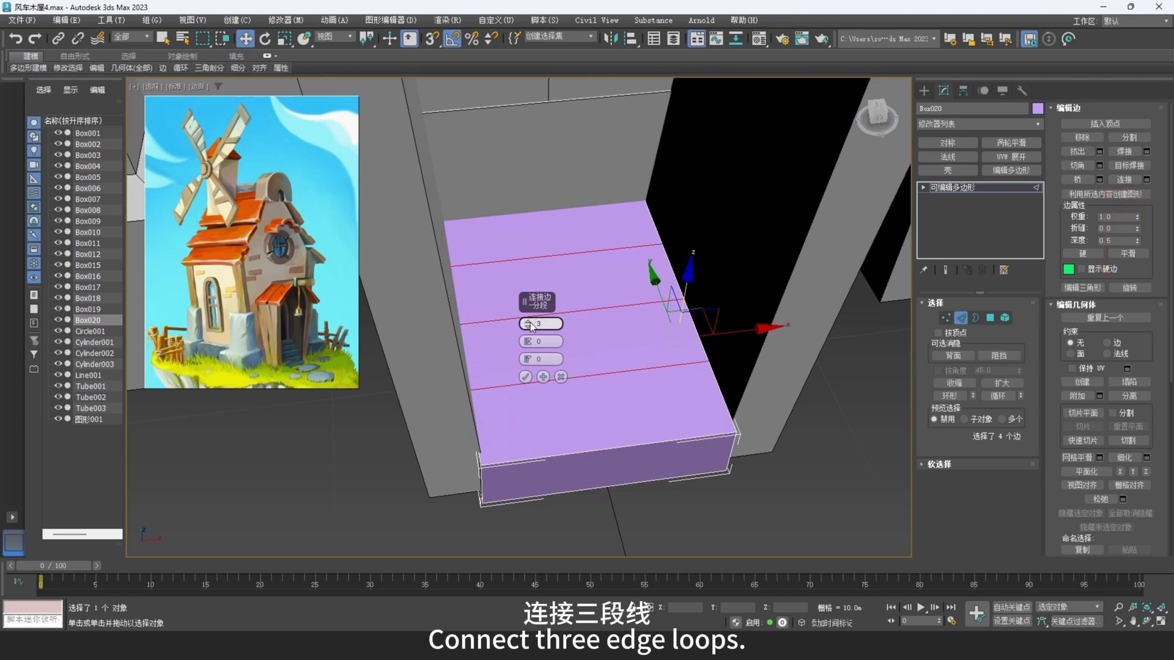
pyautogui.click(526, 377)
# Step: Extrude the three rear top faces of the box upward by 2.075 m to form the second stair
pyautogui.click(992, 318)
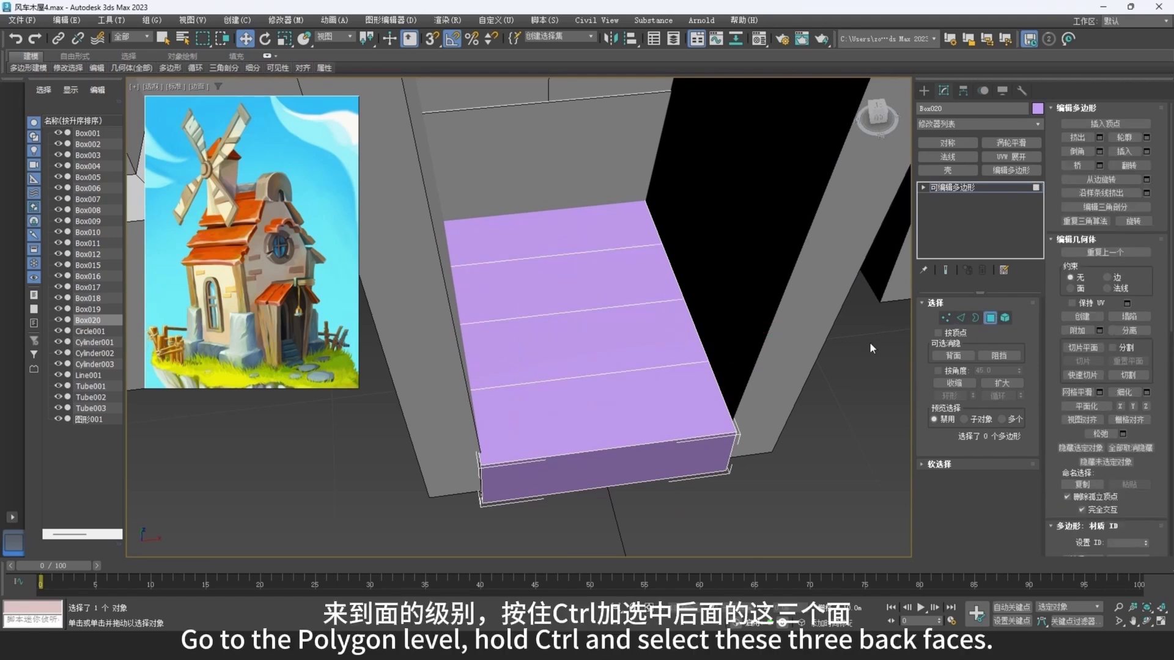
pyautogui.click(636, 342)
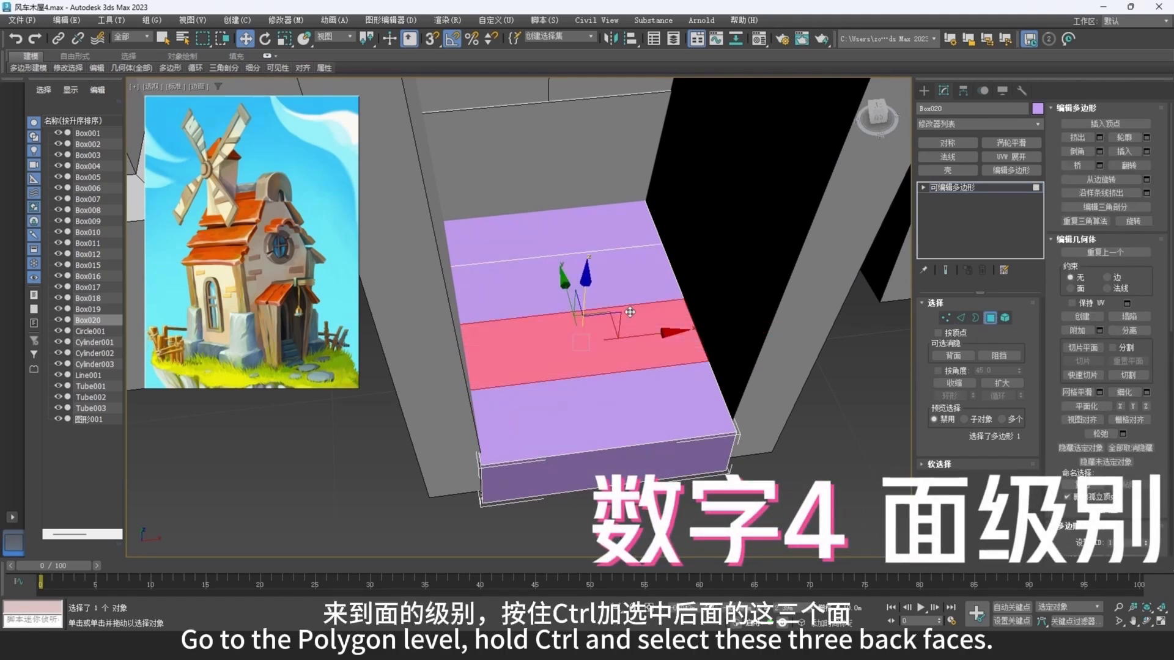
pyautogui.keyDown('ctrl'); pyautogui.click(627, 269); pyautogui.keyUp('ctrl')
pyautogui.keyDown('ctrl'); pyautogui.click(627, 247); pyautogui.keyUp('ctrl')
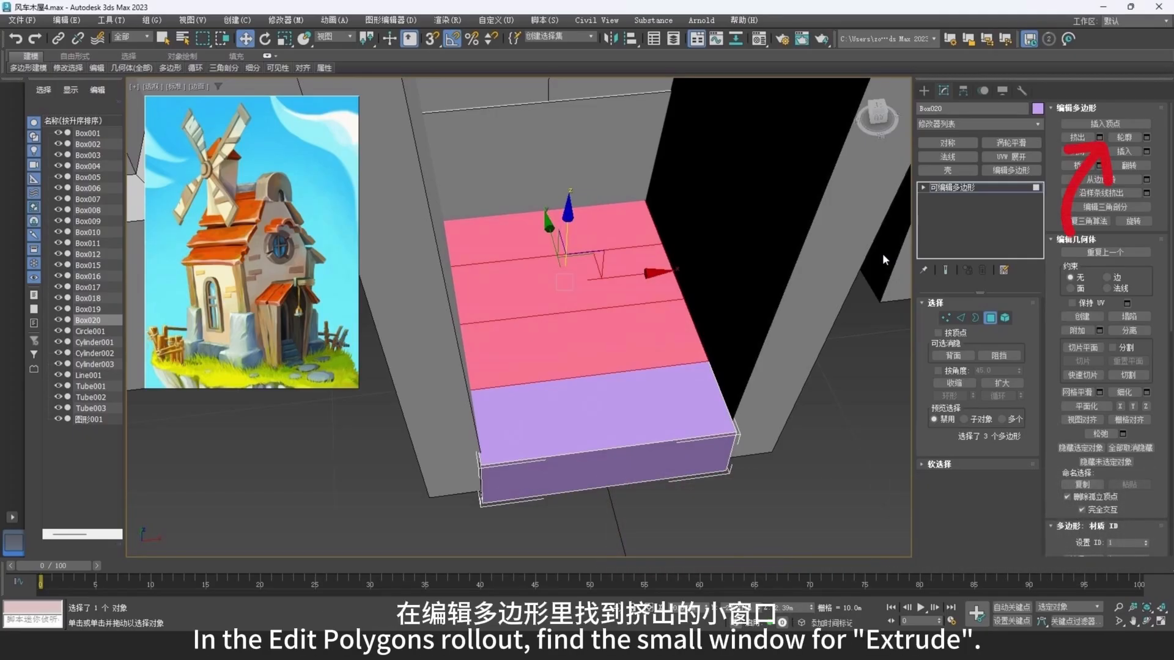
pyautogui.click(1100, 138)
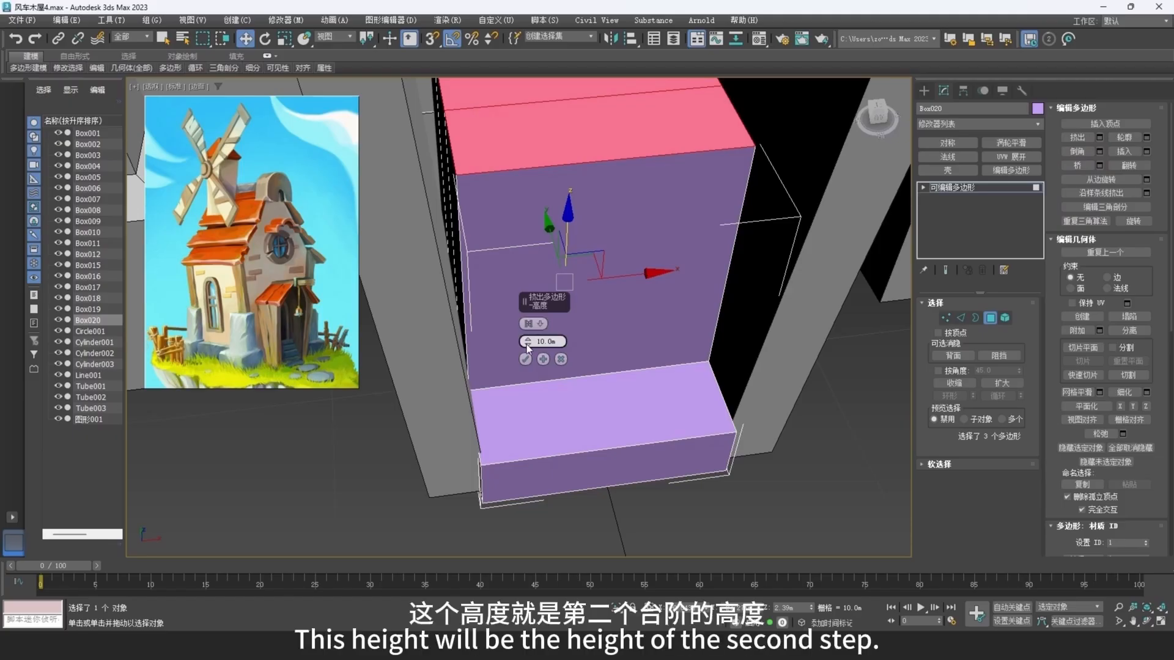
pyautogui.moveTo(527, 341); pyautogui.dragTo(602, 354)
pyautogui.keyDown('alt'); pyautogui.moveTo(602, 355); pyautogui.dragTo(608, 312, button='middle'); pyautogui.keyUp('alt')
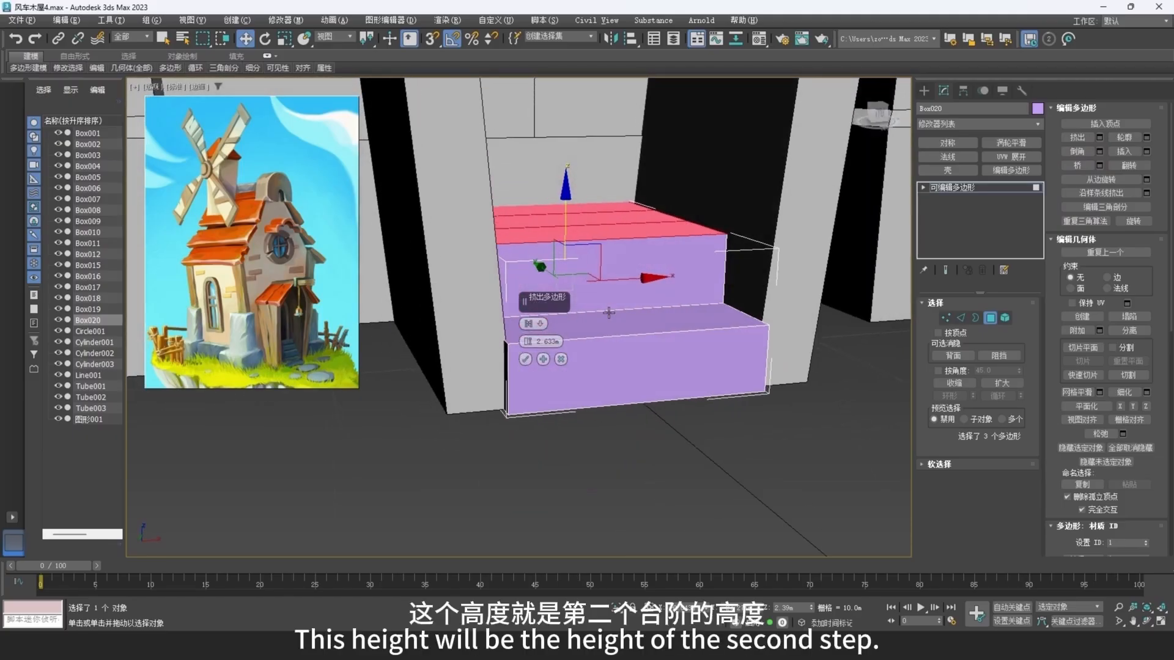
pyautogui.moveTo(529, 348); pyautogui.dragTo(530, 347)
pyautogui.keyDown('alt'); pyautogui.moveTo(623, 305); pyautogui.dragTo(527, 361, button='middle'); pyautogui.keyUp('alt')
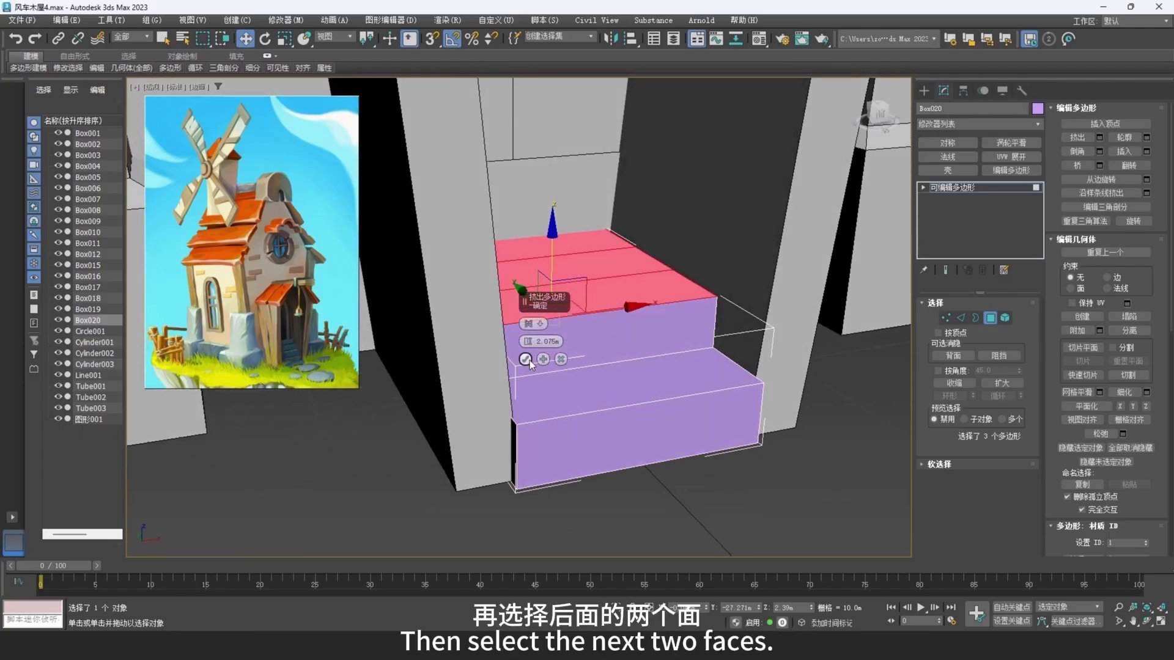
pyautogui.click(525, 359)
# Step: Extrude the two rearmost top faces by 2.075 m to form the third stair
pyautogui.click(568, 277)
pyautogui.keyDown('ctrl'); pyautogui.click(565, 248); pyautogui.keyUp('ctrl')
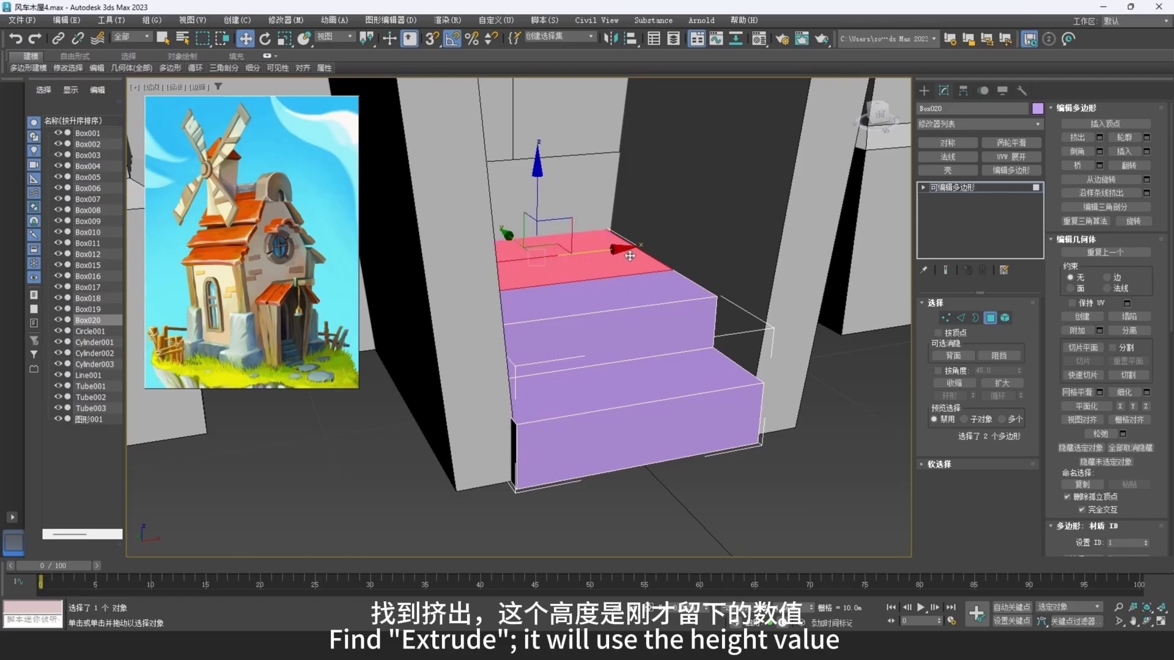
pyautogui.click(1100, 137)
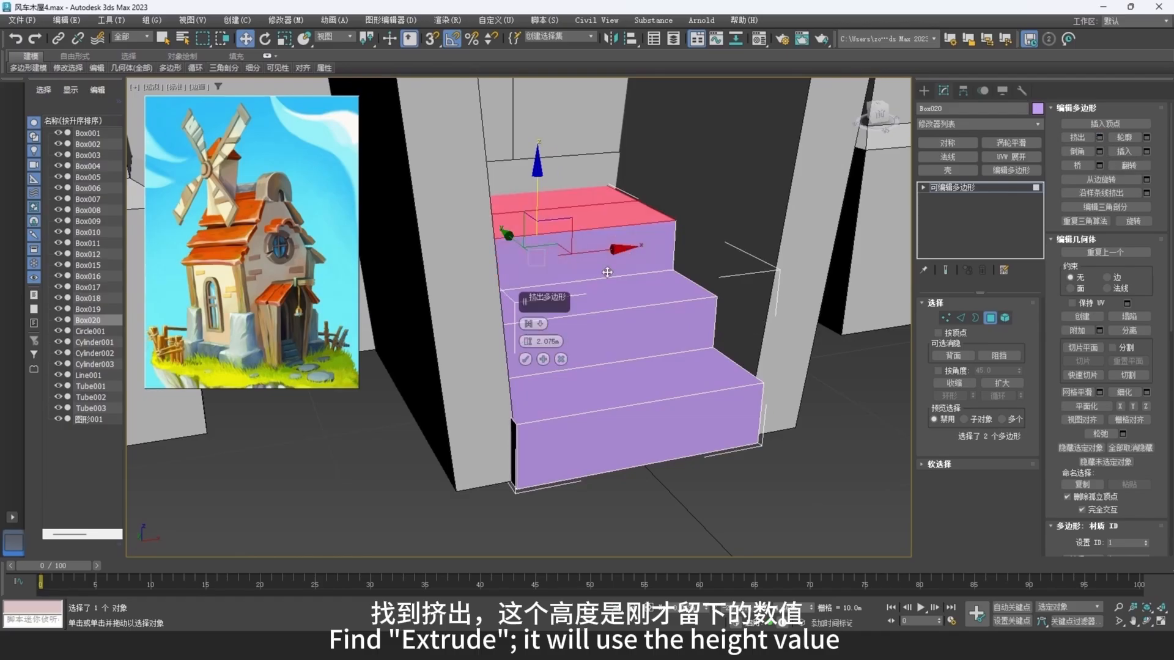
pyautogui.click(525, 359)
# Step: Extrude the last rear top face by 2.075 m to complete the fourth stair
pyautogui.click(575, 196)
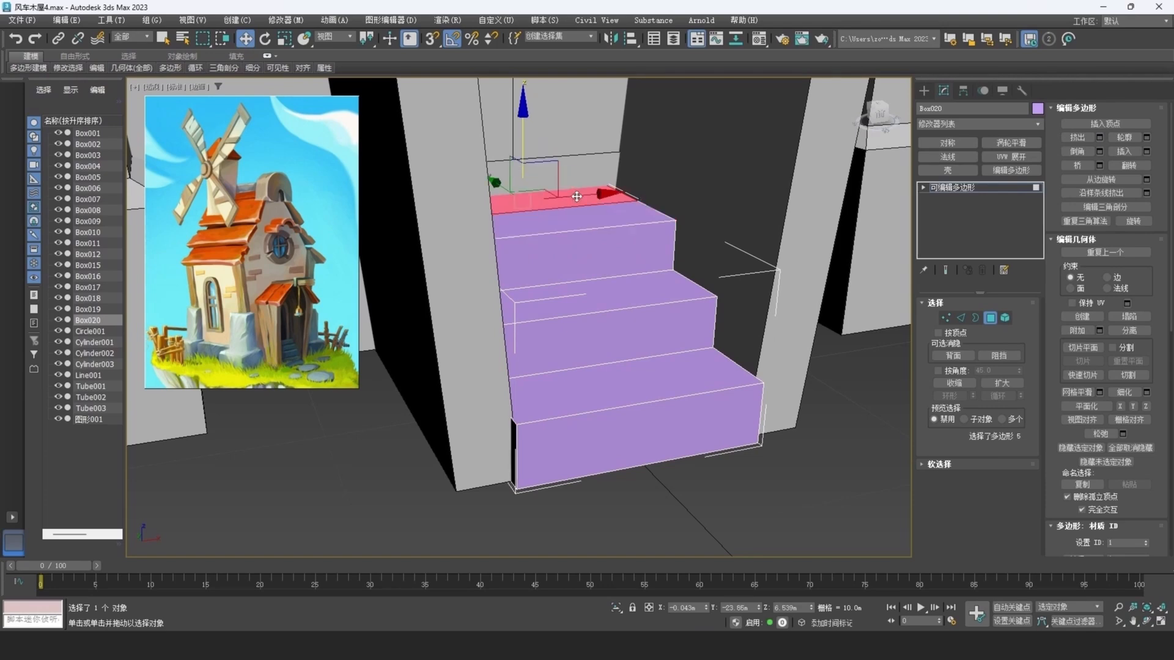
pyautogui.rightClick(576, 196)
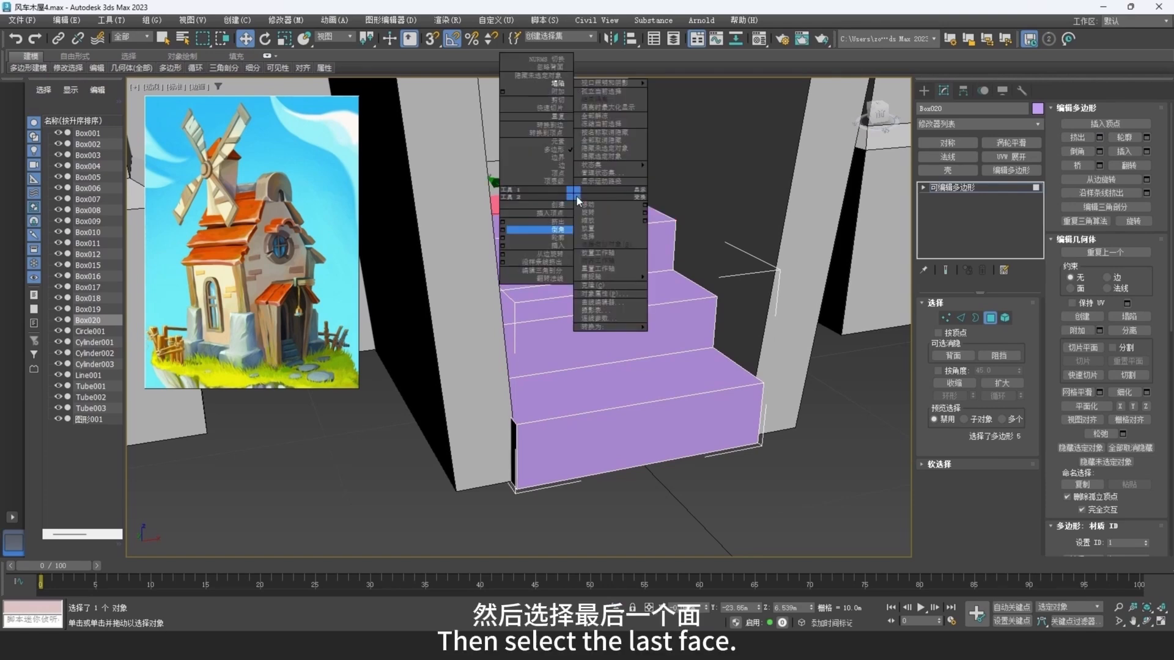
pyautogui.click(503, 222)
pyautogui.click(526, 359)
pyautogui.scroll(-6, 629, 272)
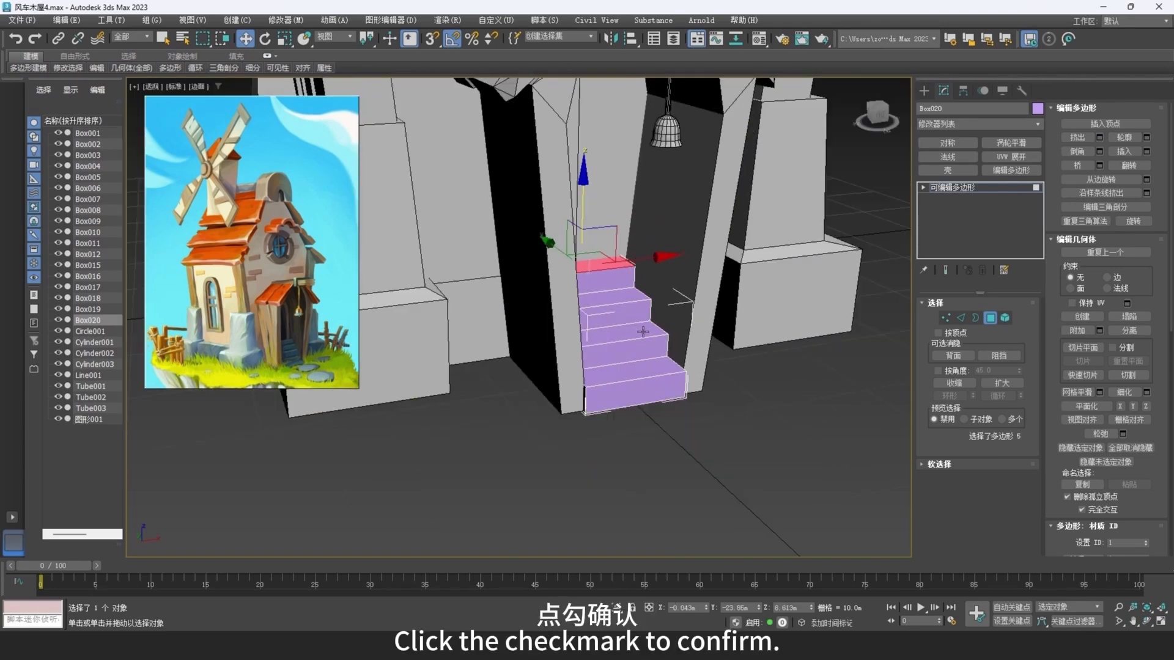
pyautogui.scroll(-4, 662, 348)
pyautogui.moveTo(685, 362); pyautogui.dragTo(697, 393, button='middle')
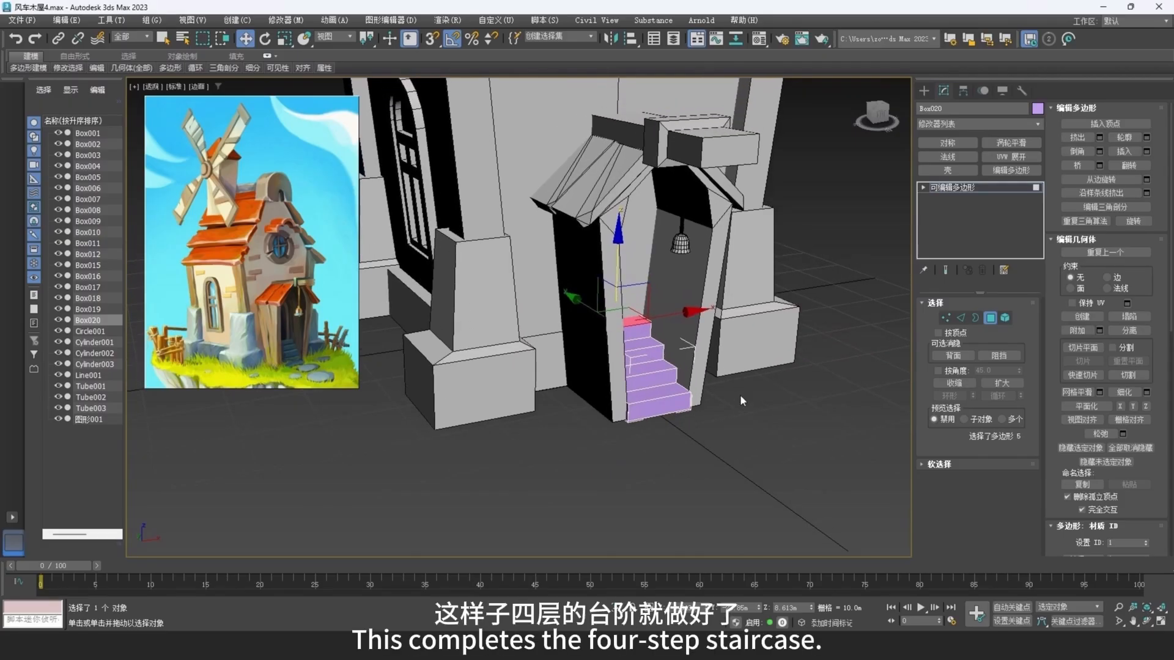
# Step: Isolate the staircase and delete the three hidden faces on its back
pyautogui.hotkey('alt', 'q')
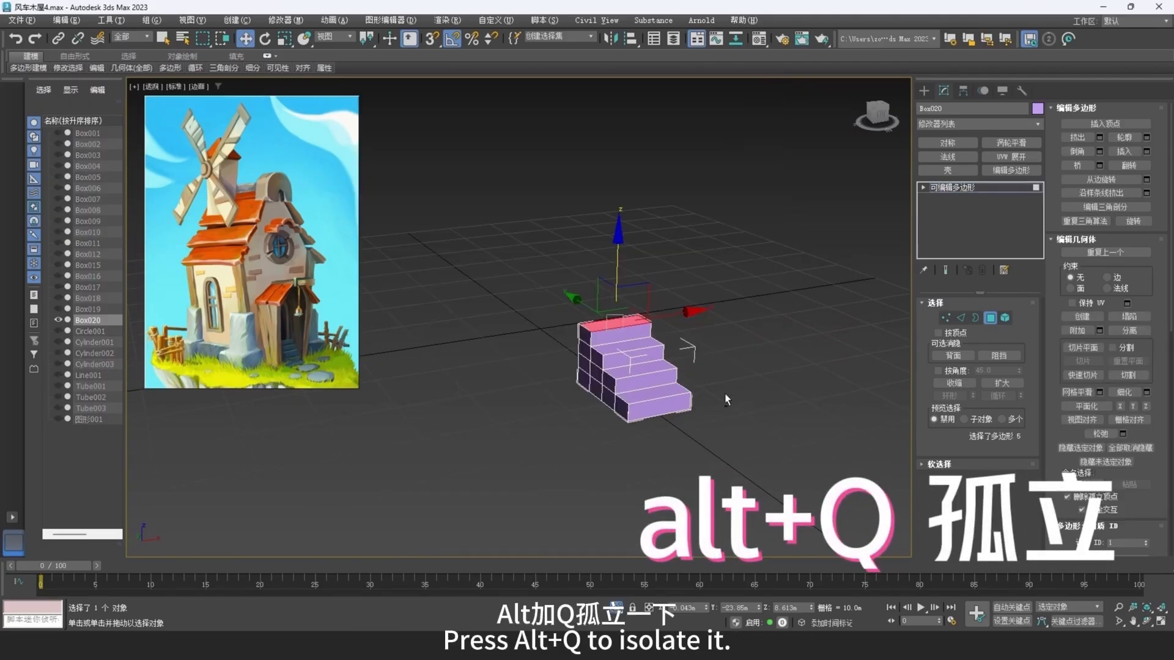
pyautogui.keyDown('alt'); pyautogui.moveTo(720, 399); pyautogui.dragTo(639, 355, button='middle'); pyautogui.keyUp('alt')
pyautogui.scroll(4, 639, 356)
pyautogui.keyDown('ctrl'); pyautogui.click(615, 317); pyautogui.keyUp('ctrl')
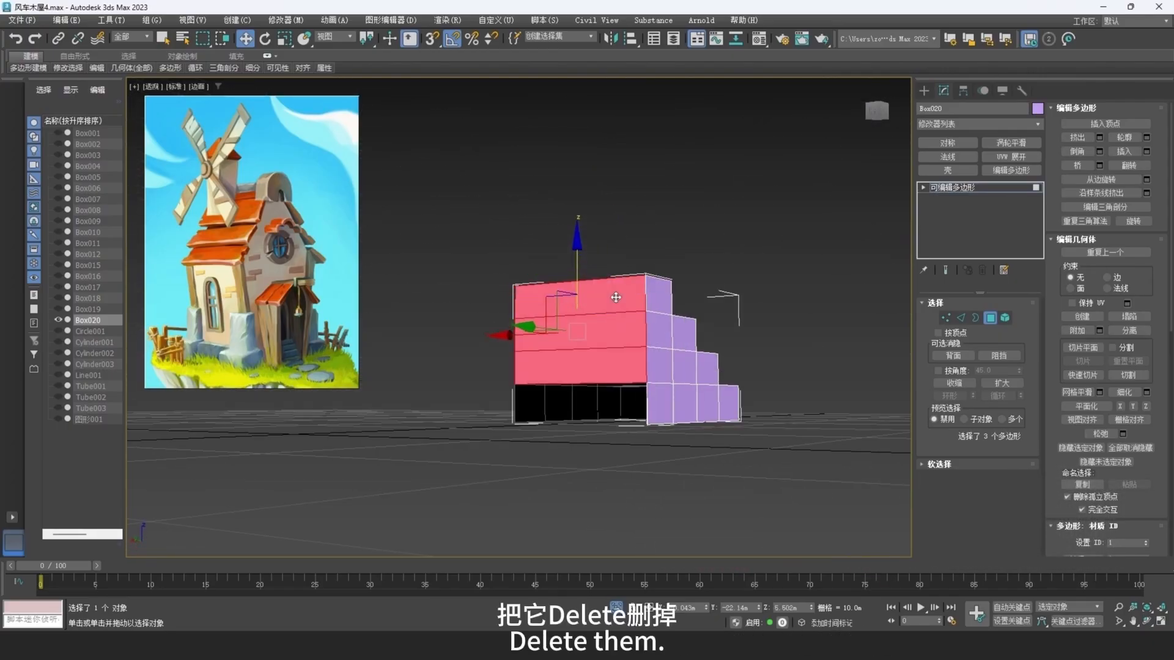
pyautogui.press('Delete')
# Step: Remove the redundant horizontal and vertical grid edges from both flat sides of the staircase, together with their vertices
pyautogui.keyDown('alt'); pyautogui.moveTo(655, 354); pyautogui.dragTo(556, 354, button='middle'); pyautogui.keyUp('alt')
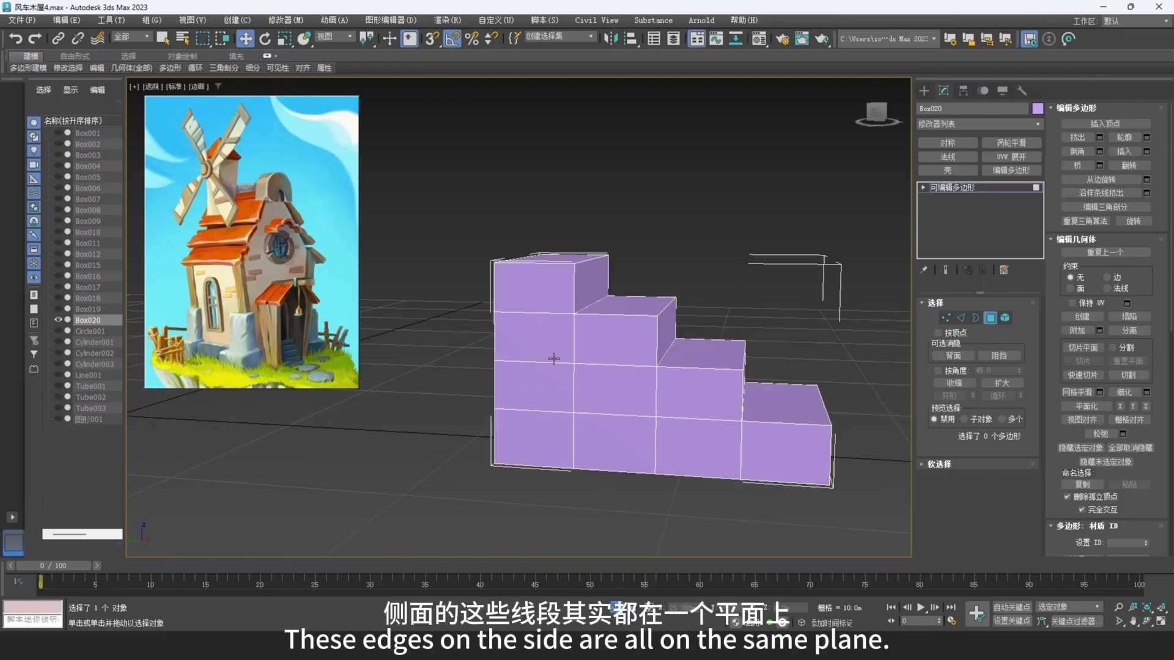
pyautogui.press('2')
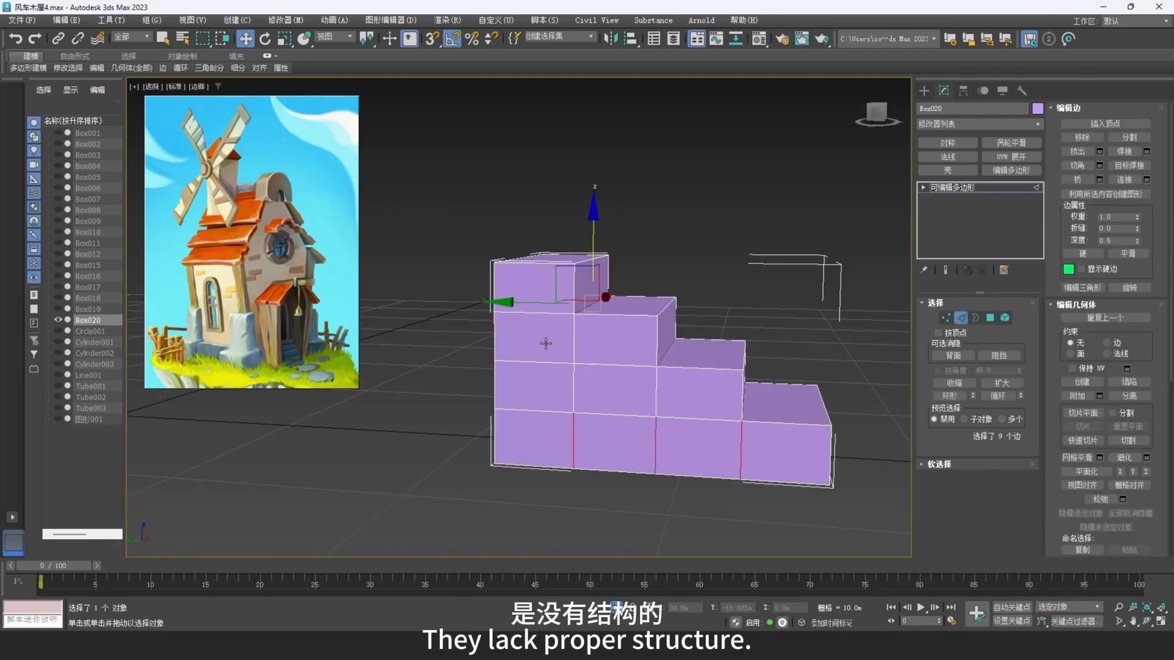
pyautogui.press('F3')
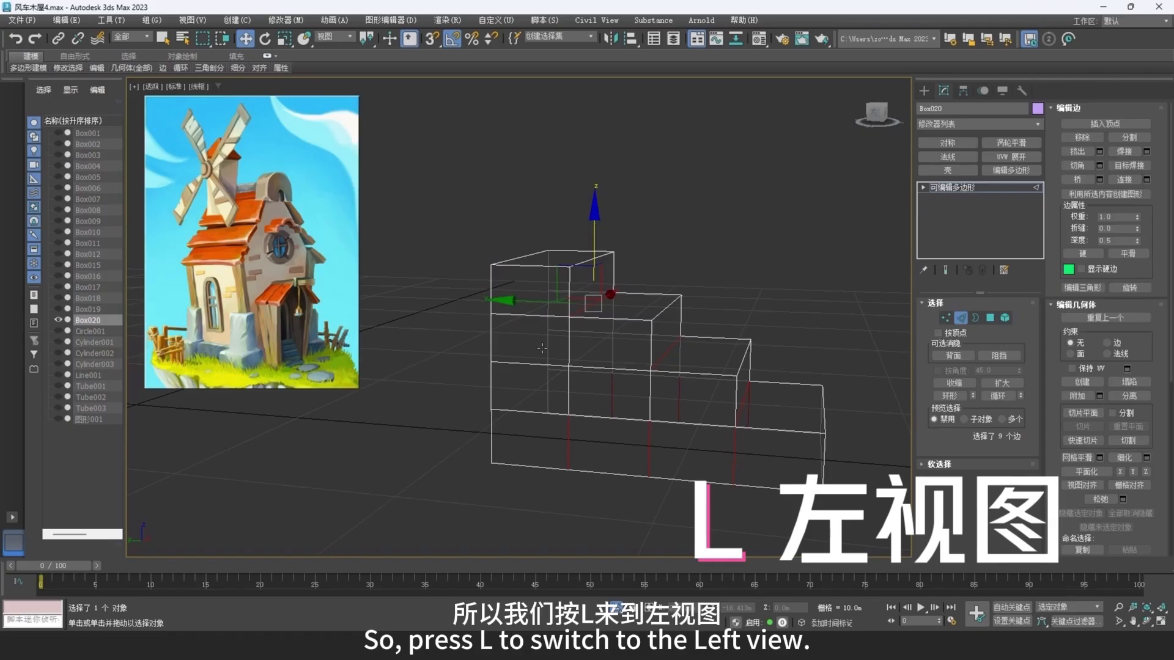
pyautogui.press('l')
pyautogui.scroll(12, 575, 311)
pyautogui.moveTo(513, 302); pyautogui.dragTo(688, 336, button='middle')
pyautogui.scroll(-4, 688, 336)
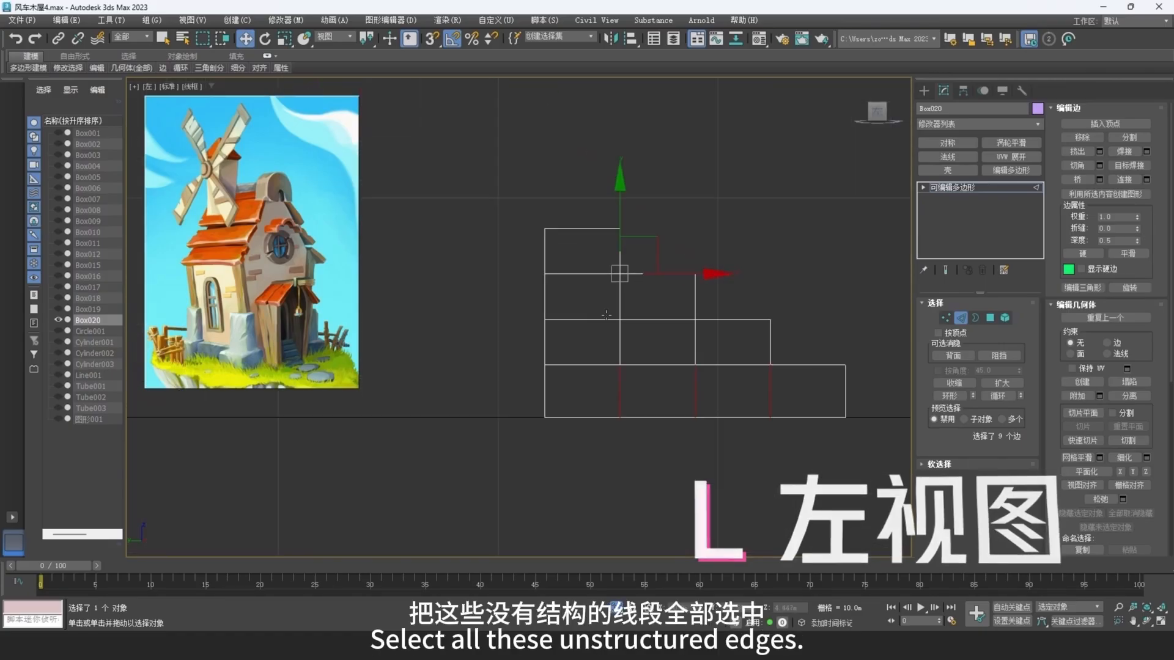
pyautogui.moveTo(571, 249); pyautogui.dragTo(582, 393)
pyautogui.keyDown('ctrl'); pyautogui.moveTo(668, 394); pyautogui.dragTo(663, 318); pyautogui.keyUp('ctrl')
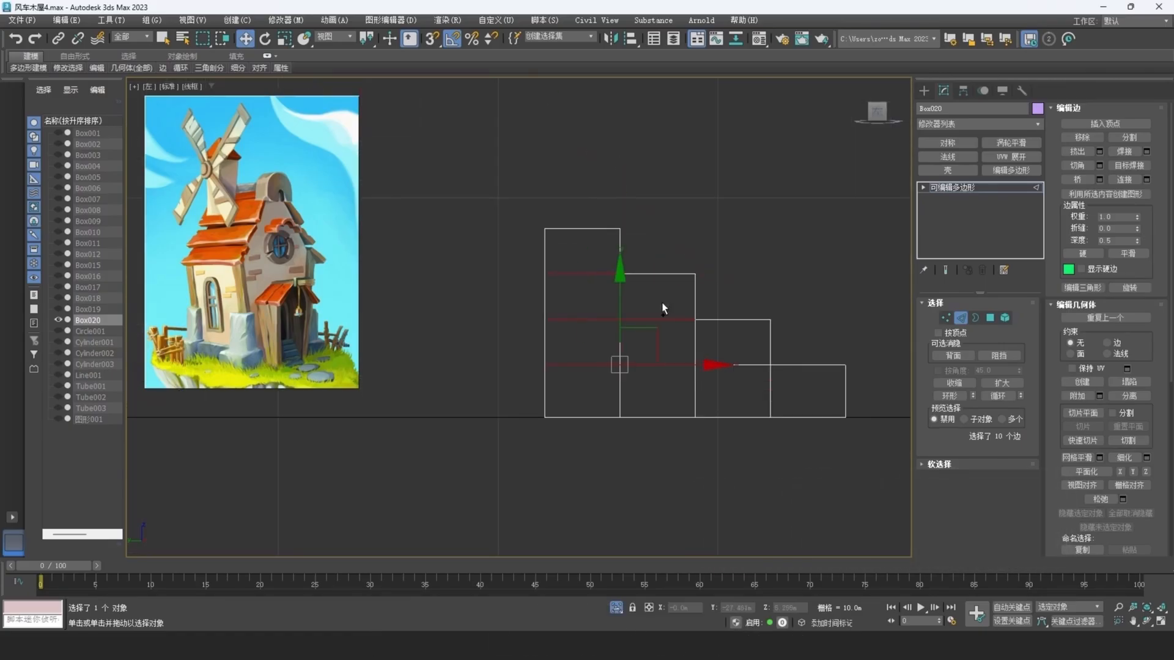
pyautogui.keyDown('ctrl'); pyautogui.moveTo(605, 401); pyautogui.dragTo(605, 397); pyautogui.keyUp('ctrl')
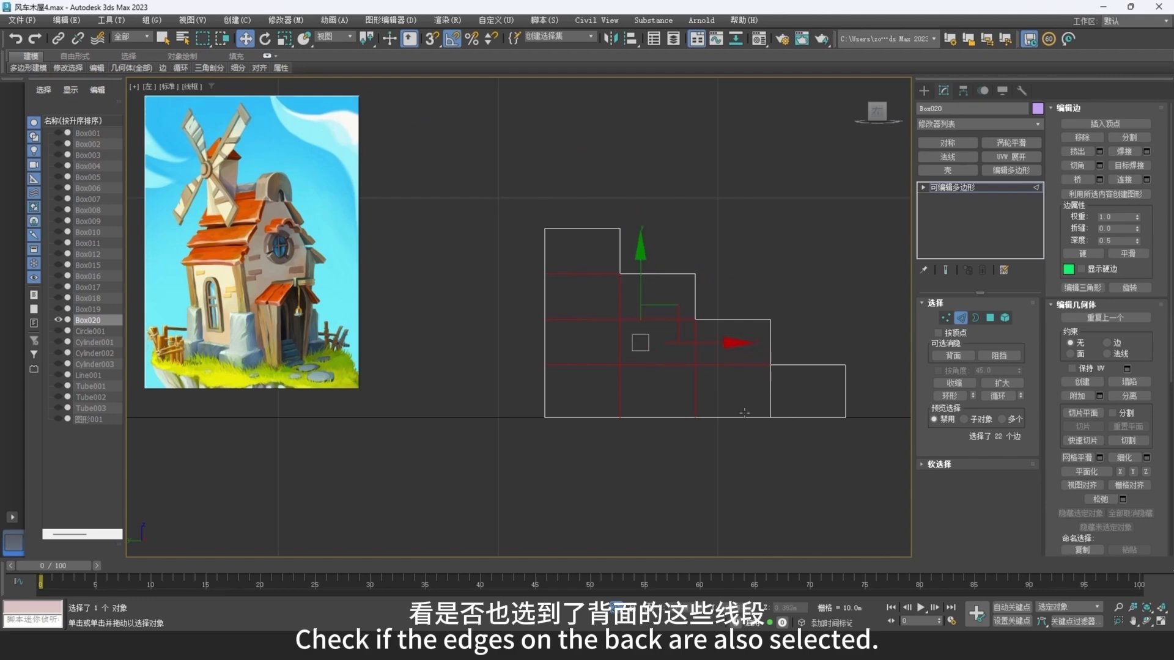
pyautogui.keyDown('alt'); pyautogui.moveTo(783, 380); pyautogui.dragTo(642, 397, button='middle'); pyautogui.keyUp('alt')
pyautogui.press('F3')
pyautogui.keyDown('alt'); pyautogui.moveTo(642, 396); pyautogui.dragTo(652, 396, button='middle'); pyautogui.keyUp('alt')
pyautogui.hotkey('ctrl', 'BackSpace')
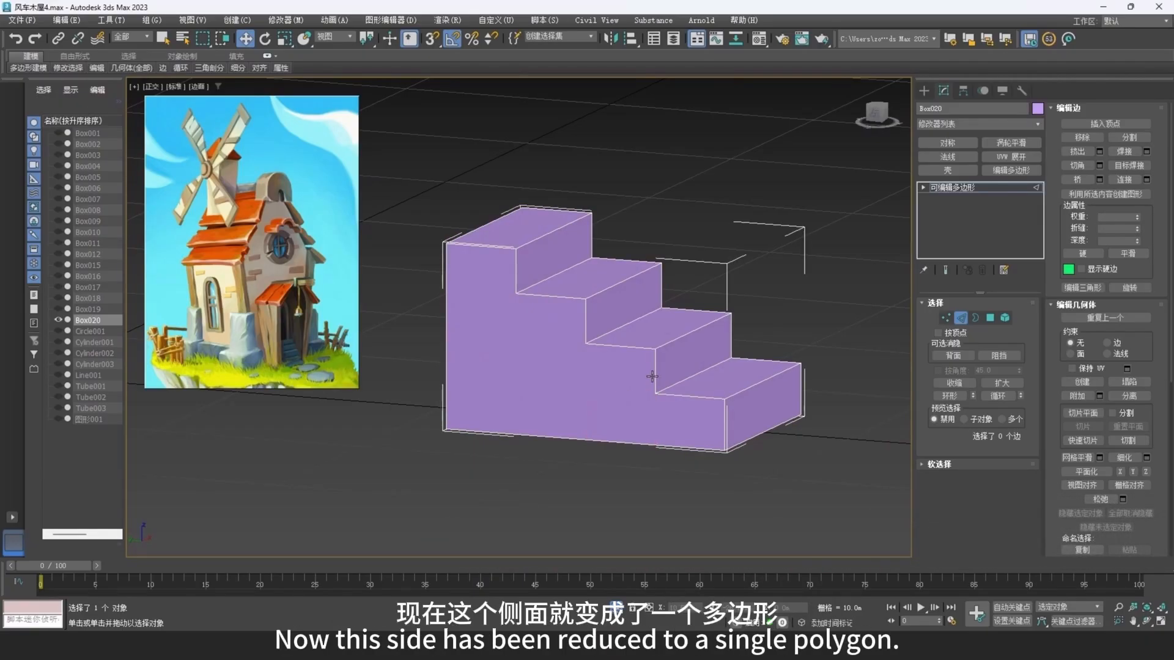
# Step: Connect the inner step corner vertices to the lower rear corner vertex on both sides of the staircase
pyautogui.scroll(10, 559, 315)
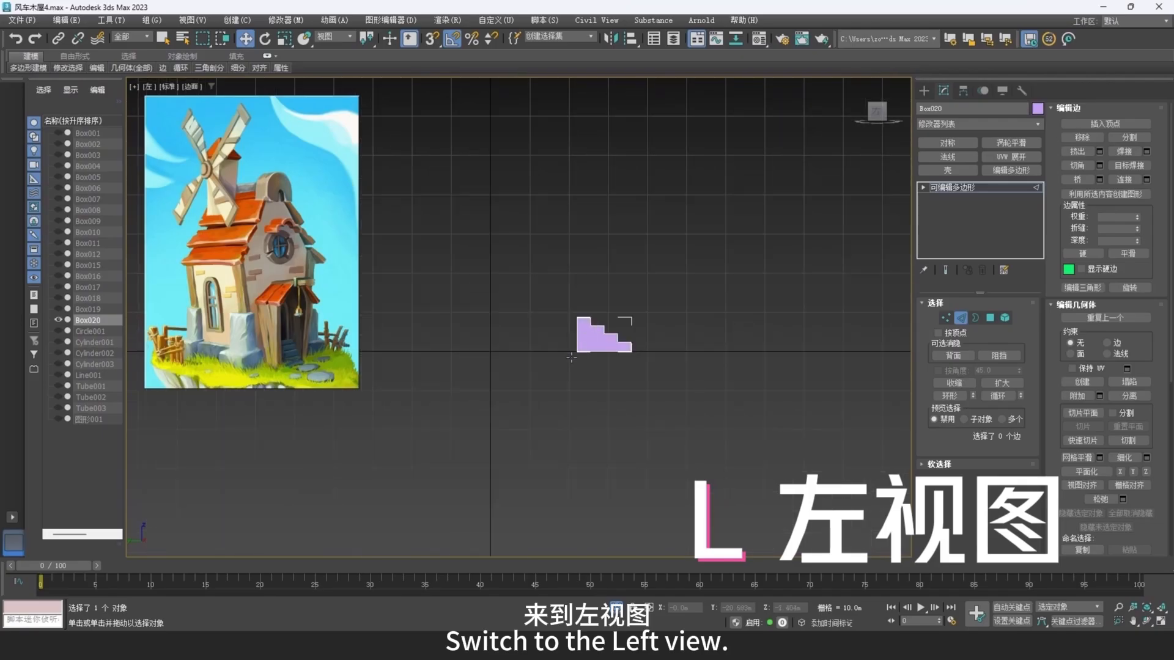
pyautogui.press('F3')
pyautogui.press('1')
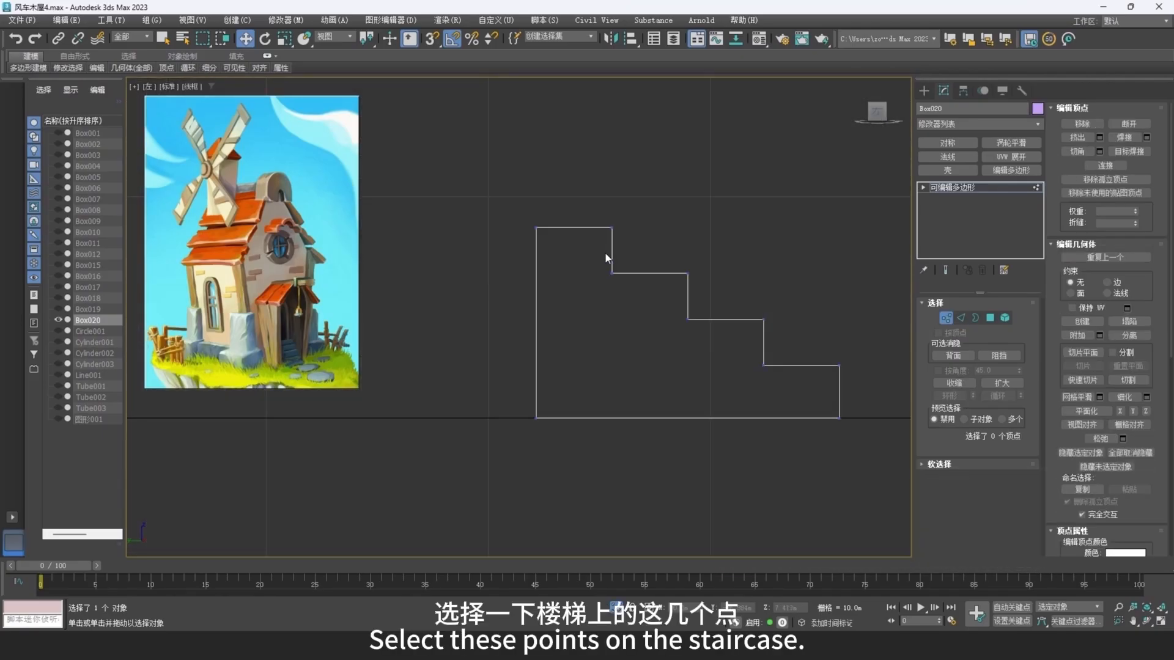
pyautogui.keyDown('ctrl'); pyautogui.moveTo(803, 368); pyautogui.dragTo(728, 306); pyautogui.keyUp('ctrl')
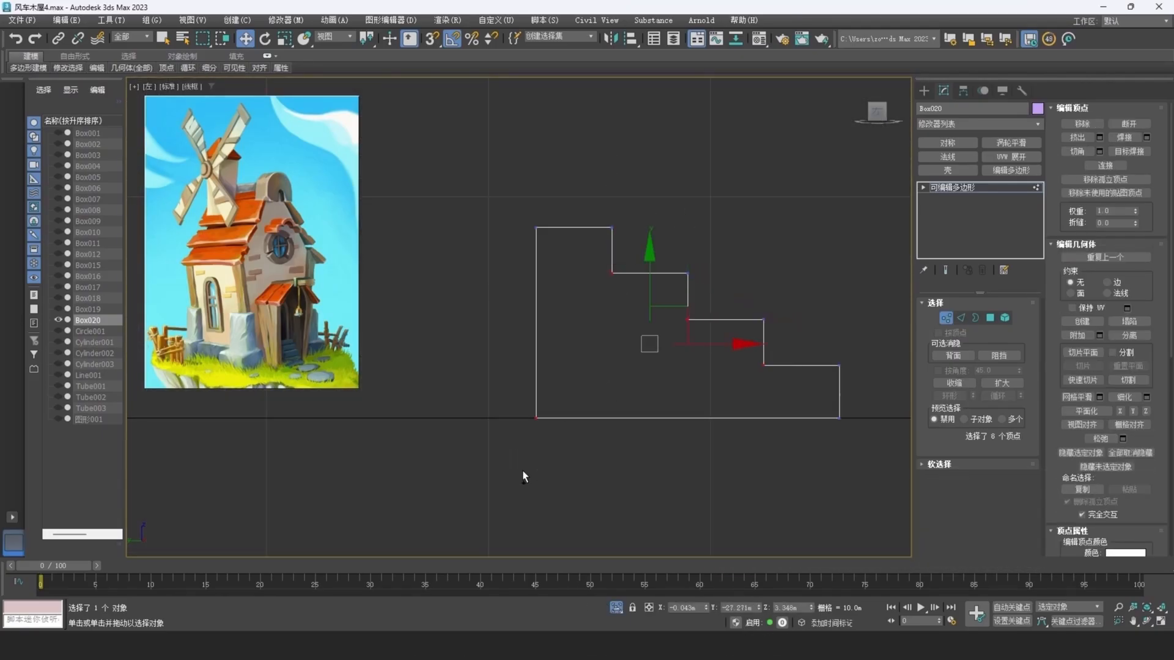
pyautogui.hotkey('ctrl', 'shift', 'e')
pyautogui.press('F3')
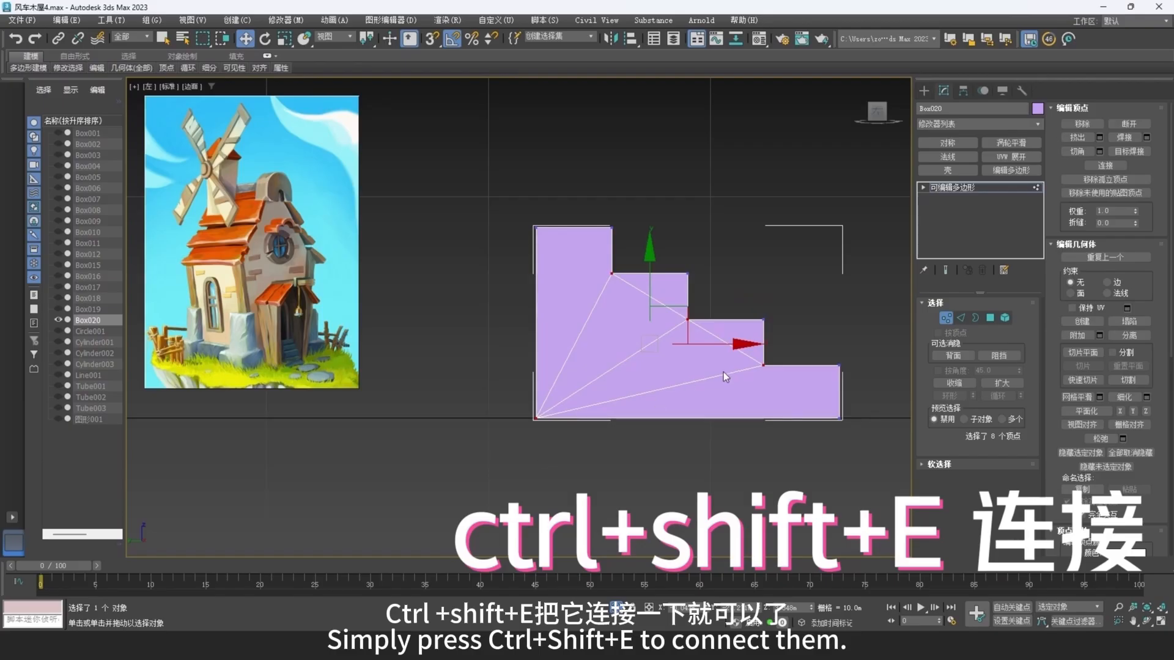
pyautogui.keyDown('alt'); pyautogui.moveTo(724, 376); pyautogui.dragTo(664, 409, button='middle'); pyautogui.keyUp('alt')
# Step: End the staircase's isolation, leave vertex editing and return to a perspective view of the whole house
pyautogui.click(616, 607)
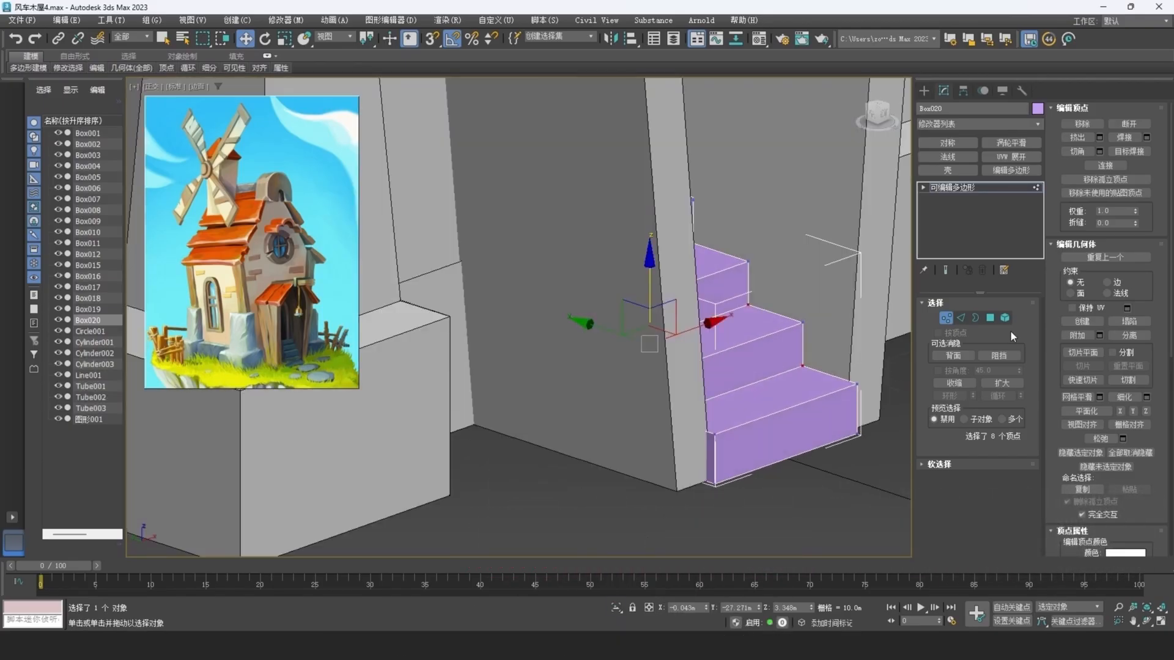
pyautogui.click(945, 318)
pyautogui.moveTo(794, 371); pyautogui.dragTo(610, 402, button='middle')
pyautogui.scroll(-3, 661, 371)
pyautogui.scroll(-2, 571, 399)
pyautogui.press('p')
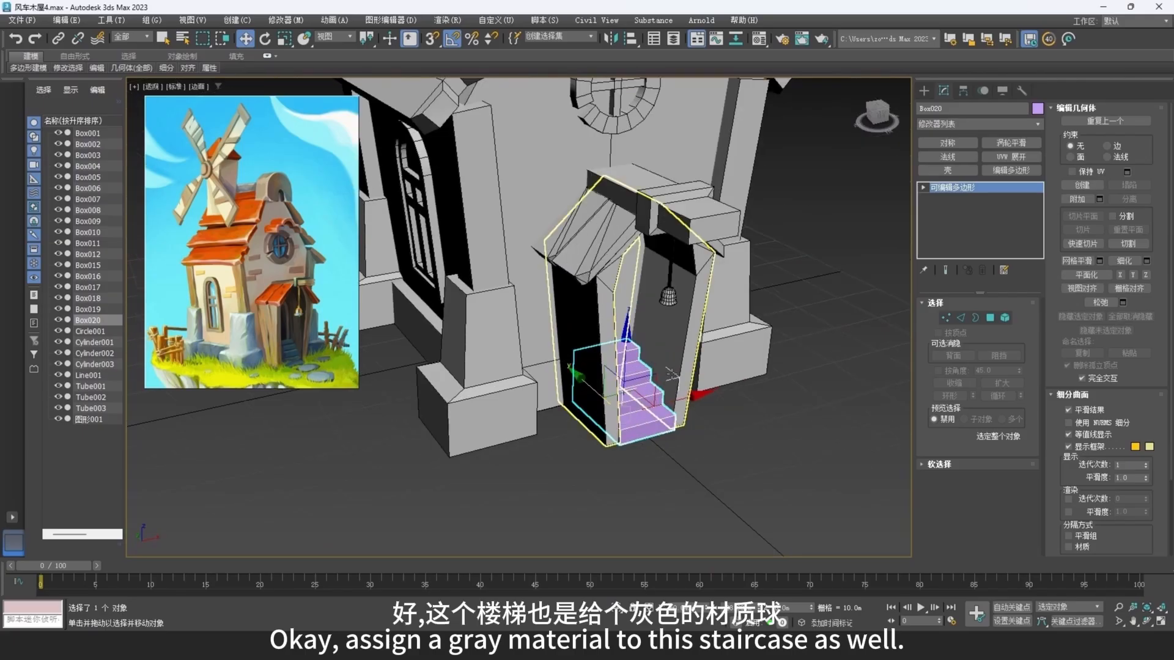
# Step: Assign the gray 01 - Default material and a black wireframe color to the staircase, then deselect it
pyautogui.scroll(-4, 679, 380)
pyautogui.moveTo(679, 379); pyautogui.dragTo(643, 396, button='middle')
pyautogui.press('m')
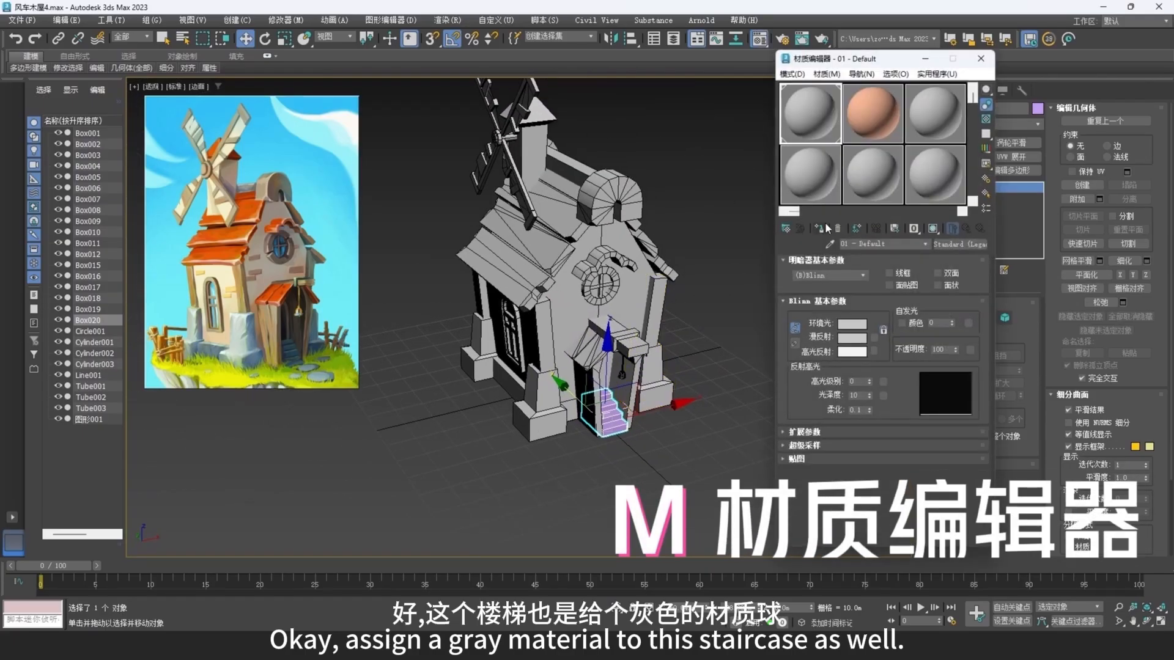
pyautogui.click(822, 228)
pyautogui.click(981, 60)
pyautogui.click(1037, 108)
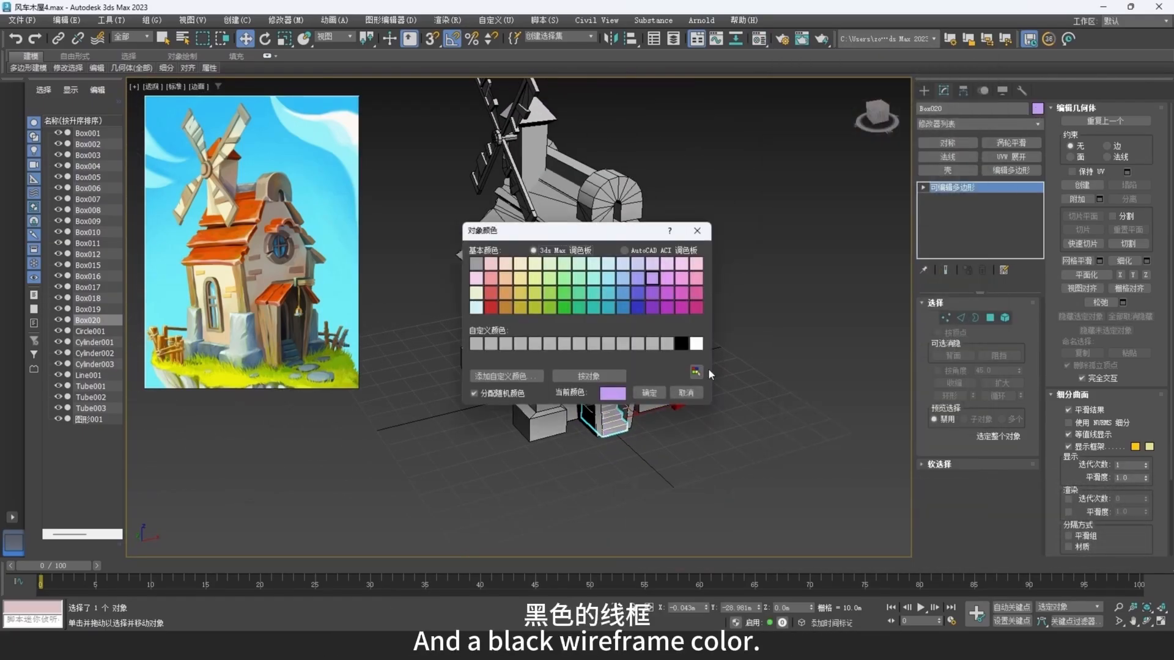
pyautogui.click(664, 396)
pyautogui.keyDown('alt'); pyautogui.moveTo(665, 406); pyautogui.dragTo(724, 406, button='middle'); pyautogui.keyUp('alt')
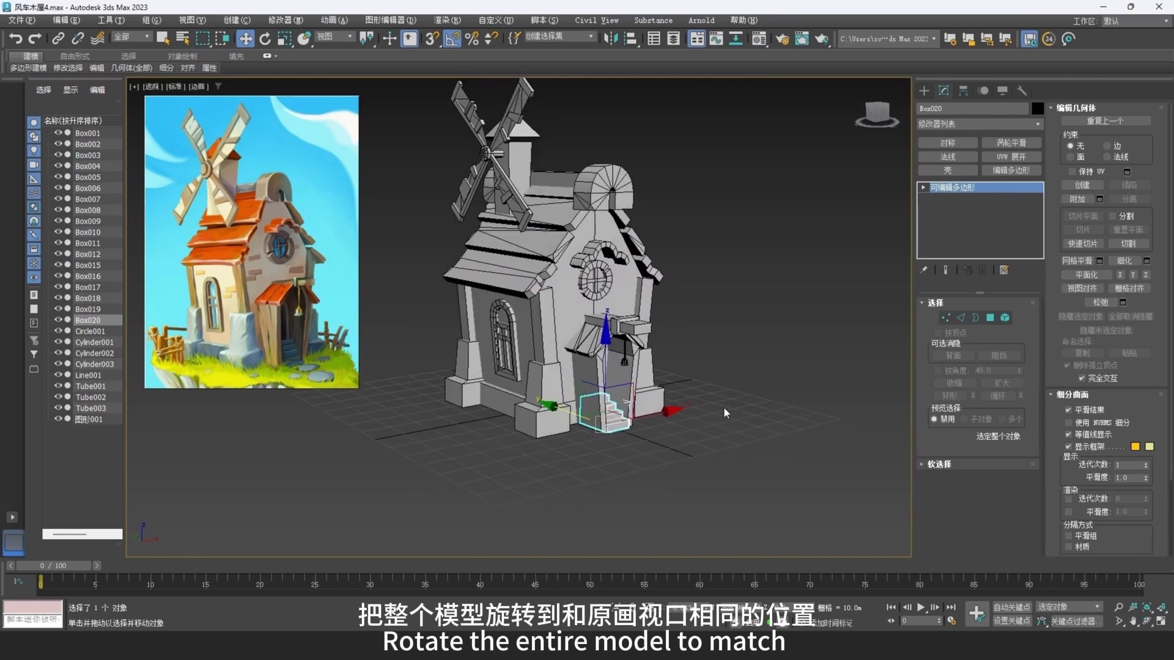
pyautogui.click(724, 406)
pyautogui.moveTo(695, 310); pyautogui.dragTo(778, 319, button='middle')
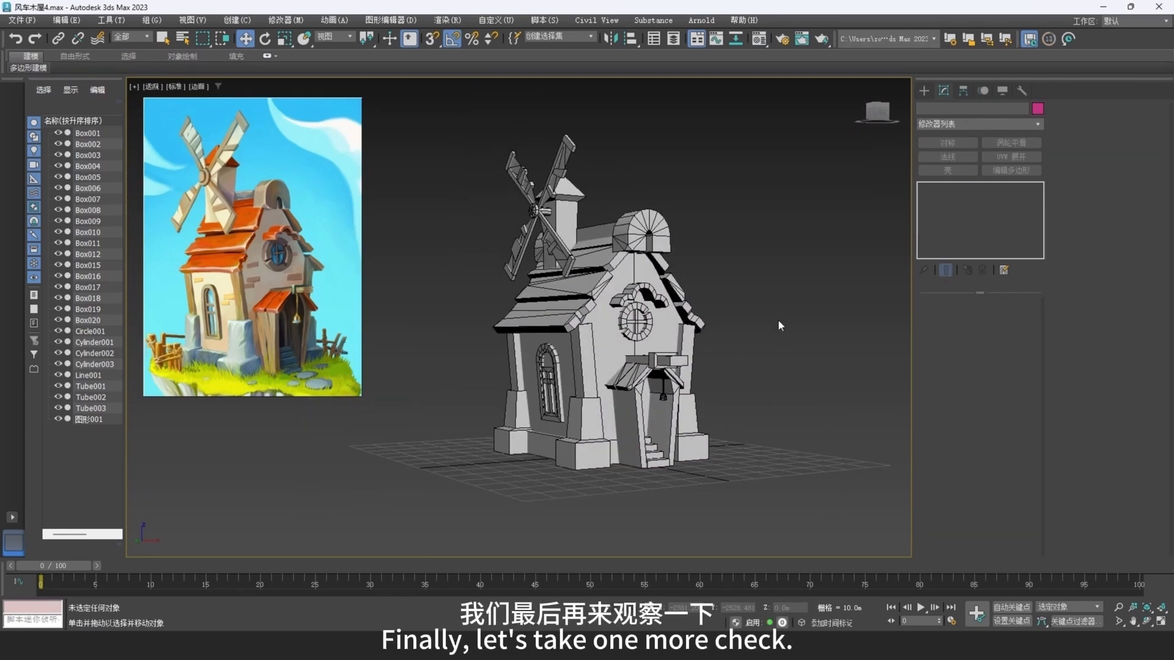
# Step: Raise the inner top edge of the front corner post beside the doorway up to the sloping roof
pyautogui.click(593, 349)
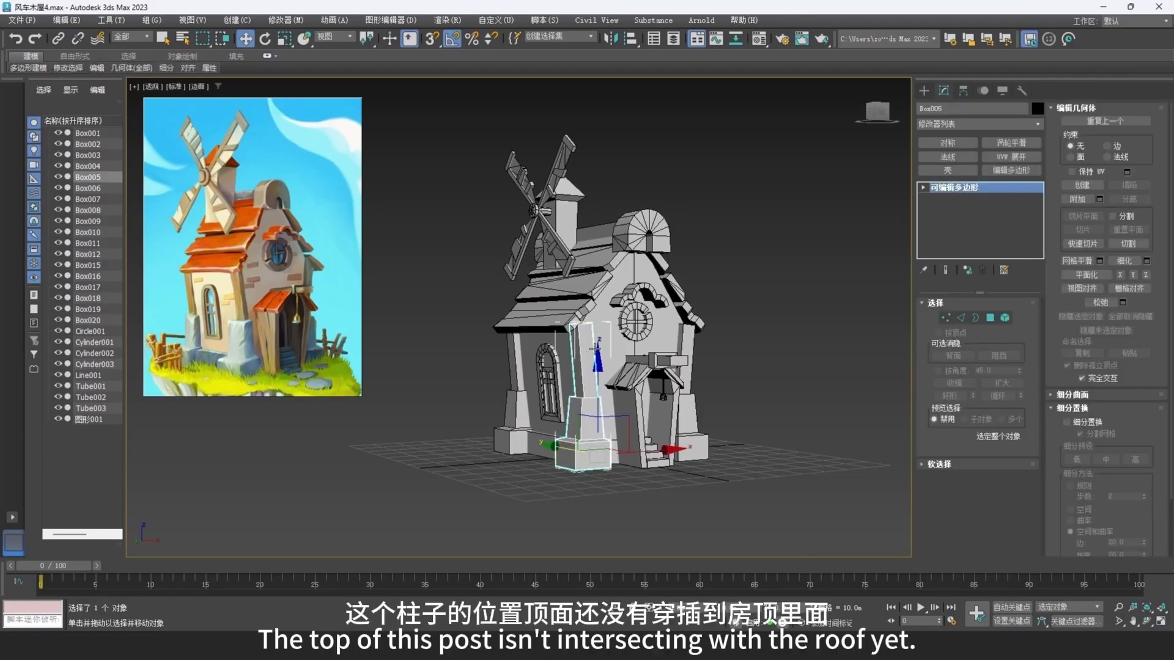
pyautogui.scroll(8, 578, 324)
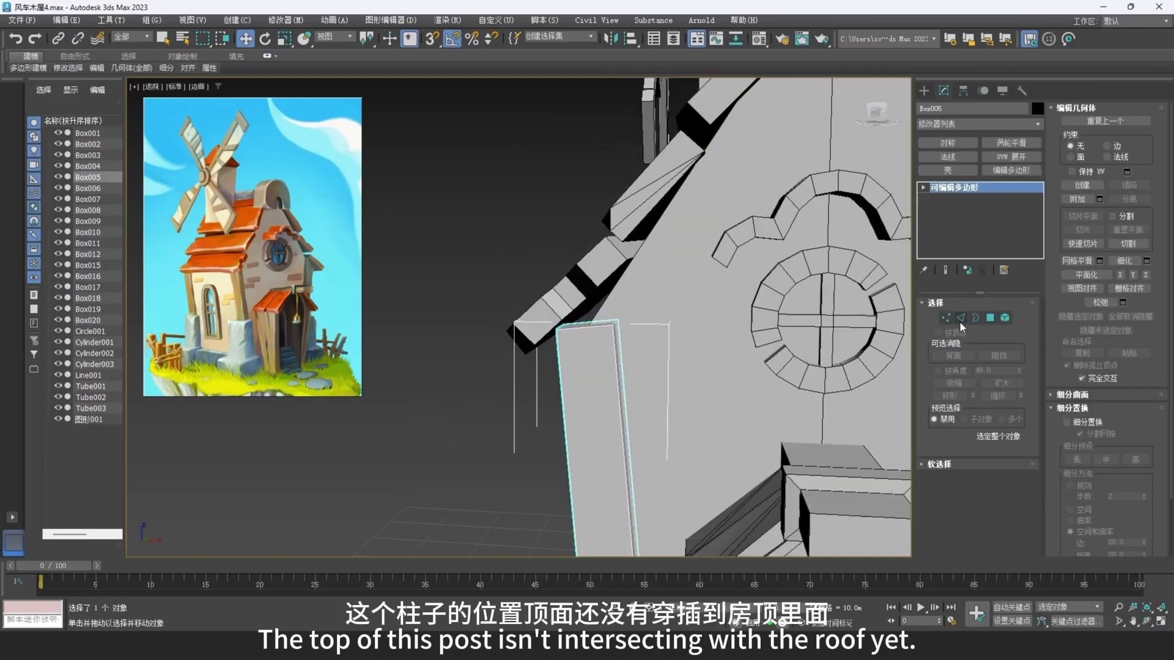
pyautogui.click(961, 317)
pyautogui.scroll(5, 587, 354)
pyautogui.click(594, 376)
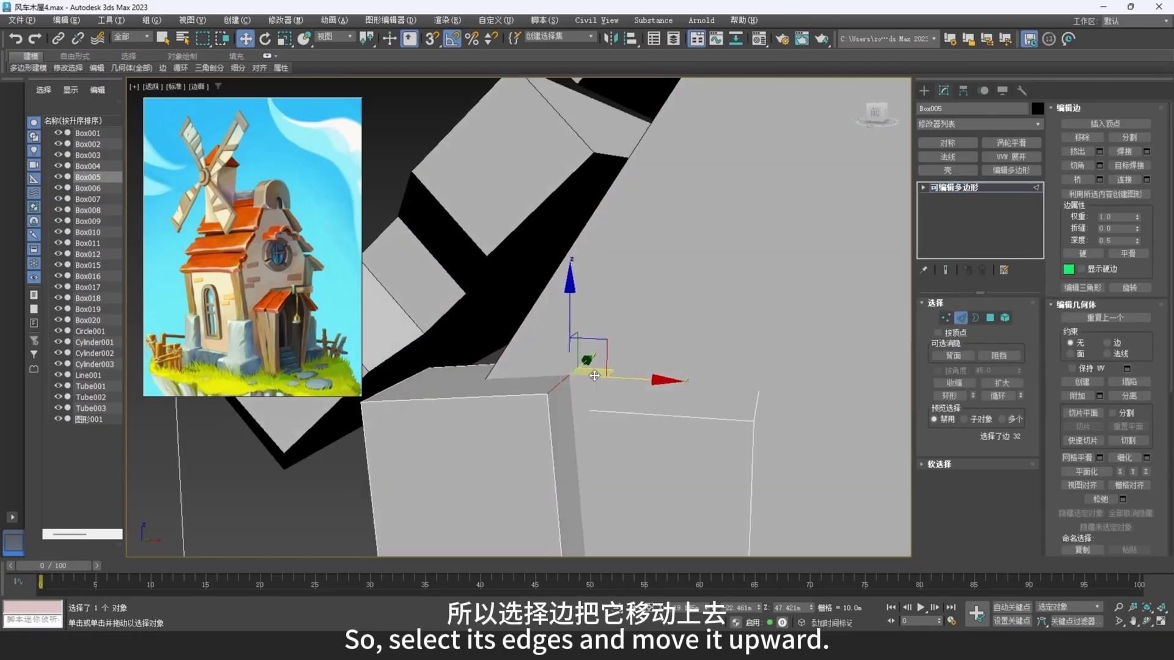
pyautogui.keyDown('alt'); pyautogui.moveTo(594, 376); pyautogui.dragTo(572, 358, button='middle'); pyautogui.keyUp('alt')
pyautogui.moveTo(570, 285); pyautogui.dragTo(561, 121)
# Step: Raise the remaining top edges of the corner post so its slanted top penetrates the roof underside
pyautogui.keyDown('alt'); pyautogui.moveTo(443, 303); pyautogui.dragTo(575, 251, button='middle'); pyautogui.keyUp('alt')
pyautogui.click(473, 345)
pyautogui.keyDown('alt'); pyautogui.moveTo(494, 343); pyautogui.dragTo(455, 368, button='middle'); pyautogui.keyUp('alt')
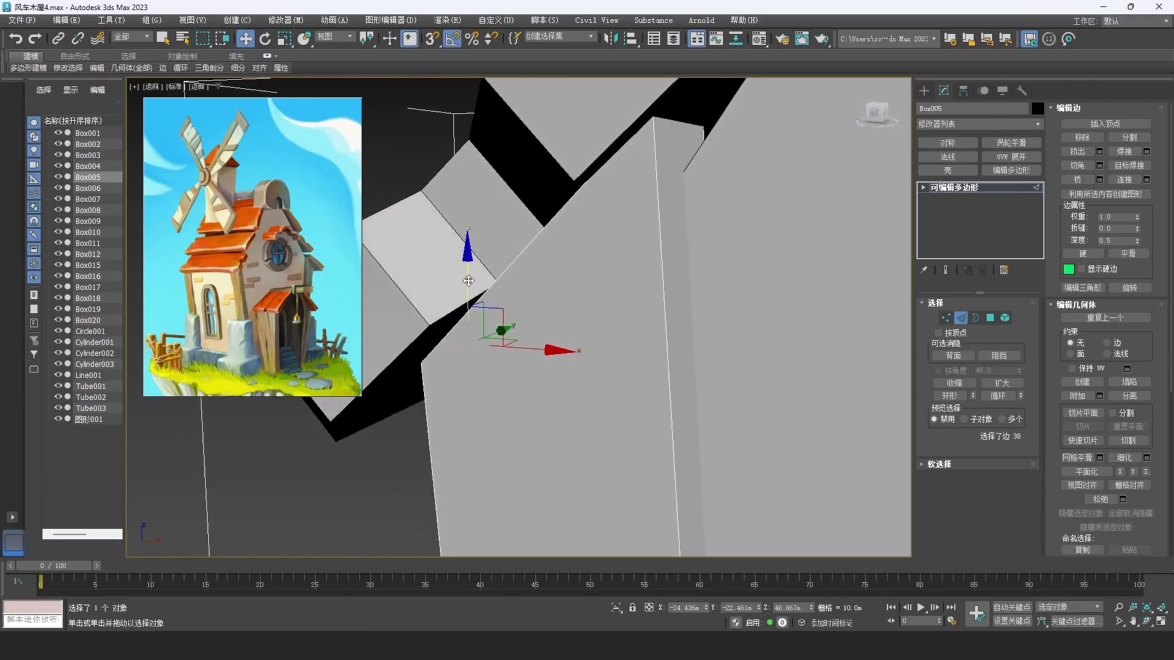
pyautogui.moveTo(468, 281); pyautogui.dragTo(460, 229)
pyautogui.scroll(-3, 460, 229)
pyautogui.keyDown('alt'); pyautogui.moveTo(468, 244); pyautogui.dragTo(559, 325, button='middle'); pyautogui.keyUp('alt')
pyautogui.click(549, 293)
pyautogui.moveTo(546, 243); pyautogui.dragTo(528, 219)
# Step: Delete the corner post's top face hidden inside the roof
pyautogui.scroll(-4, 603, 308)
pyautogui.keyDown('alt'); pyautogui.moveTo(603, 308); pyautogui.dragTo(649, 292, button='middle'); pyautogui.keyUp('alt')
pyautogui.scroll(3, 630, 284)
pyautogui.press('4')
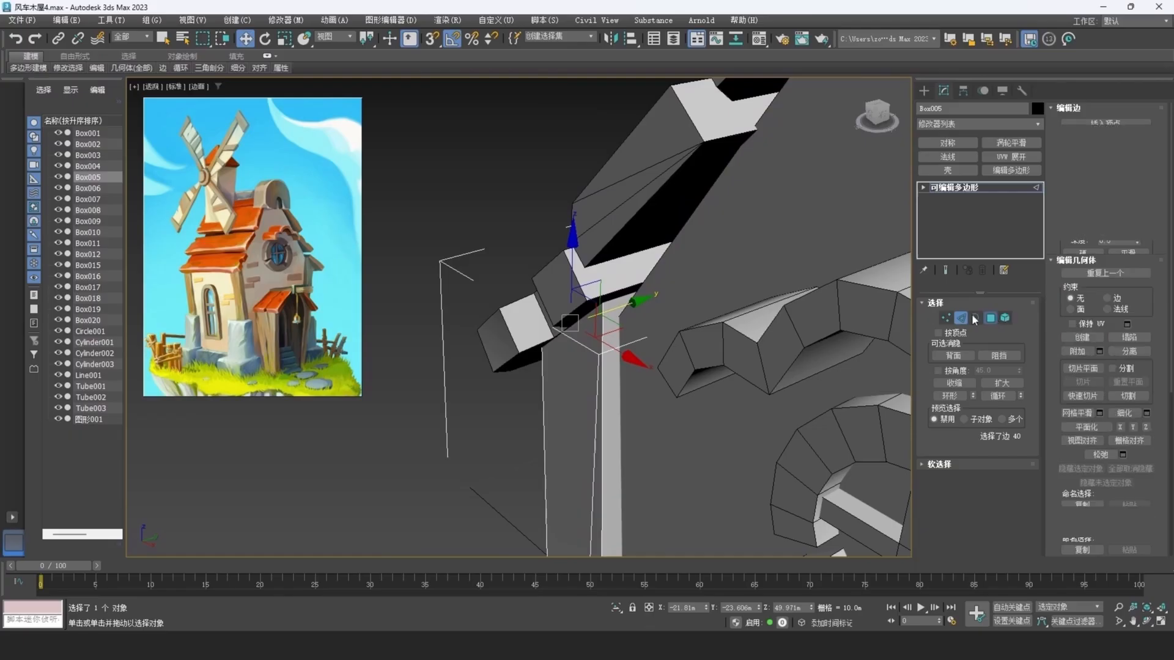
pyautogui.scroll(5, 653, 280)
pyautogui.press('F3')
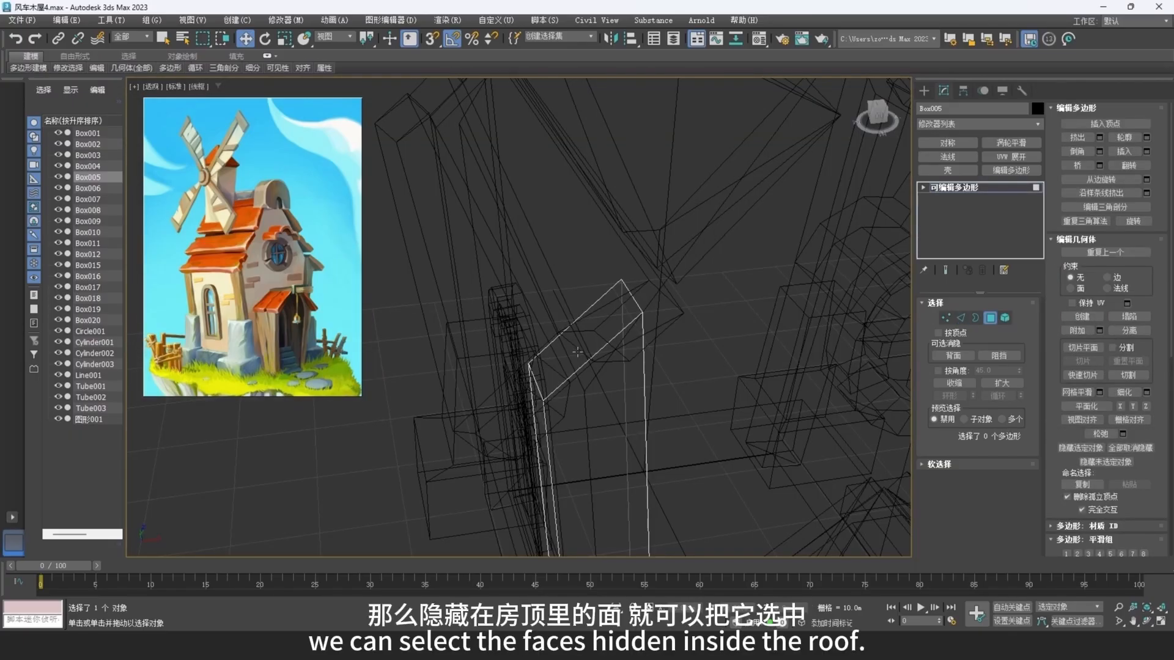
pyautogui.click(592, 356)
pyautogui.press('F3')
pyautogui.keyDown('alt'); pyautogui.moveTo(624, 367); pyautogui.dragTo(610, 385, button='middle'); pyautogui.keyUp('alt')
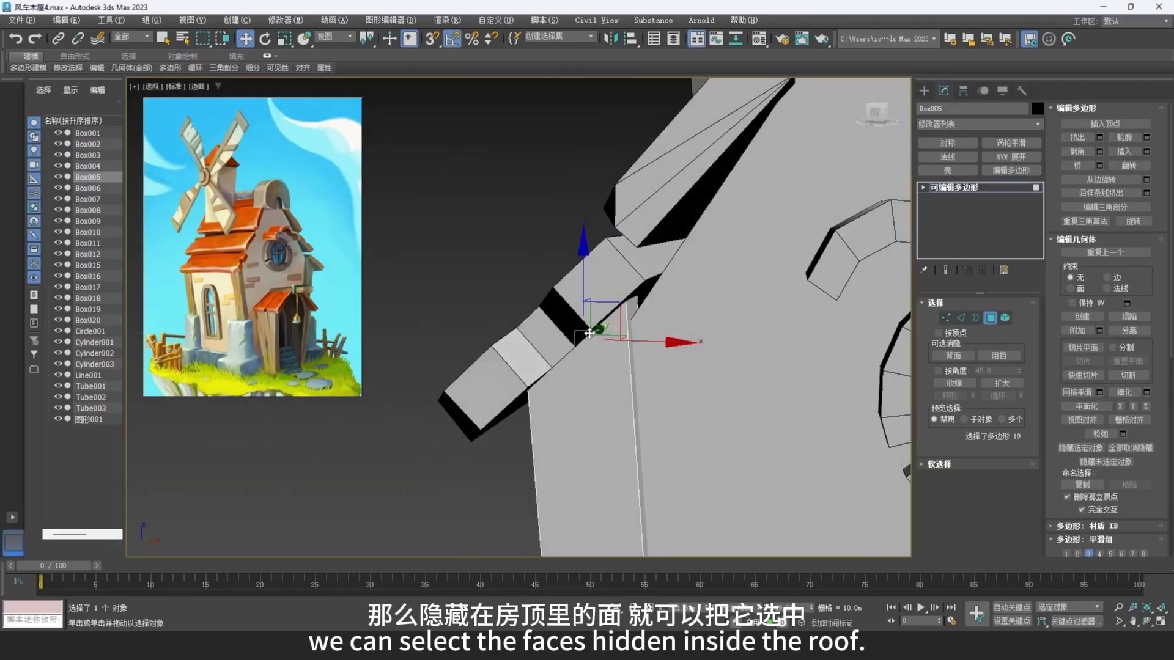
pyautogui.press('F3')
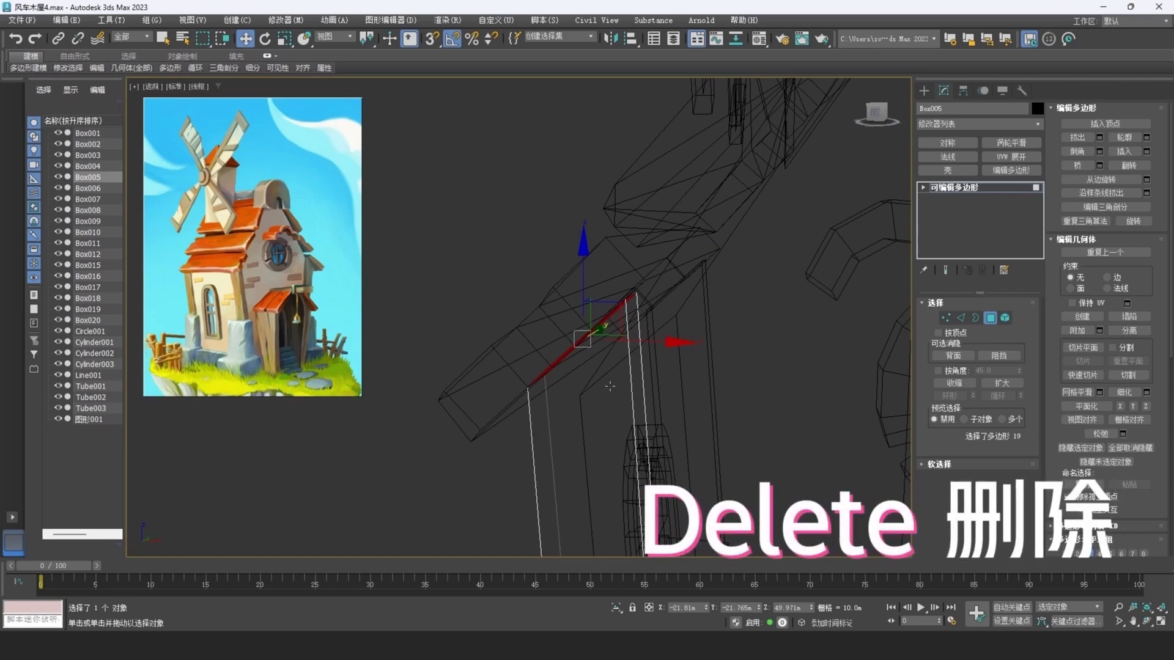
pyautogui.press('Delete')
pyautogui.press('F3')
pyautogui.moveTo(618, 406); pyautogui.dragTo(548, 296, button='middle')
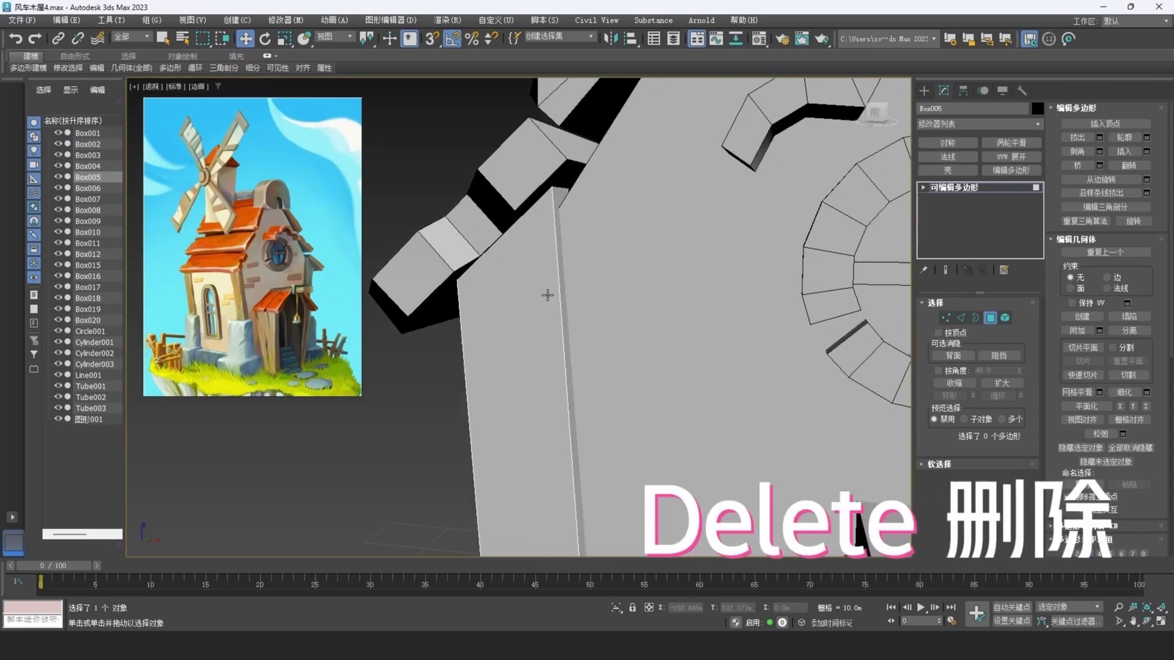
# Step: Select the four bottom vertices of the post's shaft inside its base and move them up near the upper base block's top
pyautogui.scroll(-7, 549, 297)
pyautogui.moveTo(576, 361)
pyautogui.keyDown('alt'); pyautogui.mouseDown(button='middle')
pyautogui.moveTo(651, 391)
pyautogui.moveTo(604, 391)
pyautogui.mouseUp(button='middle'); pyautogui.keyUp('alt')
pyautogui.scroll(-3, 638, 390)
pyautogui.scroll(3, 625, 385)
pyautogui.press('F3')
pyautogui.moveTo(560, 493); pyautogui.dragTo(558, 445, button='middle')
pyautogui.scroll(5, 567, 440)
pyautogui.keyDown('alt'); pyautogui.moveTo(669, 454); pyautogui.dragTo(688, 452, button='middle'); pyautogui.keyUp('alt')
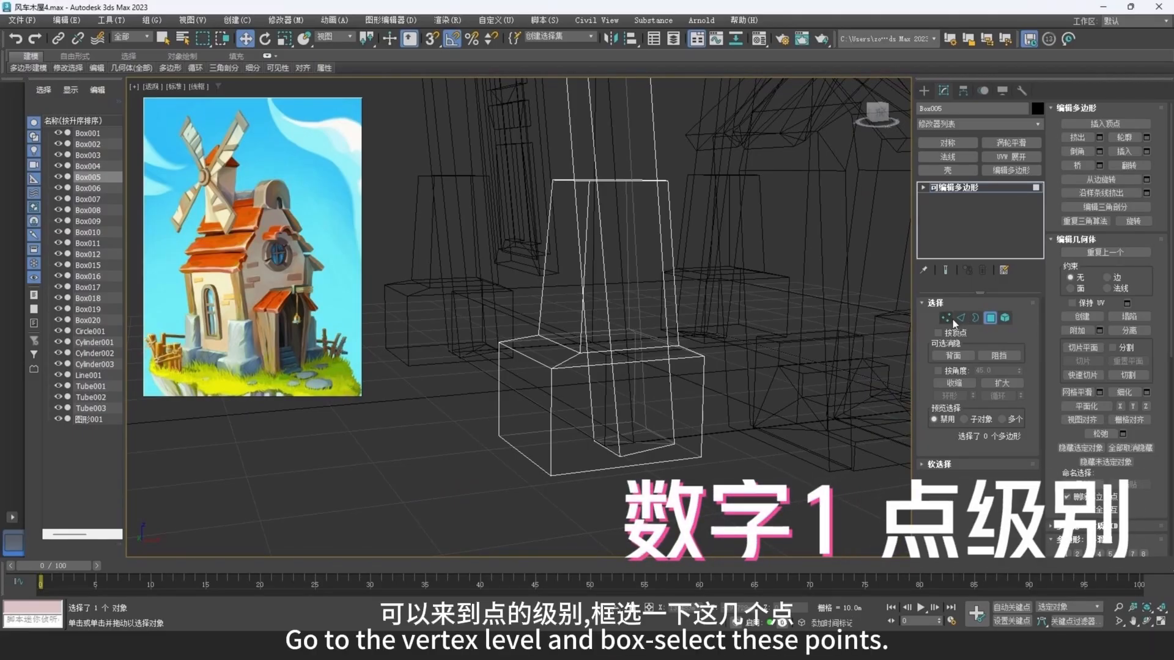
pyautogui.press('1')
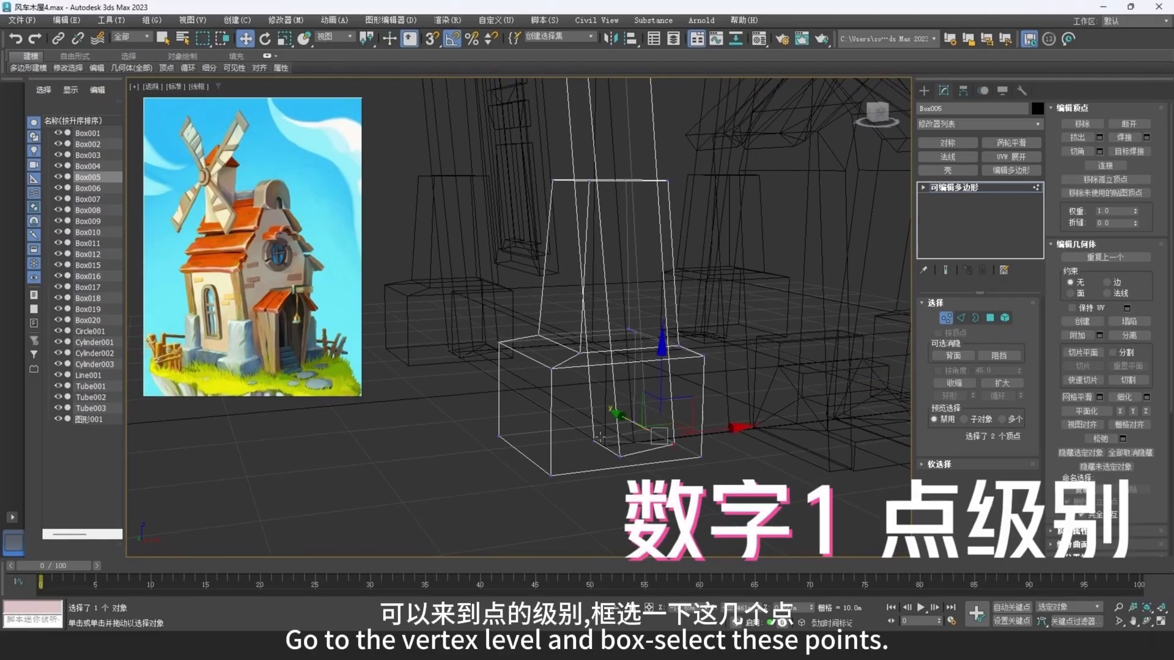
pyautogui.keyDown('ctrl'); pyautogui.click(597, 439); pyautogui.keyUp('ctrl')
pyautogui.keyDown('ctrl'); pyautogui.moveTo(632, 485); pyautogui.dragTo(598, 450); pyautogui.keyUp('ctrl')
pyautogui.keyDown('alt'); pyautogui.moveTo(657, 468); pyautogui.dragTo(618, 448, button='middle'); pyautogui.keyUp('alt')
pyautogui.moveTo(673, 412); pyautogui.dragTo(650, 176)
pyautogui.keyDown('alt'); pyautogui.moveTo(650, 180); pyautogui.dragTo(736, 265, button='middle'); pyautogui.keyUp('alt')
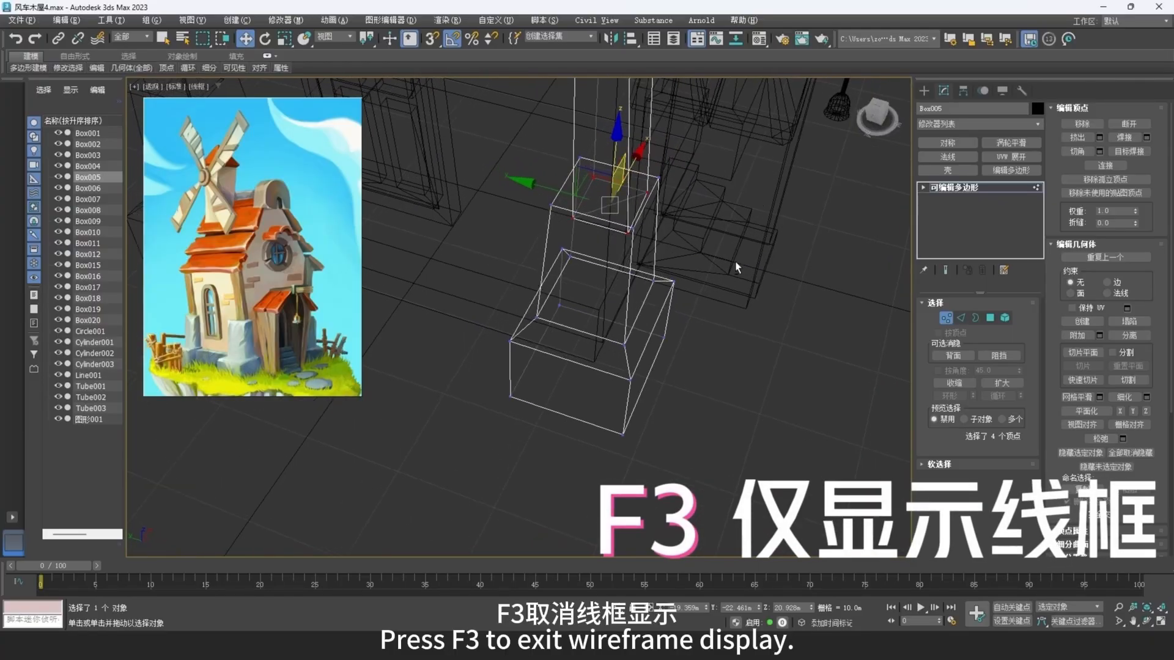
# Step: Shift the shaft's four bottom vertices slightly along Y to refine their fit in the base, then leave vertex editing
pyautogui.press('F3')
pyautogui.moveTo(692, 297)
pyautogui.keyDown('alt'); pyautogui.mouseDown(button='middle')
pyautogui.moveTo(621, 280)
pyautogui.moveTo(652, 391)
pyautogui.moveTo(550, 381)
pyautogui.moveTo(670, 332)
pyautogui.mouseUp(button='middle'); pyautogui.keyUp('alt')
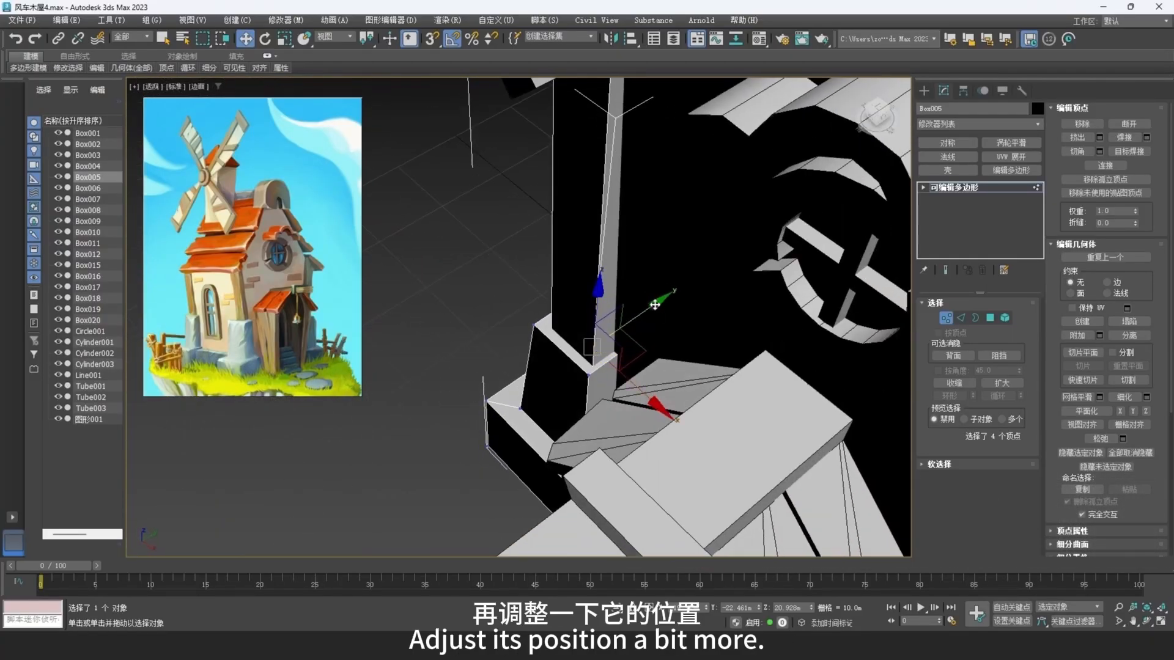
pyautogui.moveTo(655, 305); pyautogui.dragTo(664, 298)
pyautogui.keyDown('alt'); pyautogui.moveTo(663, 301); pyautogui.dragTo(760, 274, button='middle'); pyautogui.keyUp('alt')
pyautogui.scroll(-5, 730, 413)
pyautogui.moveTo(729, 413); pyautogui.dragTo(657, 408, button='middle')
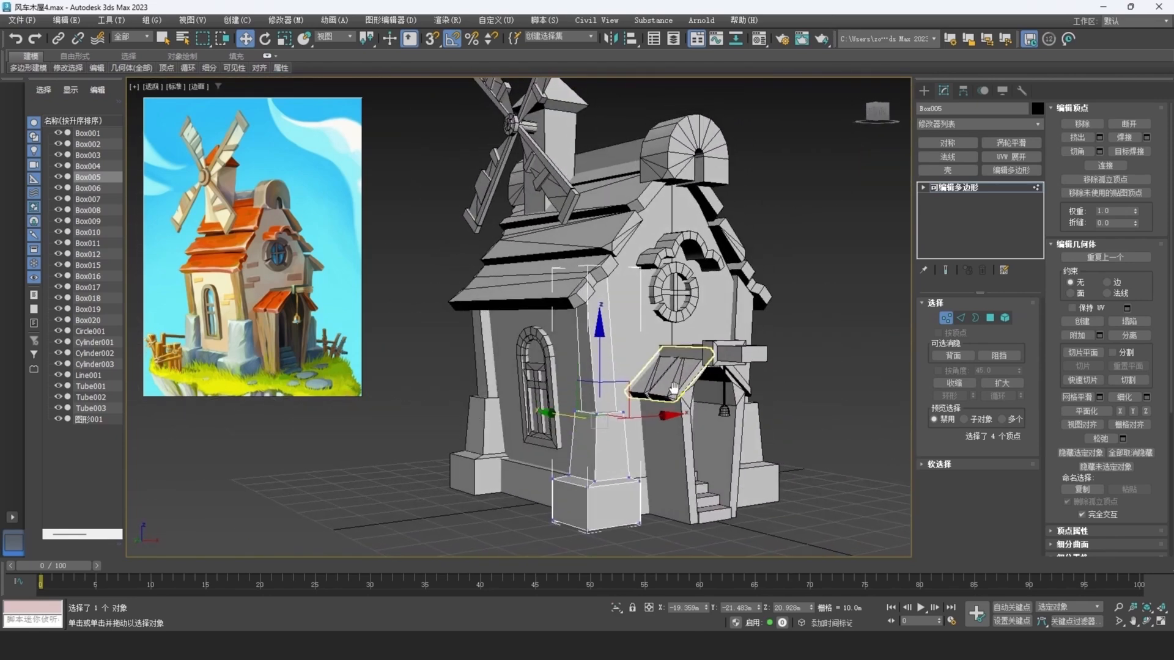
pyautogui.click(947, 320)
# Step: Move only the pivot of the arched side window to the world origin, with X, Y and Z at 0
pyautogui.moveTo(731, 293); pyautogui.dragTo(419, 360, button='middle')
pyautogui.scroll(-4, 734, 309)
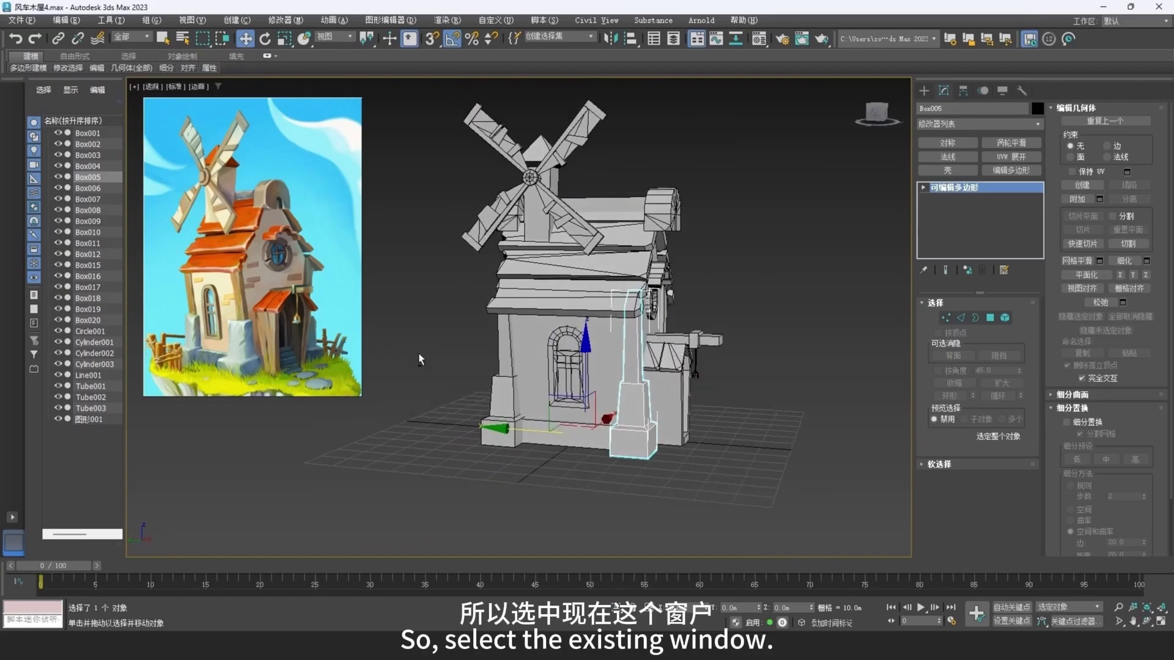
pyautogui.click(568, 355)
pyautogui.press('z')
pyautogui.click(571, 354)
pyautogui.keyDown('alt'); pyautogui.moveTo(703, 383); pyautogui.dragTo(574, 336, button='middle'); pyautogui.keyUp('alt')
pyautogui.scroll(-2, 636, 336)
pyautogui.moveTo(648, 330)
pyautogui.keyDown('alt'); pyautogui.mouseDown(button='middle')
pyautogui.moveTo(680, 335)
pyautogui.moveTo(669, 335)
pyautogui.mouseUp(button='middle'); pyautogui.keyUp('alt')
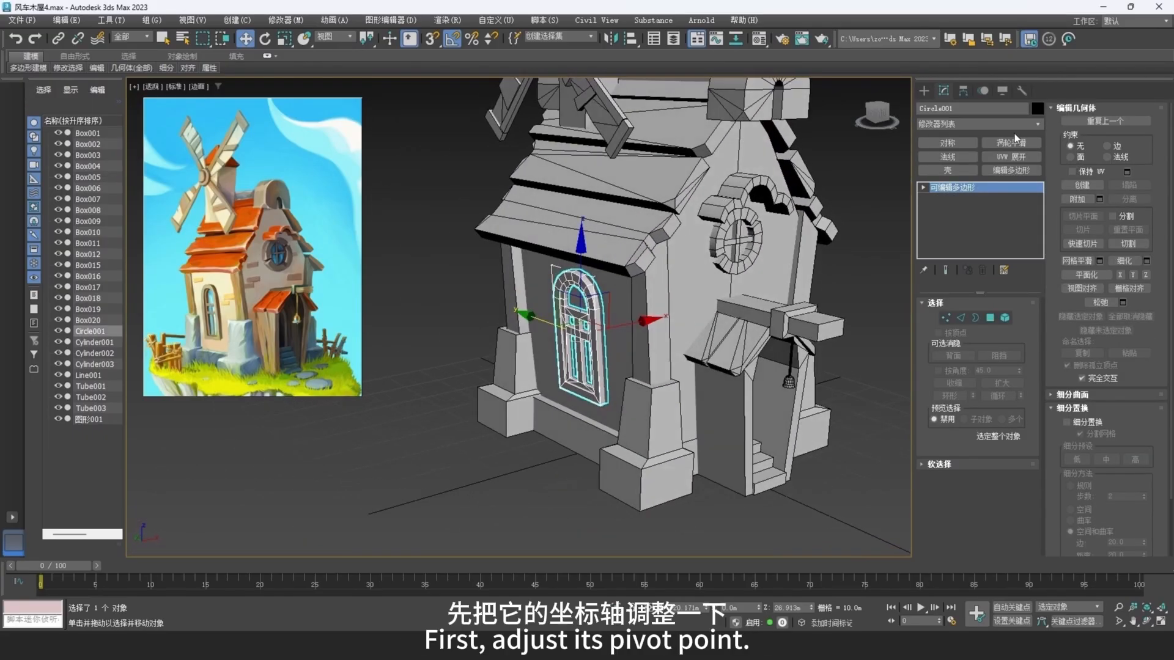
pyautogui.click(963, 91)
pyautogui.click(978, 175)
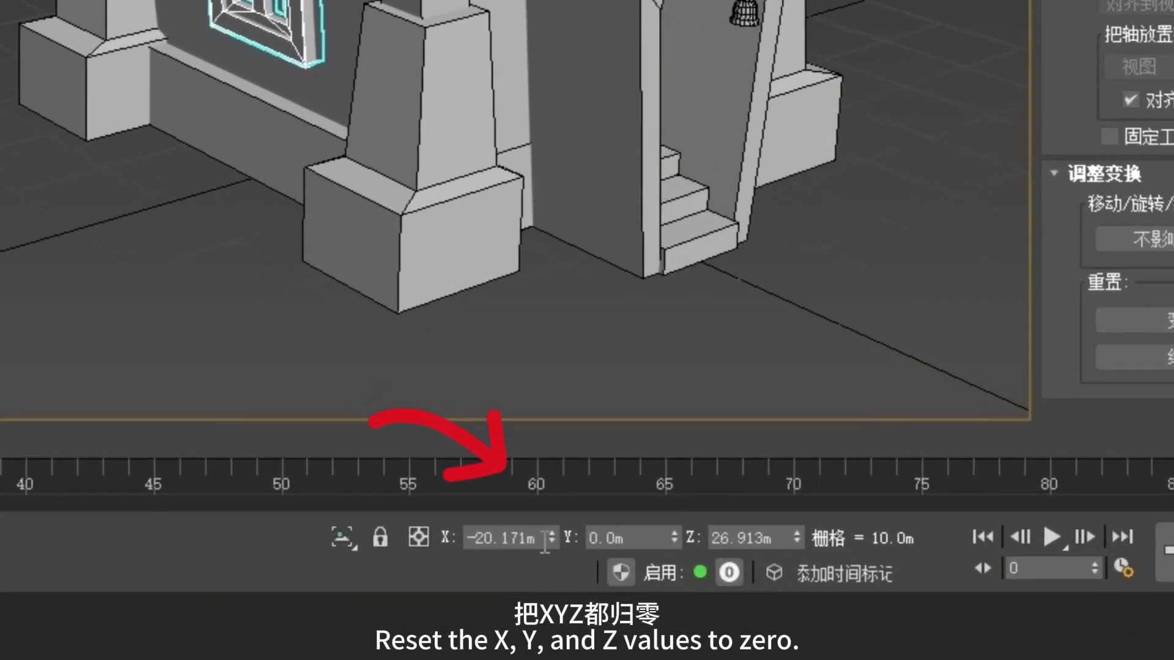
pyautogui.rightClick(685, 598)
pyautogui.rightClick(795, 540)
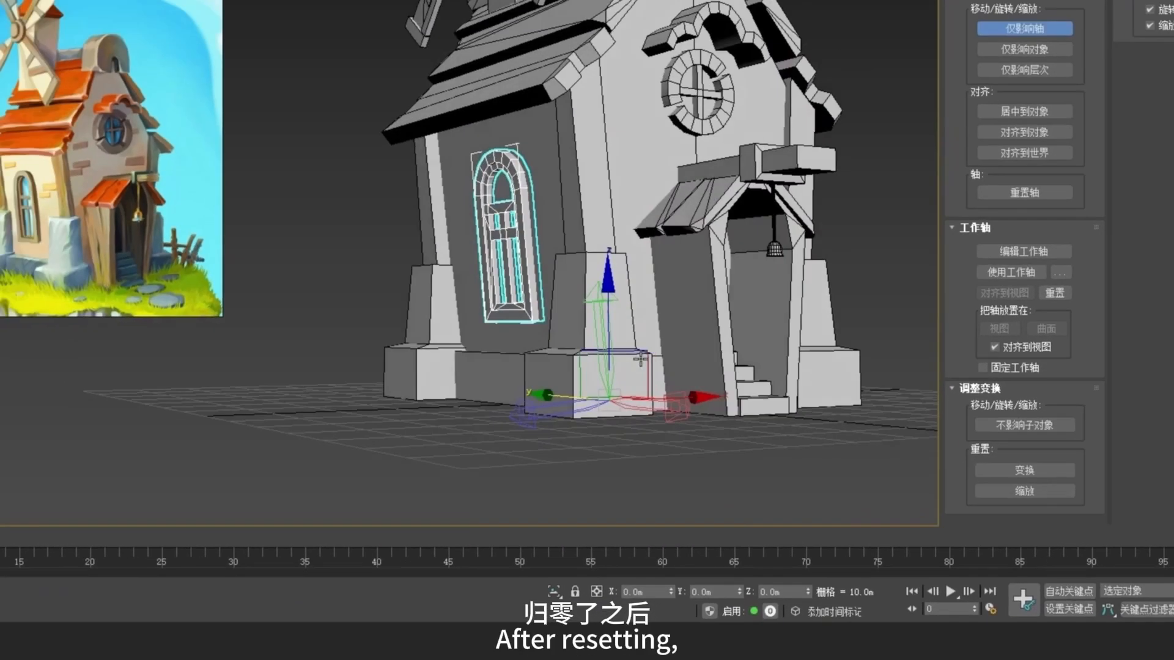
# Step: Leave pivot editing, reset the transform of the arched side window, and convert it back to Editable Poly
pyautogui.keyDown('alt'); pyautogui.moveTo(640, 360); pyautogui.dragTo(591, 375, button='middle'); pyautogui.keyUp('alt')
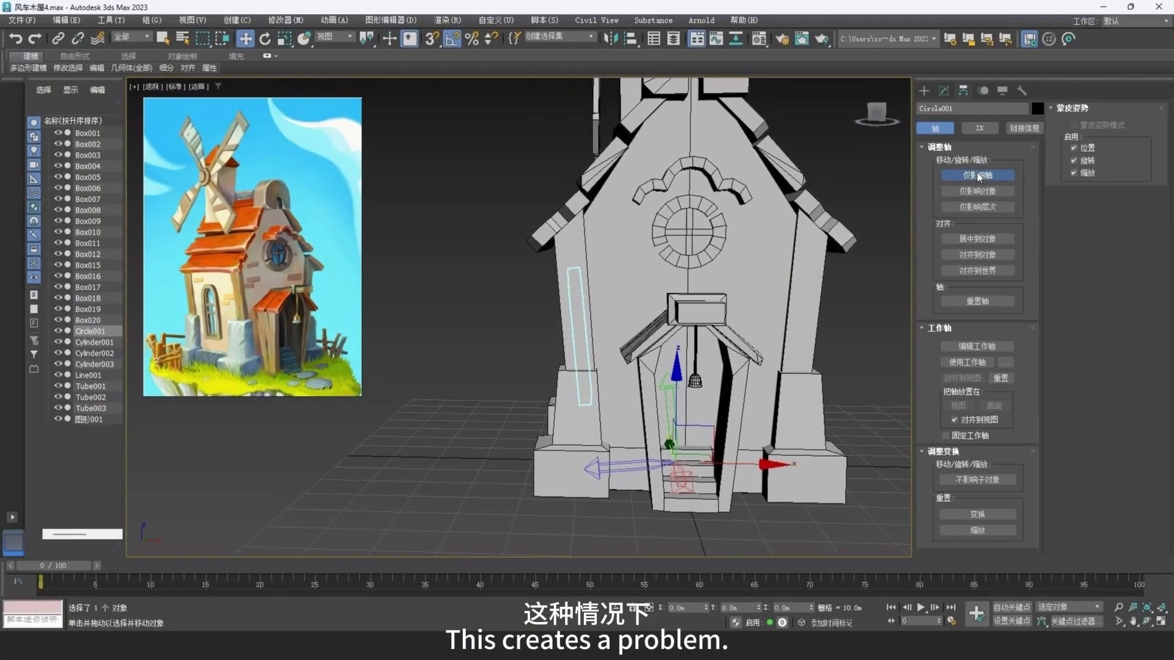
pyautogui.click(977, 174)
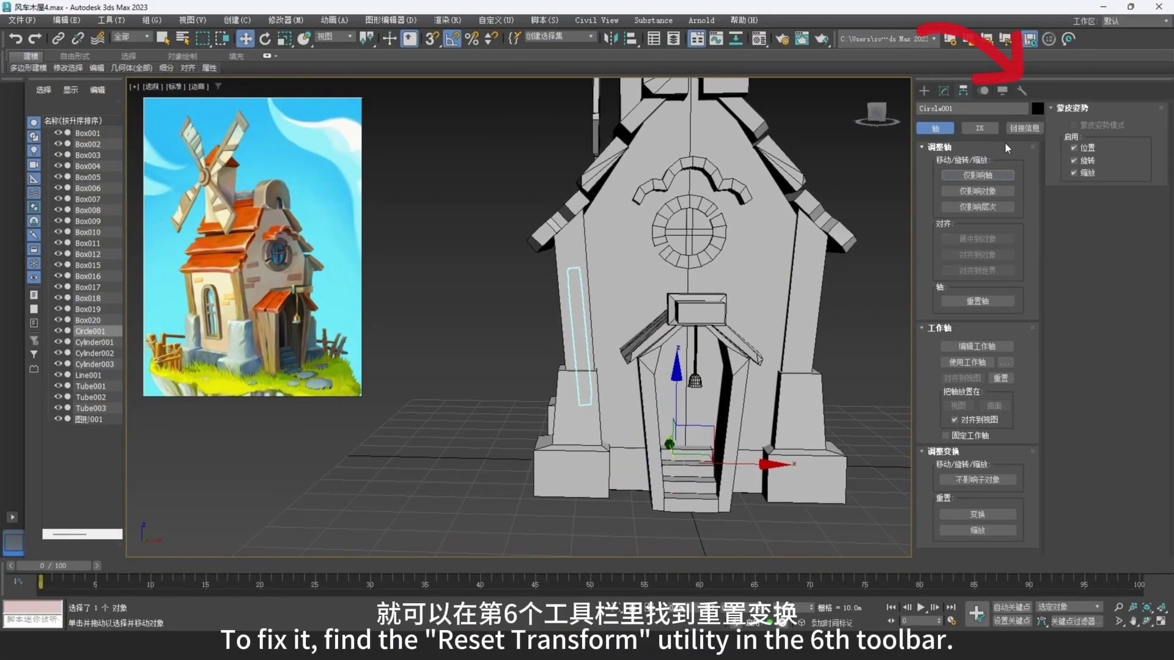
pyautogui.click(1022, 91)
pyautogui.click(988, 242)
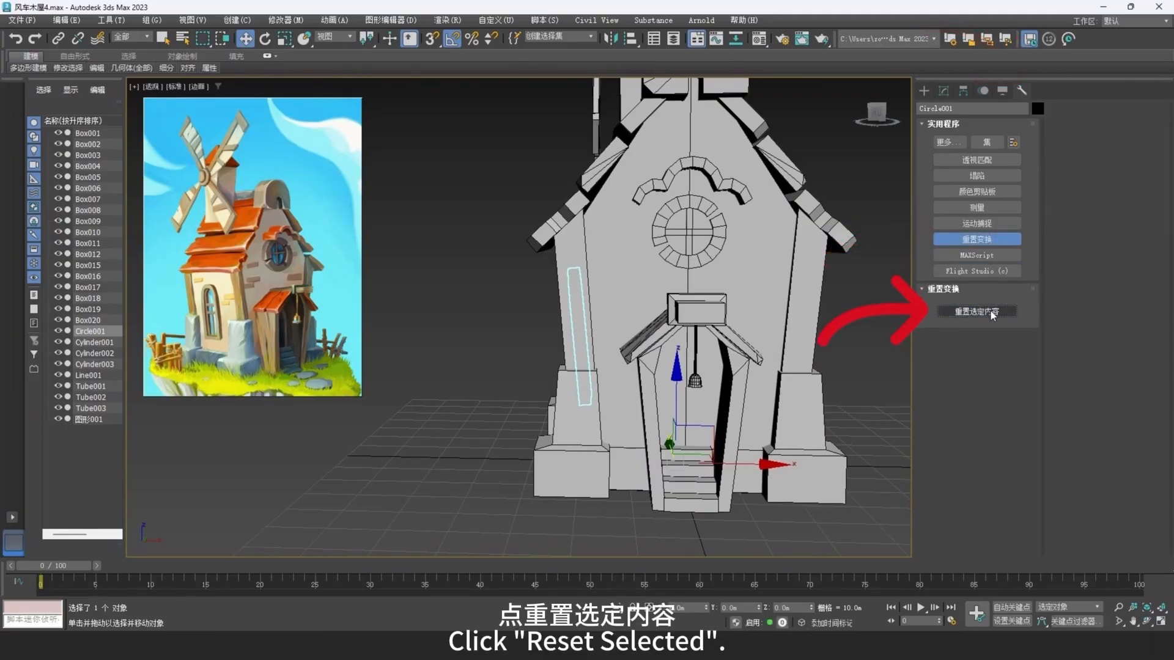
pyautogui.click(977, 311)
pyautogui.click(944, 91)
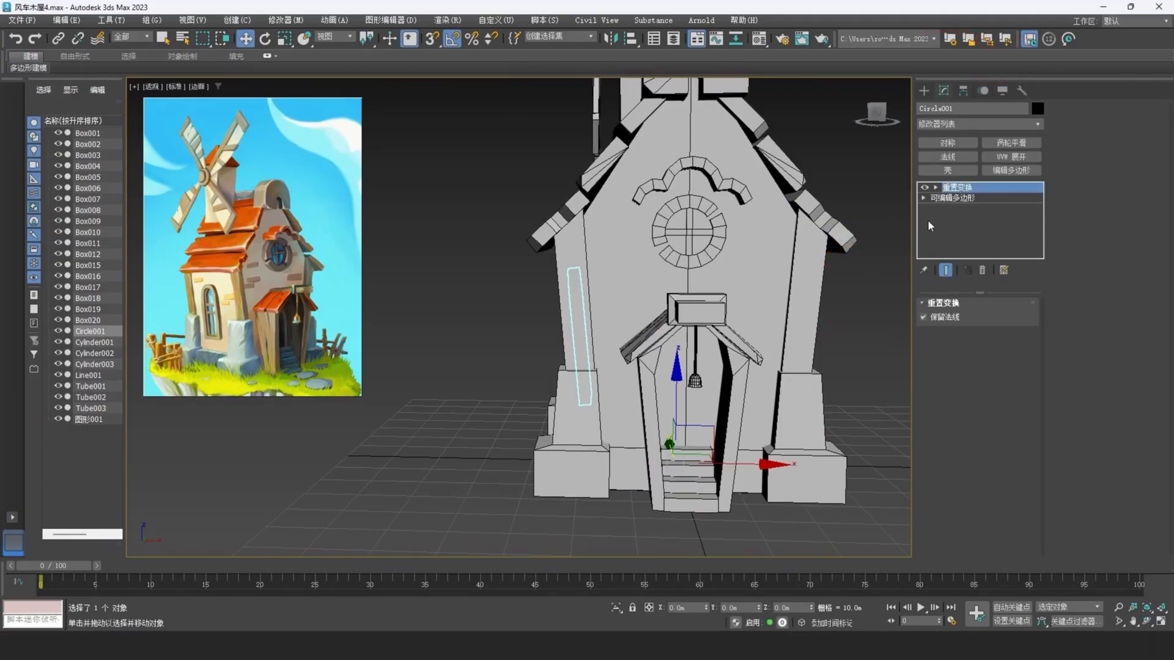
pyautogui.rightClick(810, 264)
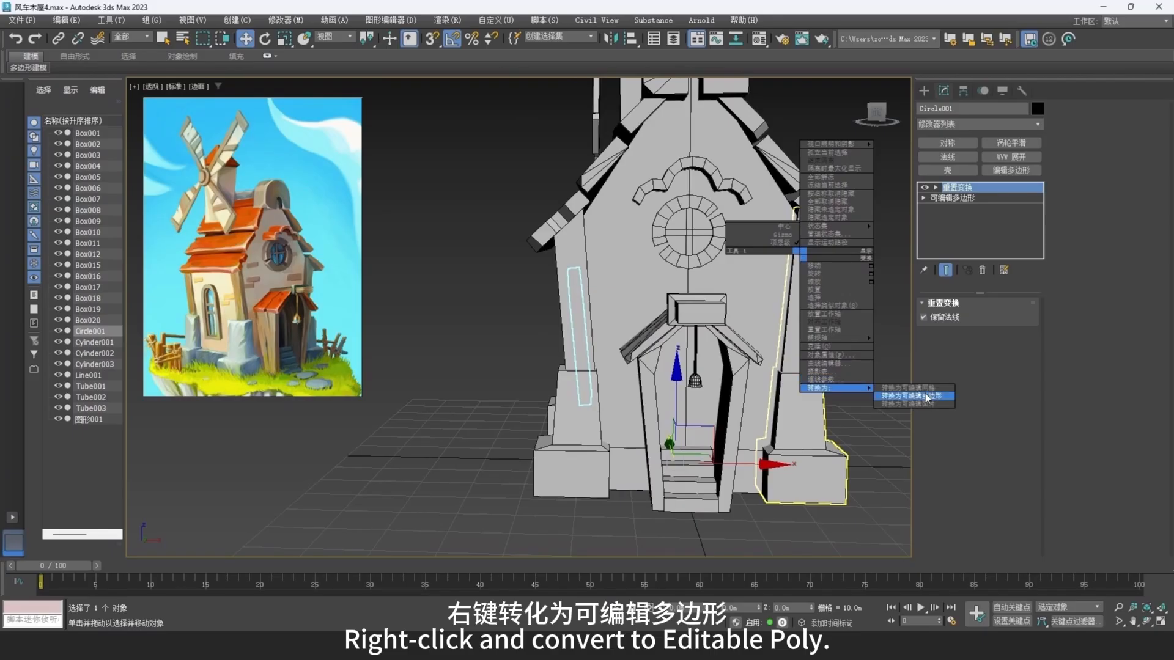
pyautogui.click(927, 398)
# Step: Check the side window's pivot orientation against its own axes using Affect Pivot Only, then leave pivot editing
pyautogui.keyDown('alt'); pyautogui.moveTo(672, 400); pyautogui.dragTo(724, 413, button='middle'); pyautogui.keyUp('alt')
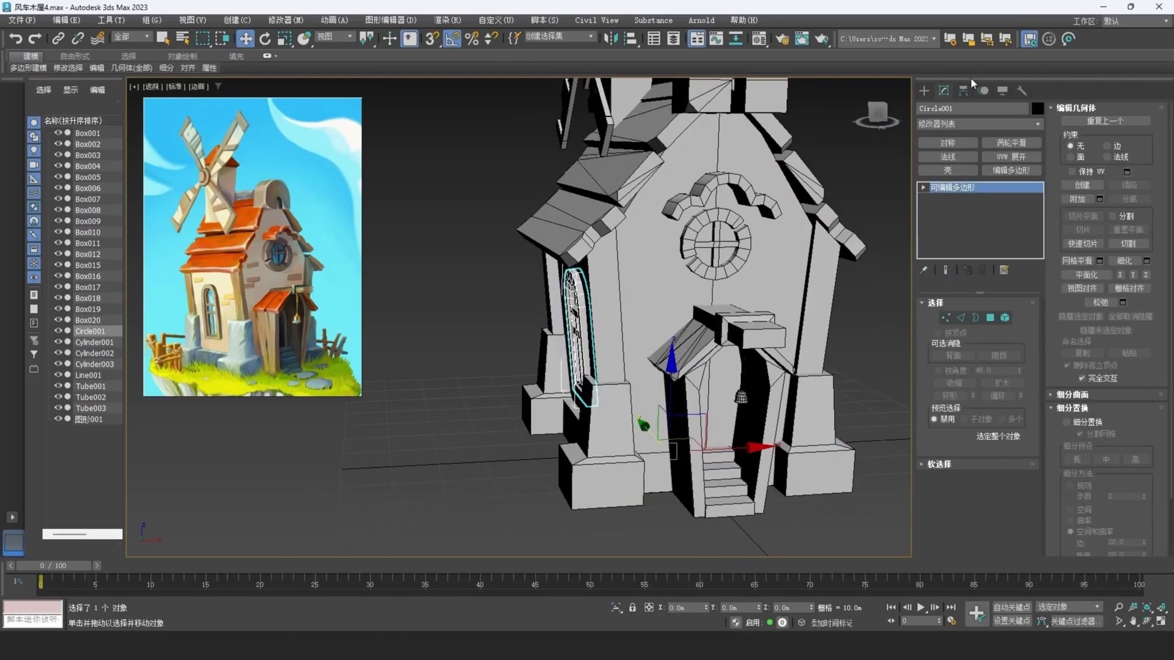
pyautogui.click(966, 94)
pyautogui.click(978, 174)
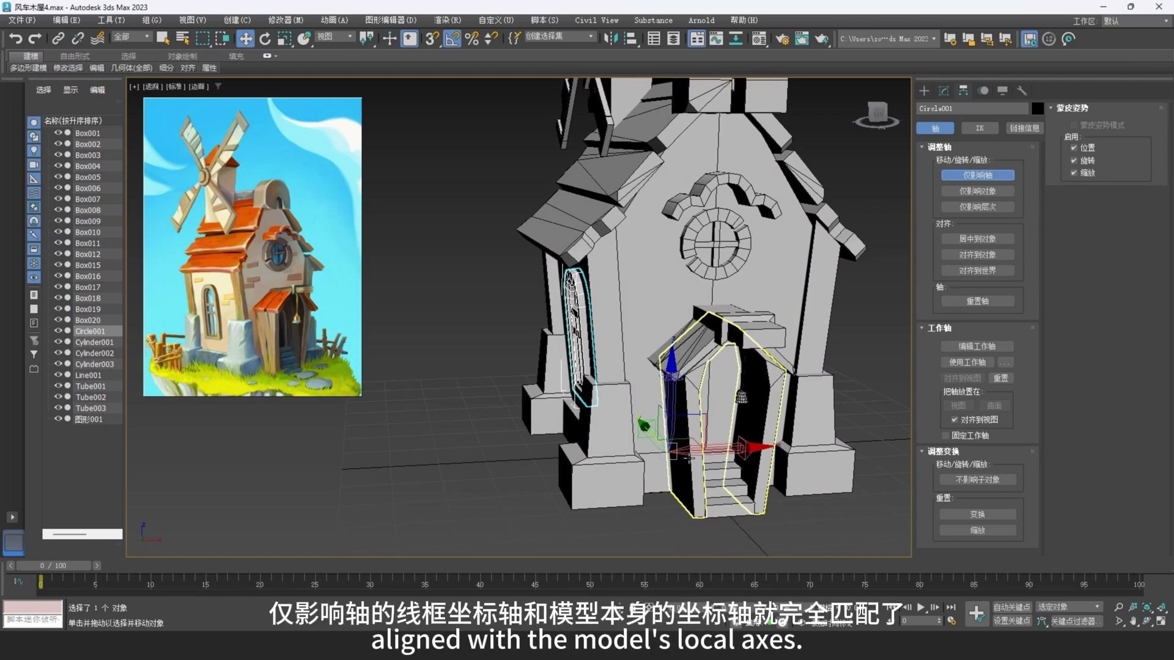
pyautogui.click(1000, 178)
pyautogui.click(944, 91)
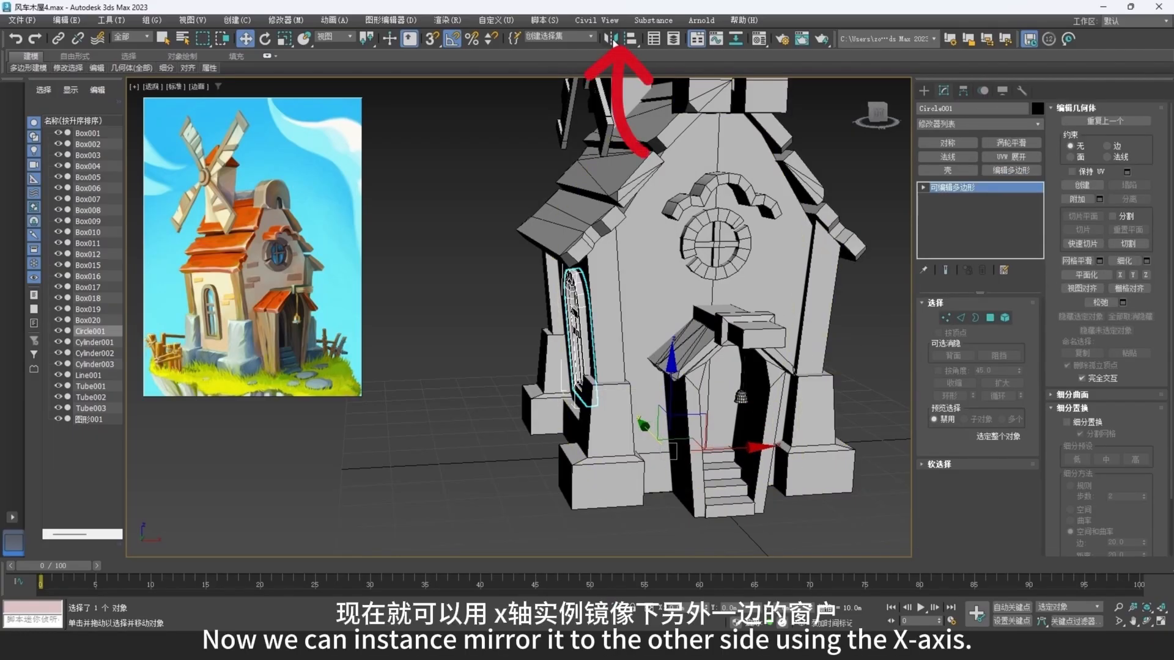
# Step: Mirror the side window across the X axis as an instance onto the opposite wall, then deselect it
pyautogui.click(610, 39)
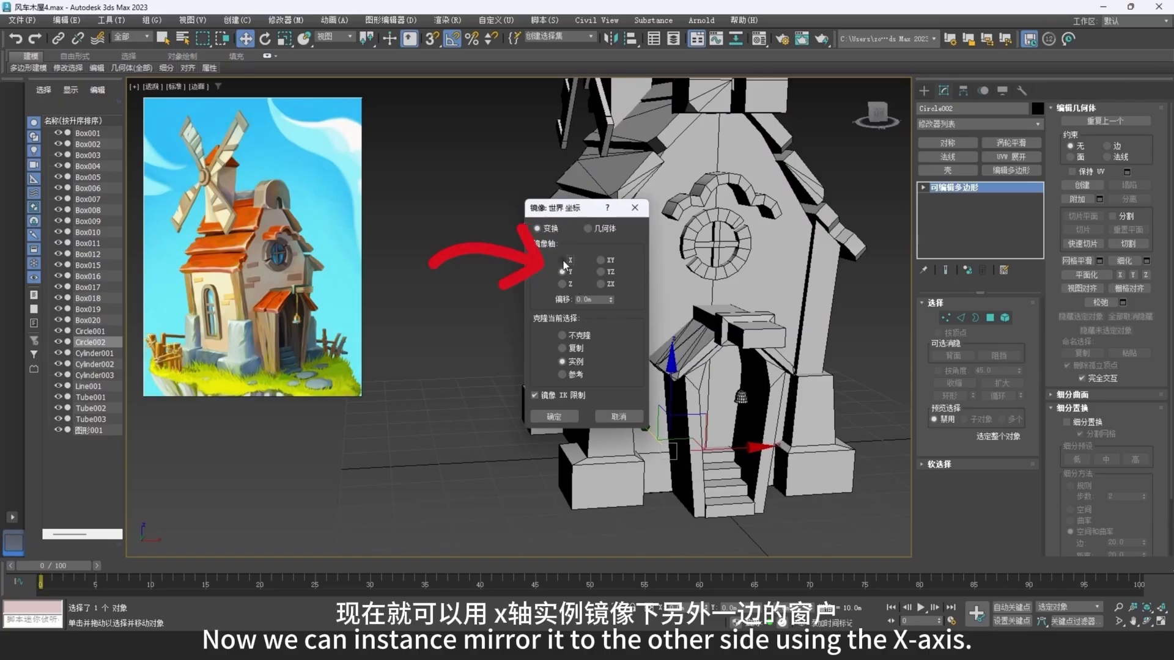
pyautogui.click(553, 416)
pyautogui.keyDown('alt'); pyautogui.moveTo(565, 422); pyautogui.dragTo(785, 355, button='middle'); pyautogui.keyUp('alt')
pyautogui.scroll(-5, 784, 355)
pyautogui.click(808, 436)
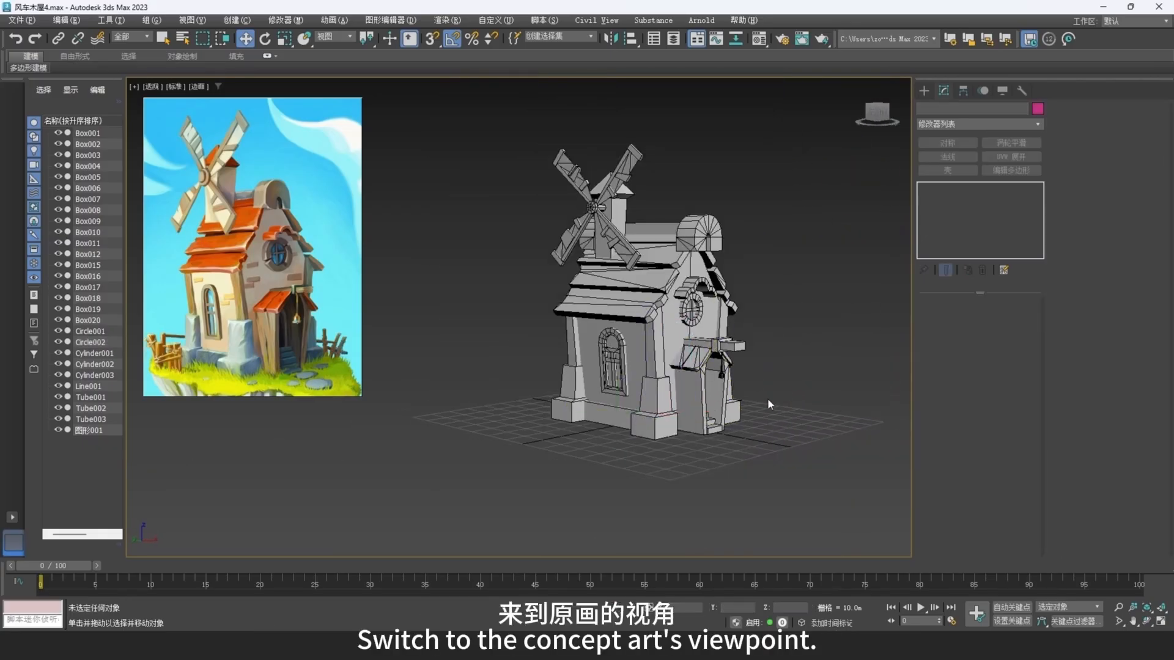
pyautogui.moveTo(767, 398); pyautogui.dragTo(544, 358, button='middle')
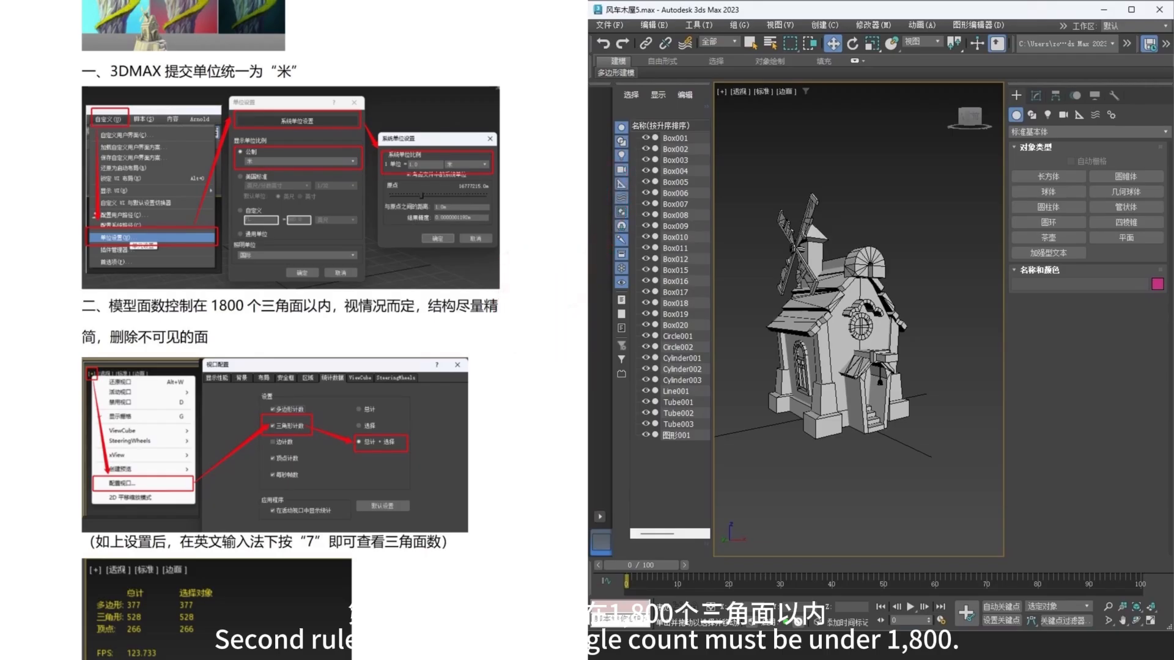
# Step: Configure viewport statistics to include the triangle count with Total + Selection, display them in the viewport, and select all objects
pyautogui.click(721, 90)
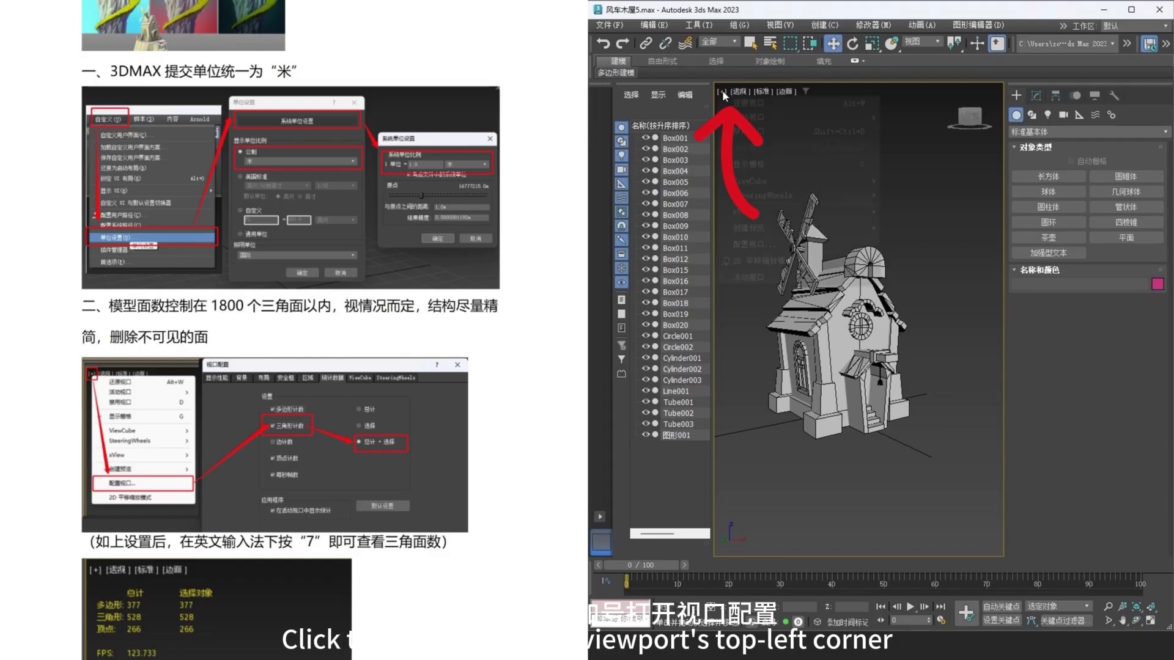
pyautogui.click(753, 245)
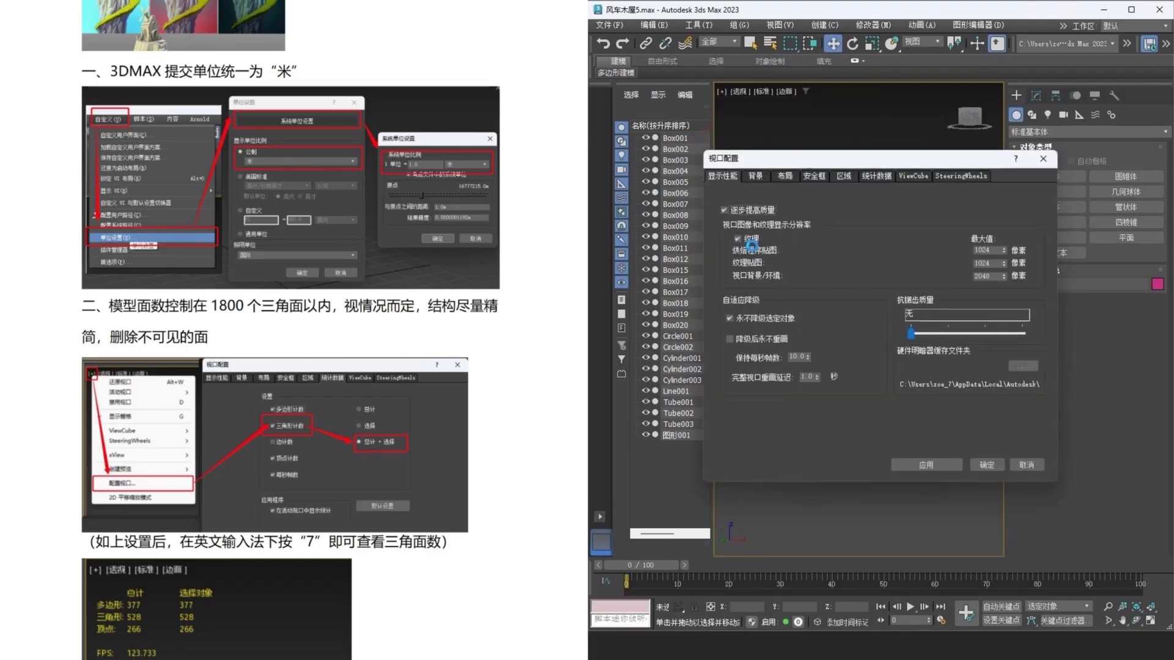
pyautogui.click(873, 175)
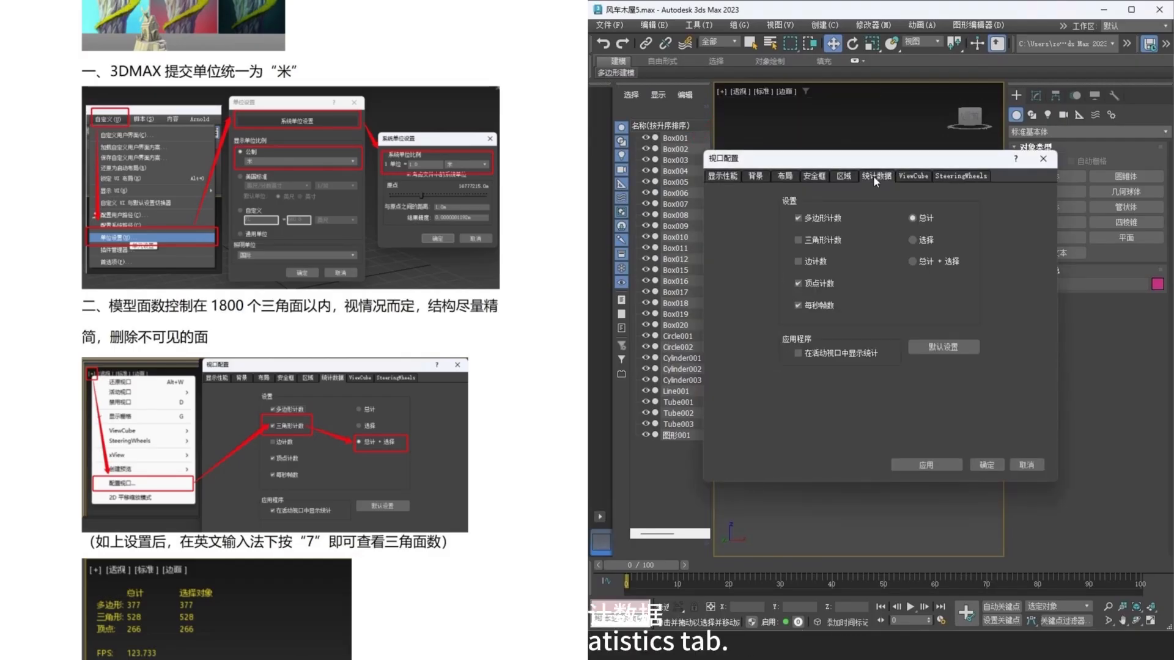
pyautogui.click(931, 271)
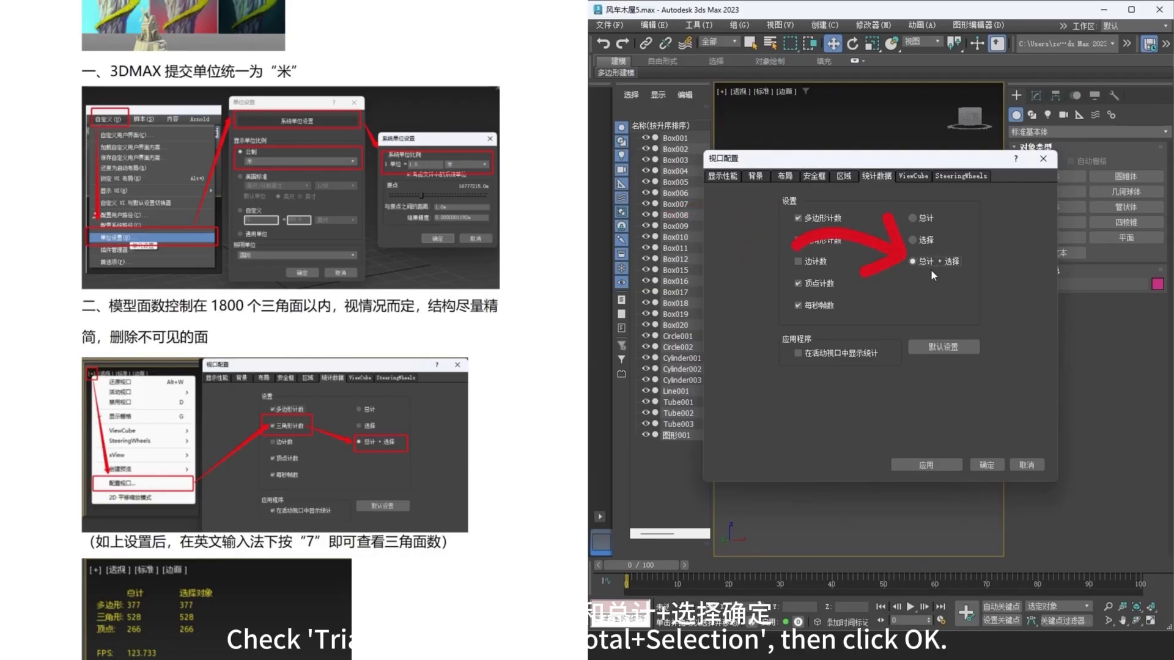
pyautogui.click(986, 465)
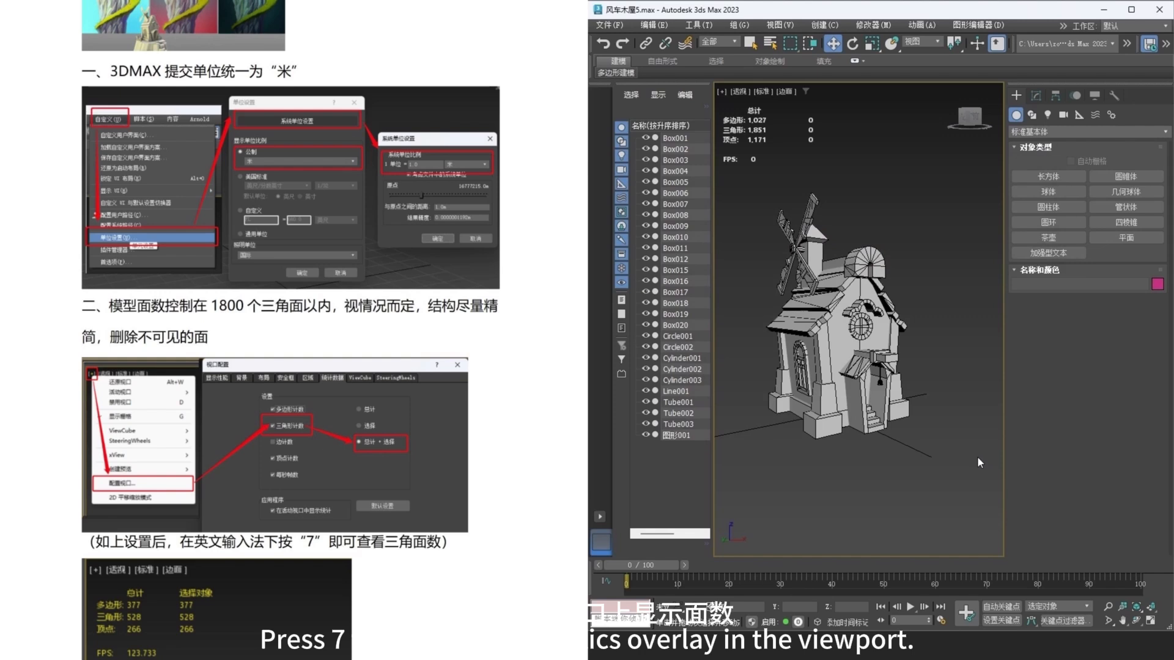
pyautogui.hotkey('ctrl', 'a')
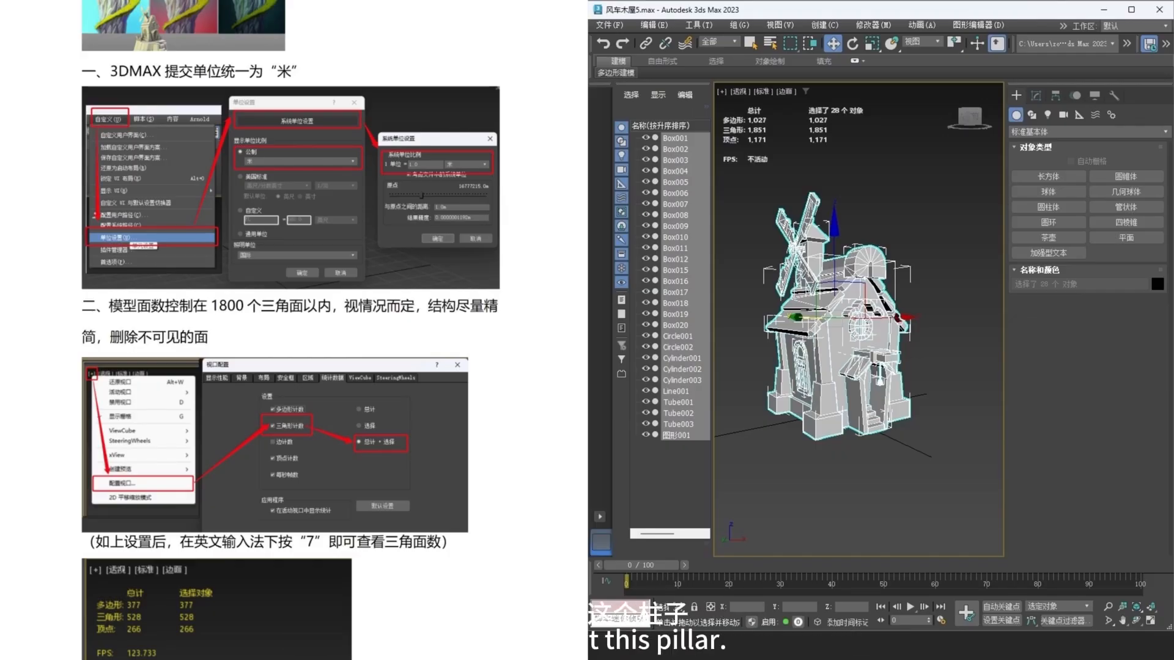
# Step: Delete the bottom face of the front corner post's base, then leave polygon editing
pyautogui.click(837, 429)
pyautogui.scroll(5, 856, 447)
pyautogui.keyDown('alt'); pyautogui.moveTo(865, 448); pyautogui.dragTo(856, 369, button='middle'); pyautogui.keyUp('alt')
pyautogui.click(1037, 94)
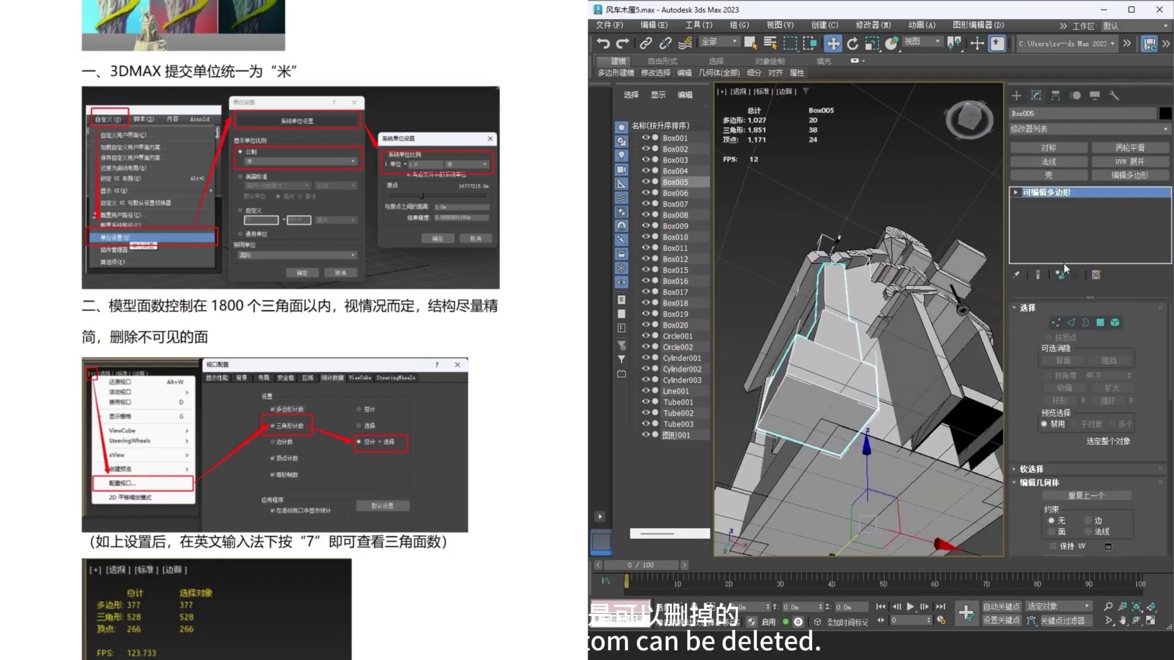
pyautogui.click(1101, 323)
pyautogui.click(787, 408)
pyautogui.press('Delete')
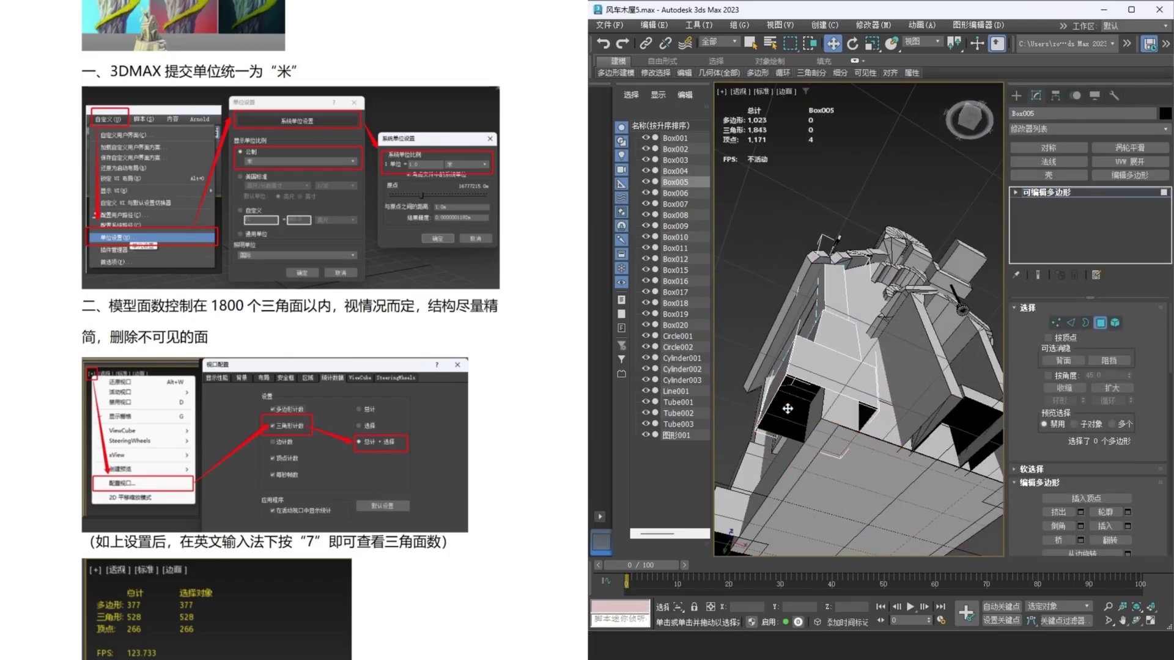
pyautogui.moveTo(826, 370); pyautogui.dragTo(787, 319, button='middle')
pyautogui.click(1102, 324)
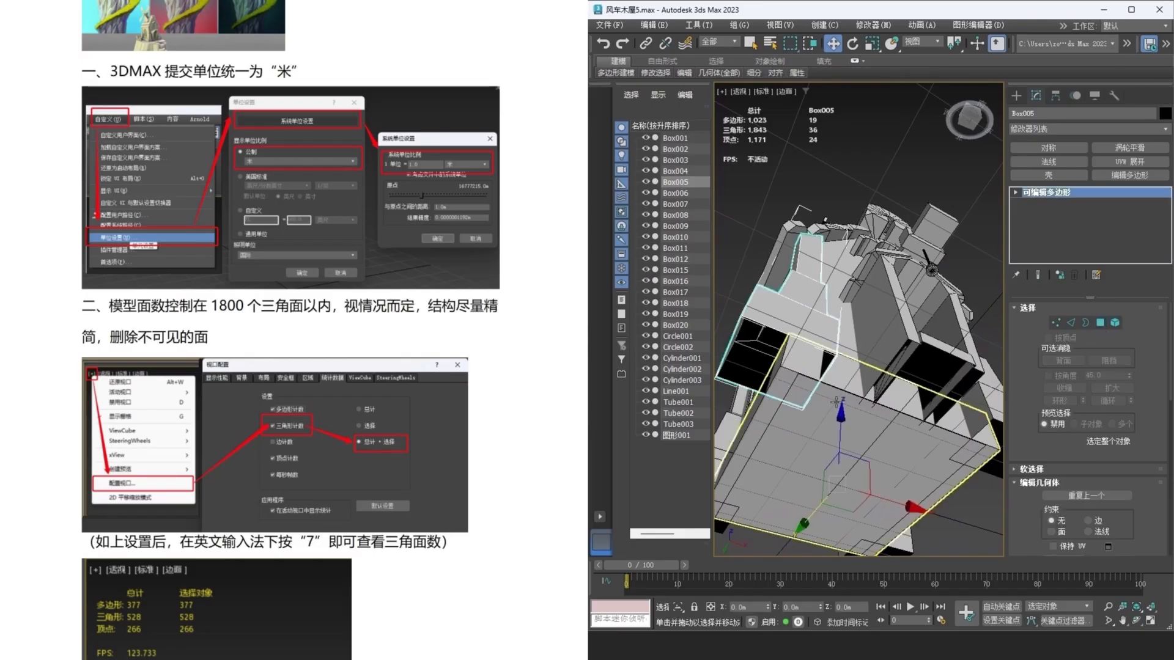
# Step: Delete the bottom face of the foundation block under the house, then leave polygon editing
pyautogui.click(878, 415)
pyautogui.click(1101, 325)
pyautogui.click(919, 445)
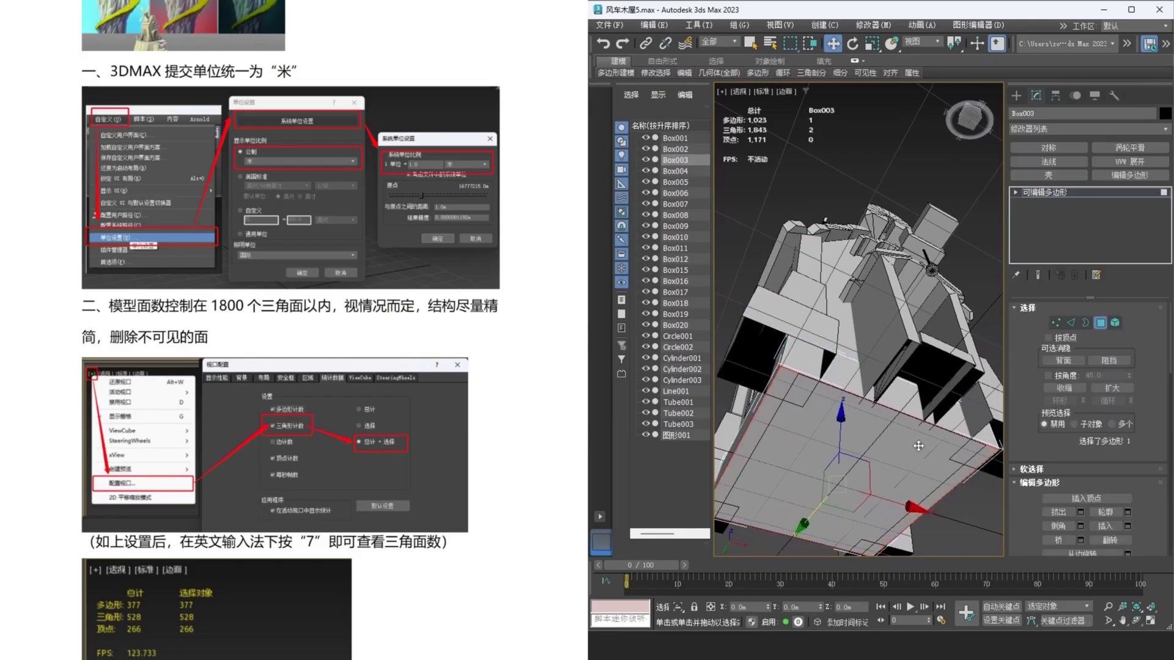
pyautogui.press('Delete')
pyautogui.moveTo(862, 448); pyautogui.dragTo(858, 421, button='middle')
pyautogui.click(1101, 322)
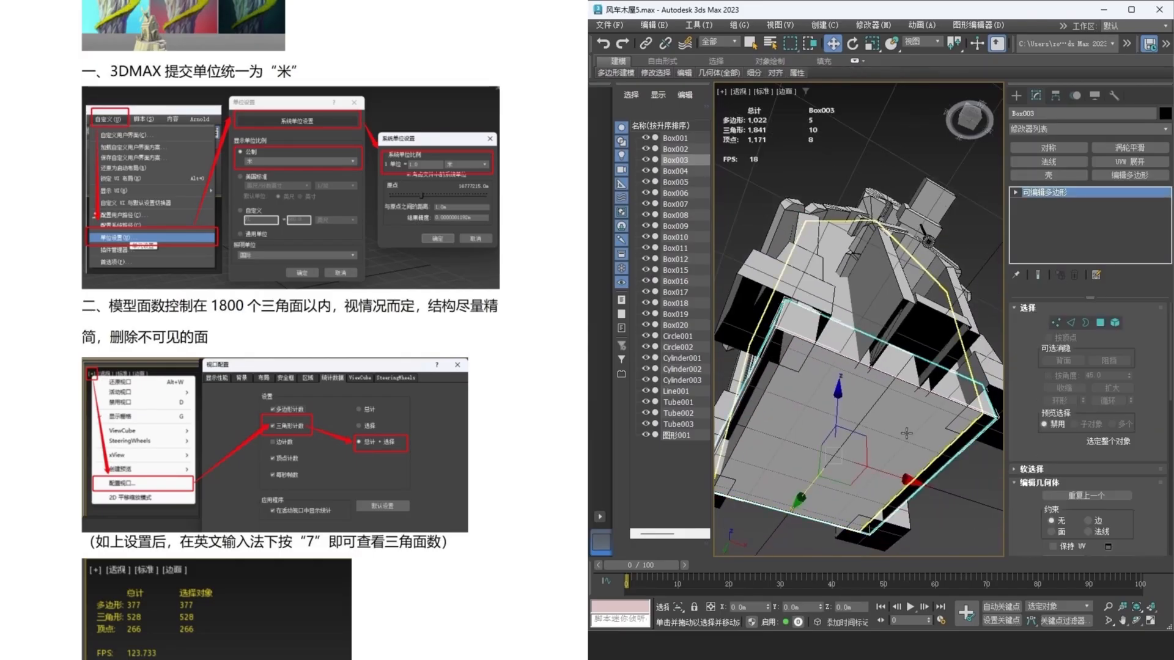
# Step: Delete the two bottom faces of the main house body, then leave polygon editing
pyautogui.click(808, 255)
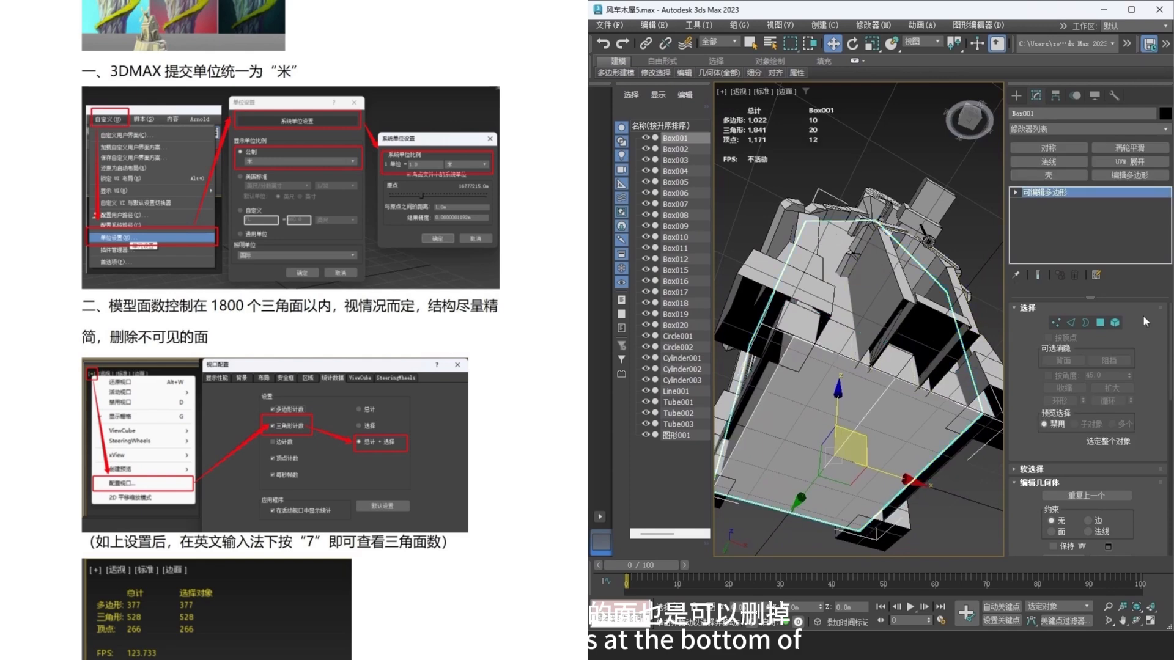
pyautogui.click(1100, 323)
pyautogui.click(849, 428)
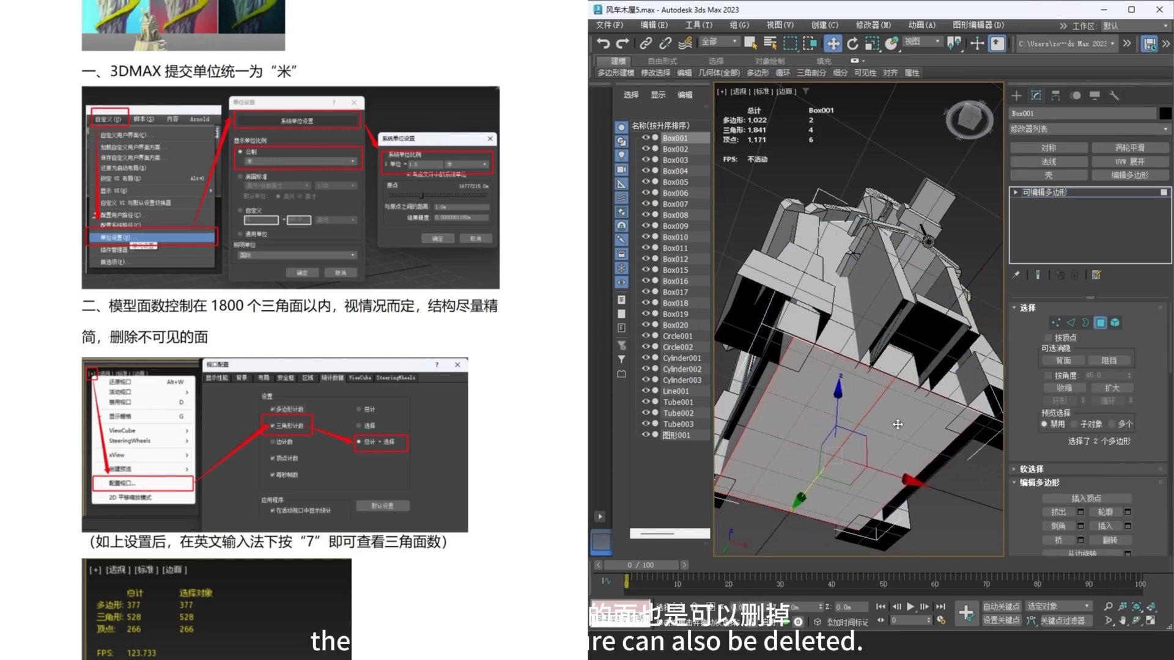
pyautogui.press('Delete')
pyautogui.scroll(-5, 896, 424)
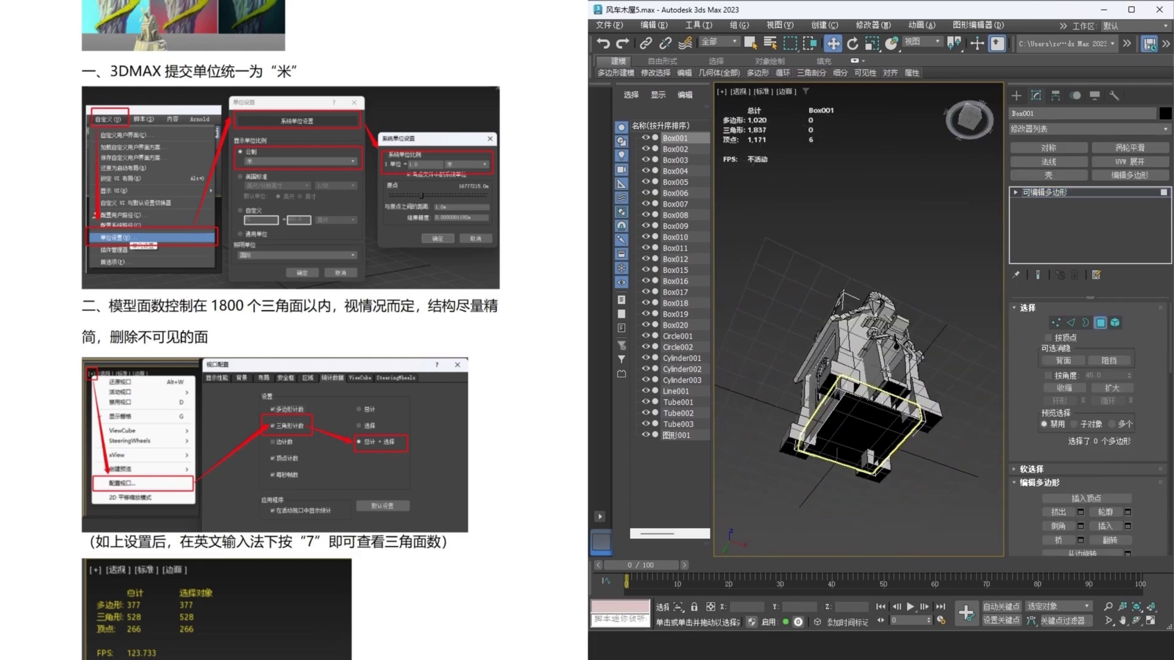
pyautogui.keyDown('alt'); pyautogui.moveTo(856, 364); pyautogui.dragTo(891, 421, button='middle'); pyautogui.keyUp('alt')
pyautogui.scroll(8, 880, 354)
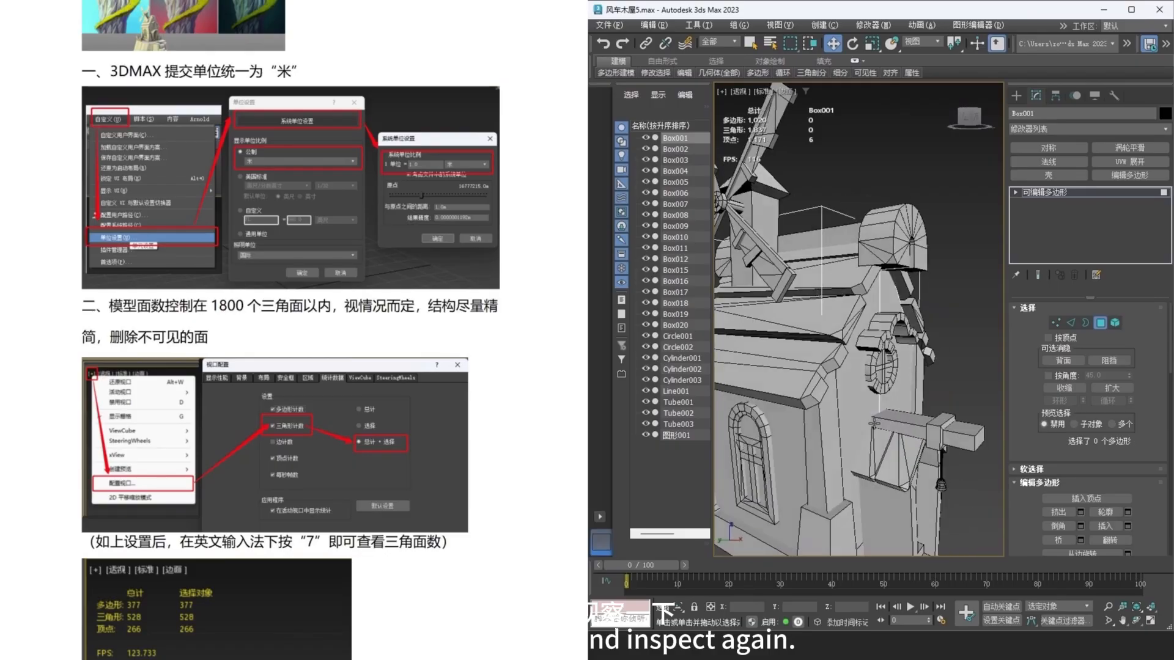
pyautogui.click(1101, 323)
# Step: Isolate the arched side window, inspect its back for hidden faces, then end the isolation
pyautogui.moveTo(852, 342)
pyautogui.keyDown('alt'); pyautogui.mouseDown(button='middle')
pyautogui.moveTo(943, 292)
pyautogui.moveTo(993, 290)
pyautogui.moveTo(845, 328)
pyautogui.mouseUp(button='middle'); pyautogui.keyUp('alt')
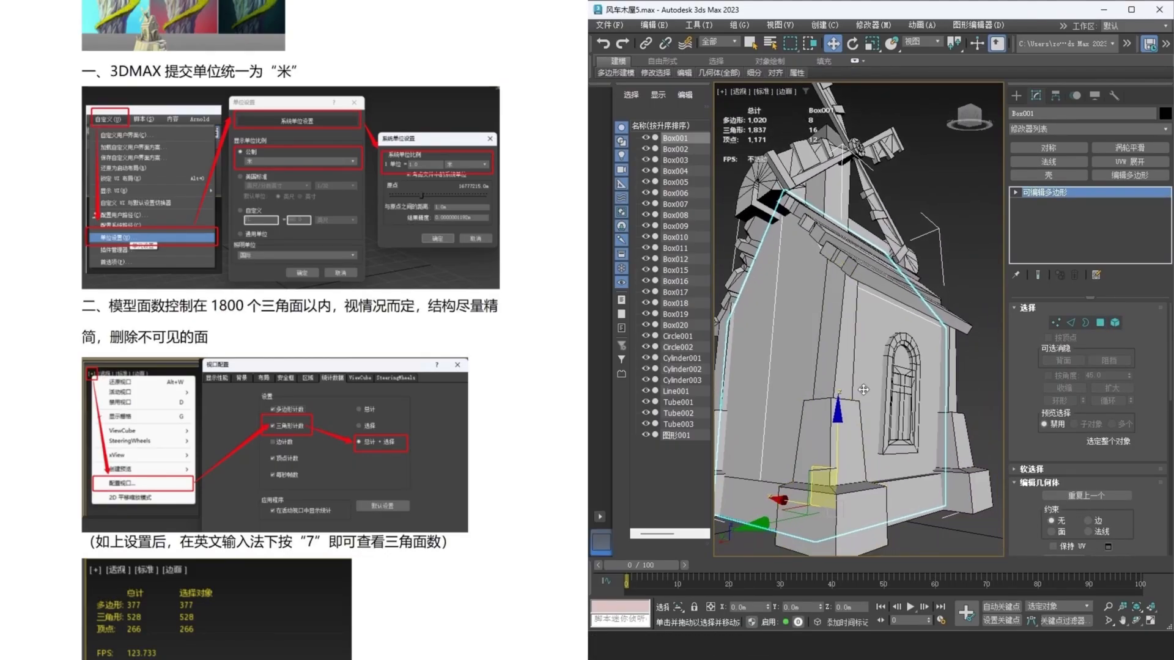
pyautogui.moveTo(841, 396)
pyautogui.keyDown('alt'); pyautogui.mouseDown(button='middle')
pyautogui.moveTo(920, 371)
pyautogui.moveTo(824, 381)
pyautogui.mouseUp(button='middle'); pyautogui.keyUp('alt')
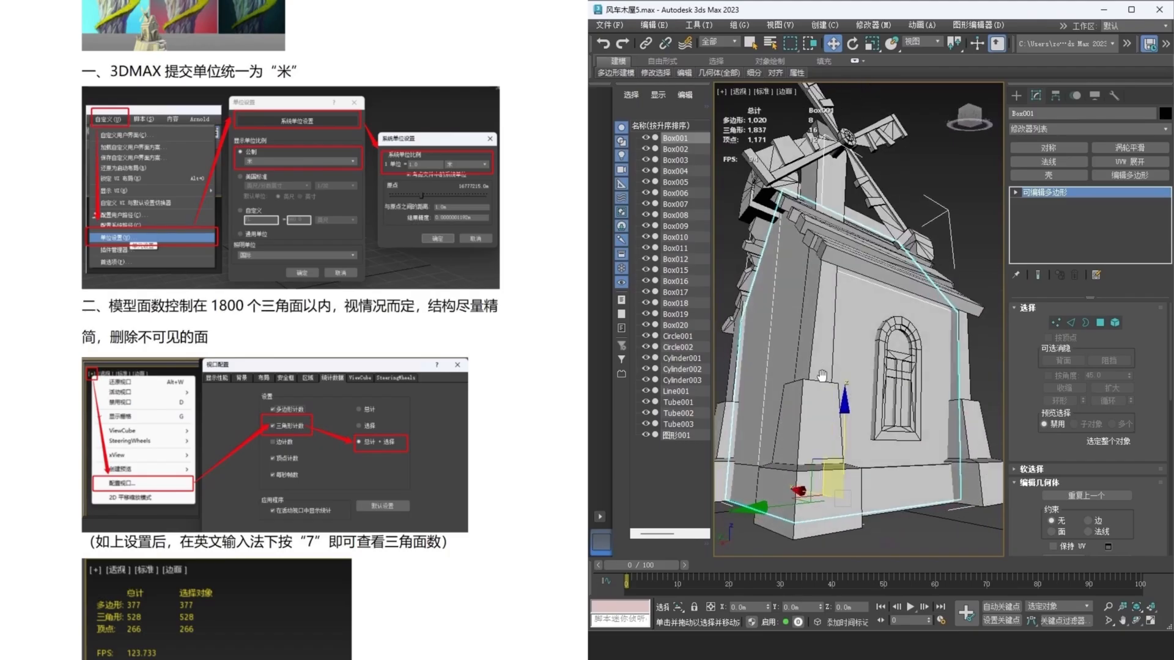
pyautogui.click(903, 404)
pyautogui.hotkey('alt', 'q')
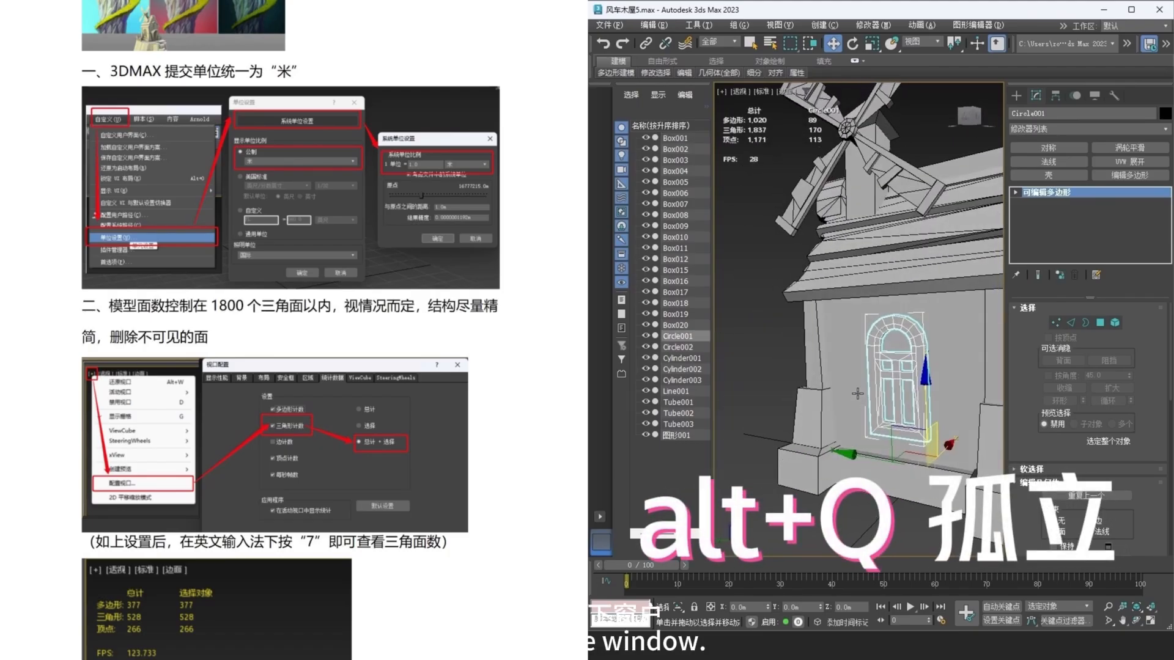
pyautogui.keyDown('alt'); pyautogui.moveTo(915, 399); pyautogui.dragTo(772, 418, button='middle'); pyautogui.keyUp('alt')
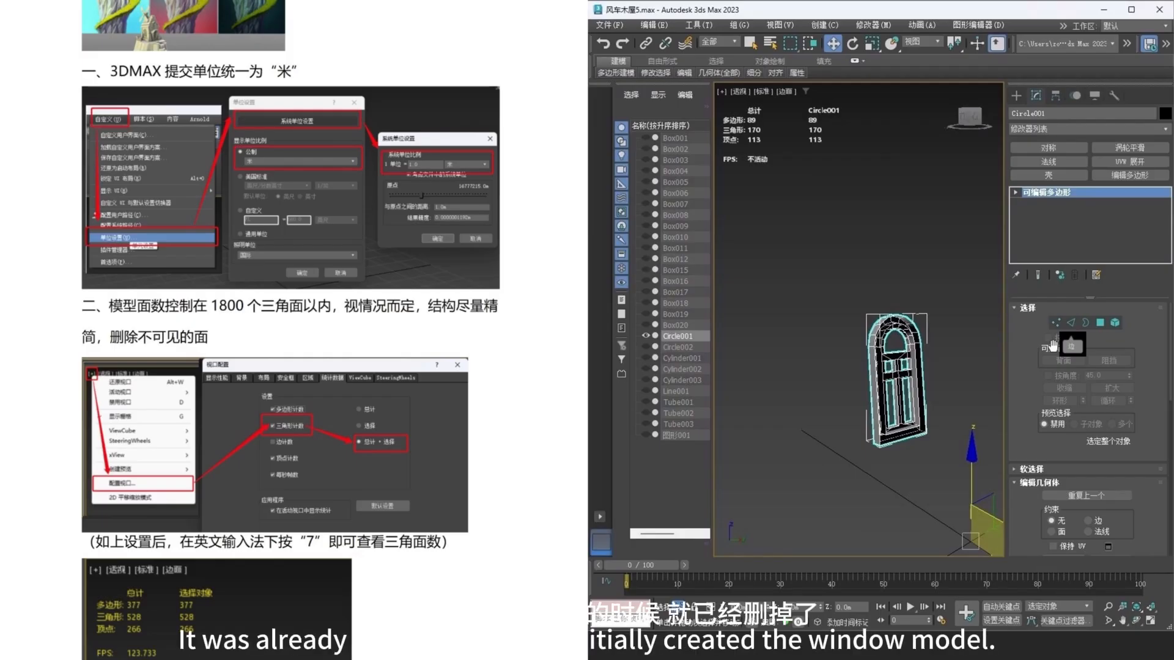
pyautogui.click(680, 605)
# Step: Isolate the sloped board of the small canopy above the door
pyautogui.keyDown('alt'); pyautogui.moveTo(861, 413); pyautogui.dragTo(888, 372, button='middle'); pyautogui.keyUp('alt')
pyautogui.moveTo(889, 372); pyautogui.dragTo(878, 383, button='middle')
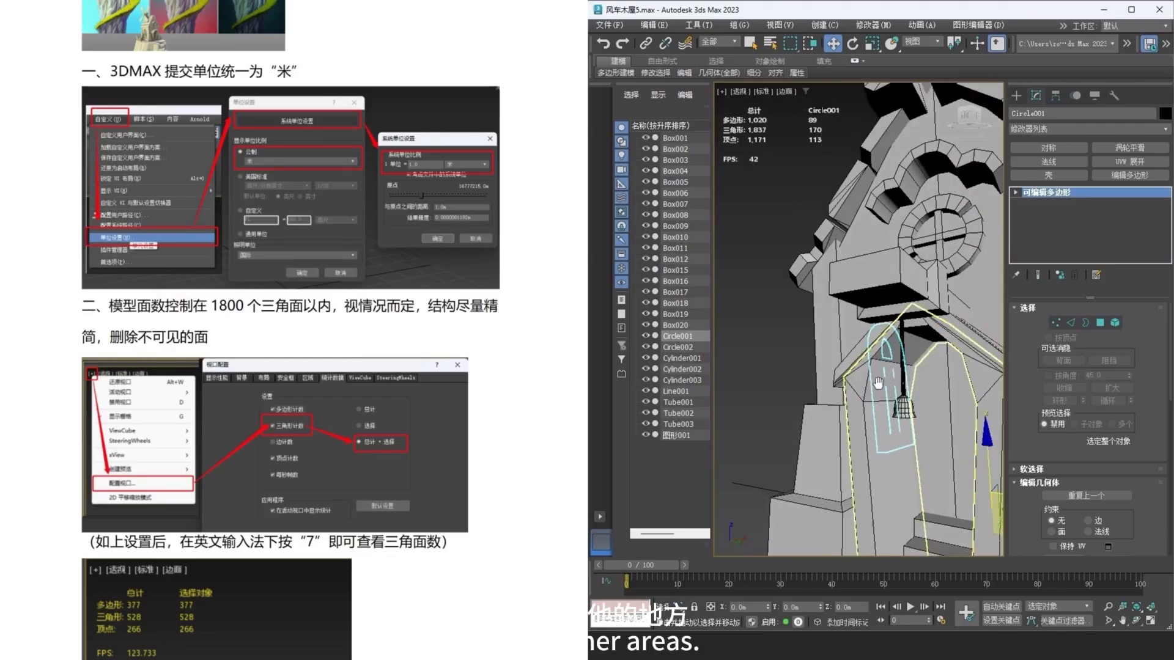
pyautogui.click(878, 383)
pyautogui.hotkey('alt', 'q')
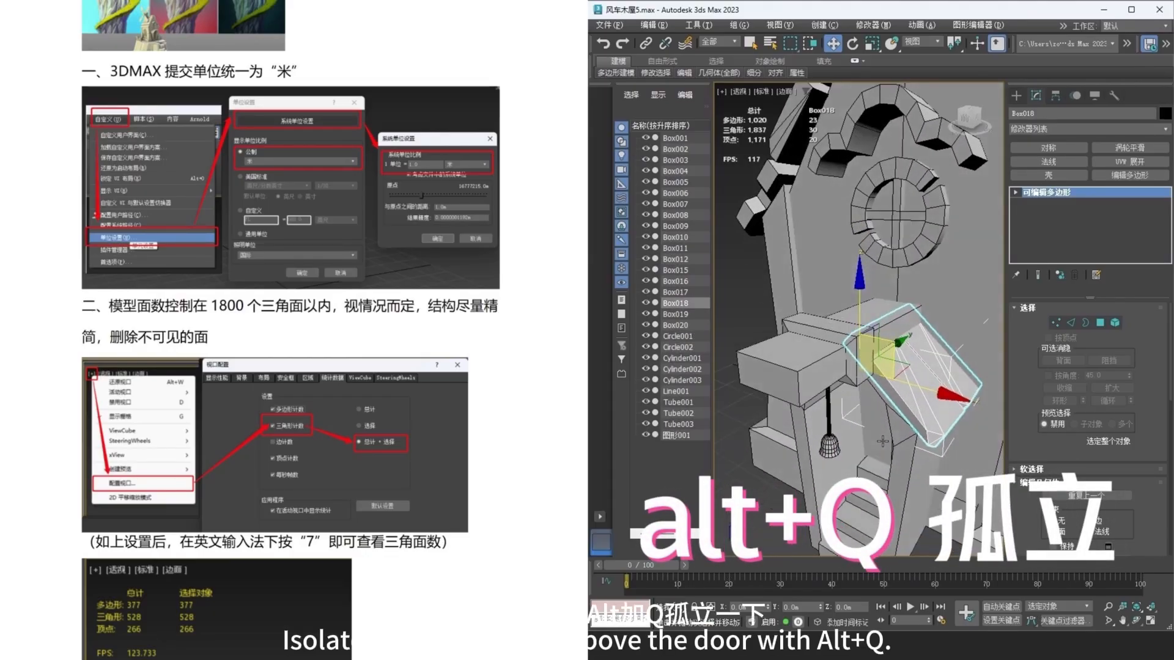
pyautogui.keyDown('alt'); pyautogui.moveTo(882, 442); pyautogui.dragTo(959, 460, button='middle'); pyautogui.keyUp('alt')
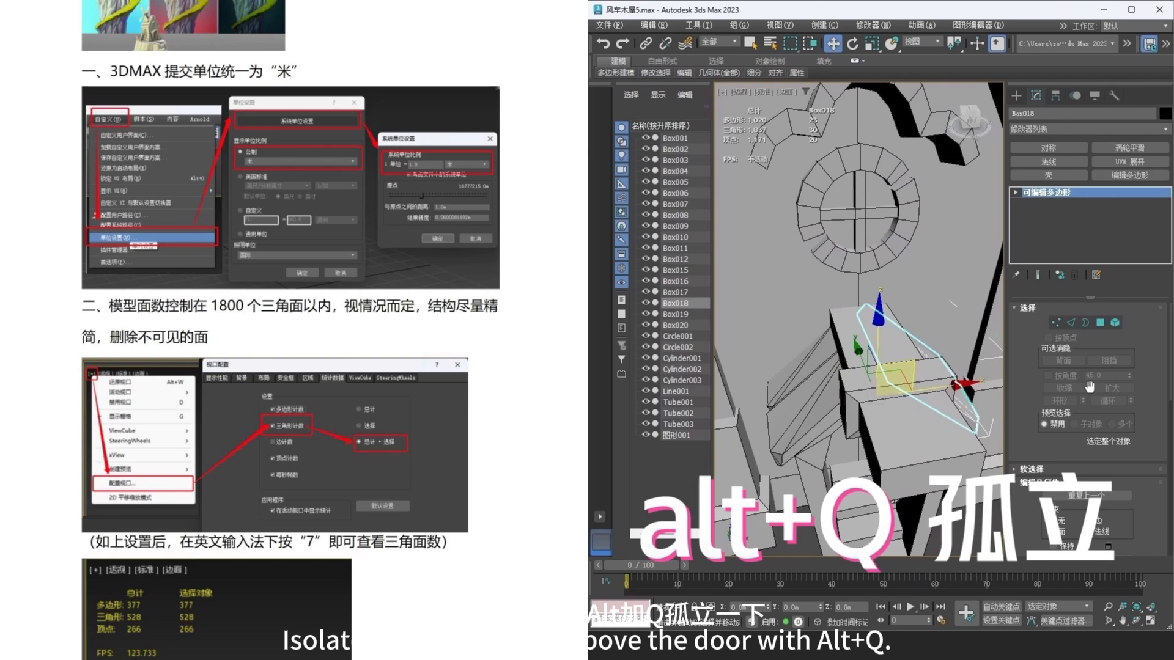
pyautogui.hotkey('alt', 'q')
# Step: Delete the two hidden faces on the canopy board's inner side, then end the isolation and leave polygon editing
pyautogui.click(1101, 322)
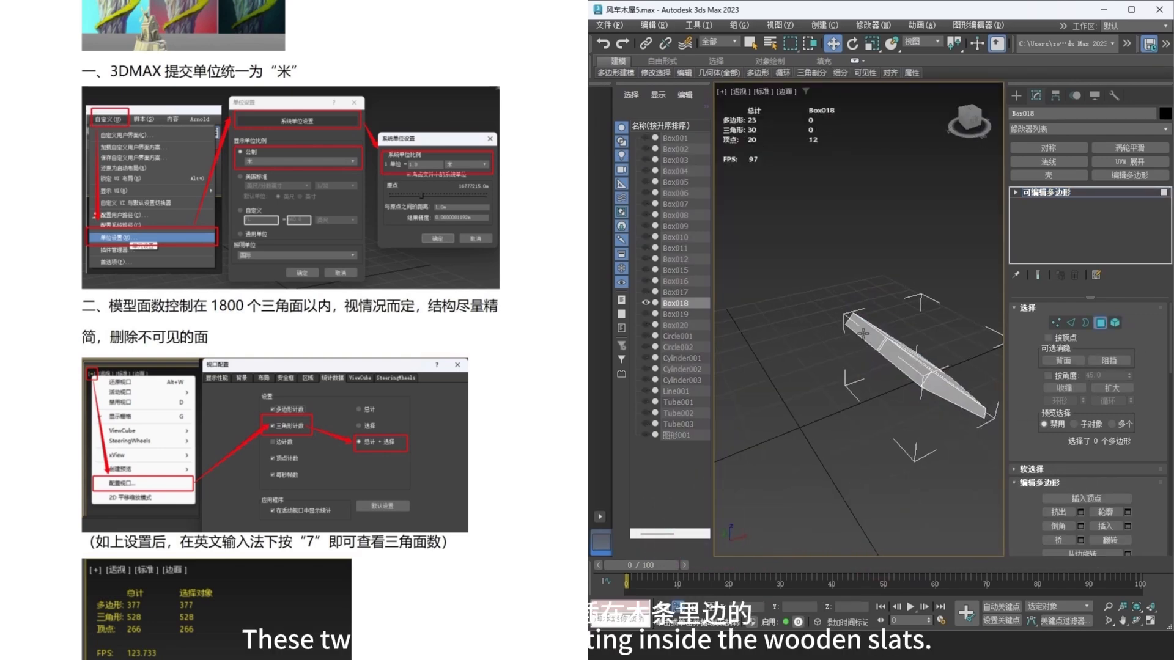
pyautogui.click(863, 333)
pyautogui.keyDown('ctrl'); pyautogui.click(921, 371); pyautogui.keyUp('ctrl')
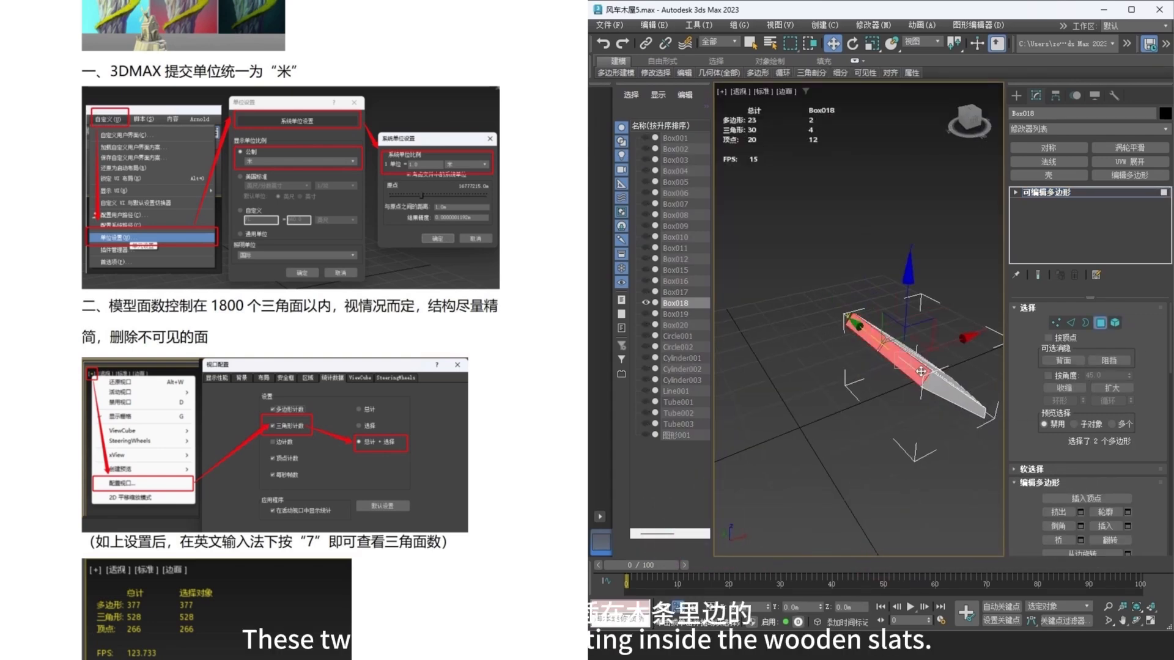
pyautogui.press('Delete')
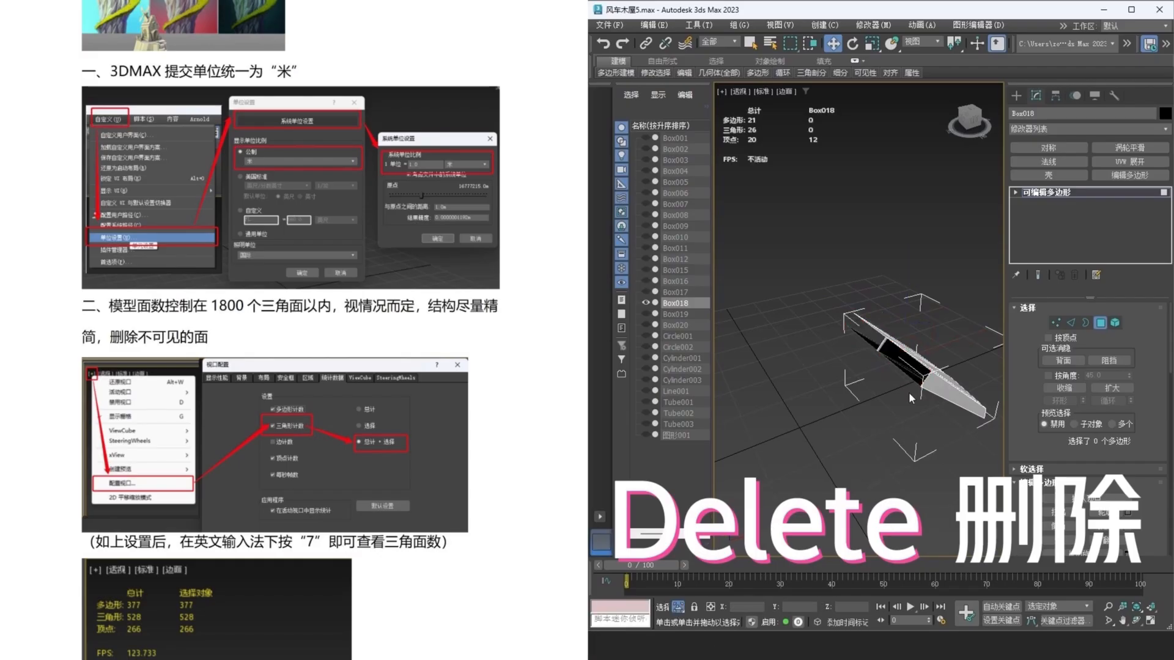
pyautogui.click(709, 605)
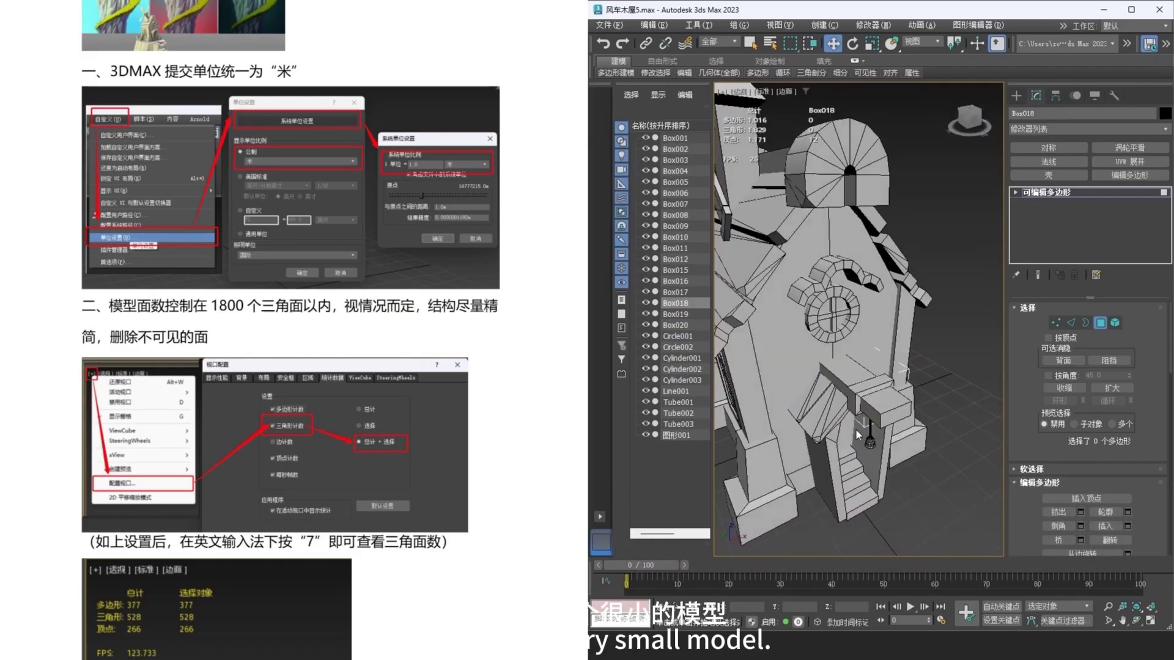
pyautogui.scroll(5, 849, 402)
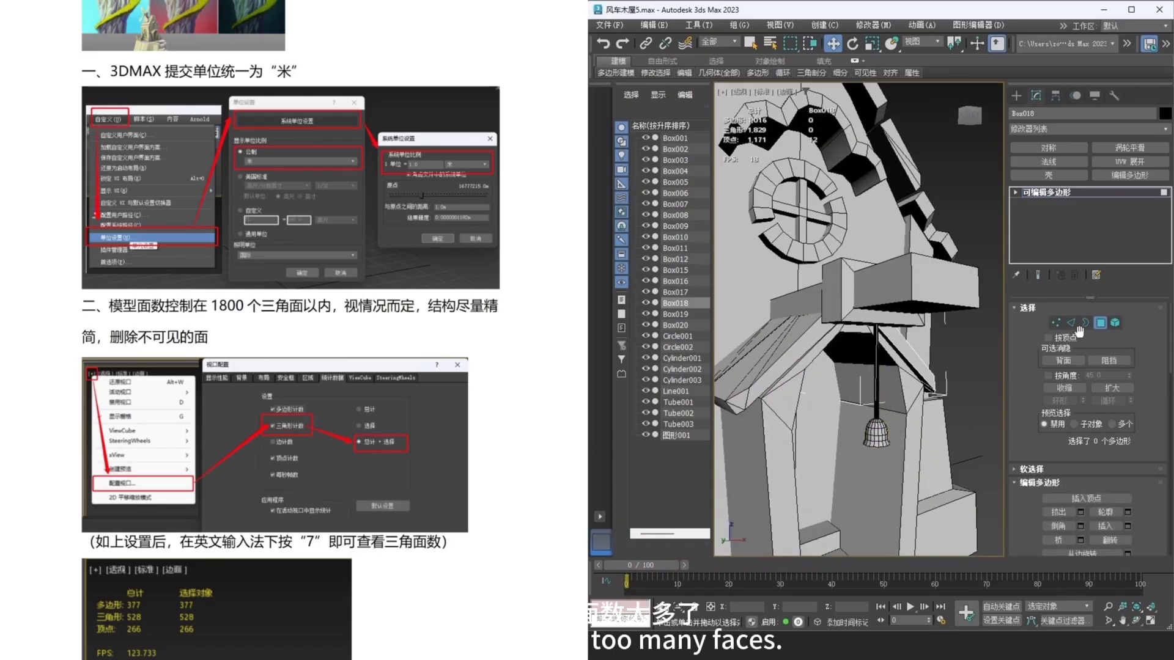
pyautogui.click(1103, 329)
# Step: Select the hanging bell with its string and switch to edge editing
pyautogui.click(877, 432)
pyautogui.scroll(6, 877, 430)
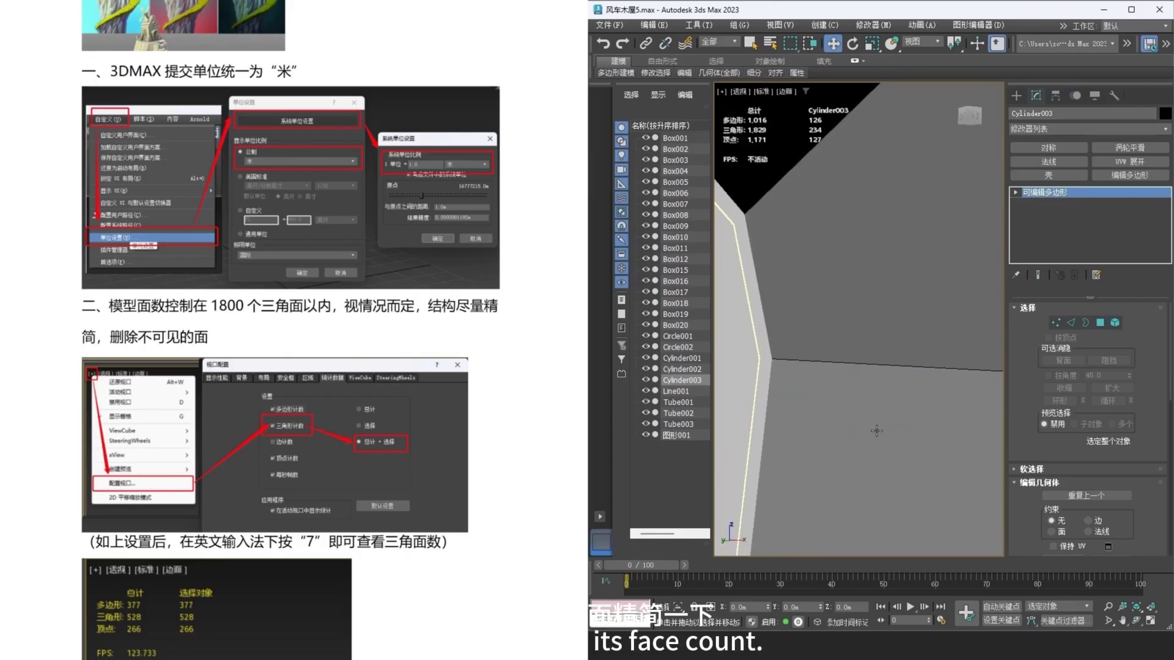
pyautogui.scroll(-3, 878, 430)
pyautogui.scroll(5, 915, 437)
pyautogui.press('2')
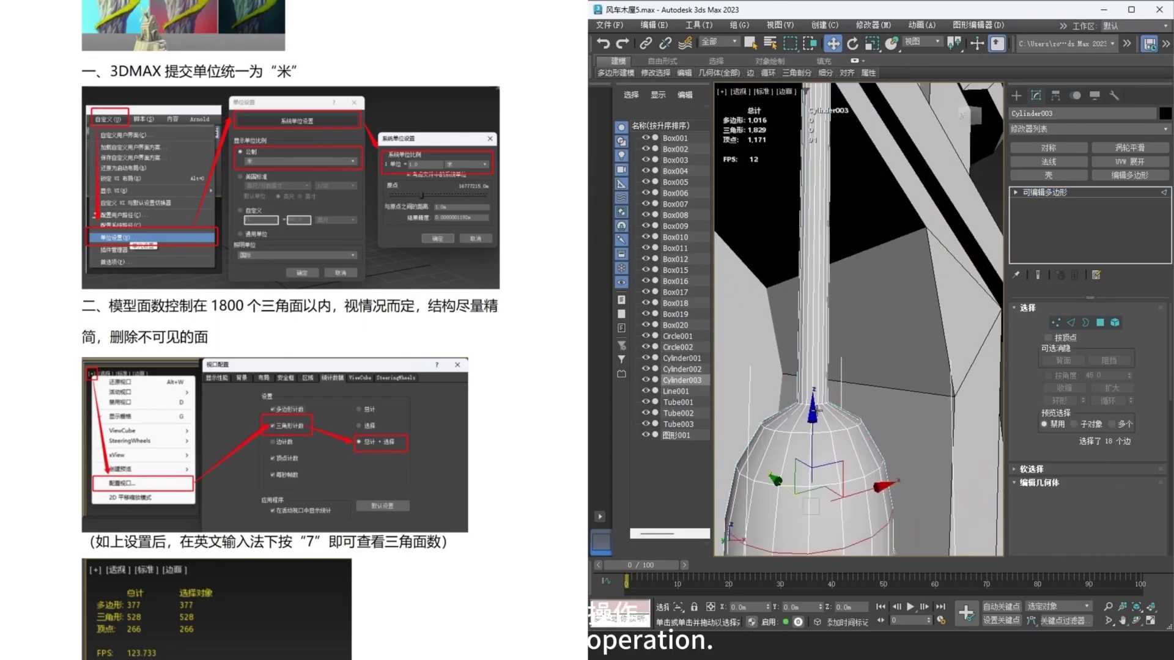
# Step: Select every other edge of the loop where the string meets the bell, going all the way around
pyautogui.click(809, 404)
pyautogui.keyDown('alt'); pyautogui.moveTo(809, 405); pyautogui.dragTo(794, 441, button='middle'); pyautogui.keyUp('alt')
pyautogui.scroll(3, 817, 407)
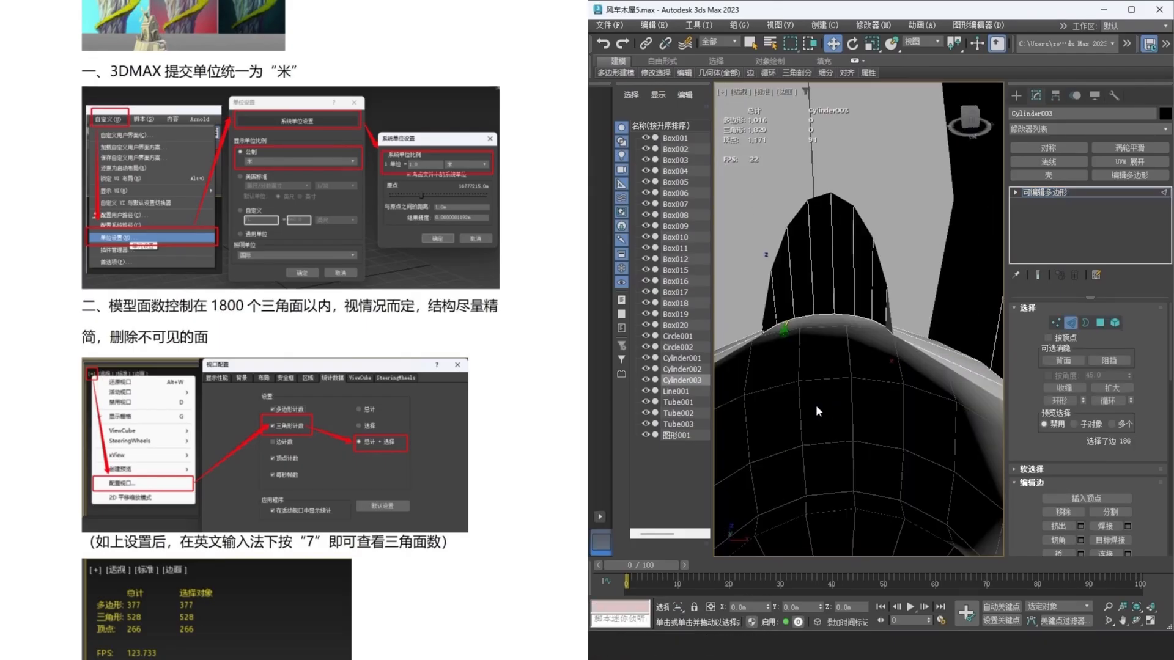
pyautogui.scroll(-1, 829, 403)
pyautogui.scroll(-2, 829, 402)
pyautogui.keyDown('ctrl'); pyautogui.click(832, 390); pyautogui.keyUp('ctrl')
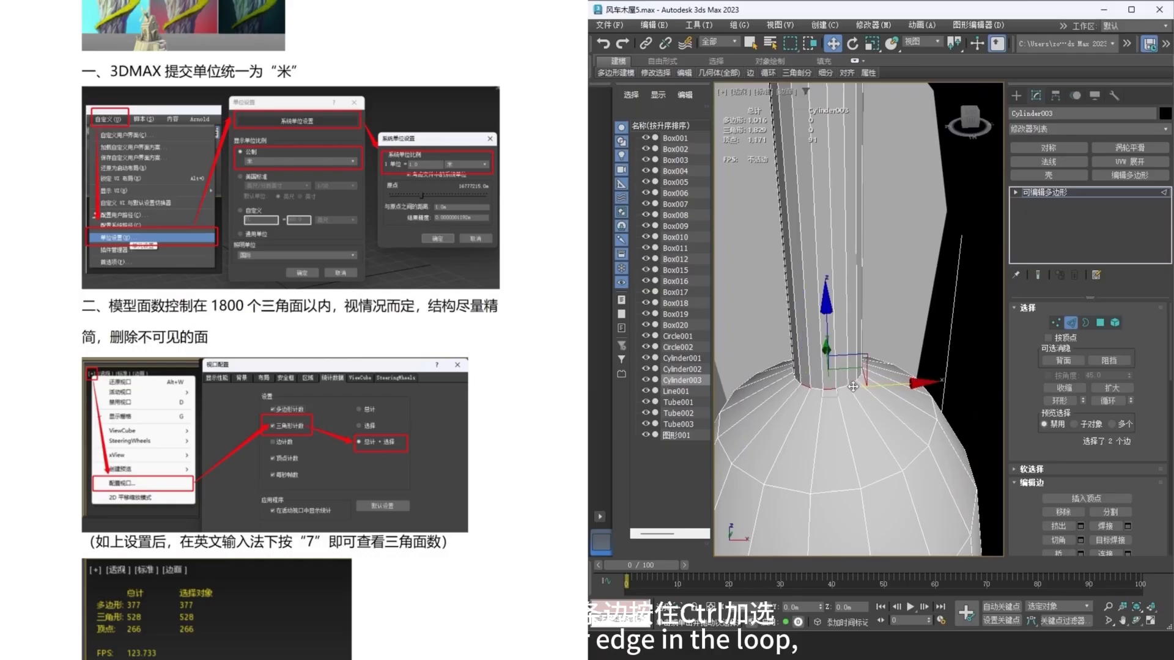
pyautogui.keyDown('alt'); pyautogui.moveTo(832, 391); pyautogui.dragTo(858, 447, button='middle'); pyautogui.keyUp('alt')
pyautogui.keyDown('ctrl'); pyautogui.click(866, 401); pyautogui.keyUp('ctrl')
pyautogui.keyDown('ctrl'); pyautogui.click(880, 411); pyautogui.keyUp('ctrl')
pyautogui.keyDown('ctrl'); pyautogui.click(875, 430); pyautogui.keyUp('ctrl')
pyautogui.keyDown('ctrl'); pyautogui.click(865, 444); pyautogui.keyUp('ctrl')
pyautogui.scroll(3, 859, 442)
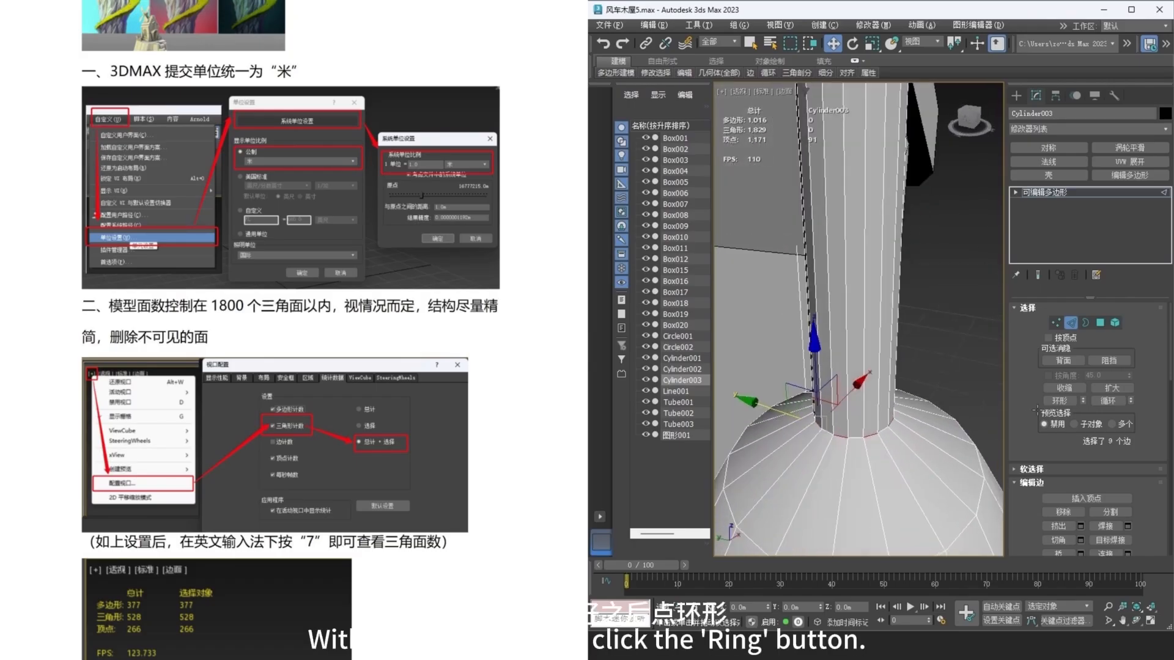
# Step: Extend the alternate edges to their full rings and collapse them to halve the segments of the bell and string
pyautogui.click(1059, 401)
pyautogui.rightClick(919, 457)
pyautogui.click(899, 348)
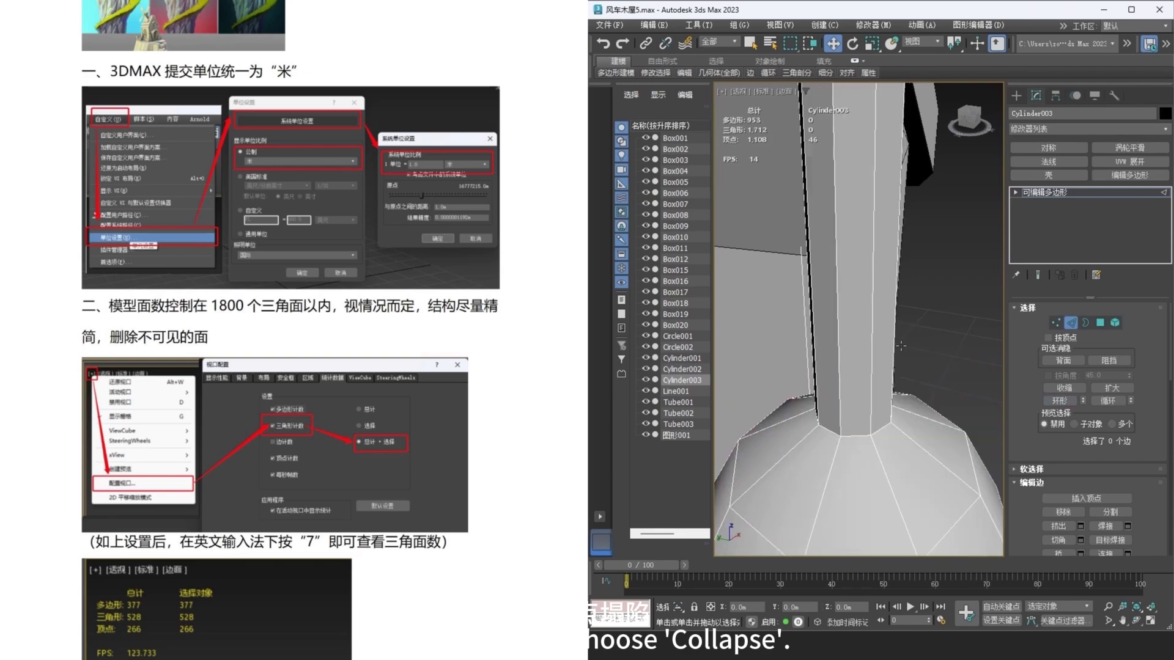
pyautogui.scroll(-4, 885, 422)
pyautogui.moveTo(879, 439)
pyautogui.keyDown('alt'); pyautogui.mouseDown(button='middle')
pyautogui.moveTo(873, 414)
pyautogui.moveTo(875, 425)
pyautogui.mouseUp(button='middle'); pyautogui.keyUp('alt')
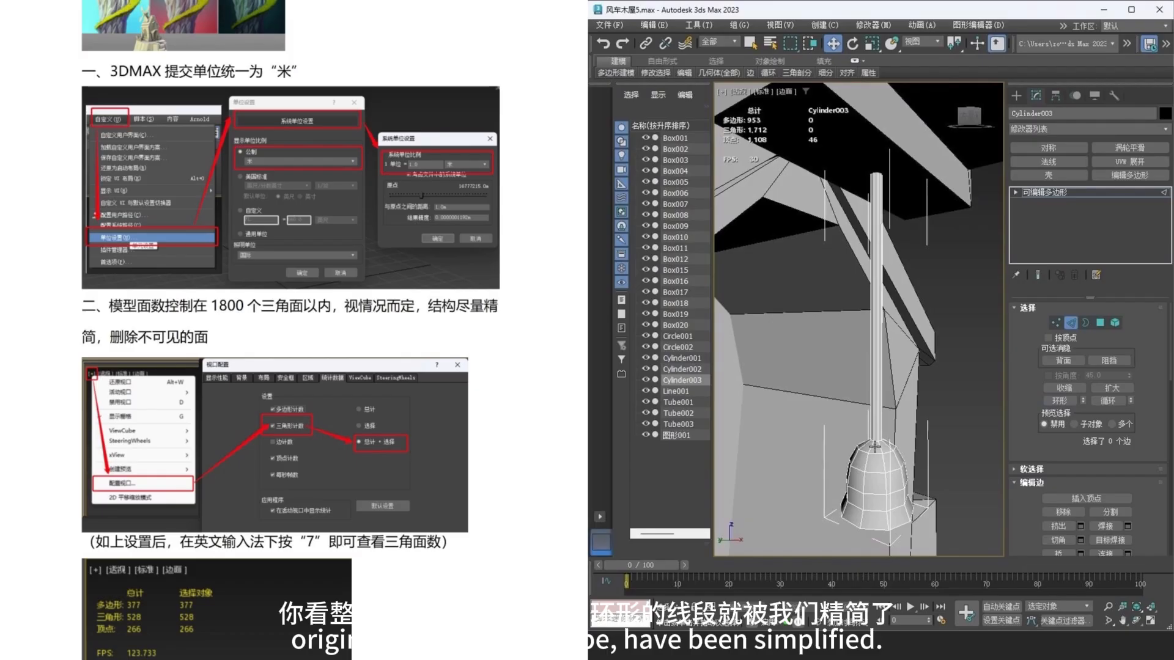
pyautogui.scroll(5, 875, 447)
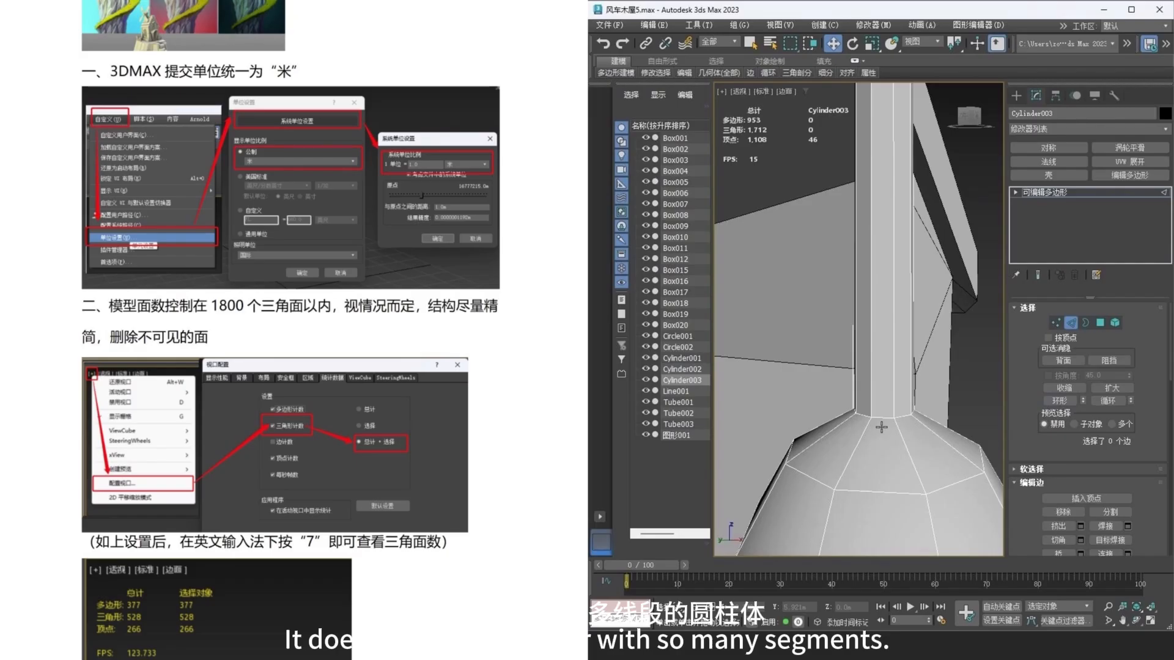
# Step: Select every other remaining edge around the string's base and extend the selection to the full edge rings
pyautogui.click(883, 417)
pyautogui.keyDown('alt'); pyautogui.moveTo(918, 426); pyautogui.dragTo(880, 434, button='middle'); pyautogui.keyUp('alt')
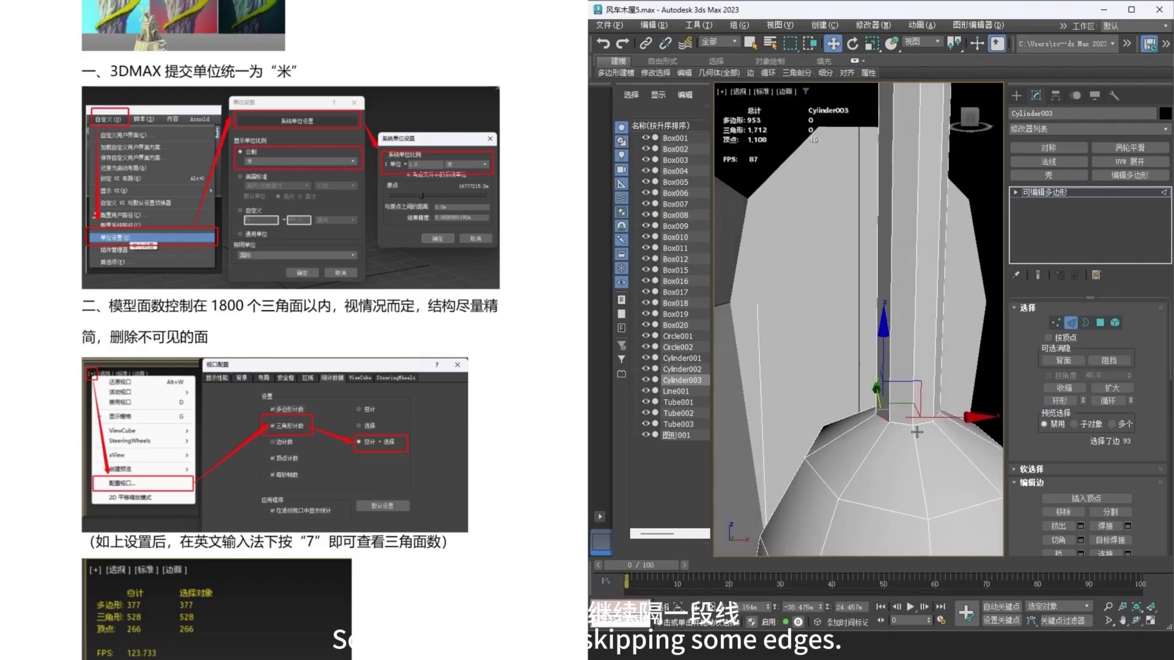
pyautogui.keyDown('ctrl'); pyautogui.click(922, 425); pyautogui.keyUp('ctrl')
pyautogui.moveTo(968, 446)
pyautogui.keyDown('alt'); pyautogui.mouseDown(button='middle')
pyautogui.moveTo(904, 458)
pyautogui.moveTo(852, 447)
pyautogui.moveTo(878, 445)
pyautogui.moveTo(892, 451)
pyautogui.moveTo(856, 456)
pyautogui.moveTo(928, 467)
pyautogui.moveTo(911, 464)
pyautogui.moveTo(978, 446)
pyautogui.mouseUp(button='middle'); pyautogui.keyUp('alt')
pyautogui.keyDown('ctrl'); pyautogui.click(926, 445); pyautogui.keyUp('ctrl')
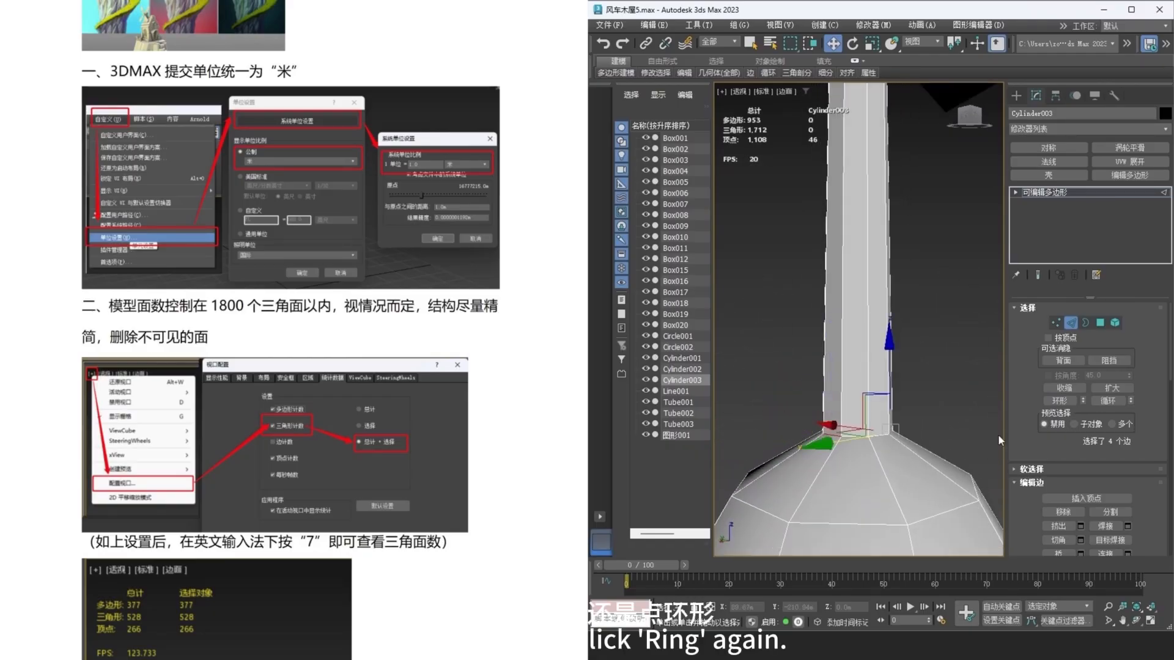
pyautogui.click(1073, 401)
pyautogui.scroll(-6, 883, 438)
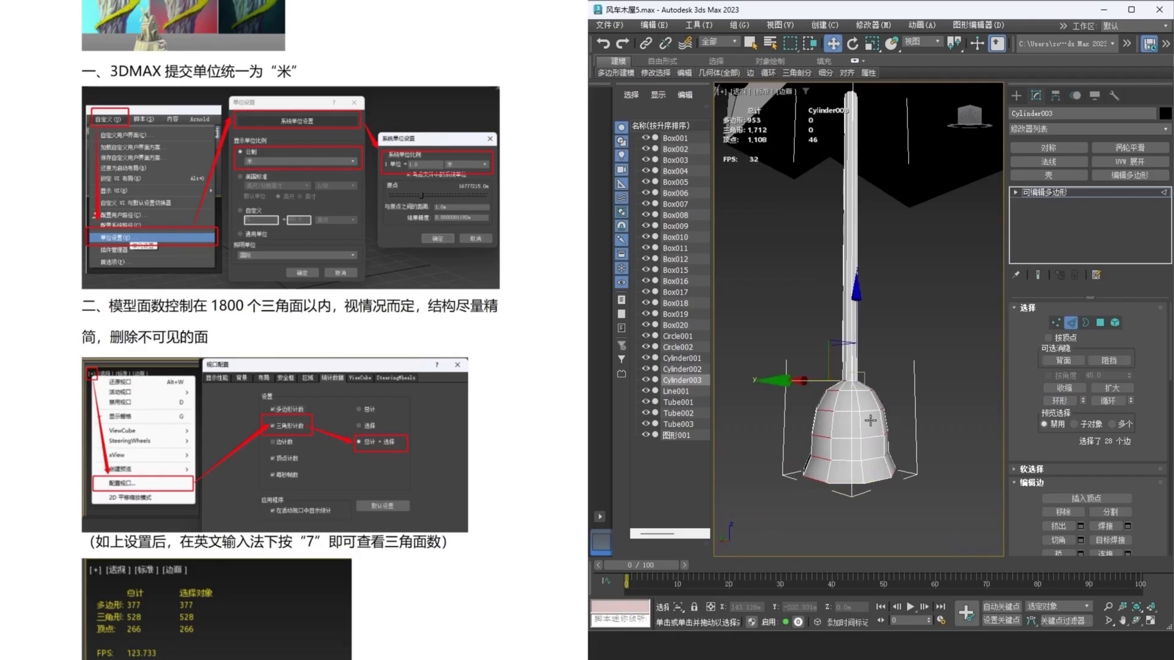
# Step: Switch to wireframe and deselect the ring edges on the bell body, keeping only those on the string
pyautogui.scroll(2, 871, 421)
pyautogui.press('F3')
pyautogui.keyDown('alt'); pyautogui.moveTo(766, 557); pyautogui.dragTo(898, 460); pyautogui.keyUp('alt')
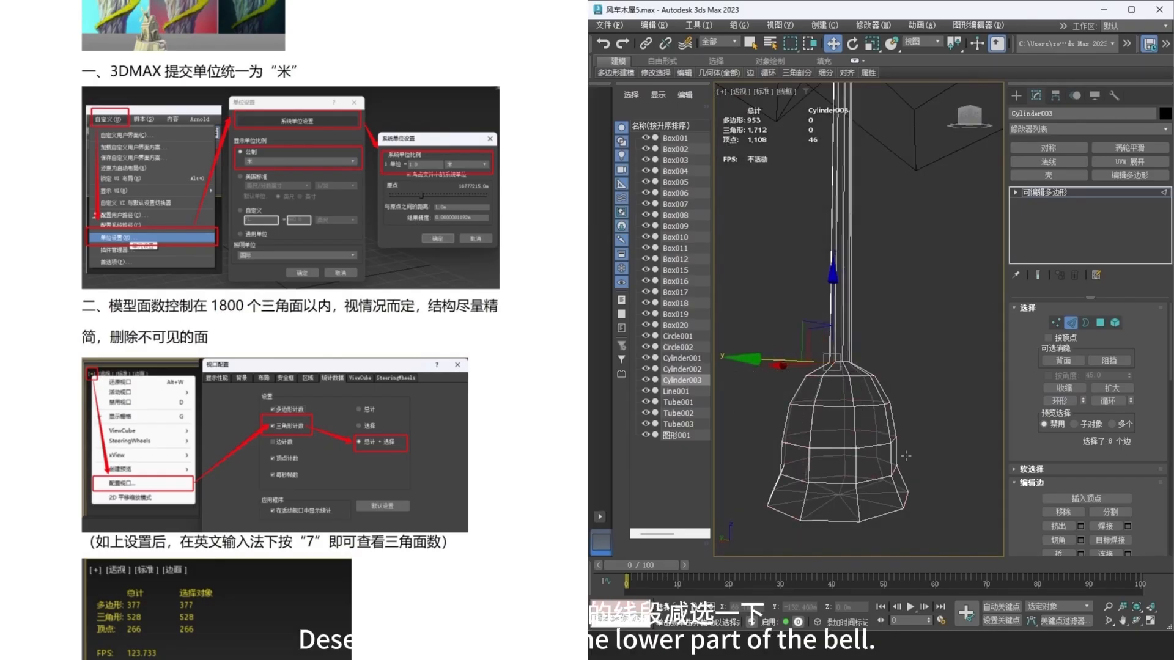
pyautogui.keyDown('alt'); pyautogui.moveTo(905, 455); pyautogui.dragTo(919, 457, button='middle'); pyautogui.keyUp('alt')
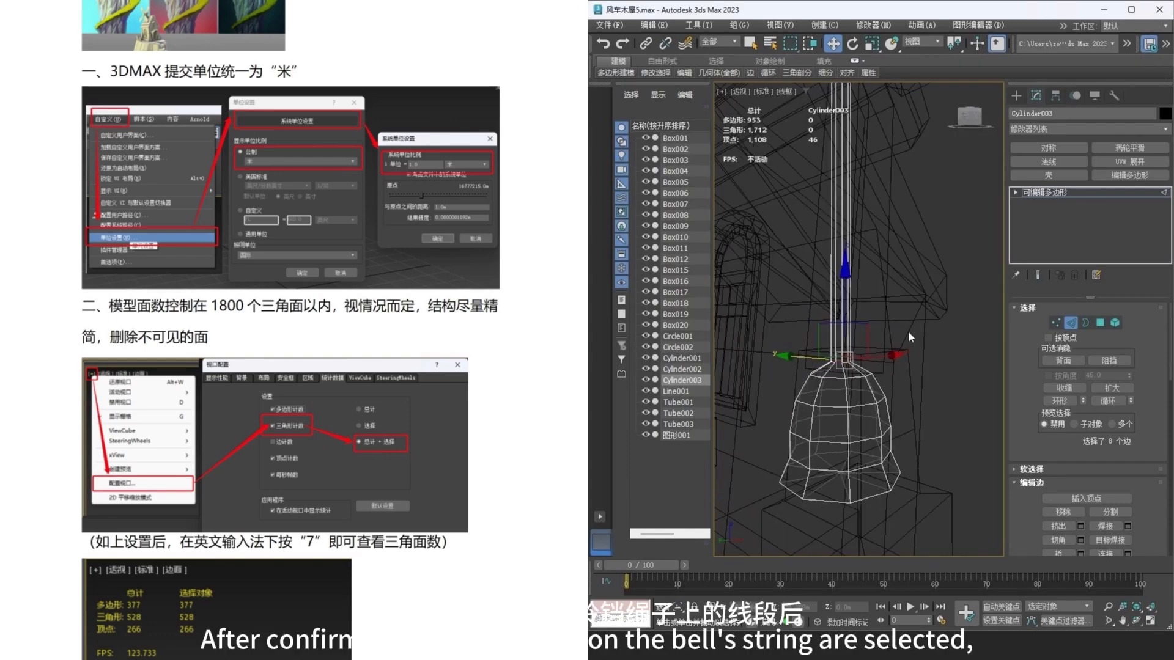
# Step: Collapse the selected string edges, then return to shaded display and leave edge editing
pyautogui.scroll(-3, 908, 331)
pyautogui.scroll(-2, 885, 358)
pyautogui.rightClick(901, 406)
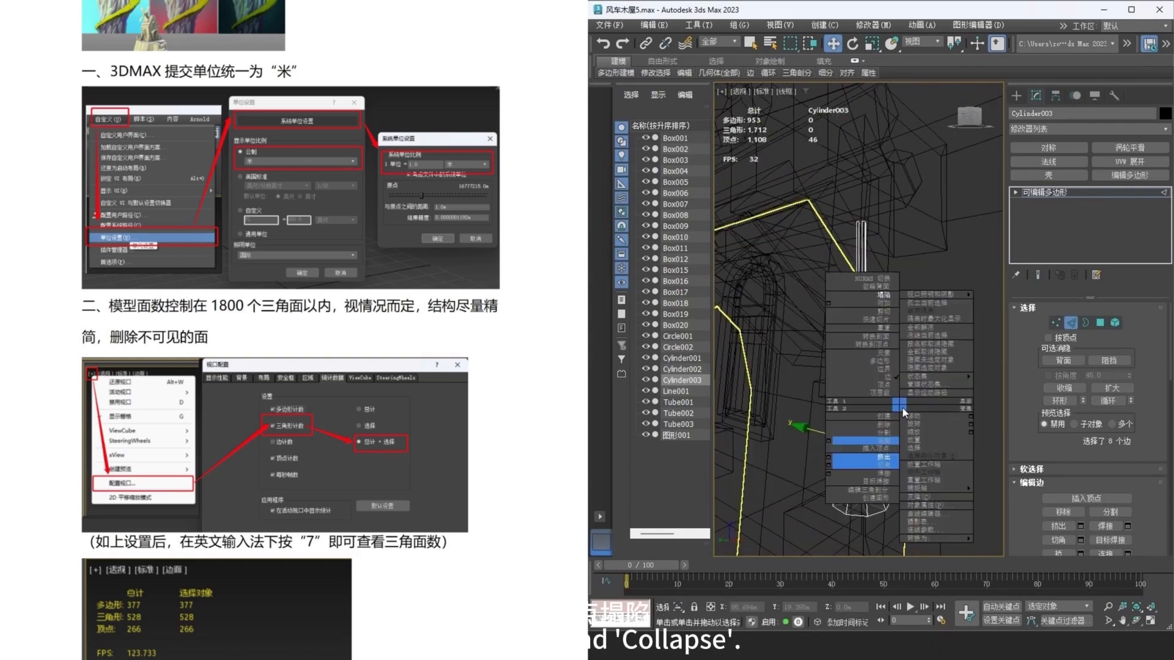
pyautogui.click(881, 296)
pyautogui.moveTo(854, 407)
pyautogui.keyDown('alt'); pyautogui.mouseDown(button='middle')
pyautogui.moveTo(838, 434)
pyautogui.moveTo(919, 436)
pyautogui.mouseUp(button='middle'); pyautogui.keyUp('alt')
pyautogui.press('F3')
pyautogui.scroll(-4, 919, 436)
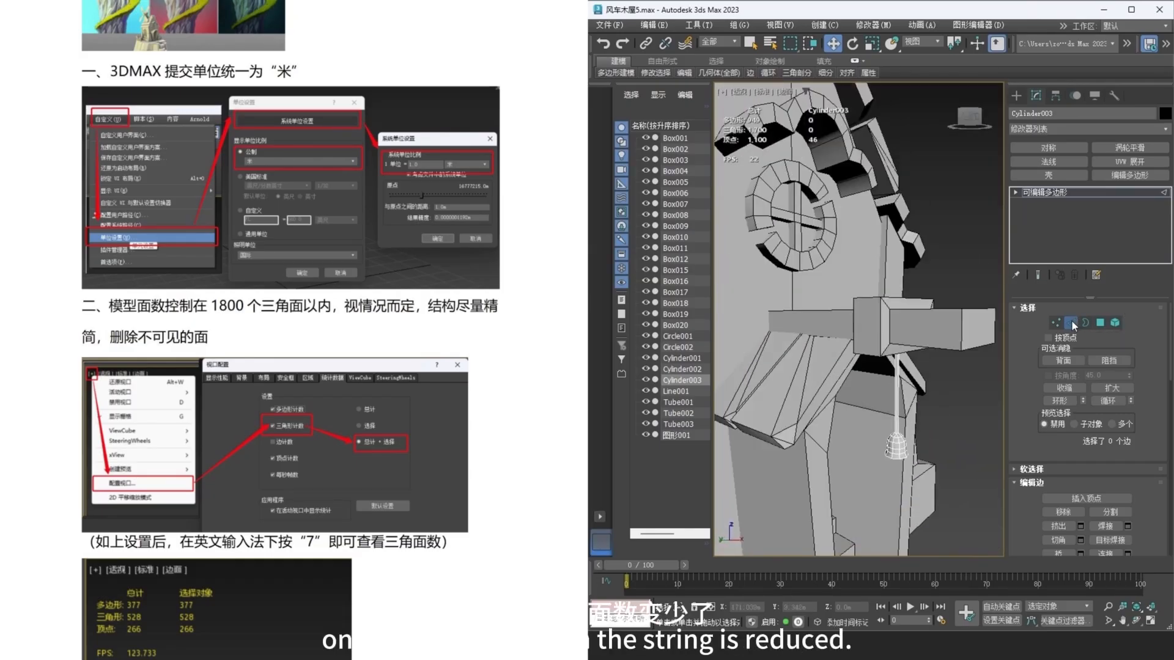
pyautogui.click(1071, 322)
# Step: Select the entire windmill house to check its triangle count against the 1,800 limit
pyautogui.keyDown('alt'); pyautogui.moveTo(836, 420); pyautogui.dragTo(909, 405, button='middle'); pyautogui.keyUp('alt')
pyautogui.scroll(-4, 909, 405)
pyautogui.scroll(-3, 909, 405)
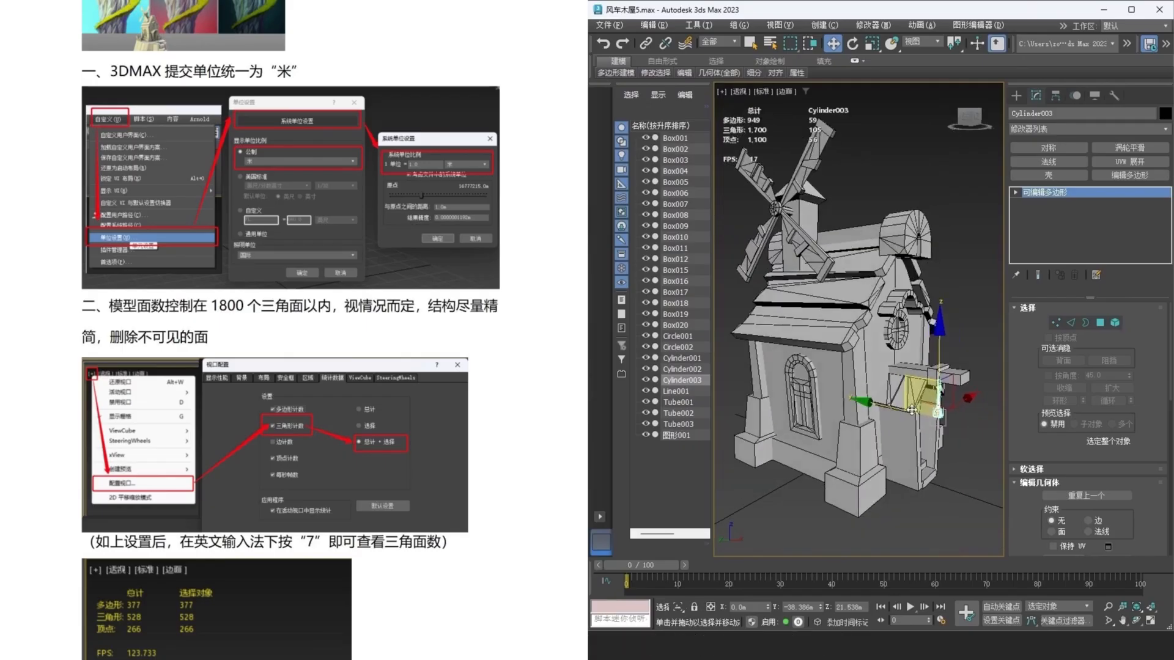
pyautogui.click(986, 452)
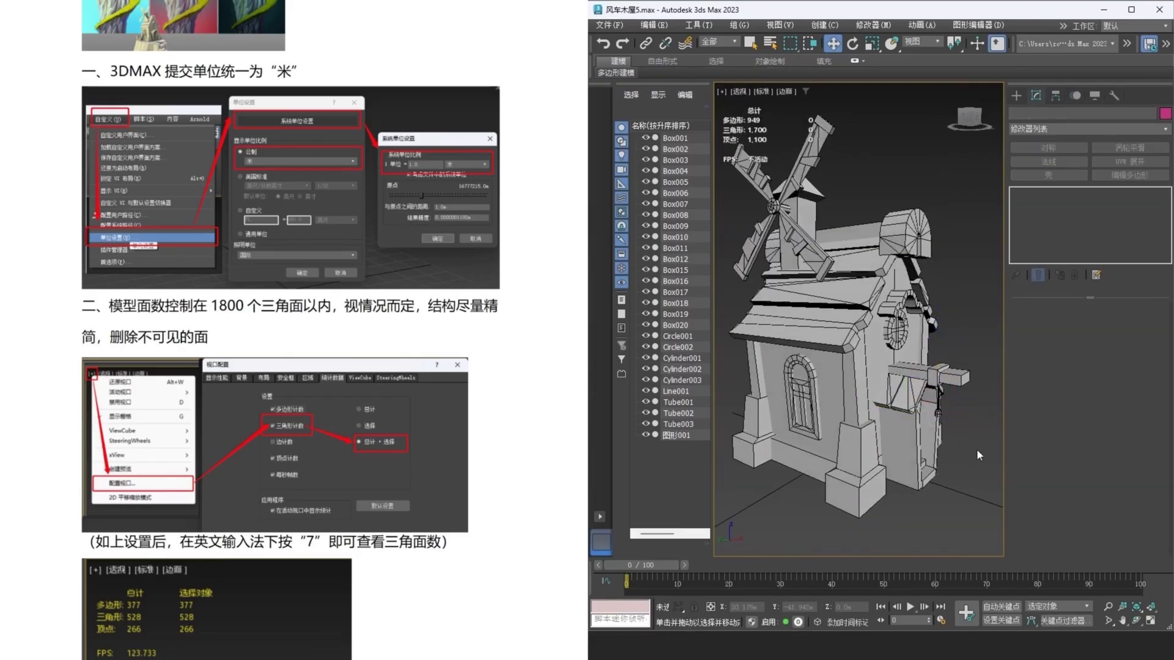
pyautogui.scroll(-5, 932, 460)
pyautogui.moveTo(812, 258); pyautogui.dragTo(798, 244)
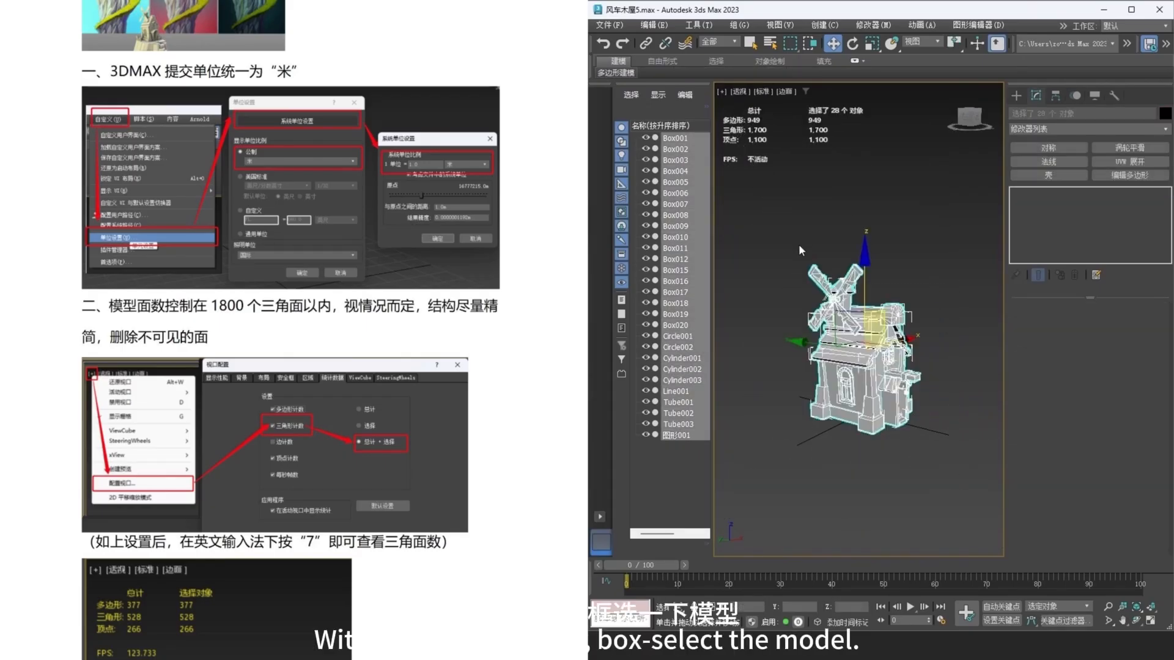
# Step: Isolate the roof chimney behind the windmill blades
pyautogui.scroll(3, 801, 246)
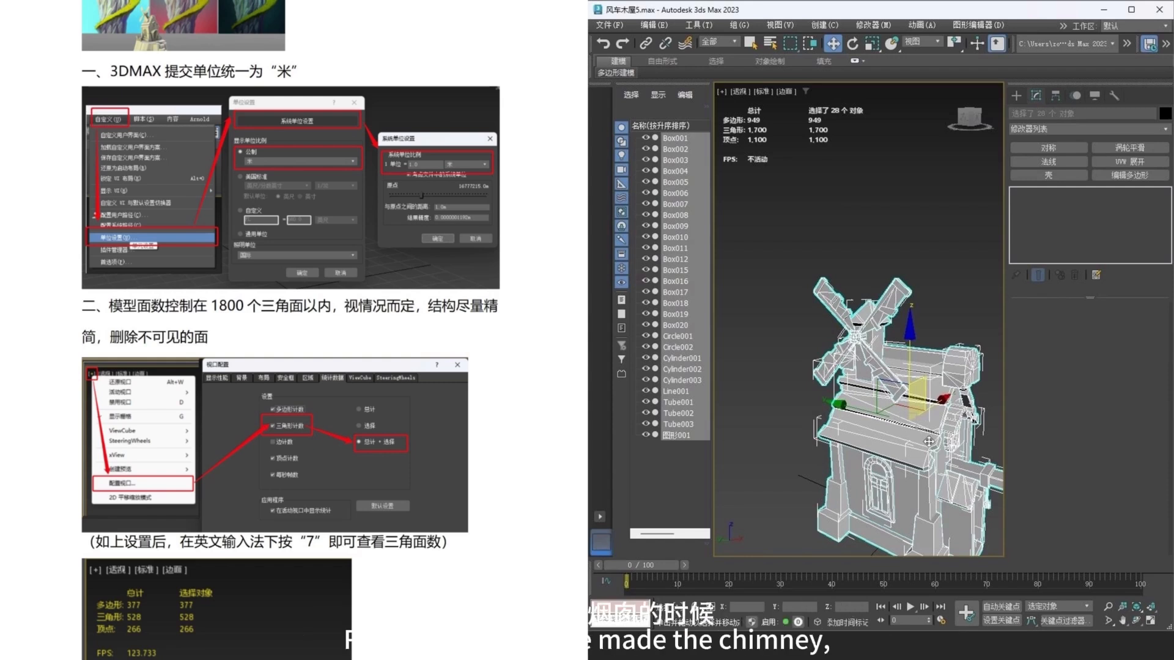
pyautogui.scroll(10, 856, 330)
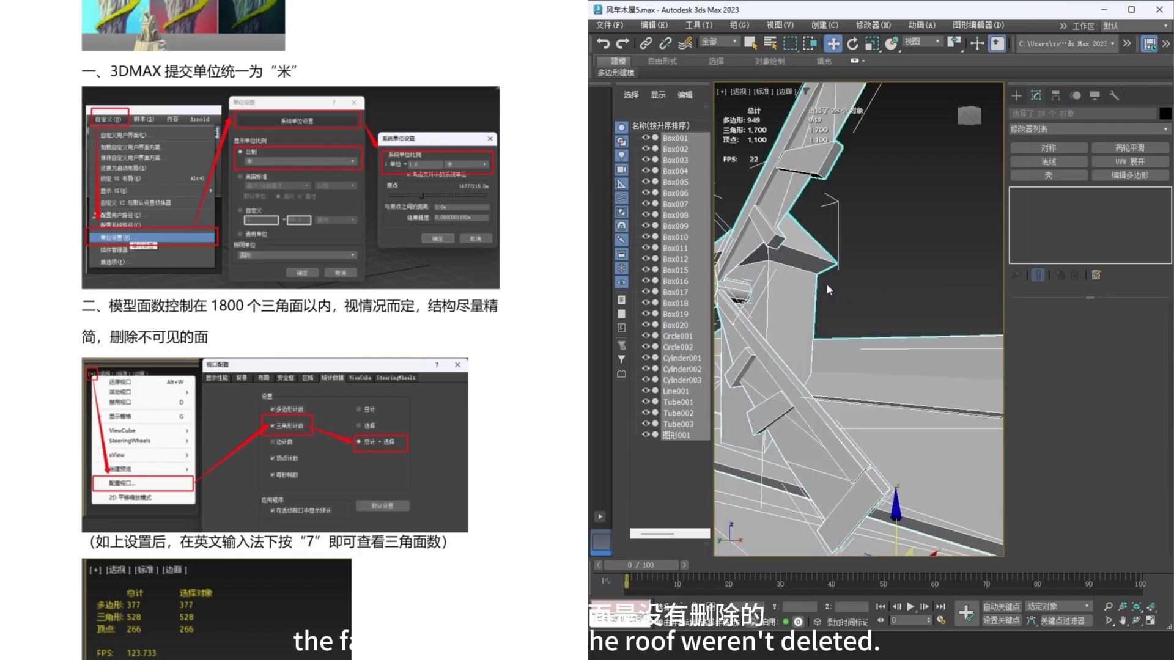
pyautogui.click(817, 365)
pyautogui.scroll(-8, 818, 365)
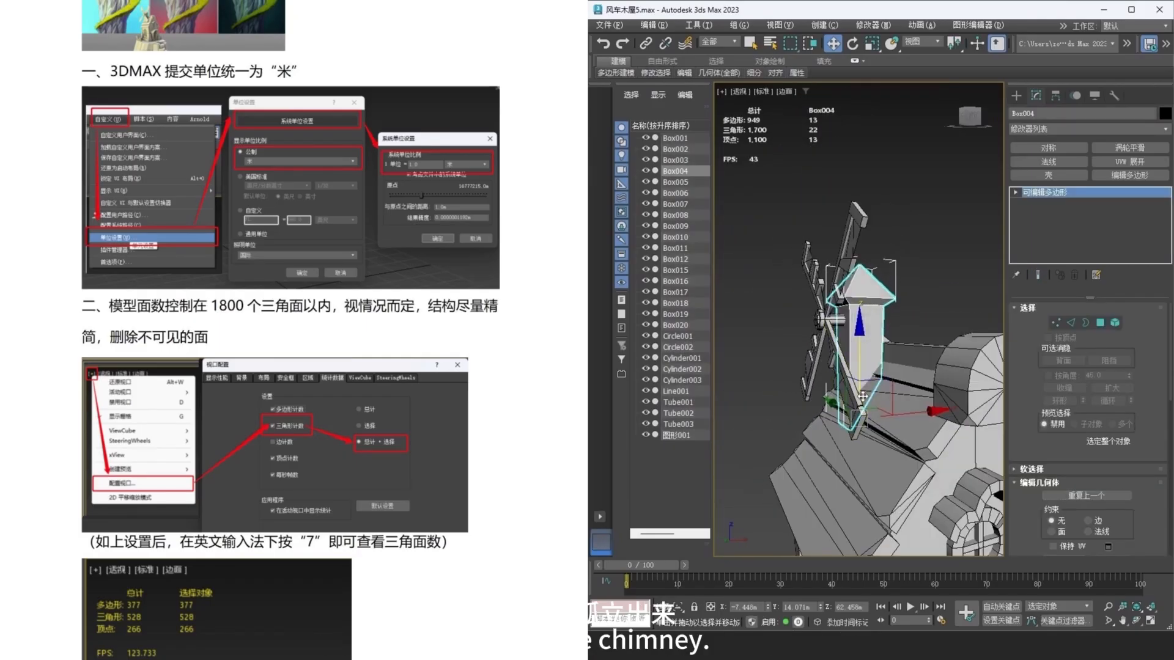
pyautogui.hotkey('alt', 'q')
# Step: Delete the chimney's slanted underside face hidden in the roof, then end the isolation and leave polygon editing
pyautogui.keyDown('alt'); pyautogui.moveTo(910, 435); pyautogui.dragTo(880, 394, button='middle'); pyautogui.keyUp('alt')
pyautogui.click(1100, 324)
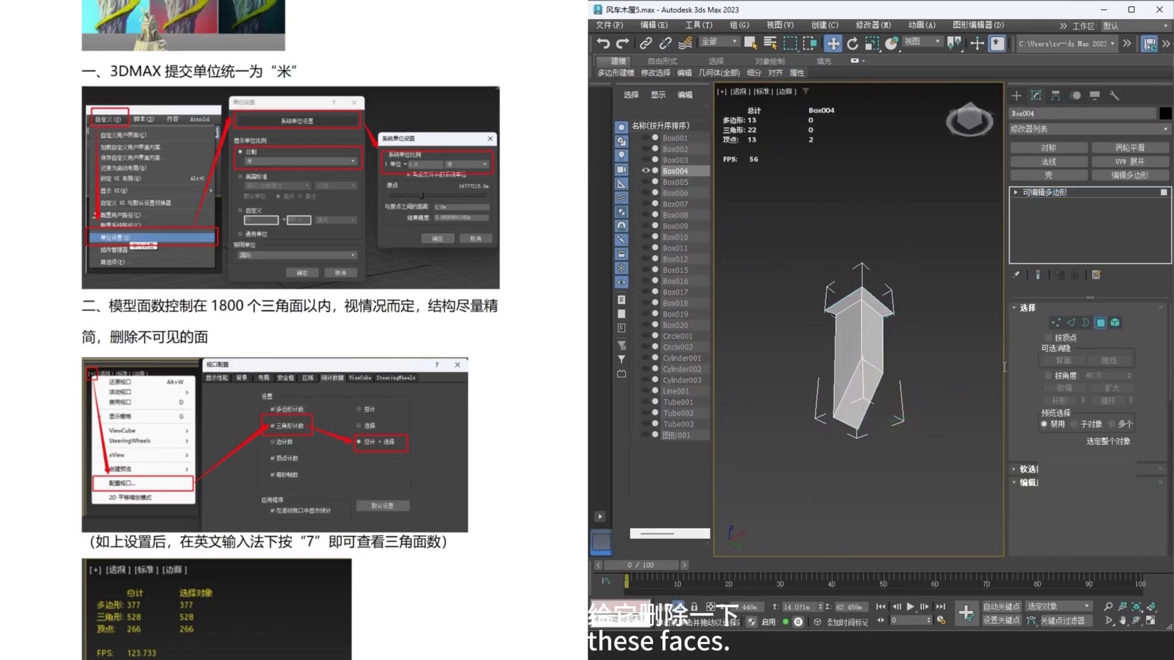
pyautogui.click(873, 382)
pyautogui.press('Delete')
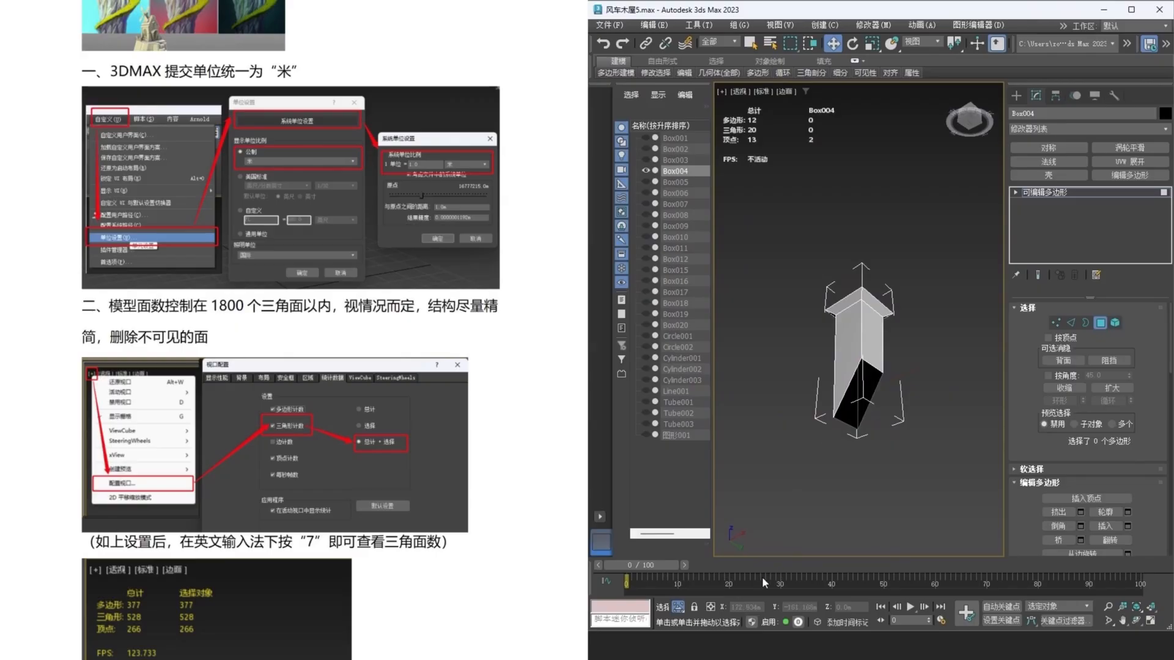
pyautogui.click(679, 609)
pyautogui.keyDown('alt'); pyautogui.moveTo(852, 369); pyautogui.dragTo(887, 337, button='middle'); pyautogui.keyUp('alt')
pyautogui.scroll(-4, 821, 399)
pyautogui.scroll(5, 886, 315)
pyautogui.press('4')
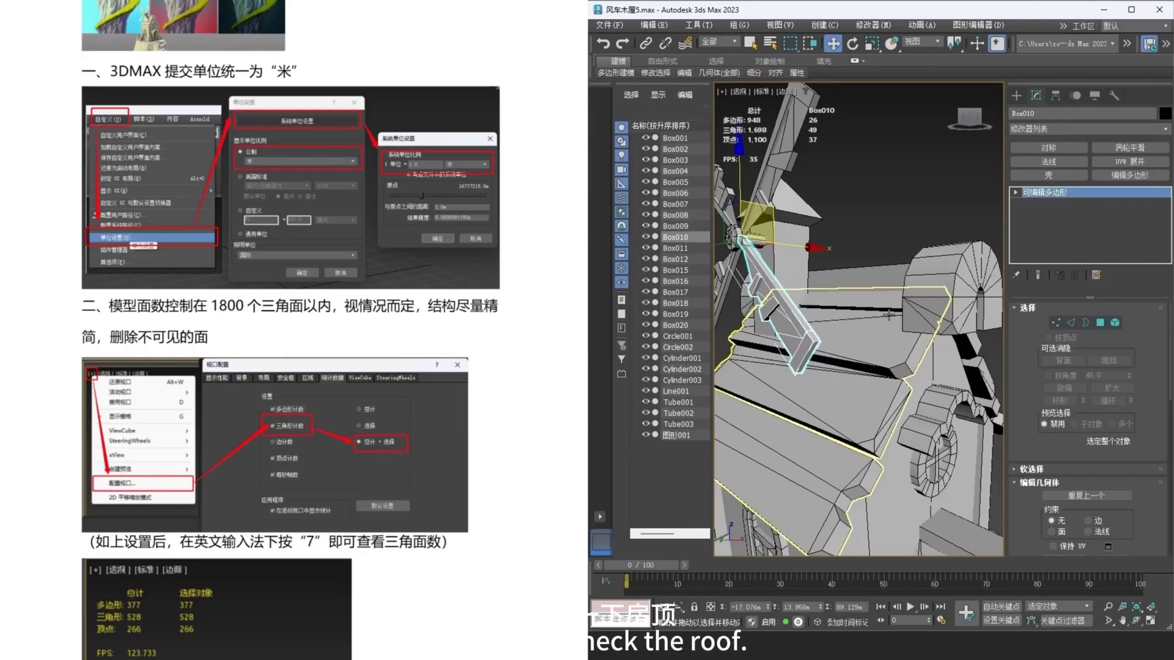
# Step: Isolate the plank roof and delete its hidden long face at the ridge, then leave isolation and polygon editing
pyautogui.click(888, 307)
pyautogui.keyDown('alt'); pyautogui.moveTo(939, 370); pyautogui.dragTo(871, 419, button='middle'); pyautogui.keyUp('alt')
pyautogui.hotkey('alt', 'q')
pyautogui.click(1099, 324)
pyautogui.click(889, 326)
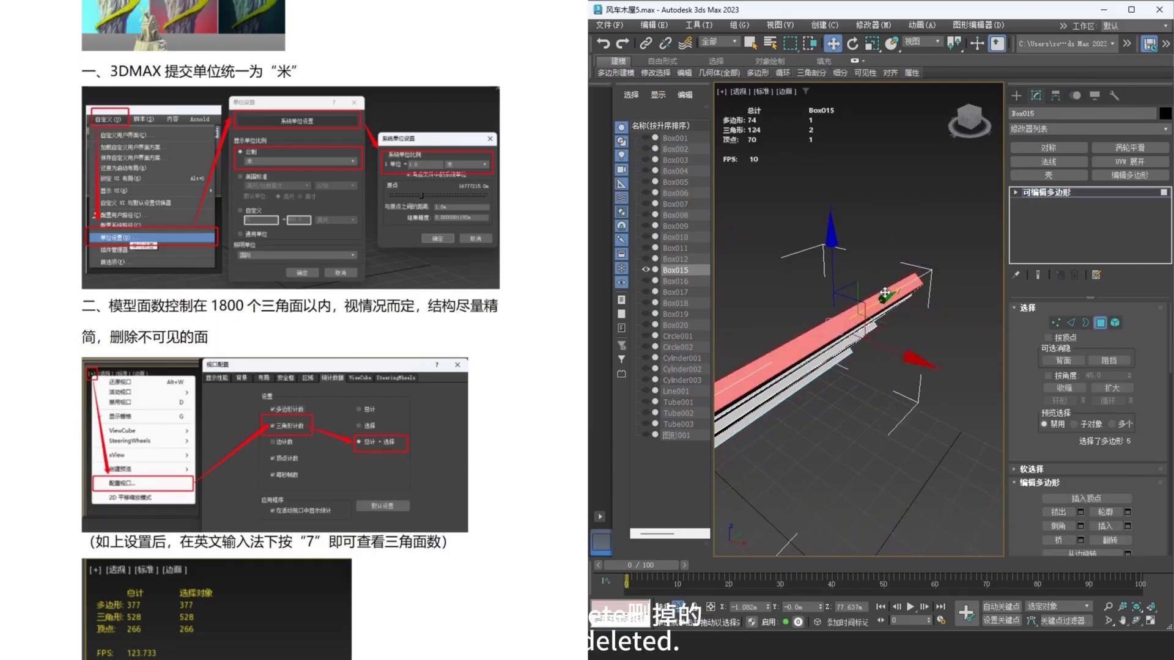
pyautogui.press('Delete')
pyautogui.moveTo(889, 325); pyautogui.dragTo(950, 407, button='middle')
pyautogui.scroll(-4, 870, 387)
pyautogui.click(681, 607)
pyautogui.keyDown('alt'); pyautogui.moveTo(850, 465); pyautogui.dragTo(927, 448, button='middle'); pyautogui.keyUp('alt')
pyautogui.click(1099, 323)
# Step: Clear the selection and reselect all parts of the house to recheck the total triangle count
pyautogui.scroll(-5, 912, 359)
pyautogui.scroll(4, 926, 448)
pyautogui.scroll(-3, 926, 448)
pyautogui.click(961, 497)
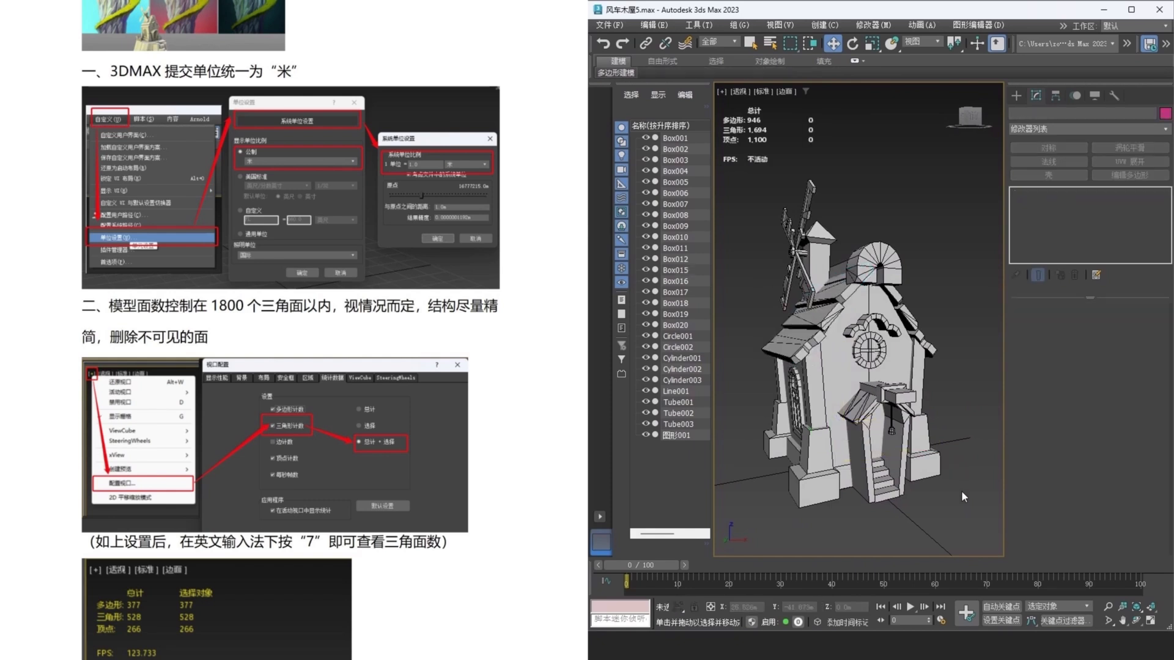
pyautogui.moveTo(747, 547); pyautogui.dragTo(996, 143)
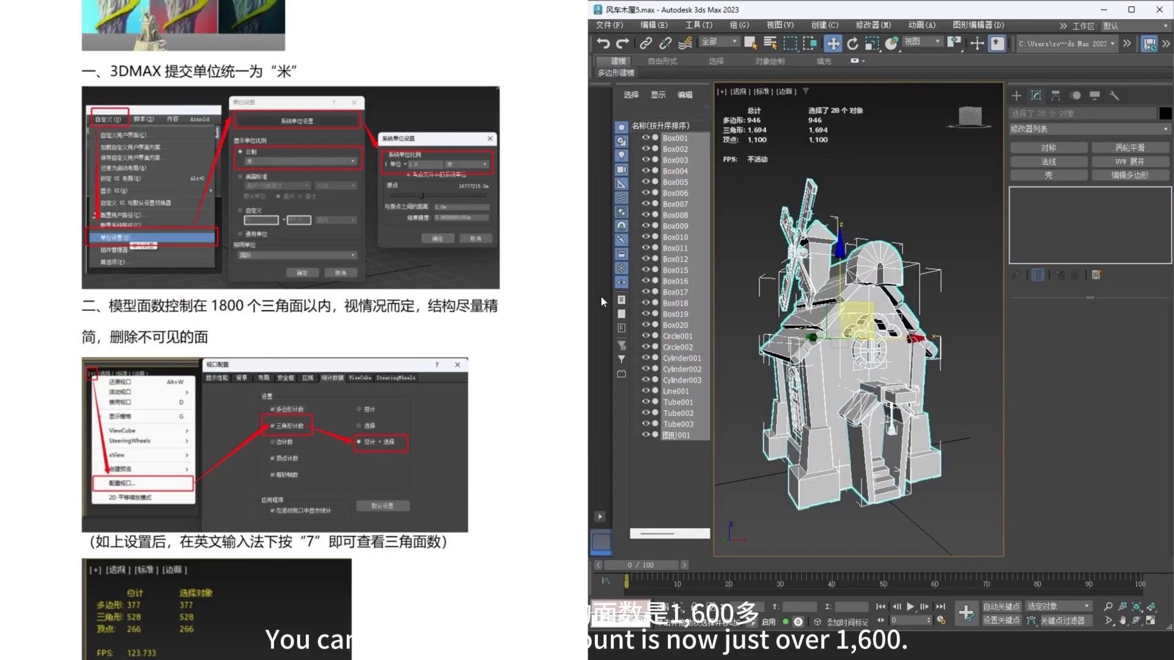
# Step: Select all parts of the windmill house and convert them to Editable Poly, then clear the selection
pyautogui.click(885, 223)
pyautogui.keyDown('alt'); pyautogui.moveTo(857, 422); pyautogui.dragTo(908, 412, button='middle'); pyautogui.keyUp('alt')
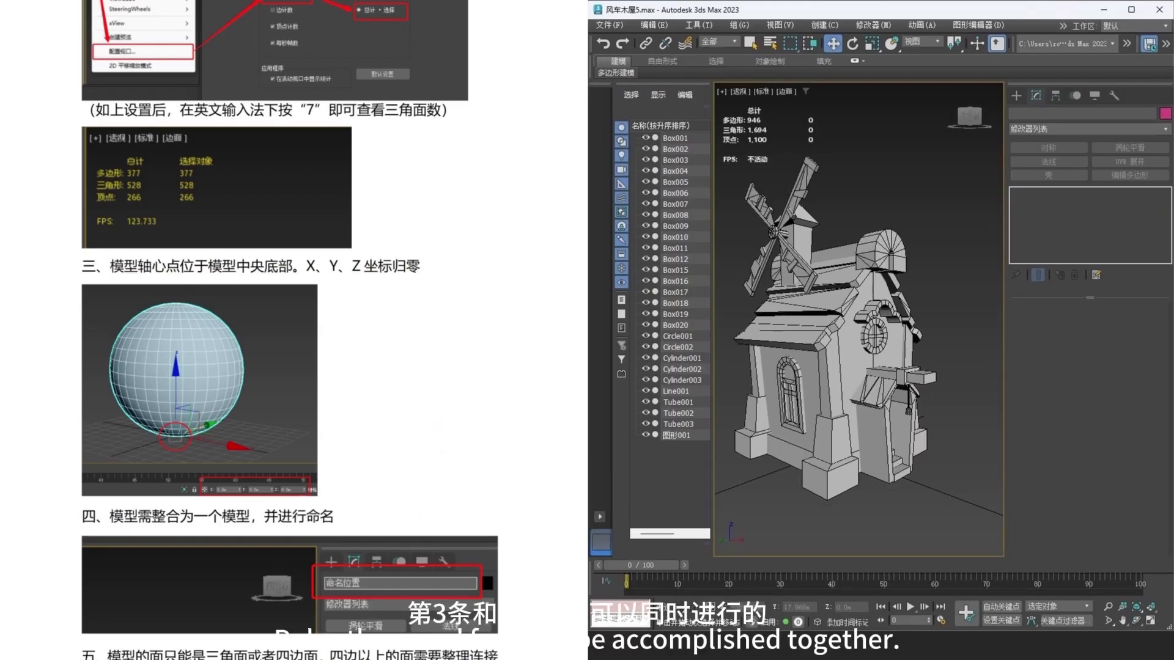
pyautogui.hotkey('ctrl', 'a')
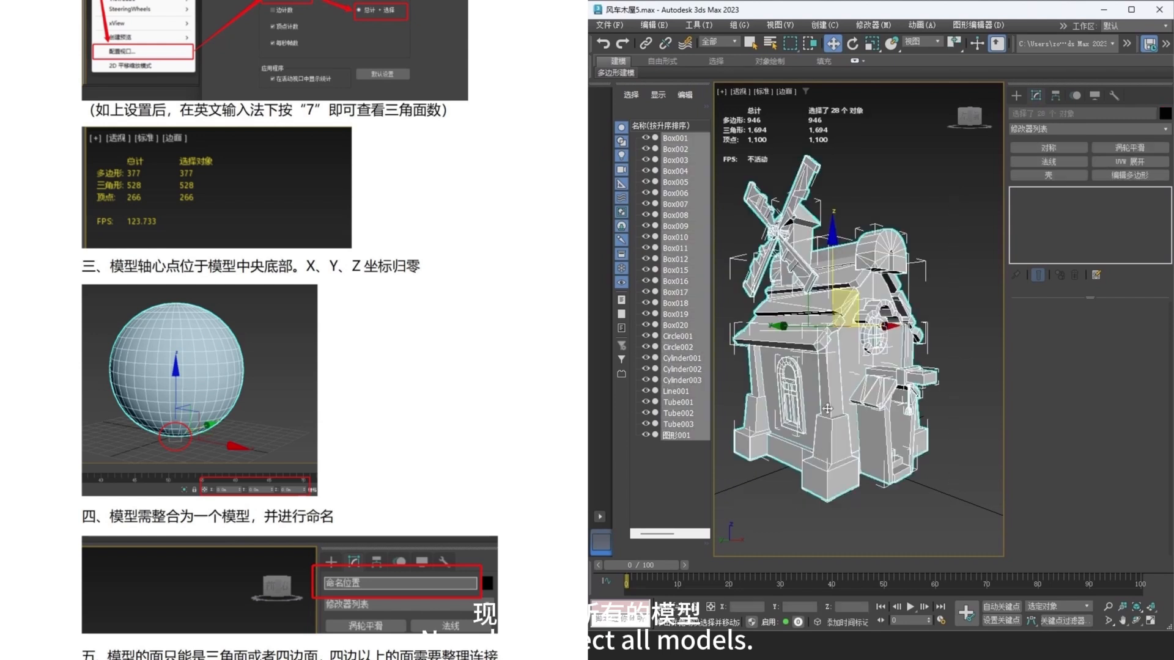
pyautogui.rightClick(827, 408)
pyautogui.click(959, 464)
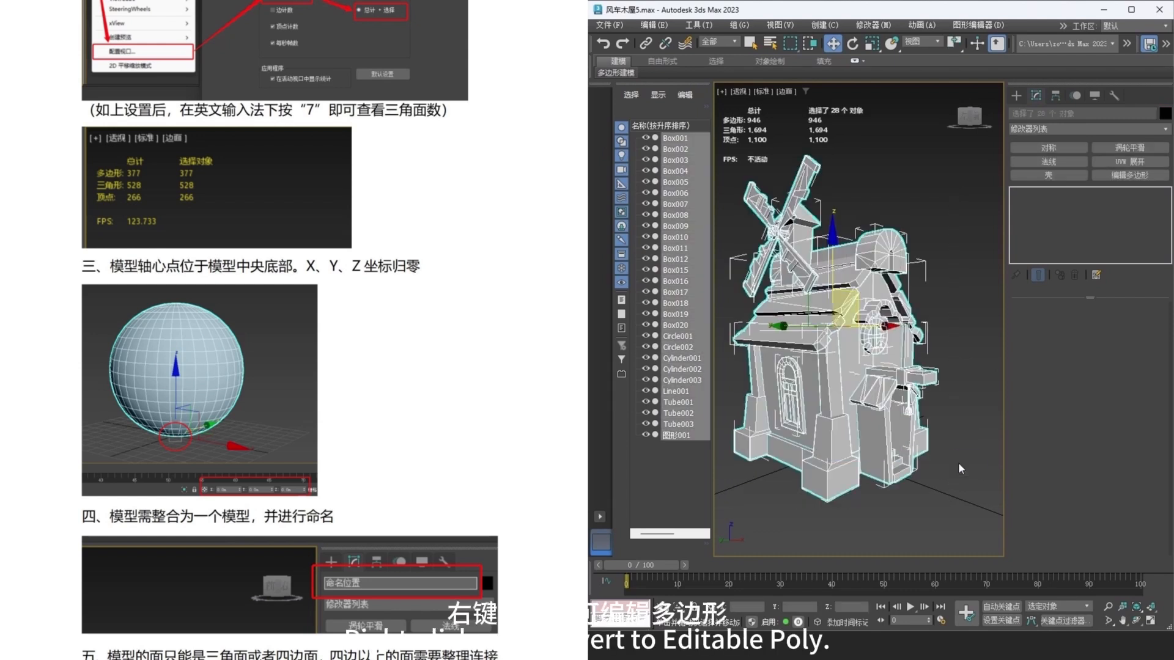
pyautogui.click(909, 506)
# Step: Attach every other object, from Box002 through 图形001, to the main house body Box001 using the attach list
pyautogui.click(811, 382)
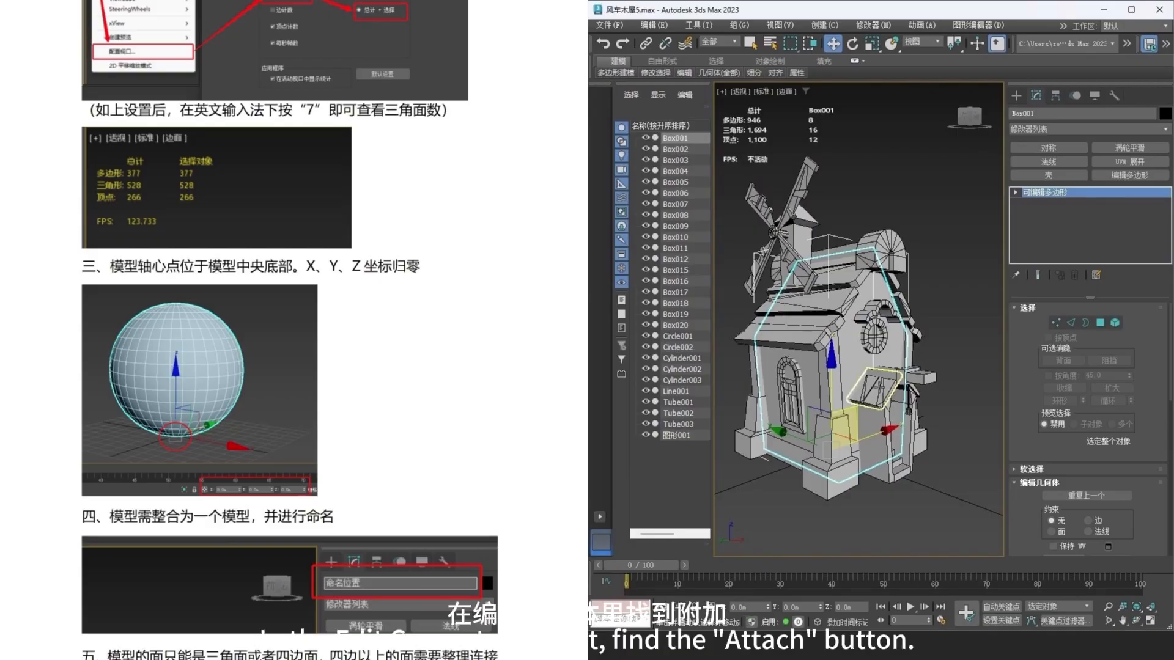
pyautogui.scroll(-3, 1104, 428)
pyautogui.scroll(-3, 1105, 428)
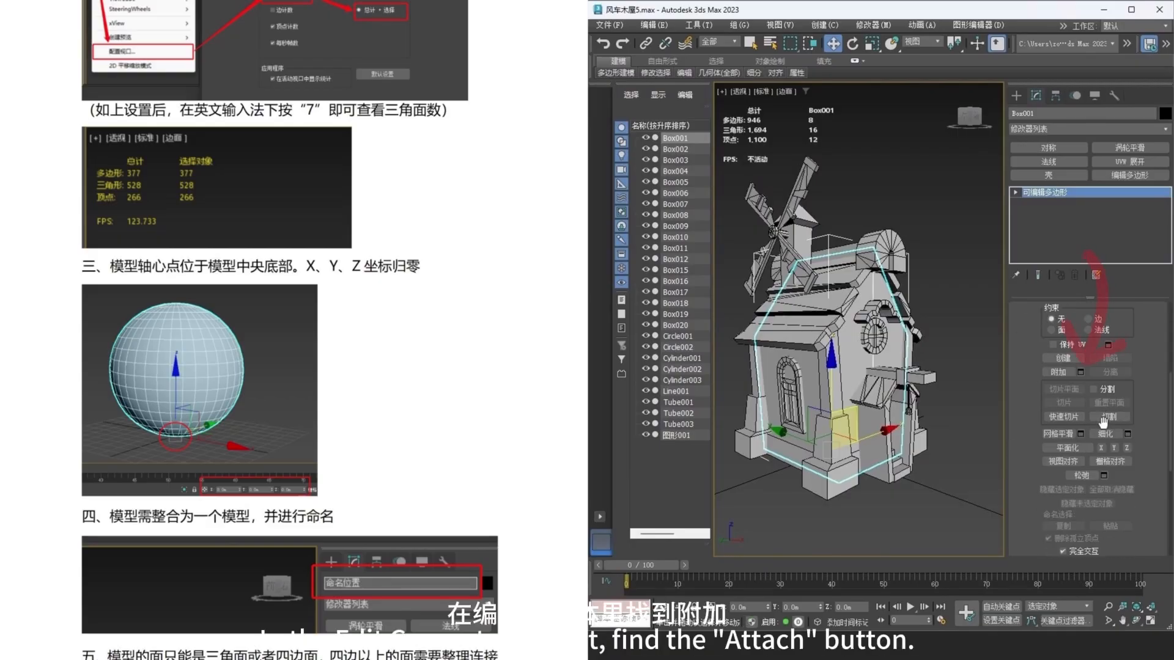
pyautogui.click(1080, 370)
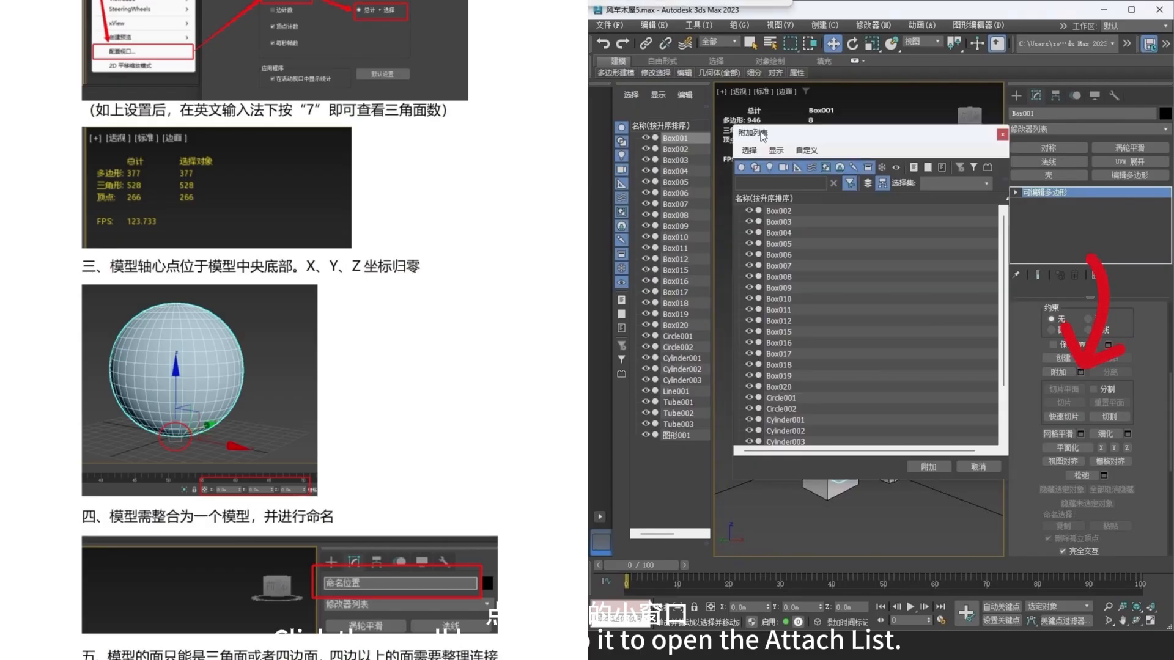
pyautogui.click(787, 211)
pyautogui.scroll(-2, 830, 388)
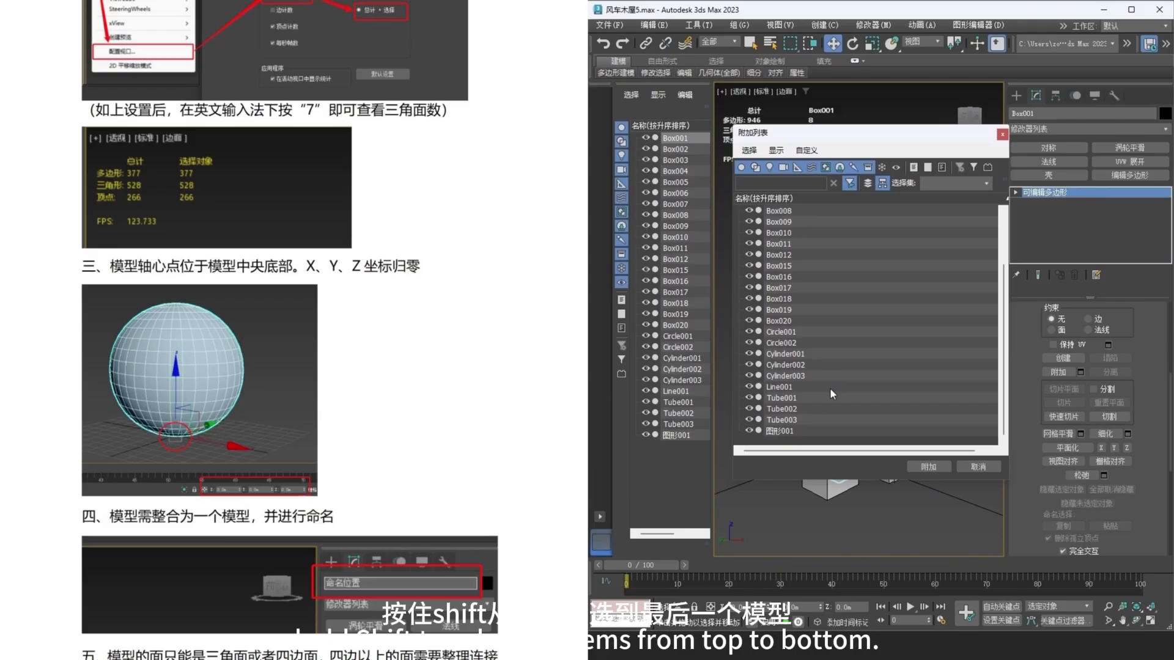
pyautogui.keyDown('shift'); pyautogui.click(797, 430); pyautogui.keyUp('shift')
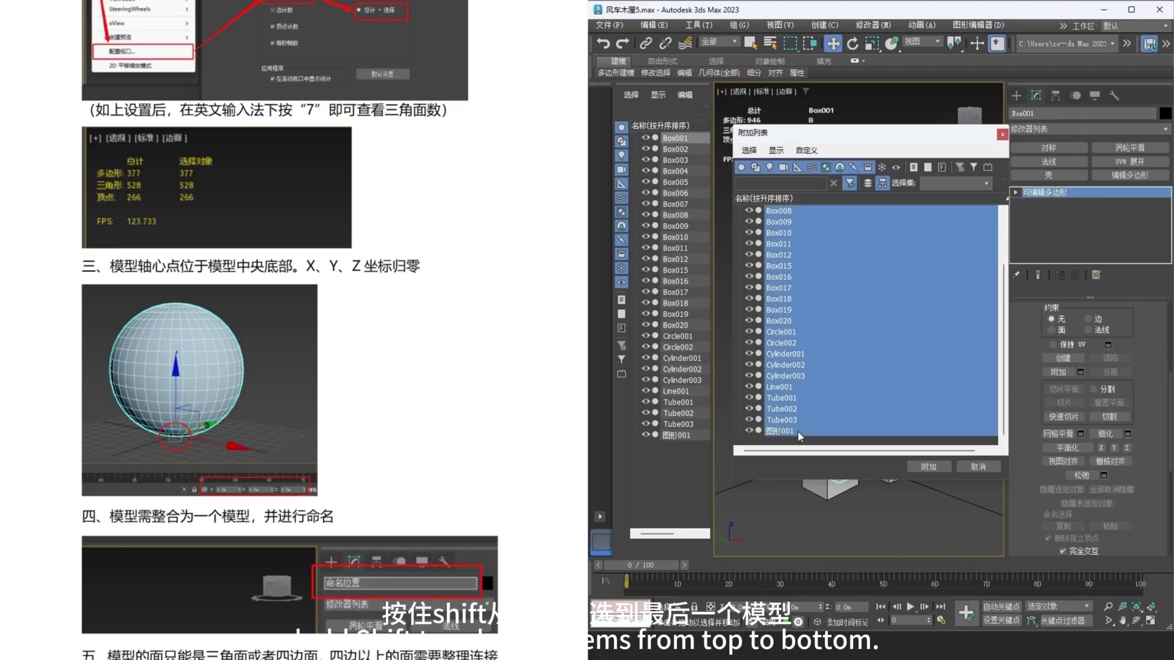
pyautogui.click(938, 466)
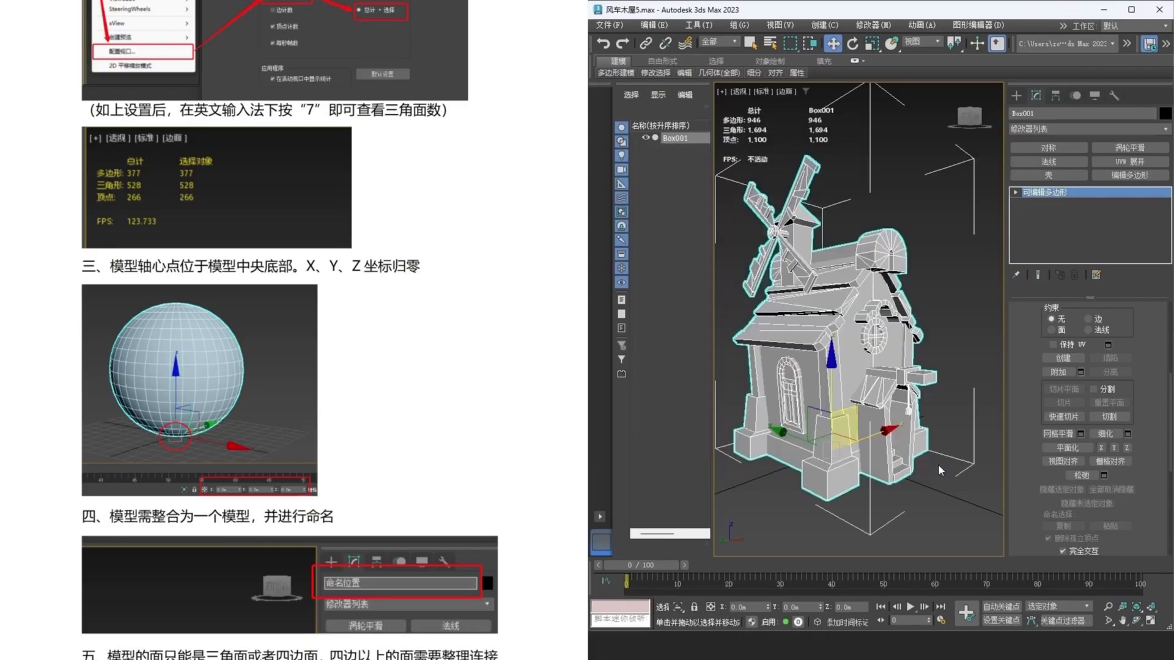
# Step: Reset the transform of the combined house and convert it back to Editable Poly
pyautogui.moveTo(864, 443)
pyautogui.keyDown('alt'); pyautogui.mouseDown(button='middle')
pyautogui.moveTo(847, 454)
pyautogui.moveTo(799, 435)
pyautogui.moveTo(871, 458)
pyautogui.moveTo(865, 426)
pyautogui.mouseUp(button='middle'); pyautogui.keyUp('alt')
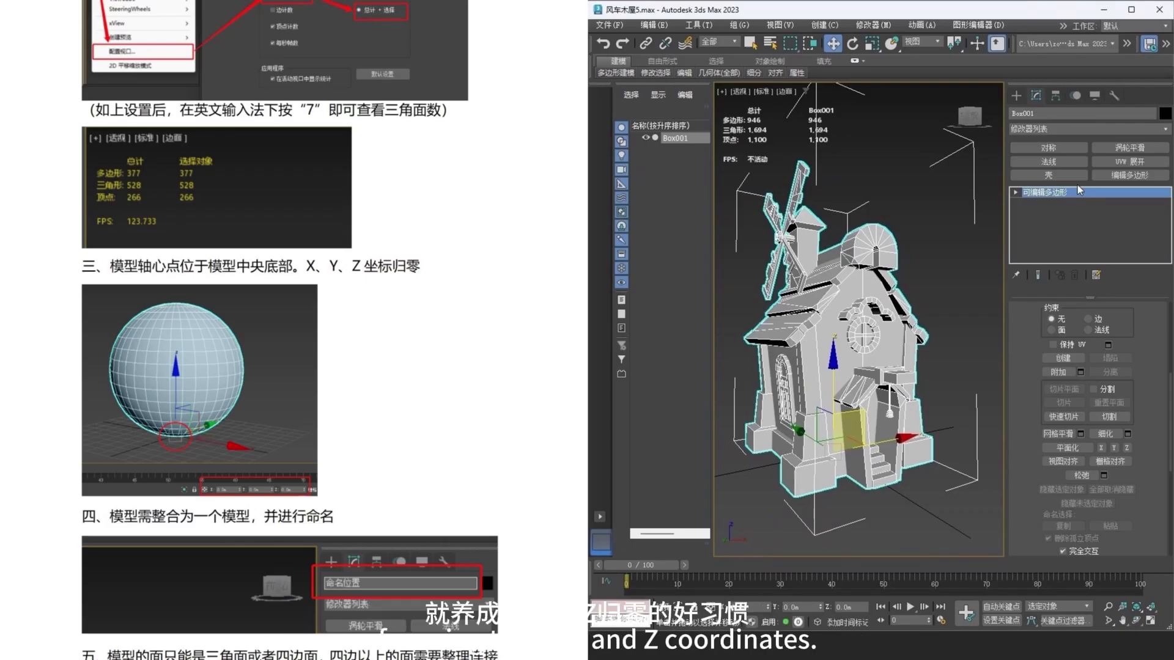
pyautogui.click(1113, 96)
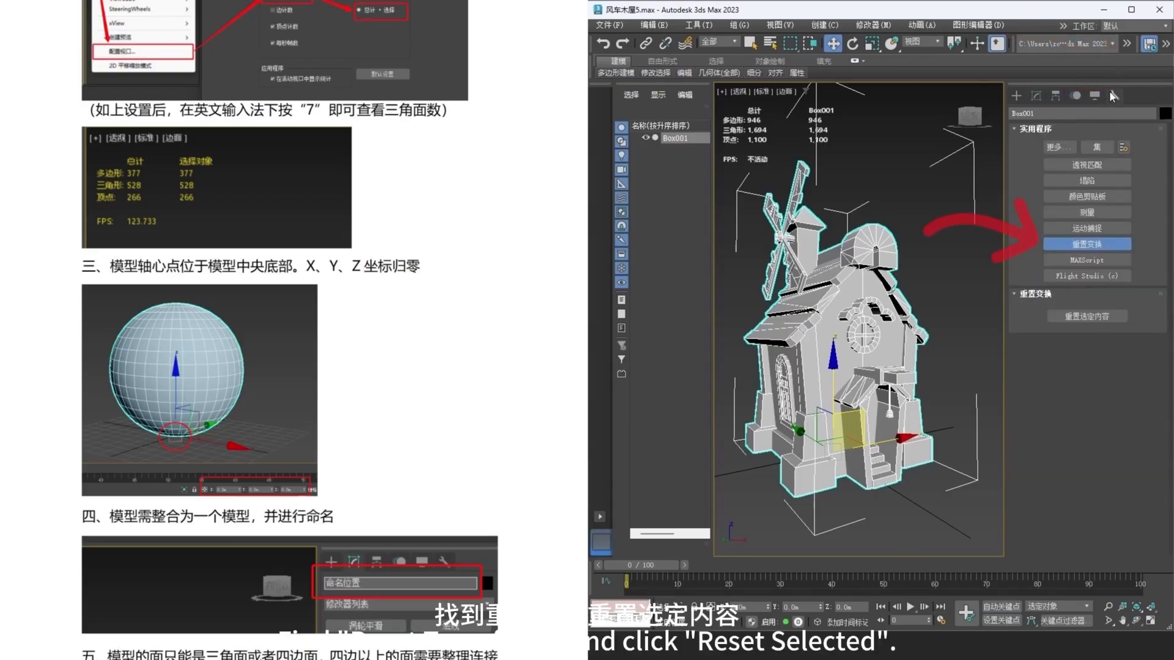
pyautogui.click(1097, 317)
pyautogui.click(1035, 96)
pyautogui.rightClick(842, 241)
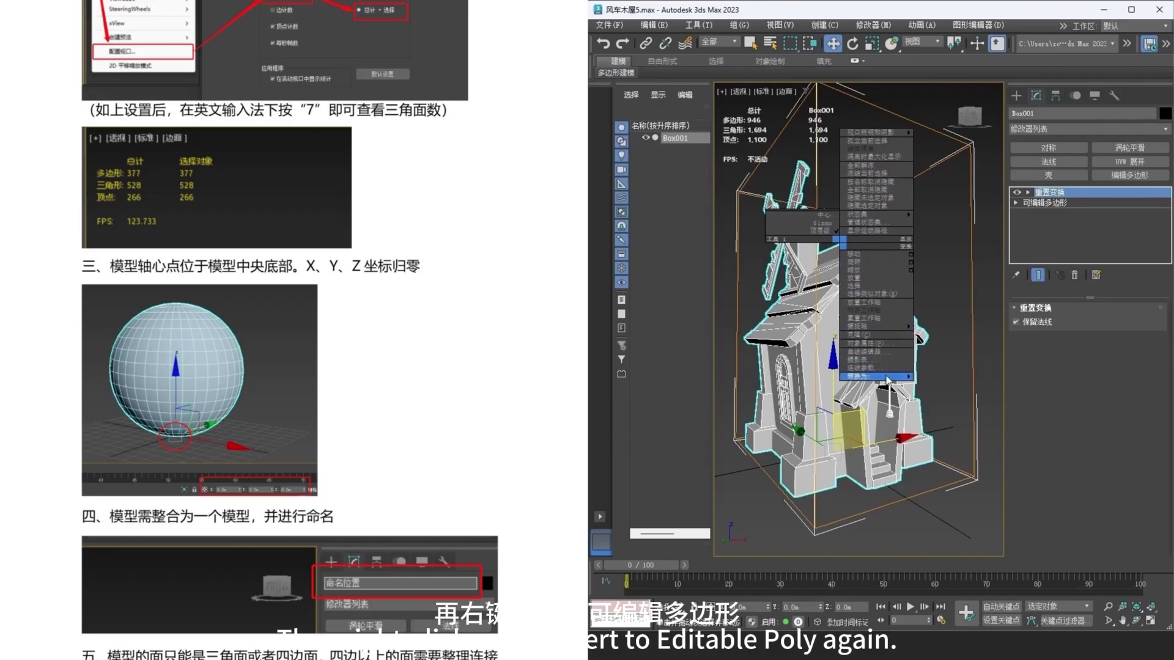
pyautogui.moveTo(888, 380)
pyautogui.click(966, 386)
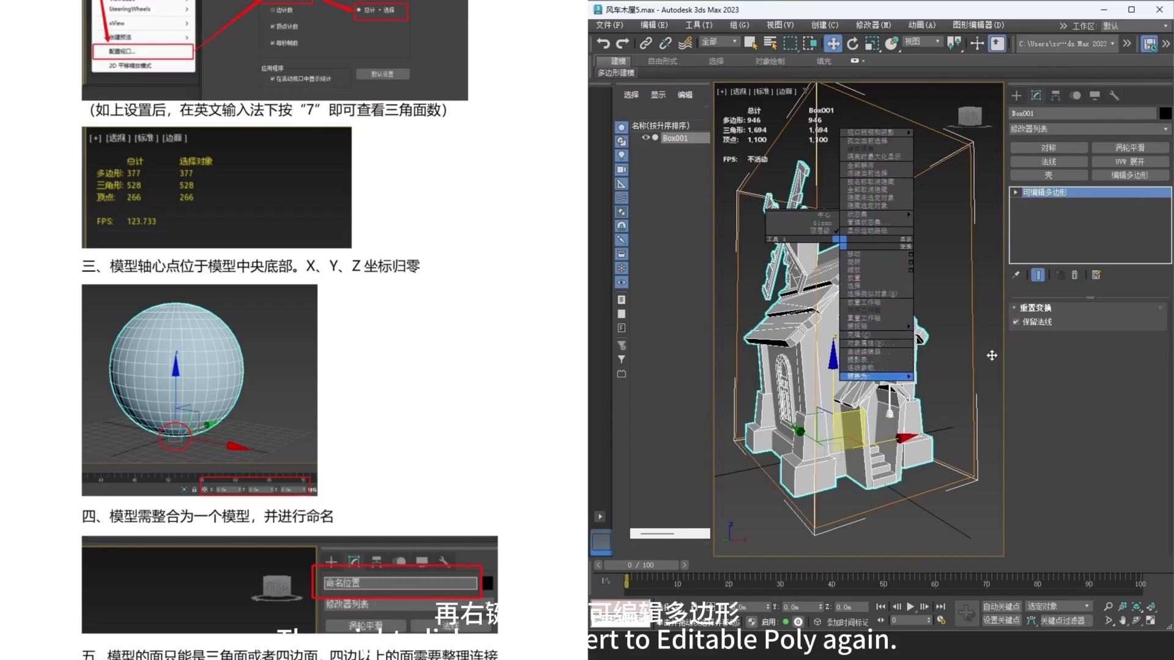
# Step: Rename the combined house object as 风车木屋
pyautogui.doubleClick(1046, 114)
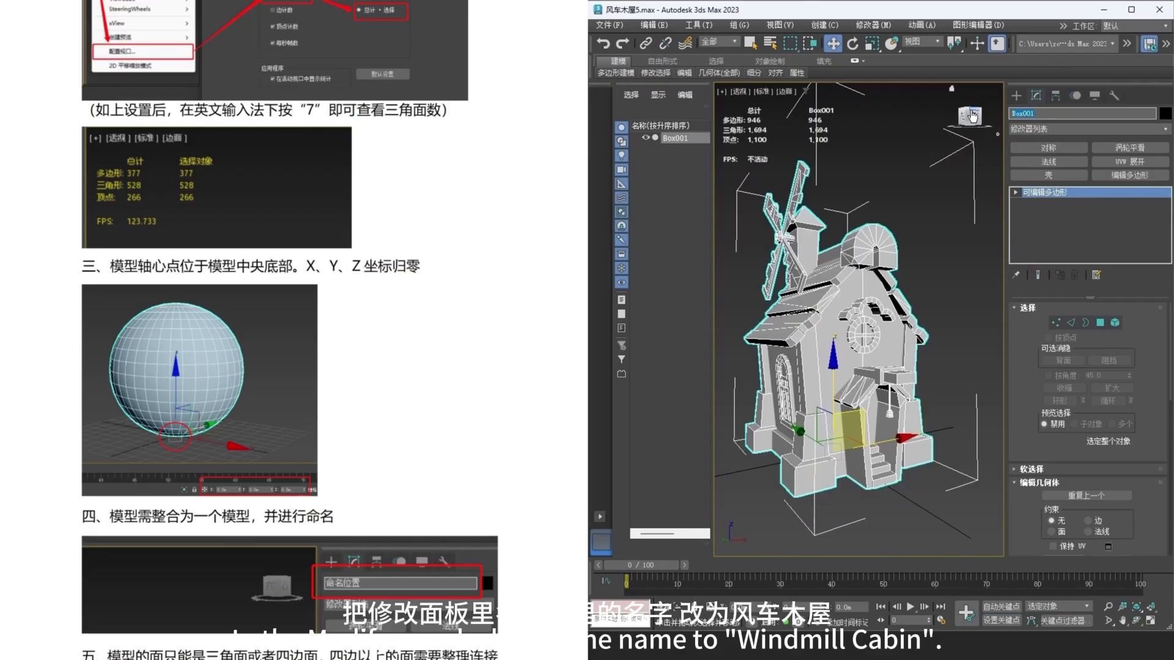
pyautogui.write('风车')
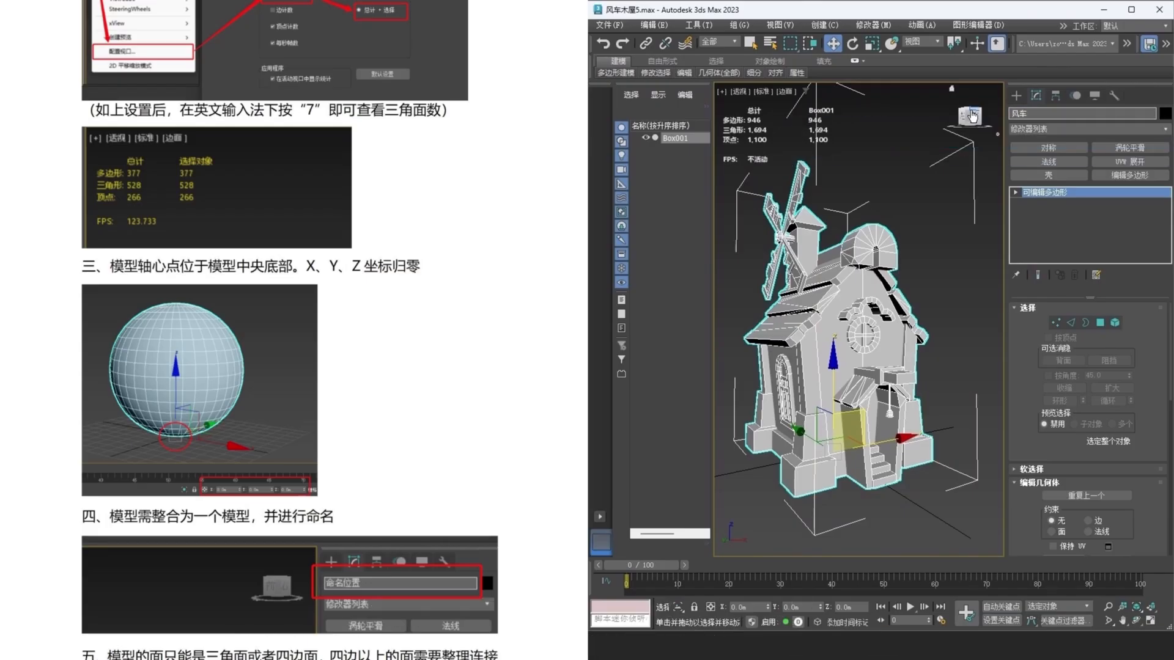
pyautogui.write('木屋')
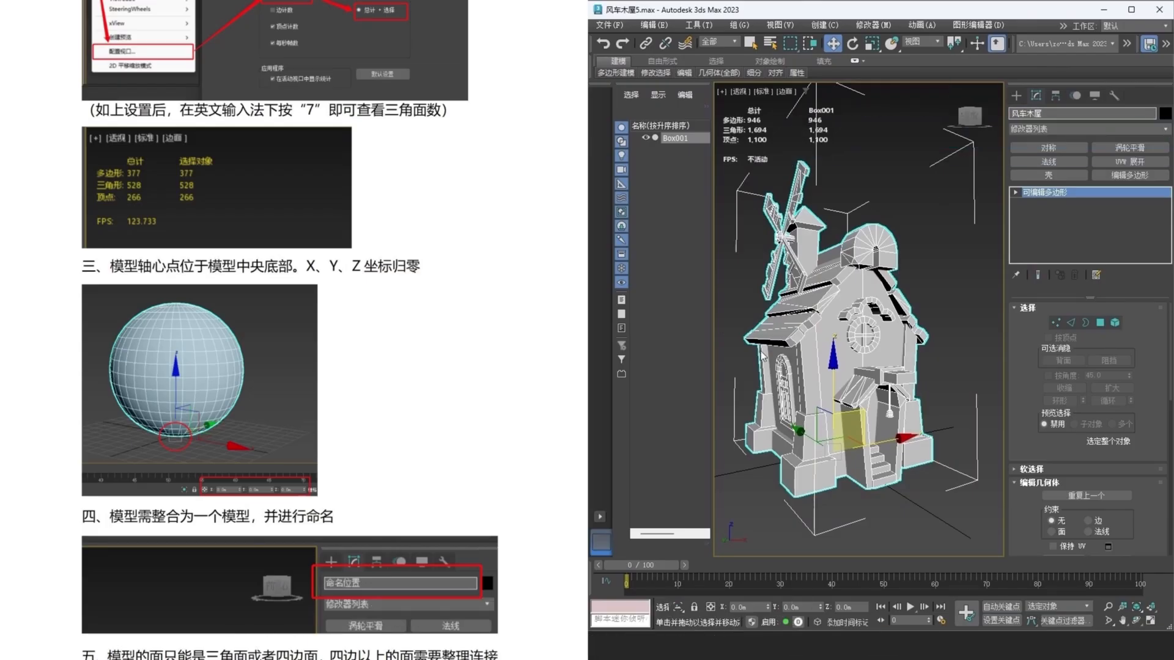
pyautogui.moveTo(760, 351); pyautogui.dragTo(768, 347, button='middle')
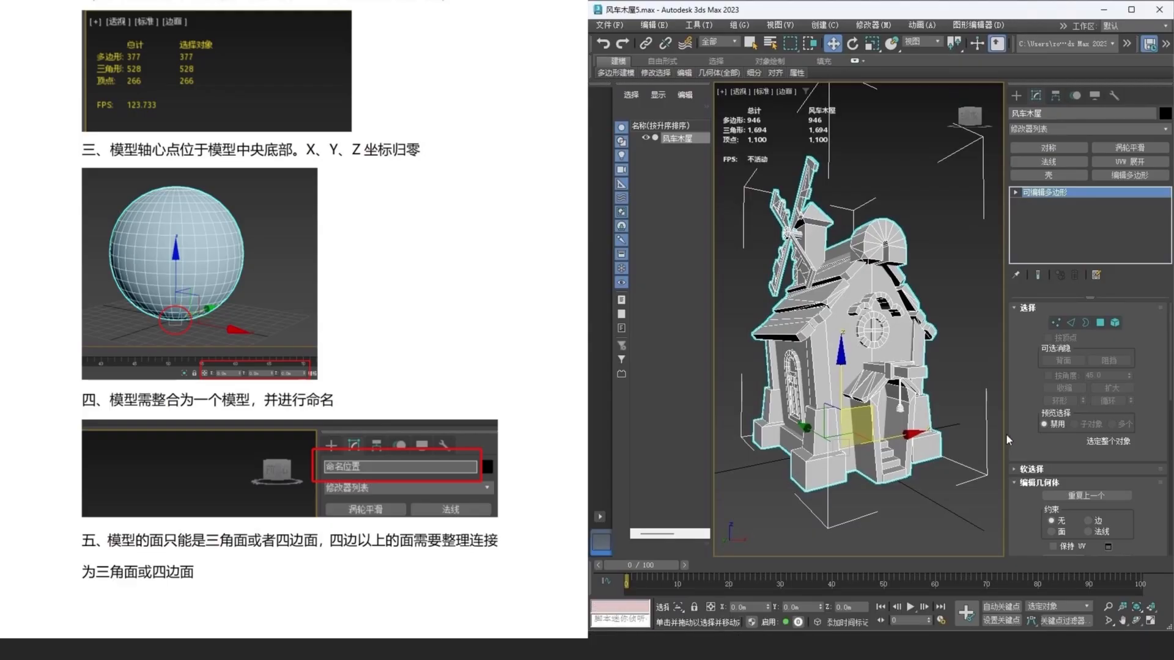
# Step: Inspect the walls, arched window and roof from several sides for faces with more than four edges
pyautogui.keyDown('alt'); pyautogui.moveTo(879, 374); pyautogui.dragTo(949, 375, button='middle'); pyautogui.keyUp('alt')
pyautogui.scroll(3, 864, 377)
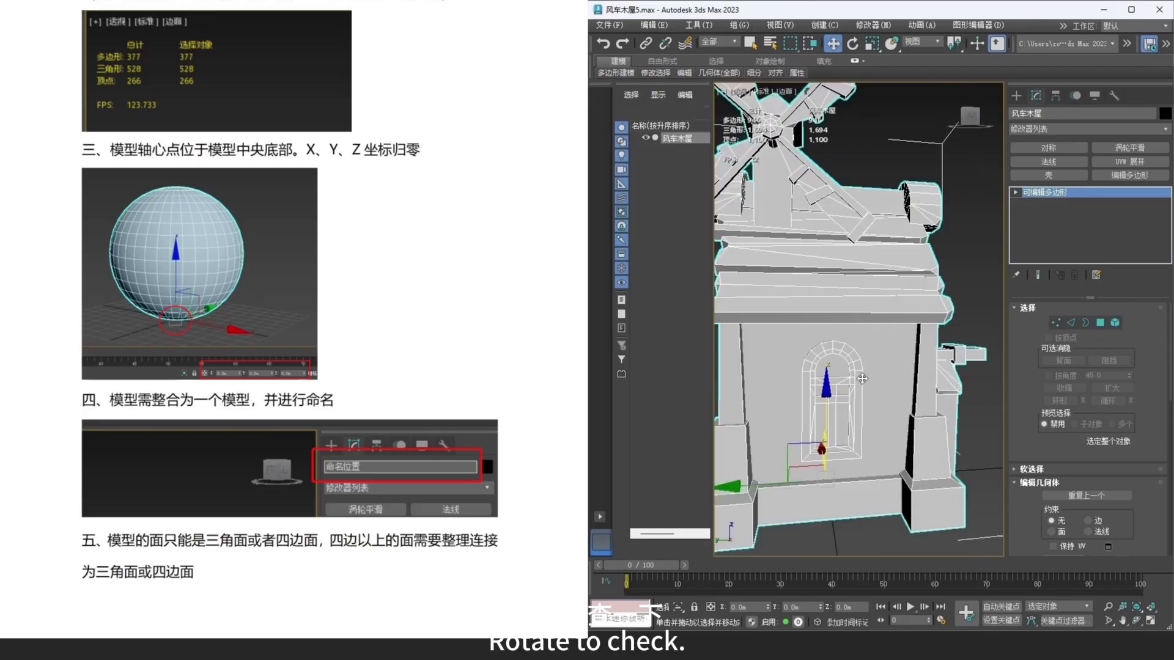
pyautogui.scroll(2, 862, 379)
pyautogui.keyDown('alt'); pyautogui.moveTo(862, 378); pyautogui.dragTo(732, 408, button='middle'); pyautogui.keyUp('alt')
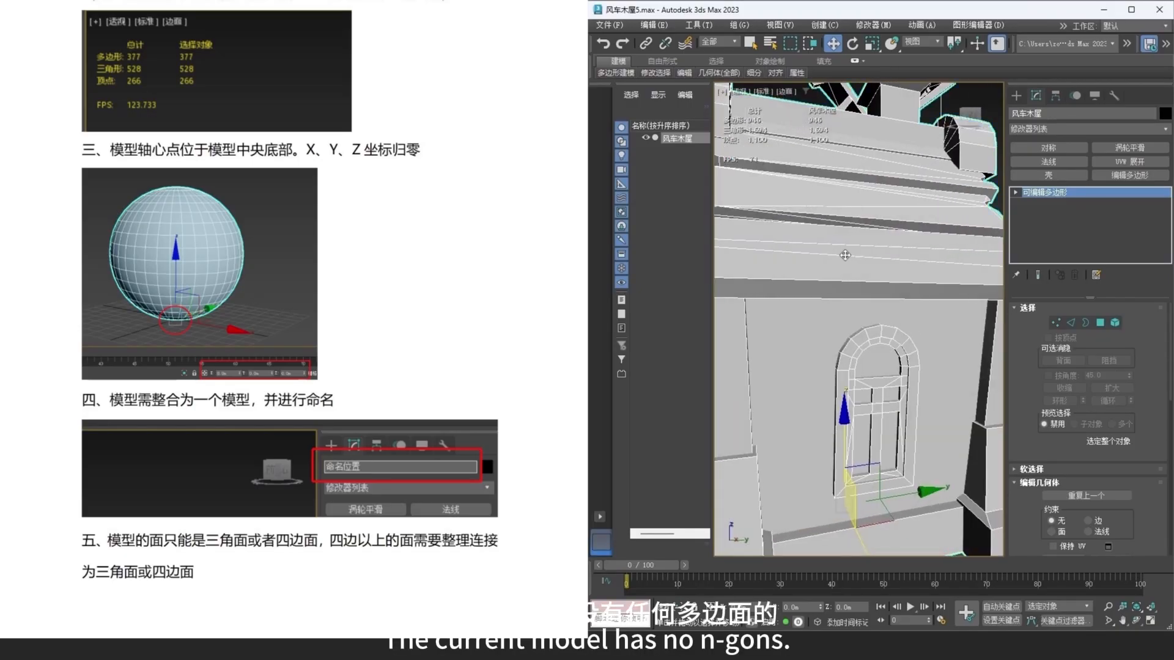
pyautogui.scroll(-5, 844, 255)
pyautogui.keyDown('alt'); pyautogui.moveTo(845, 260); pyautogui.dragTo(612, 313, button='middle'); pyautogui.keyUp('alt')
pyautogui.scroll(-3, 806, 313)
pyautogui.keyDown('alt'); pyautogui.moveTo(805, 313); pyautogui.dragTo(972, 287, button='middle'); pyautogui.keyUp('alt')
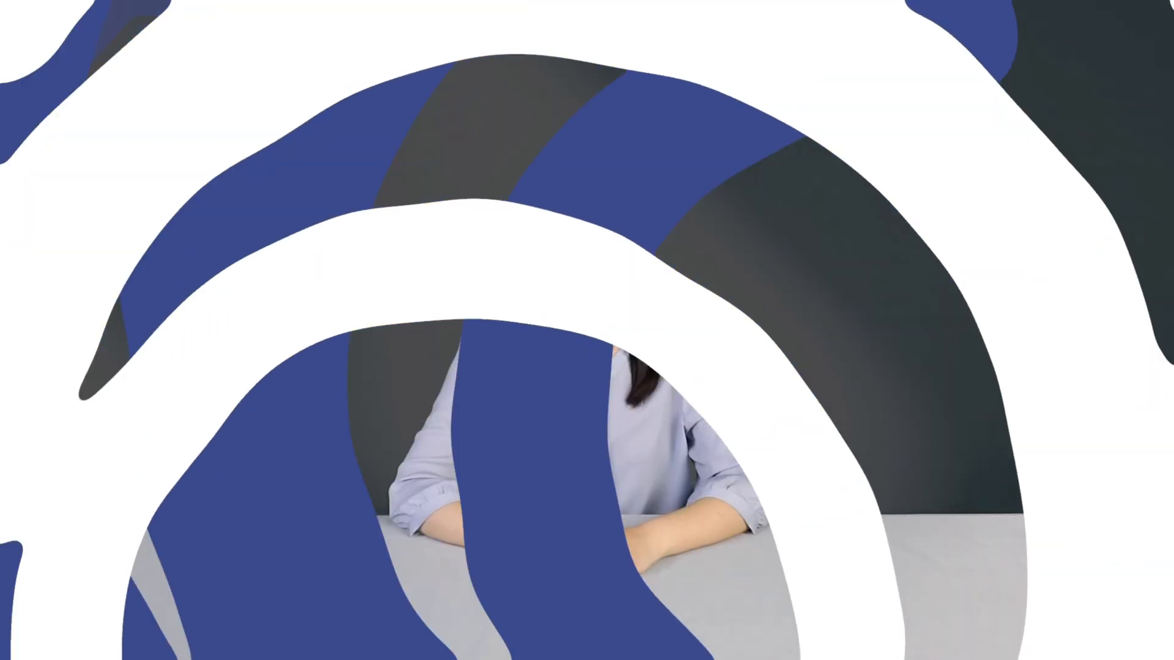